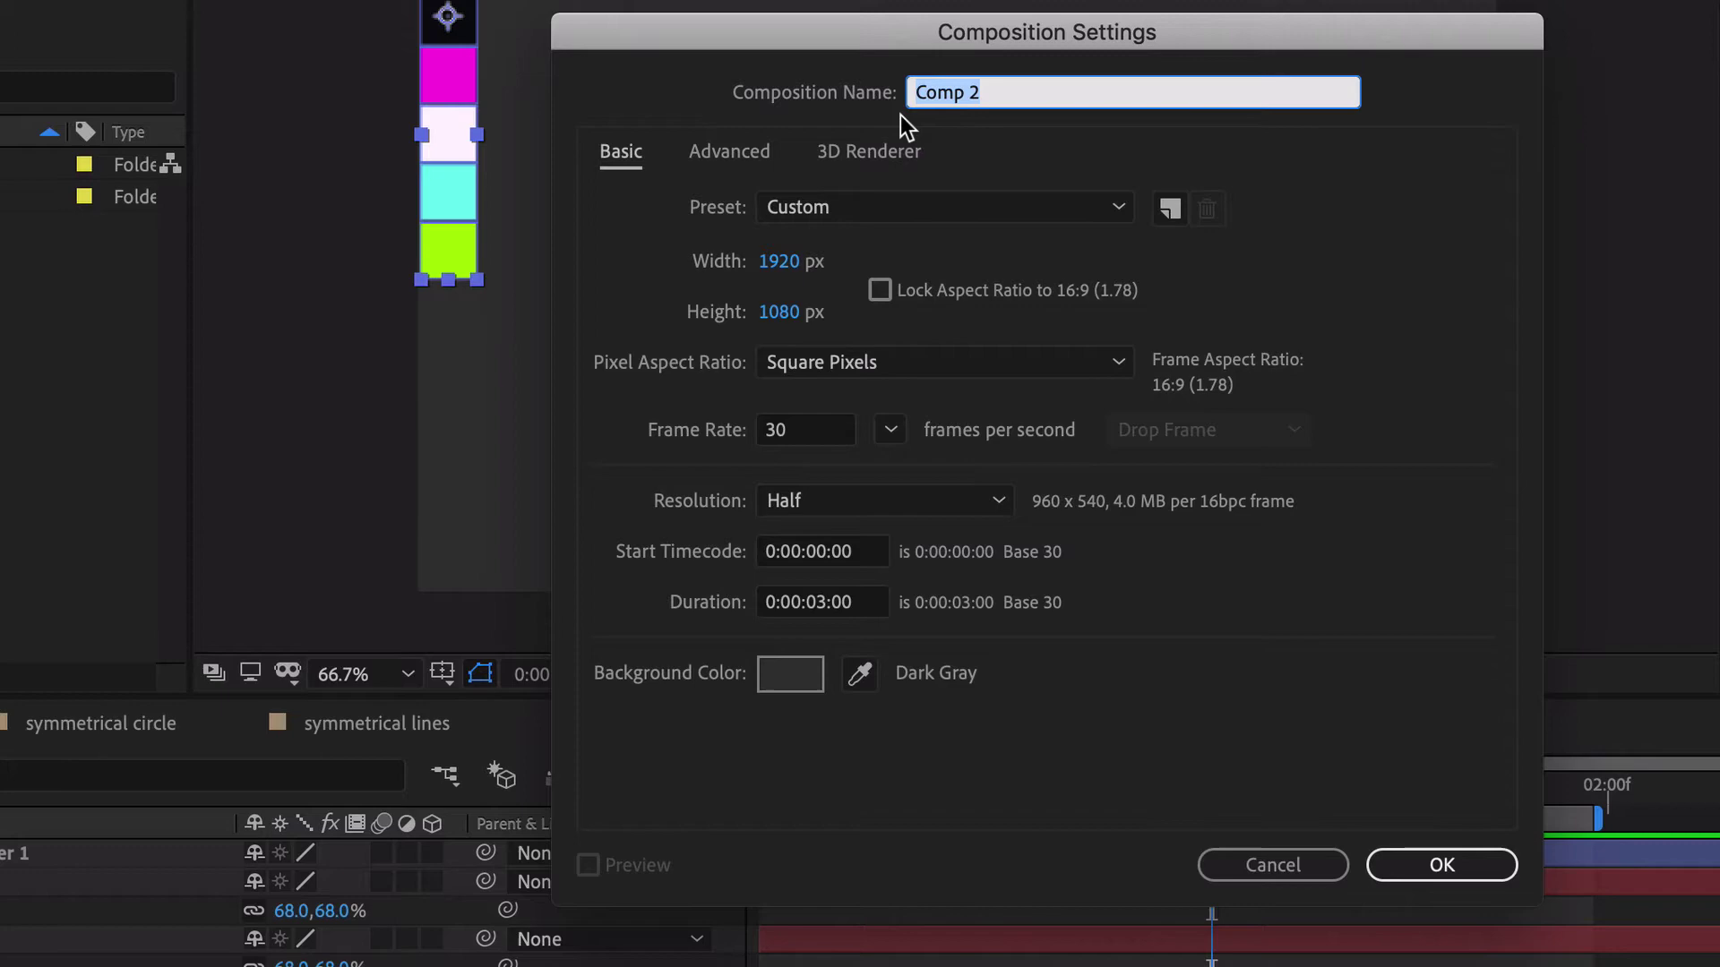
- Create the 'text box' composition and paste the colour Swatches layer into it
text(text b)
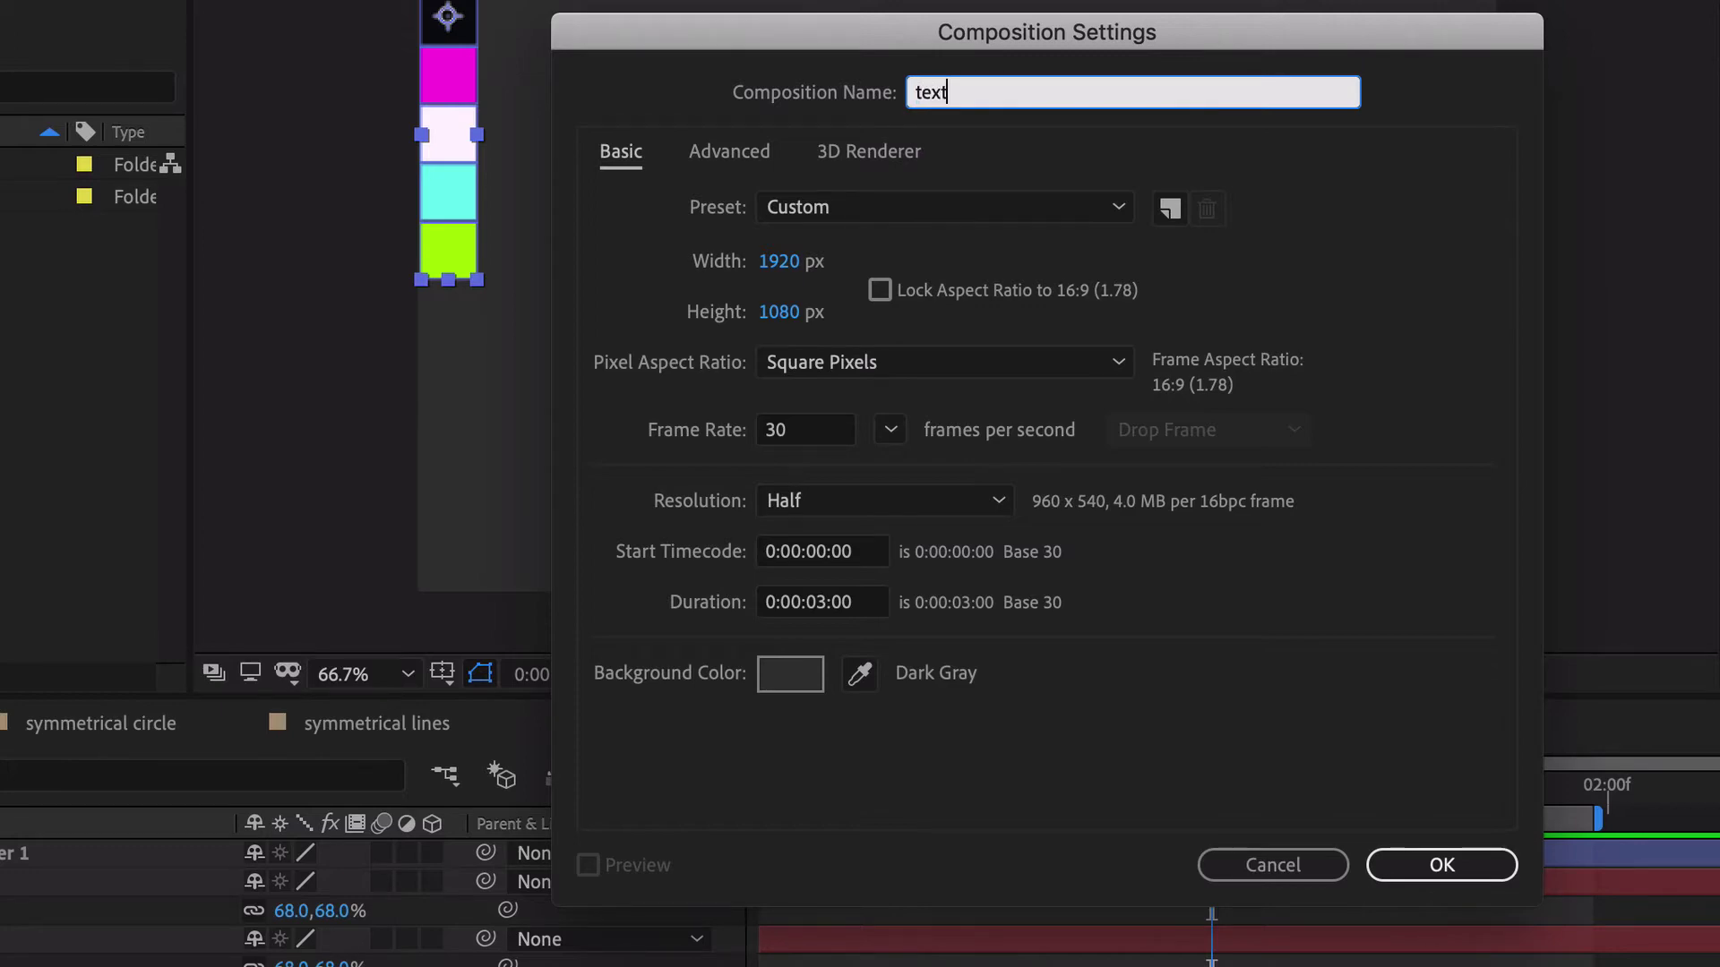
text(ox)
key(Return)
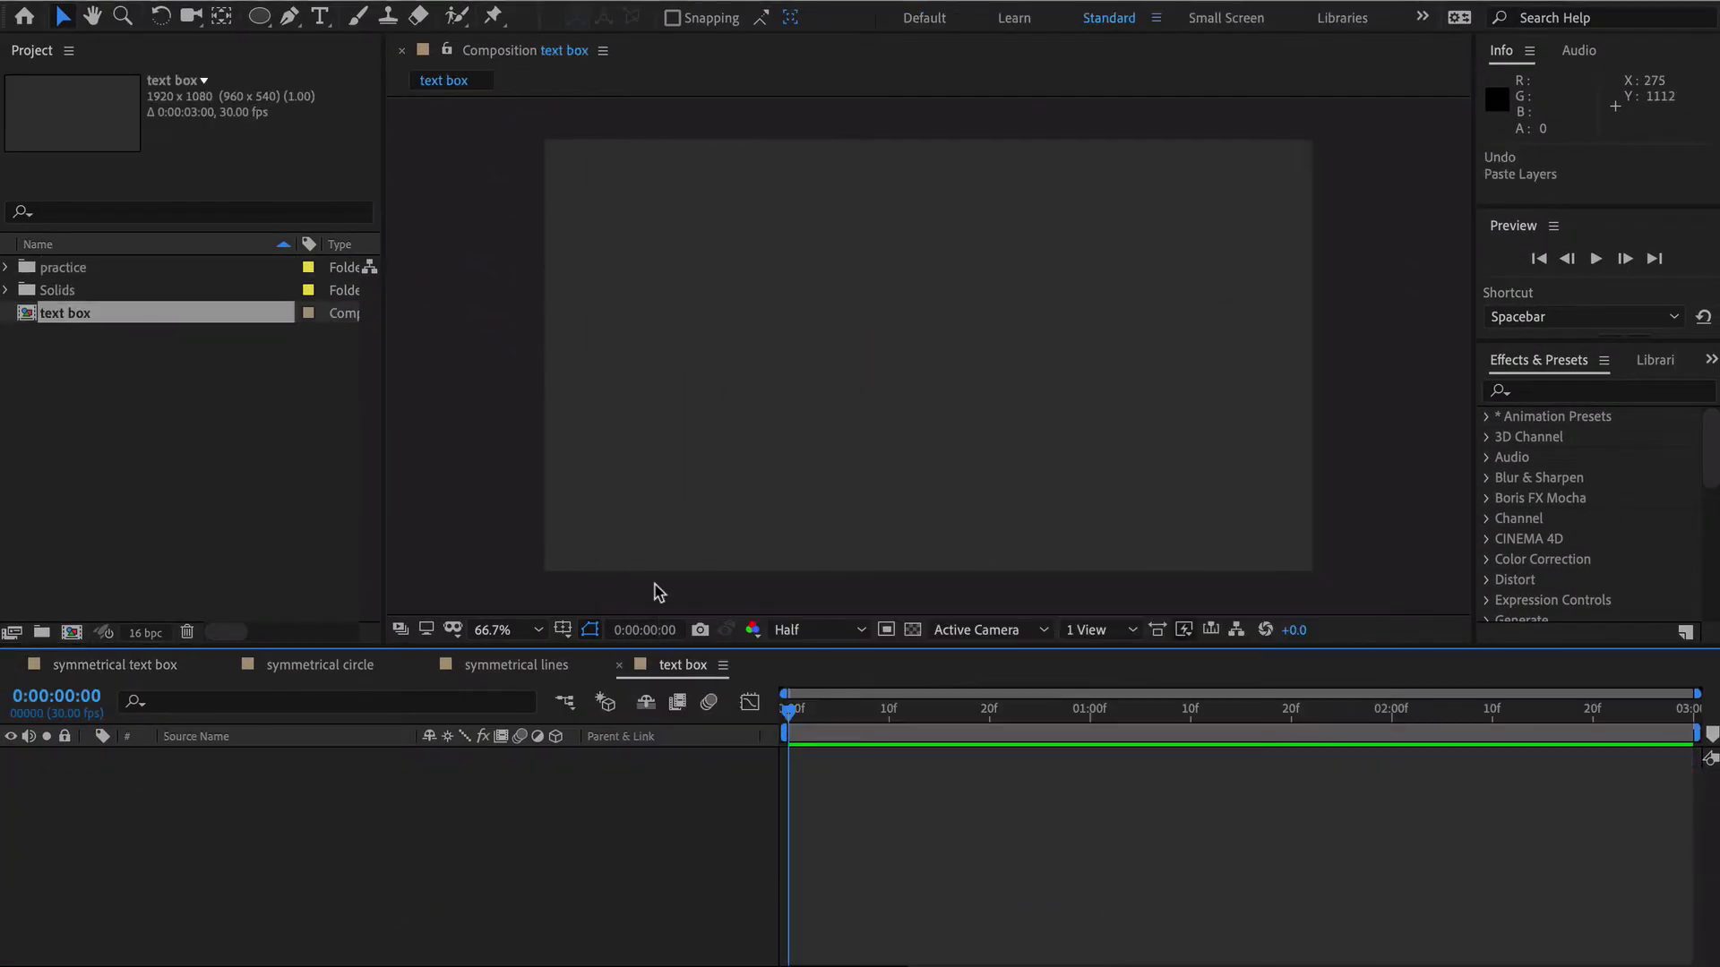
key(ctrl+v)
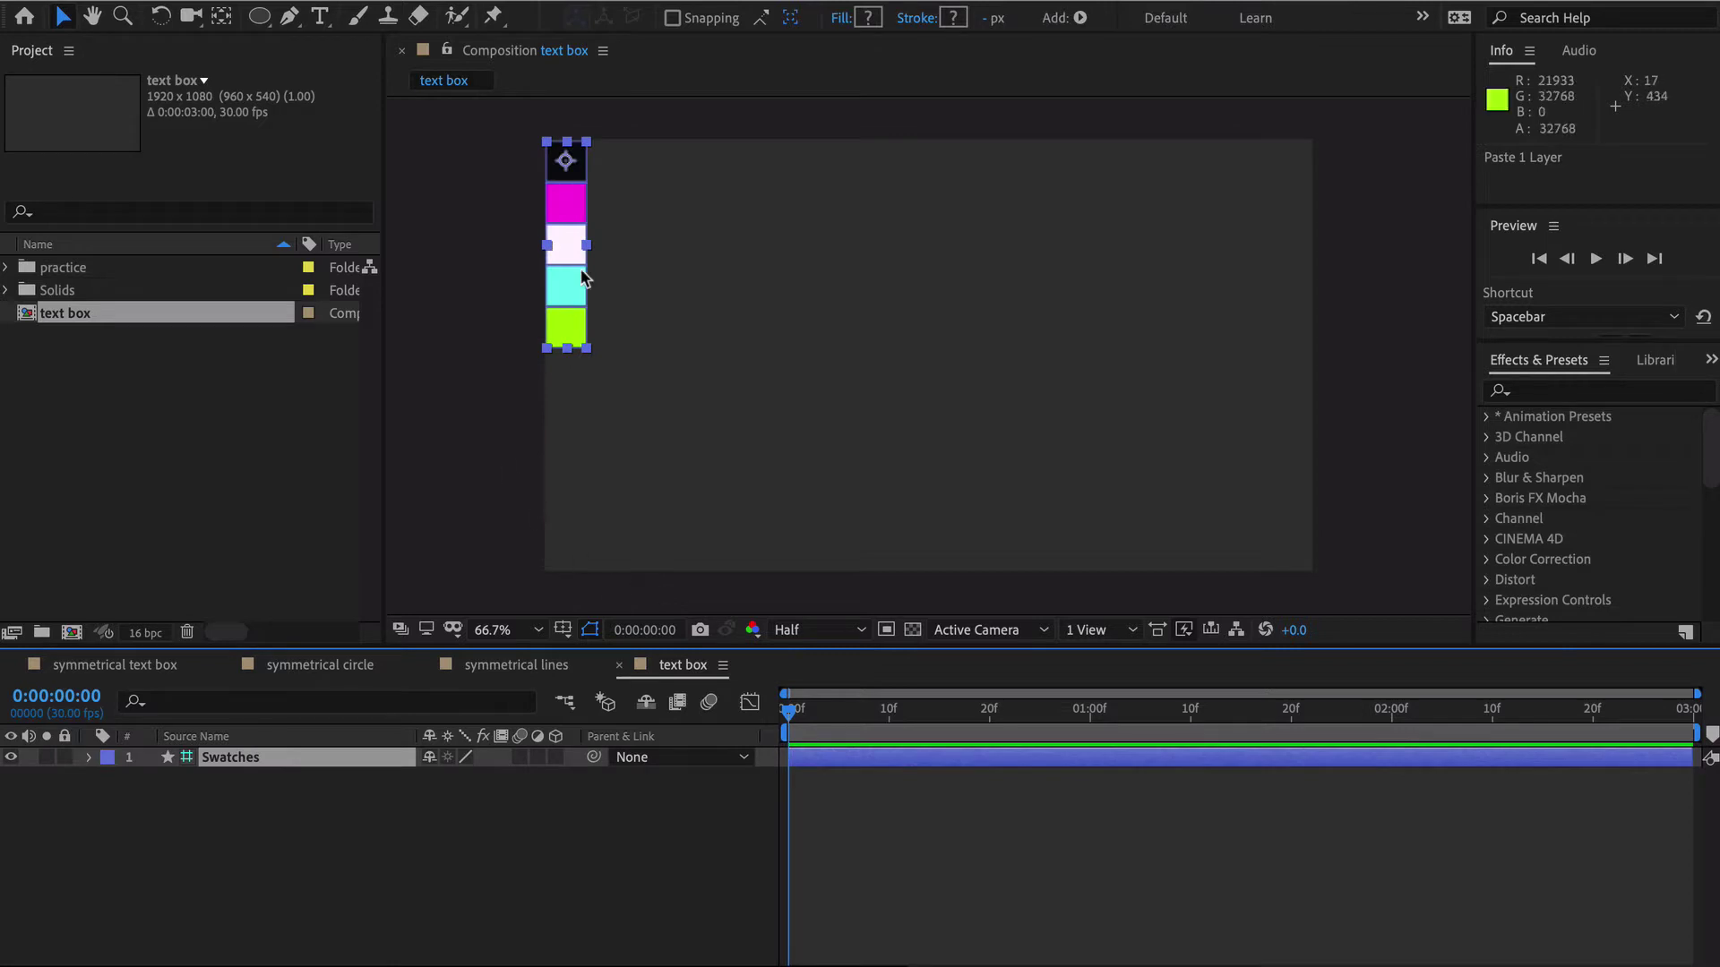
click(601, 827)
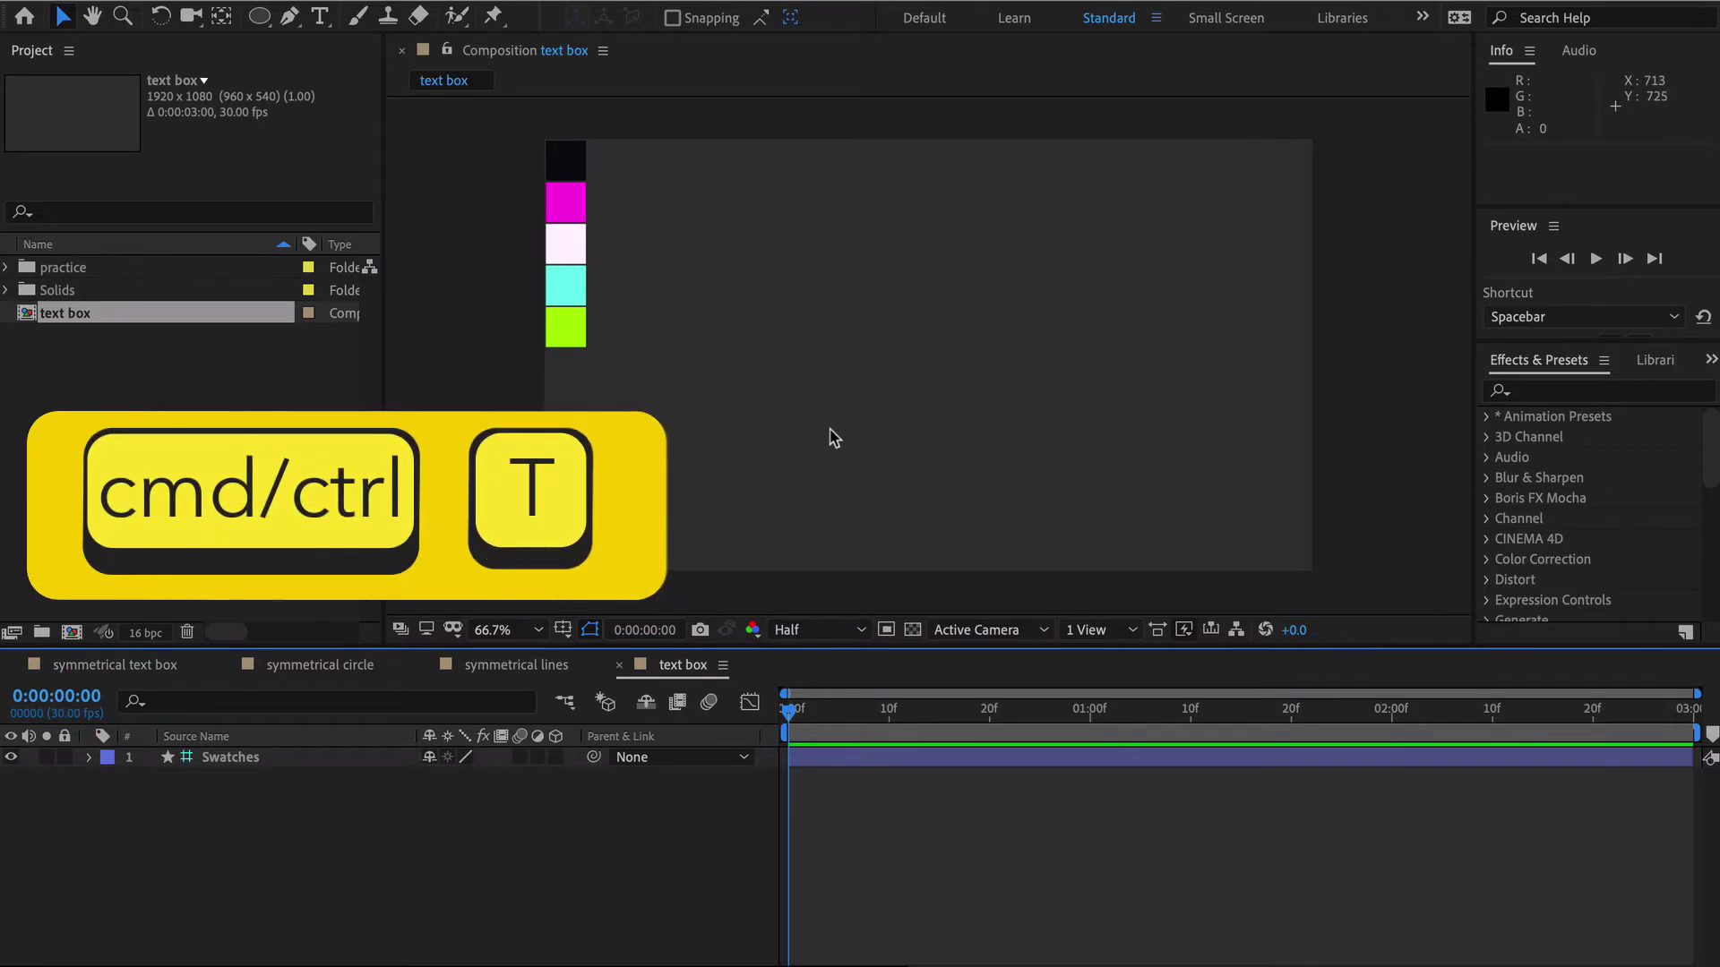
- Add an 'AFTER' text layer and drag it toward the frame centre
key(ctrl+t)
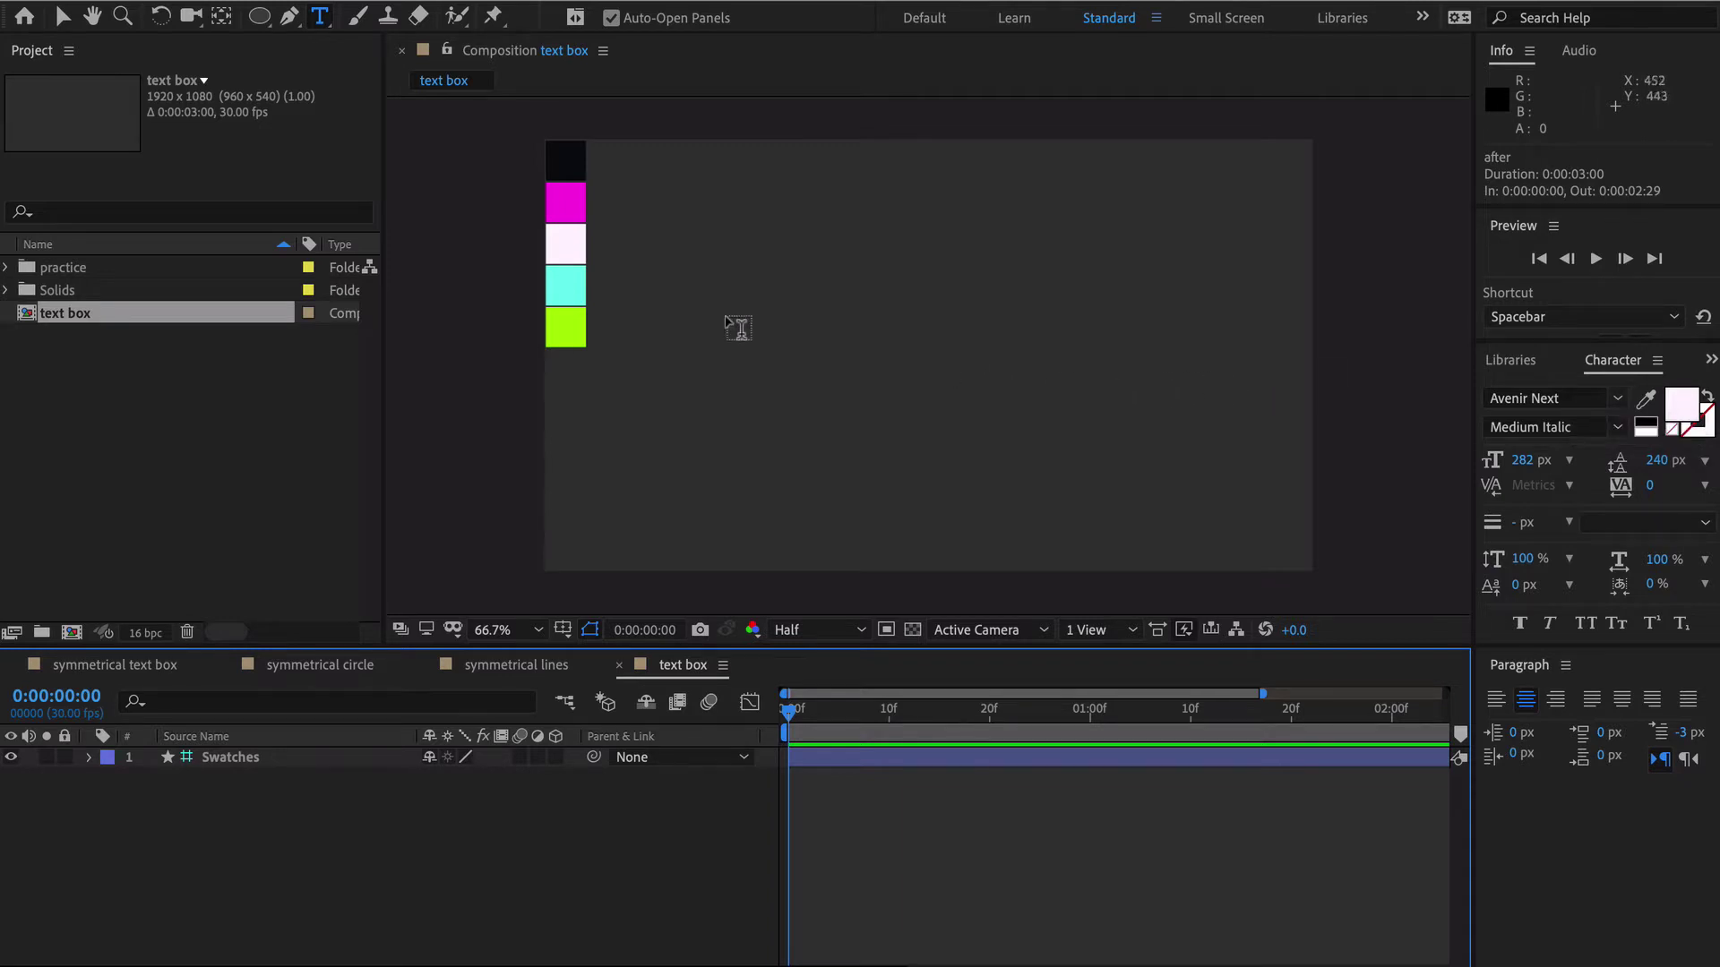
click(728, 373)
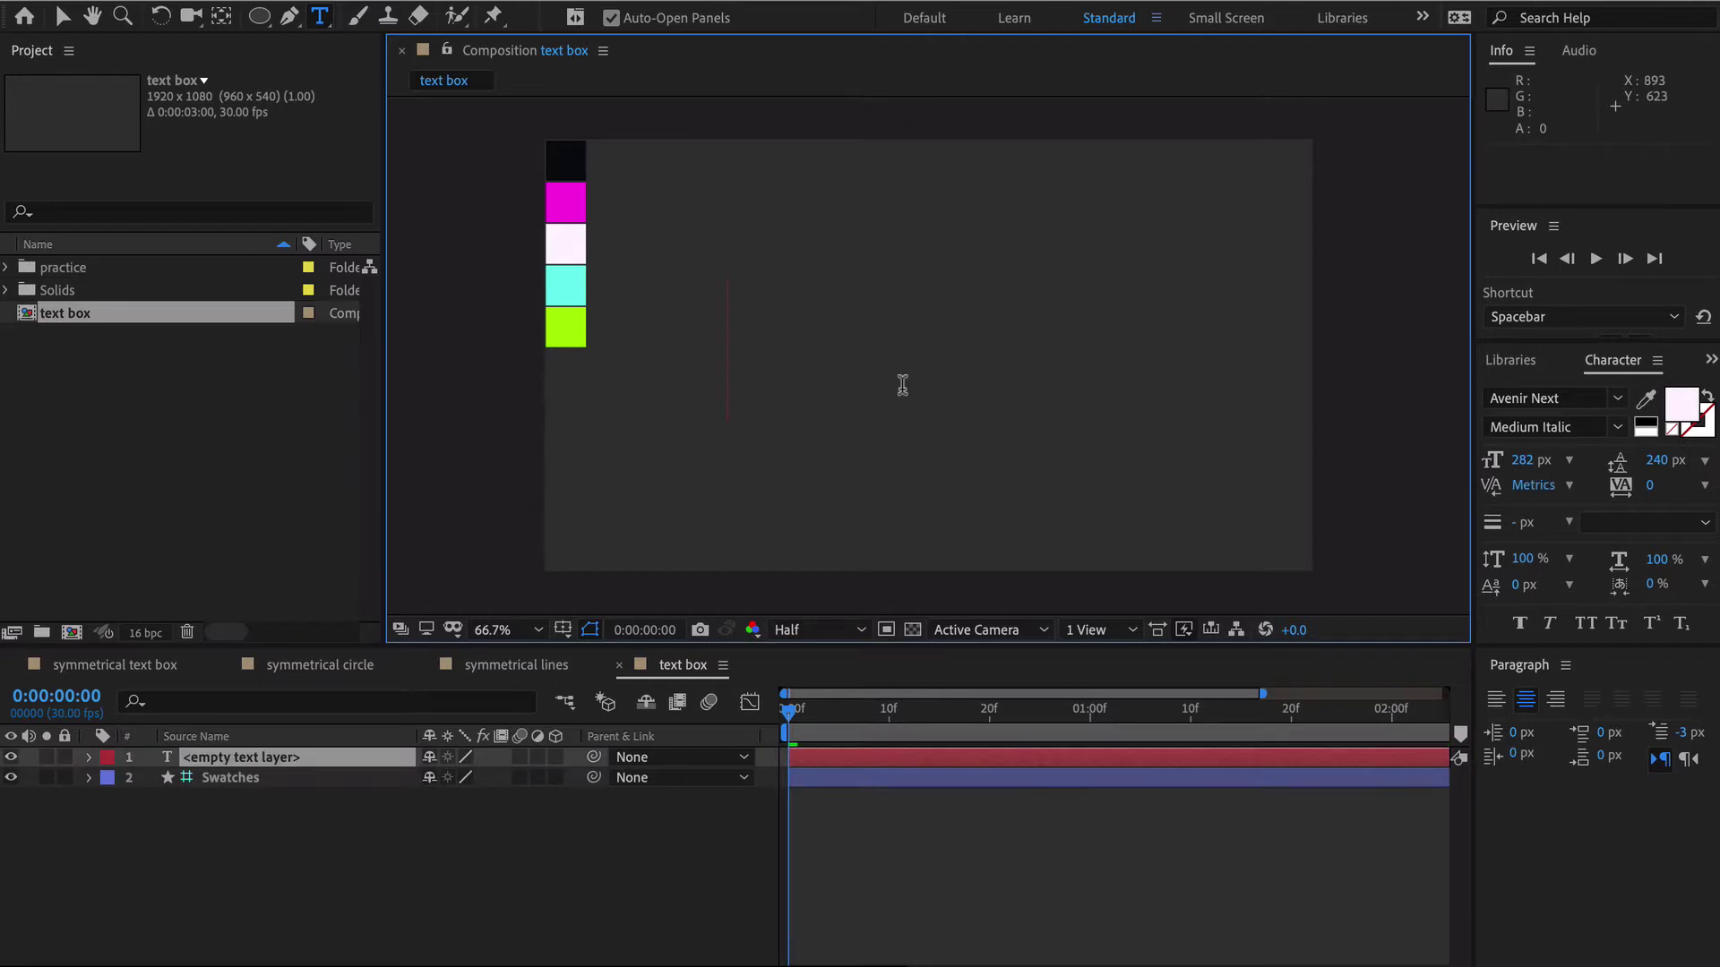
text(AFTER)
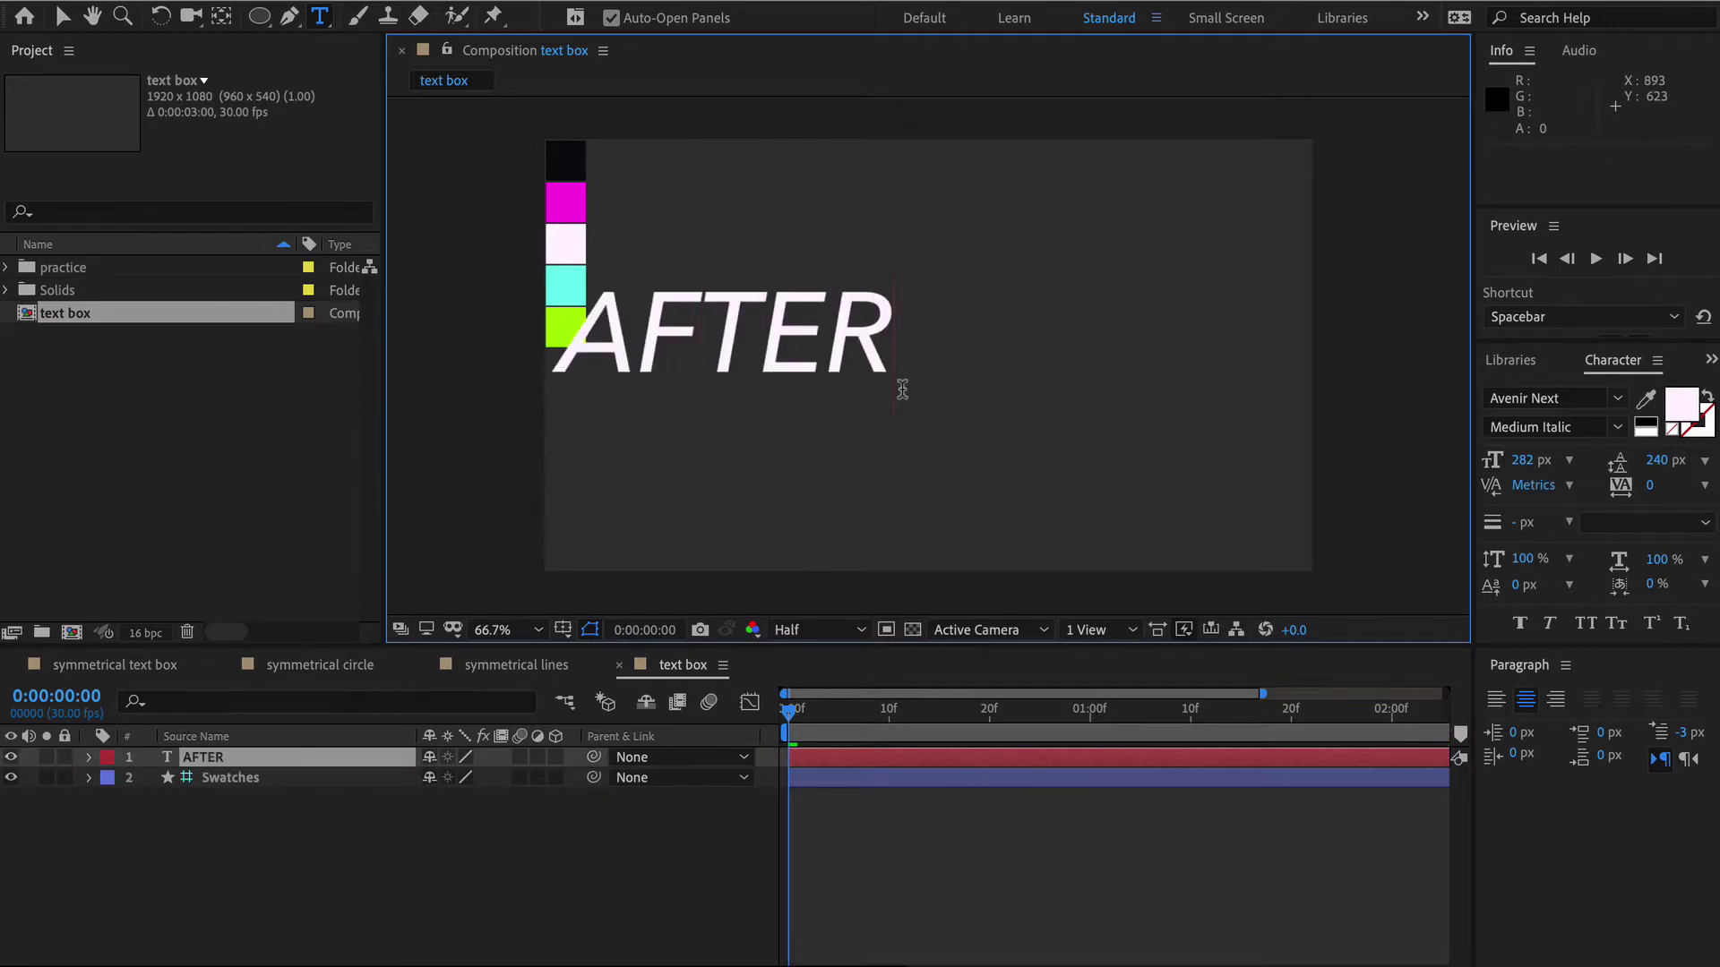
key(Escape)
key(v)
drag(806, 361, 915, 387)
- Add a Skew text animator to AFTER and set Skew to 15
click(88, 757)
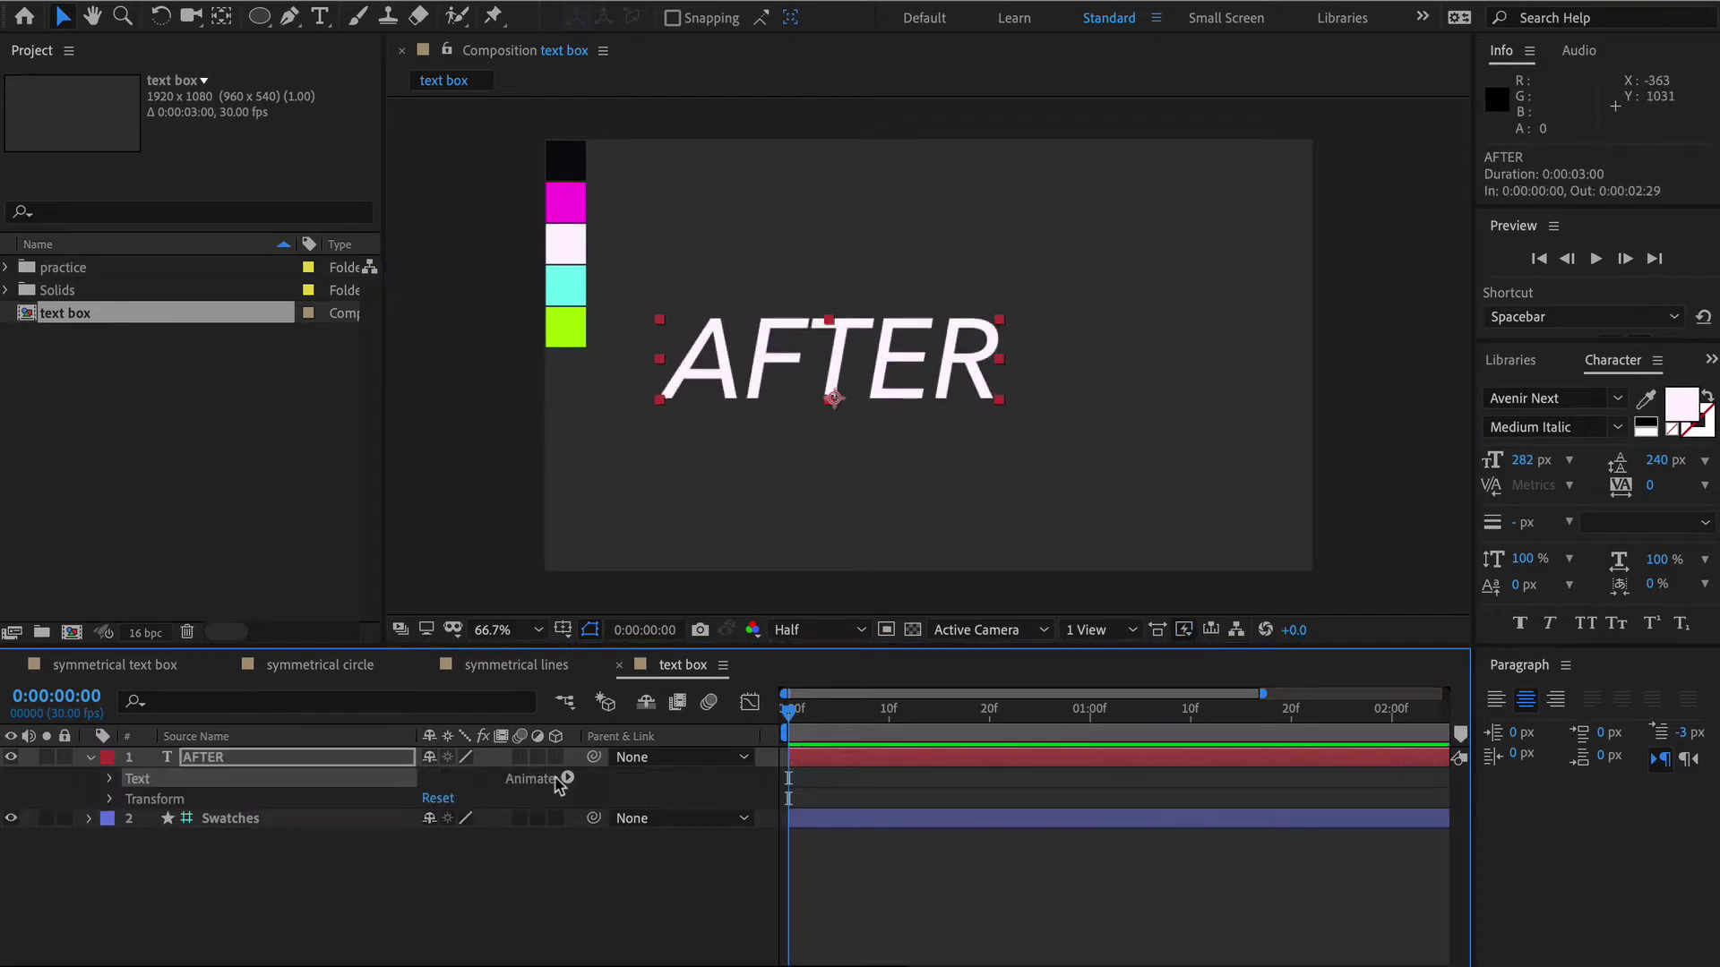
click(568, 779)
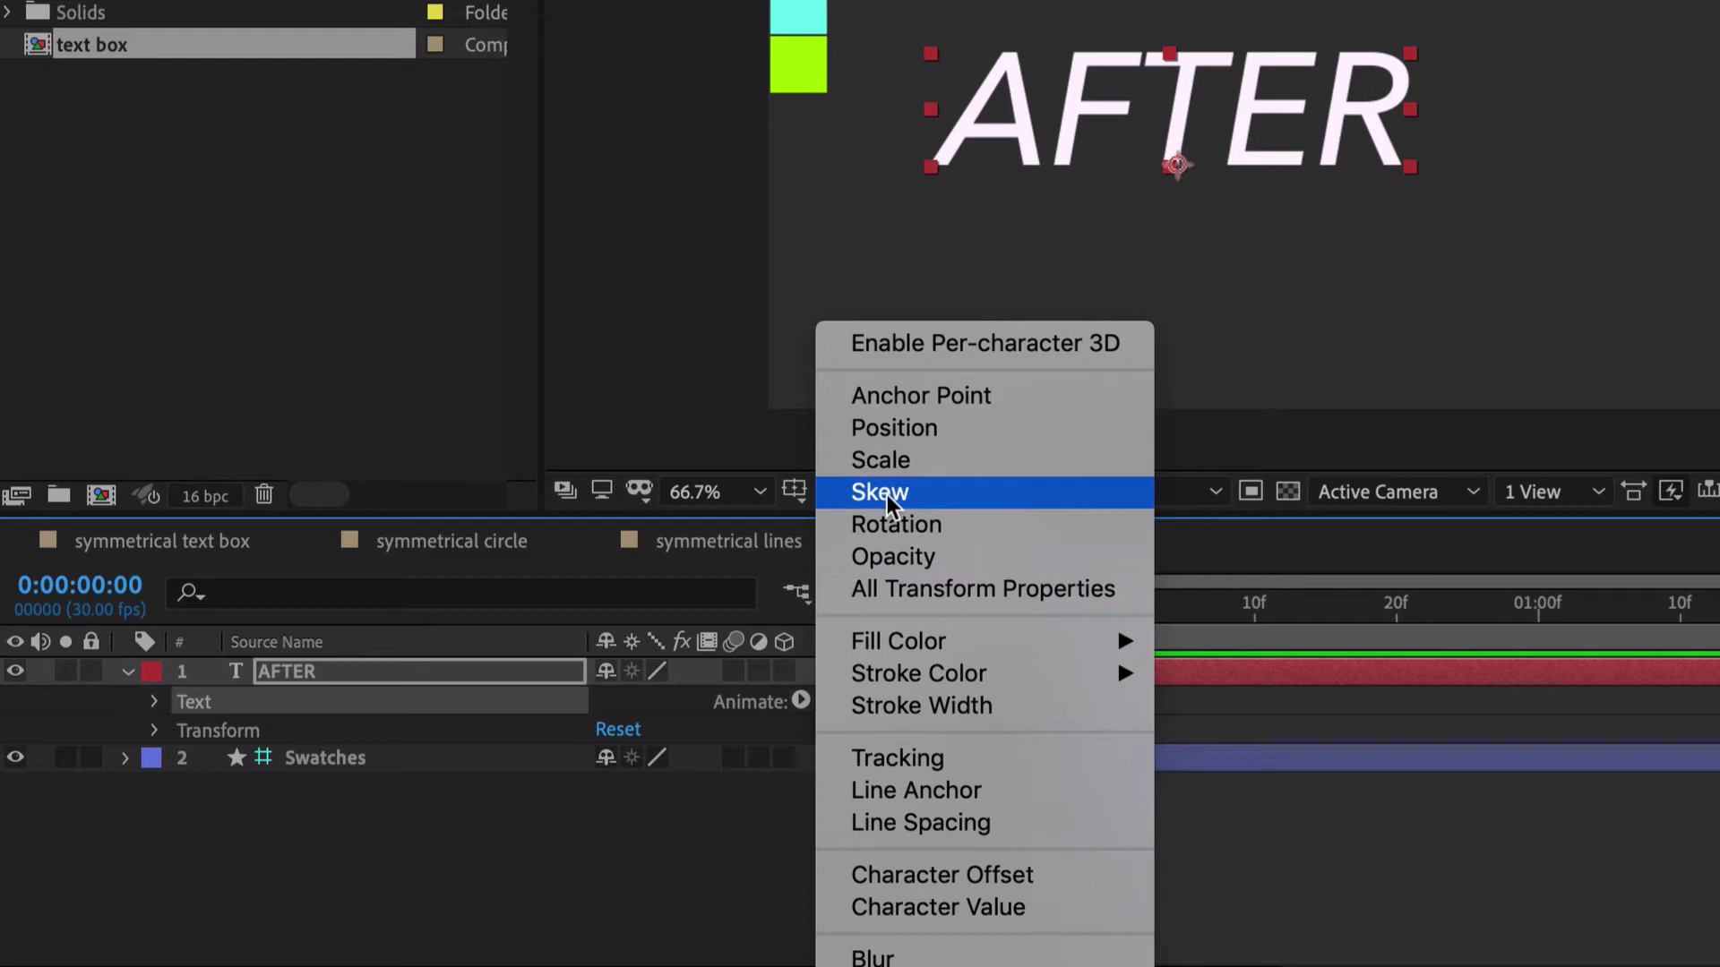
click(887, 495)
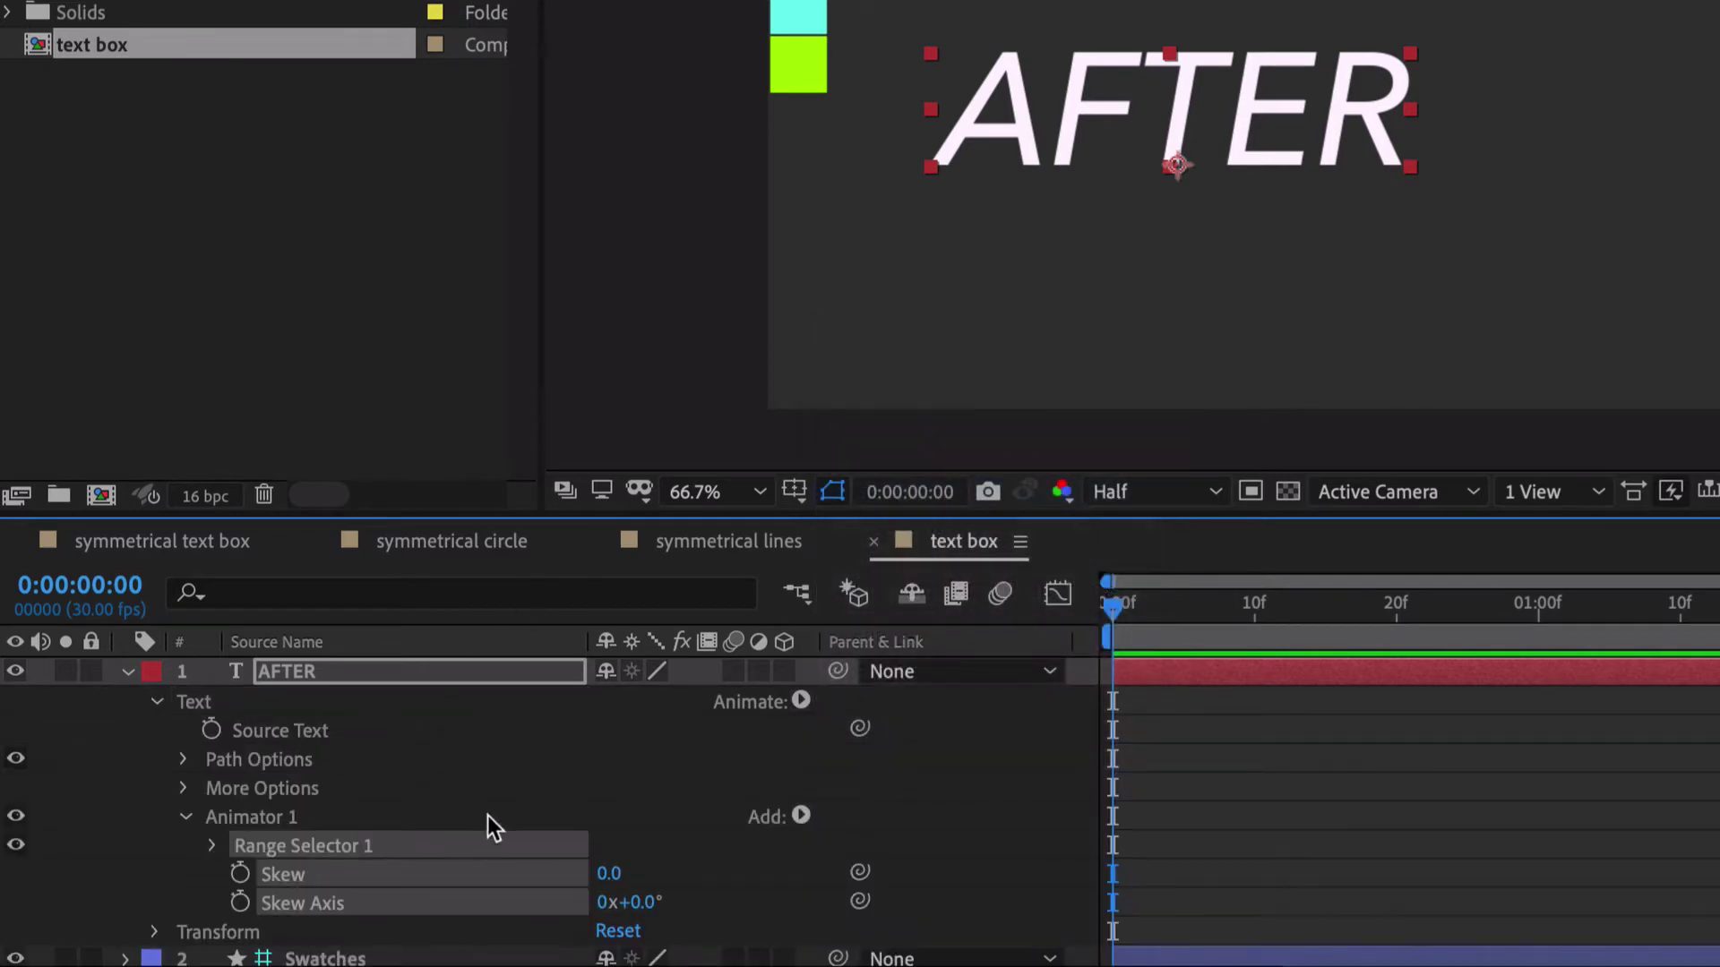
drag(608, 873, 660, 868)
click(663, 865)
text(15)
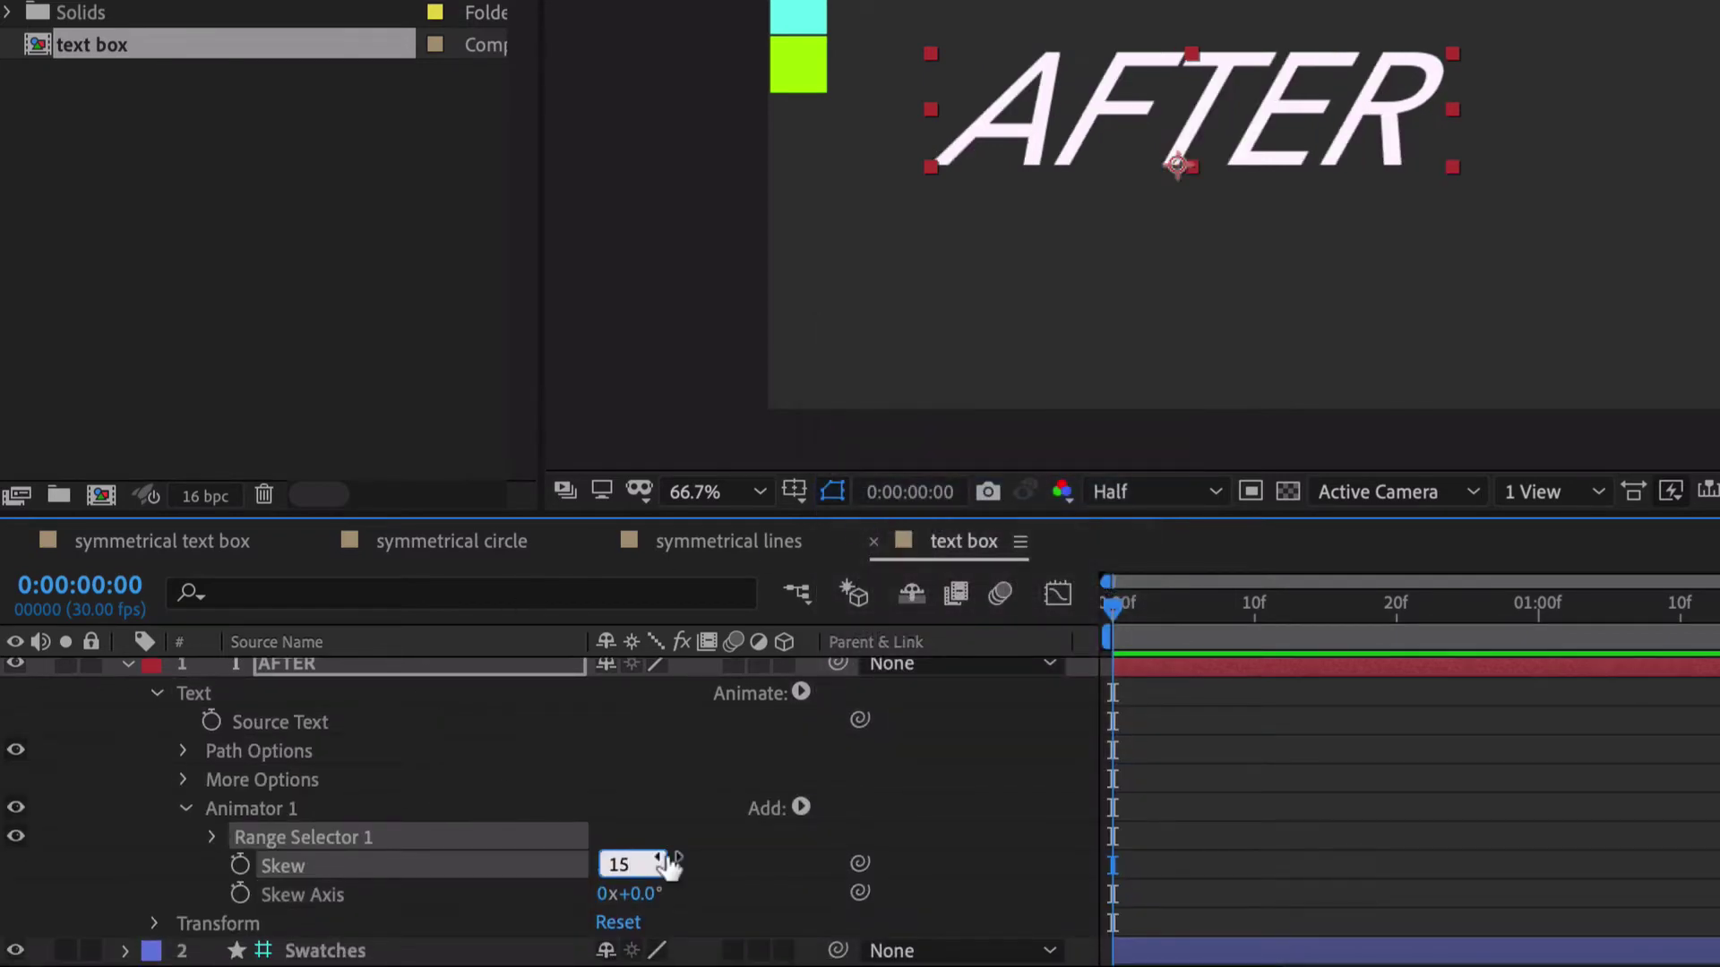
key(Return)
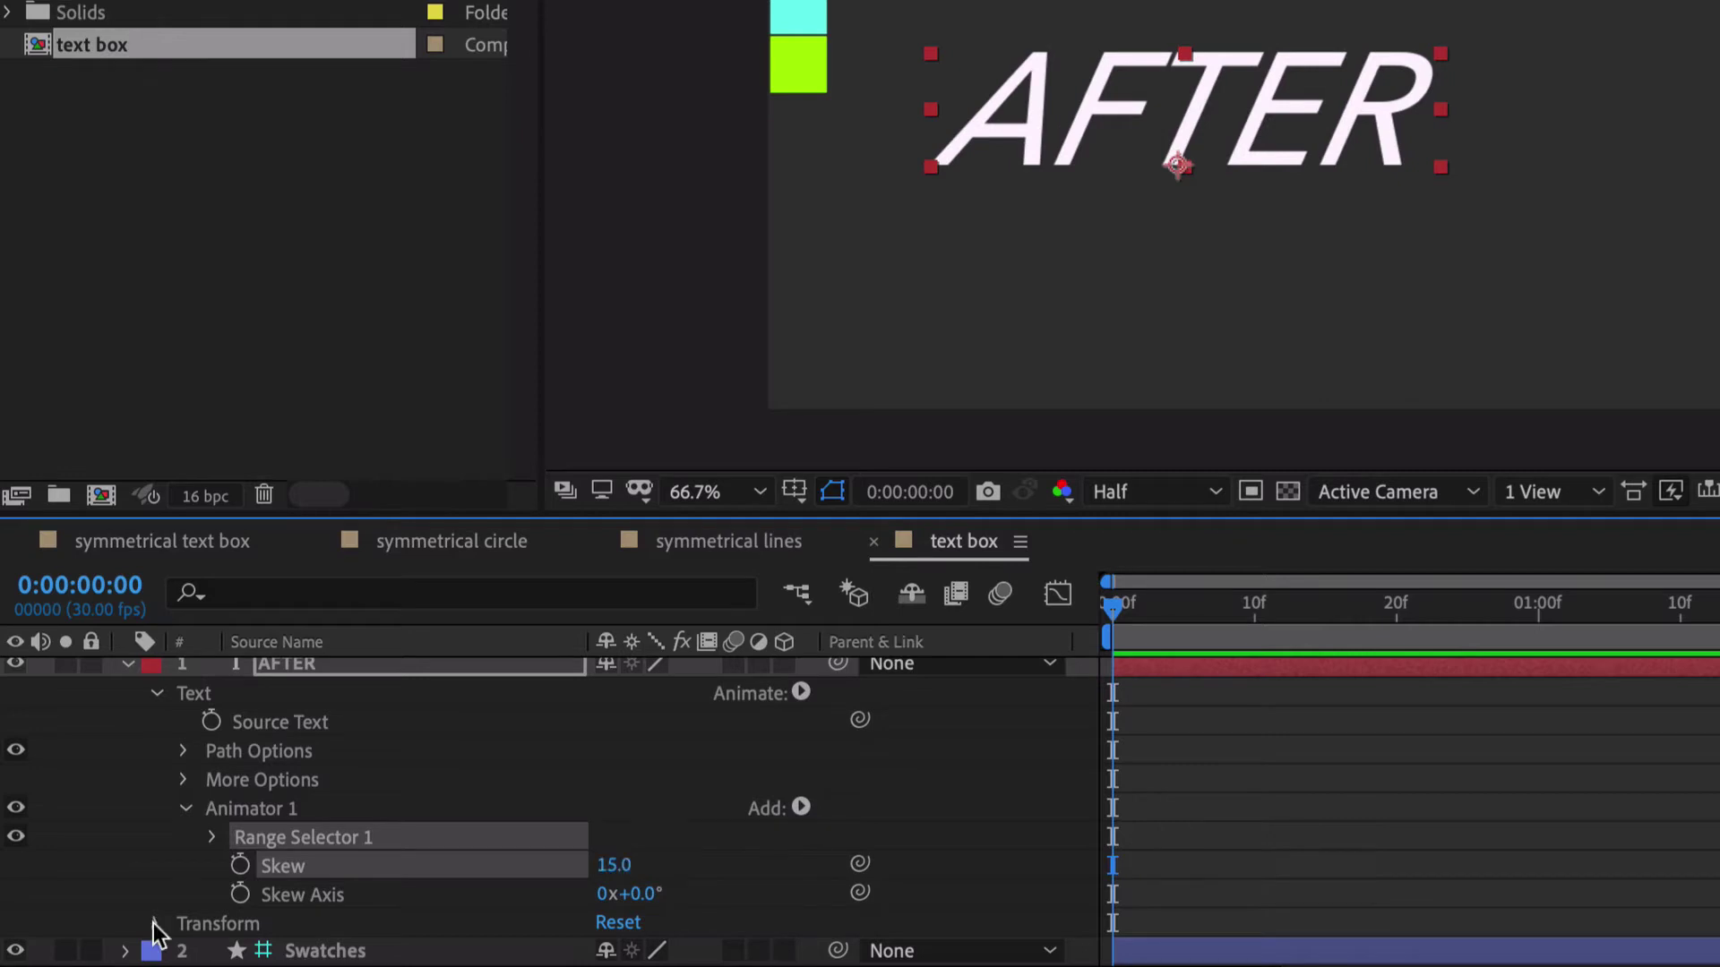
- Rotate the AFTER layer to -15° and reselect it
click(154, 923)
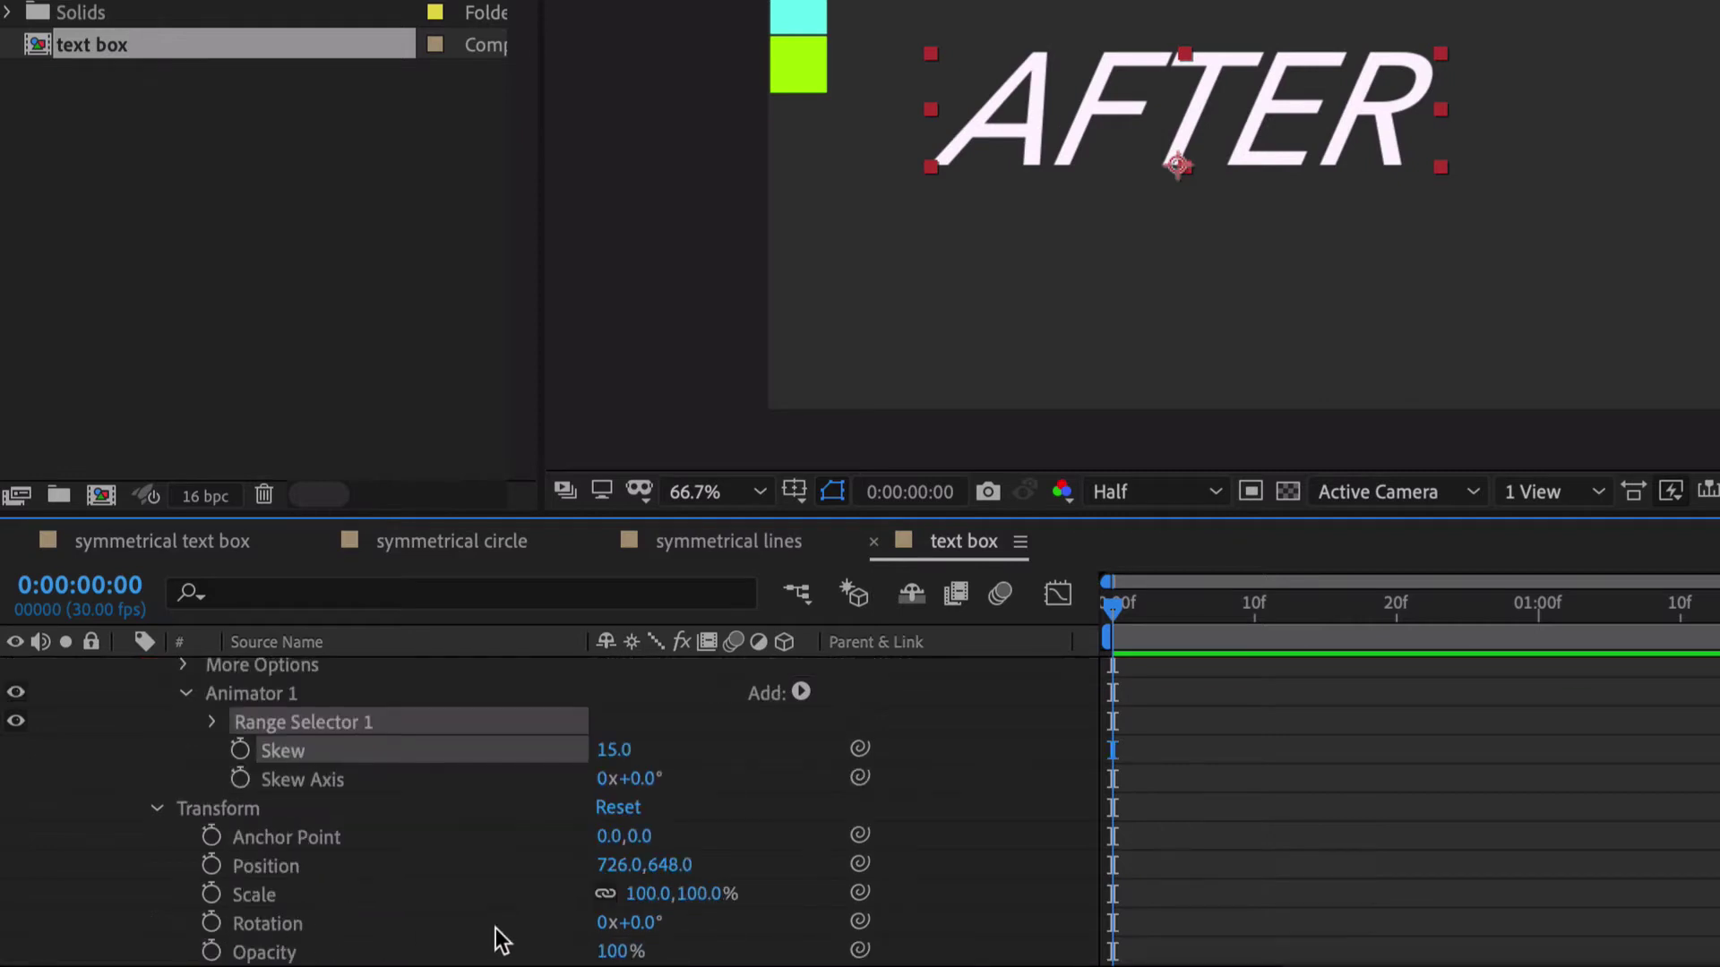
click(710, 936)
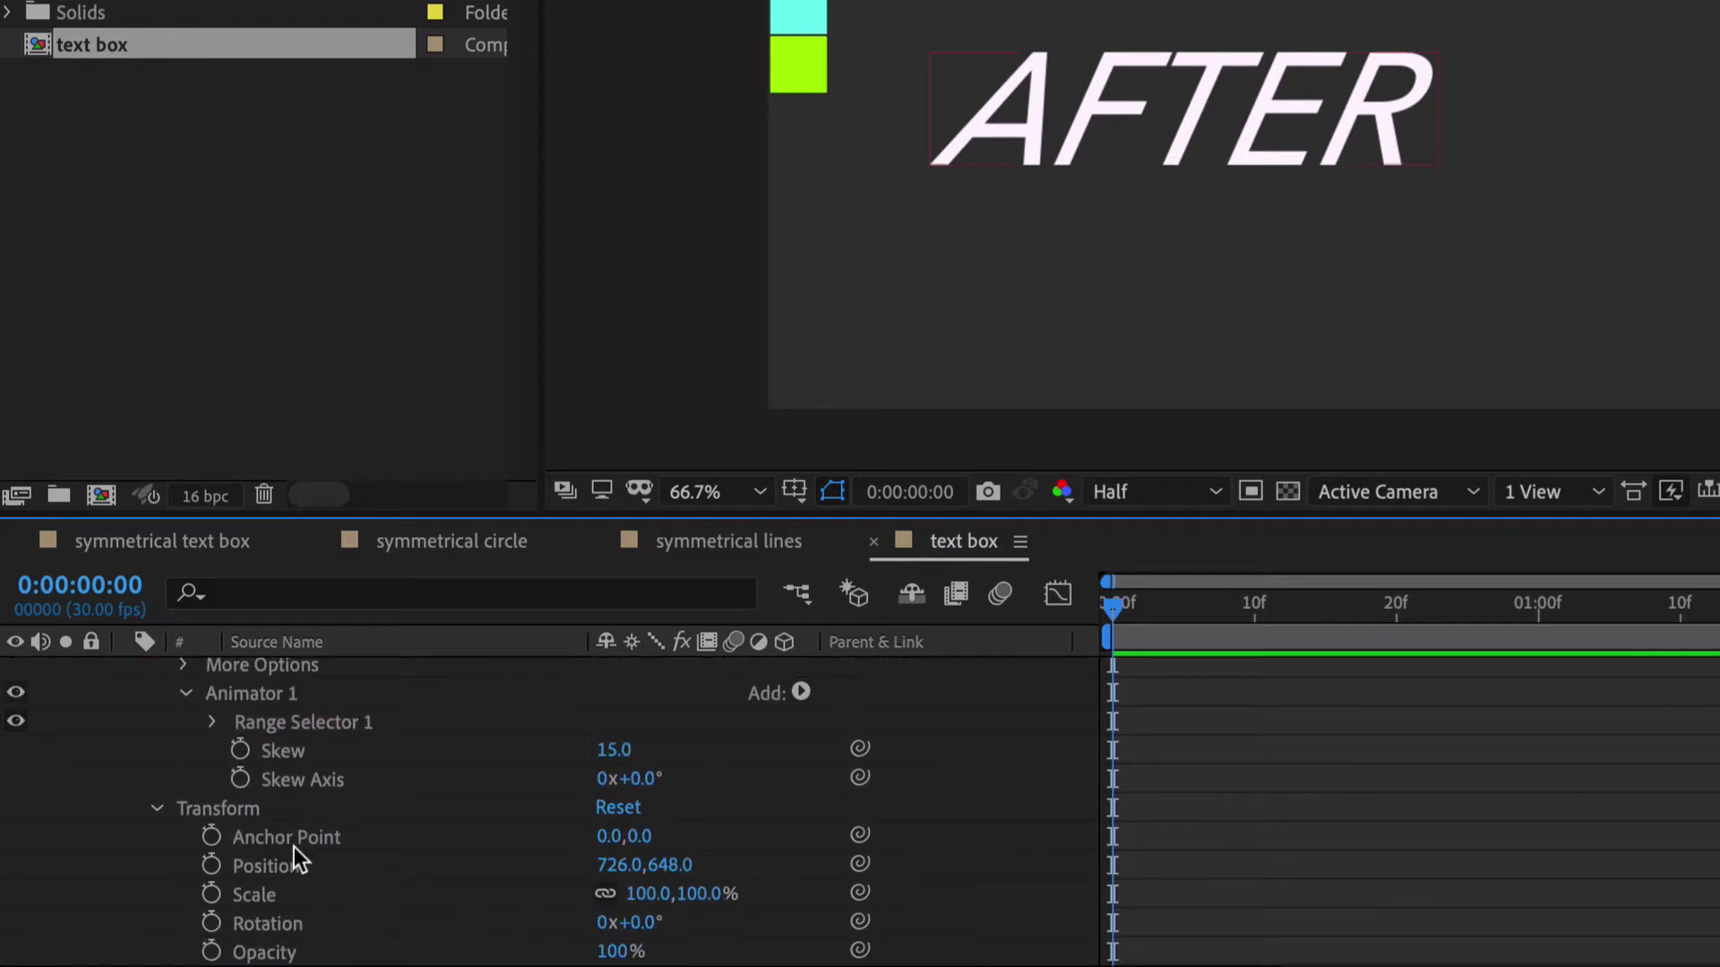
drag(638, 932, 633, 940)
click(634, 936)
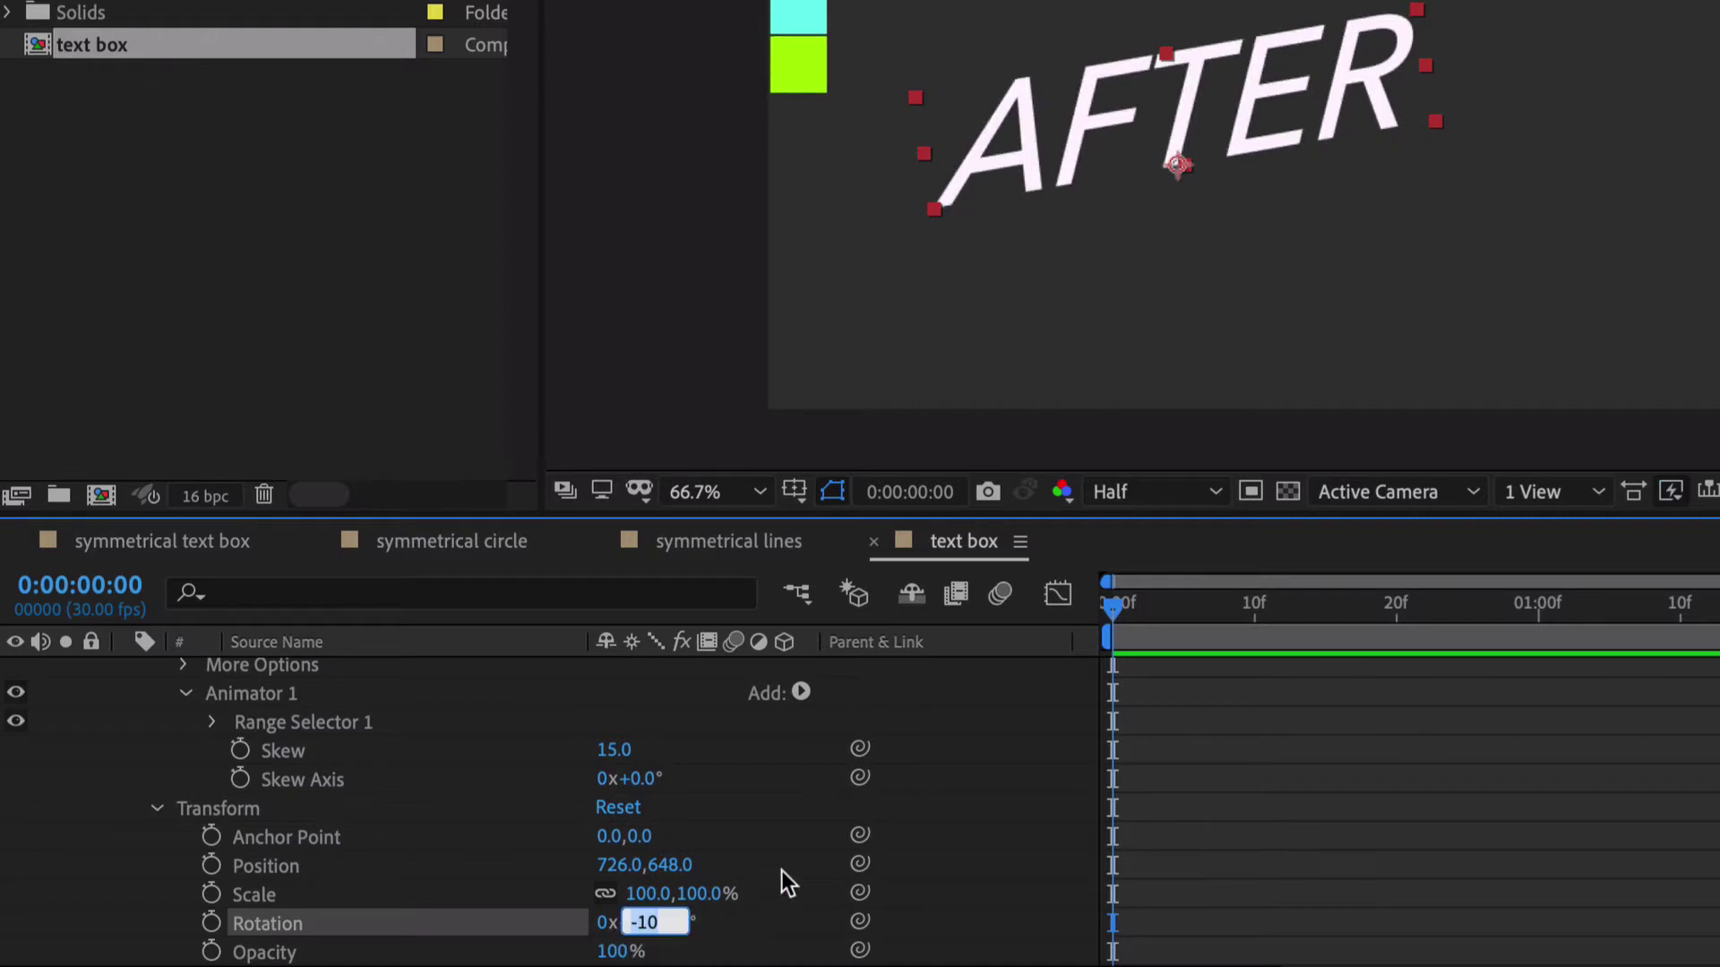
key(Down)
key(Down)
key(Down)
key(Down)
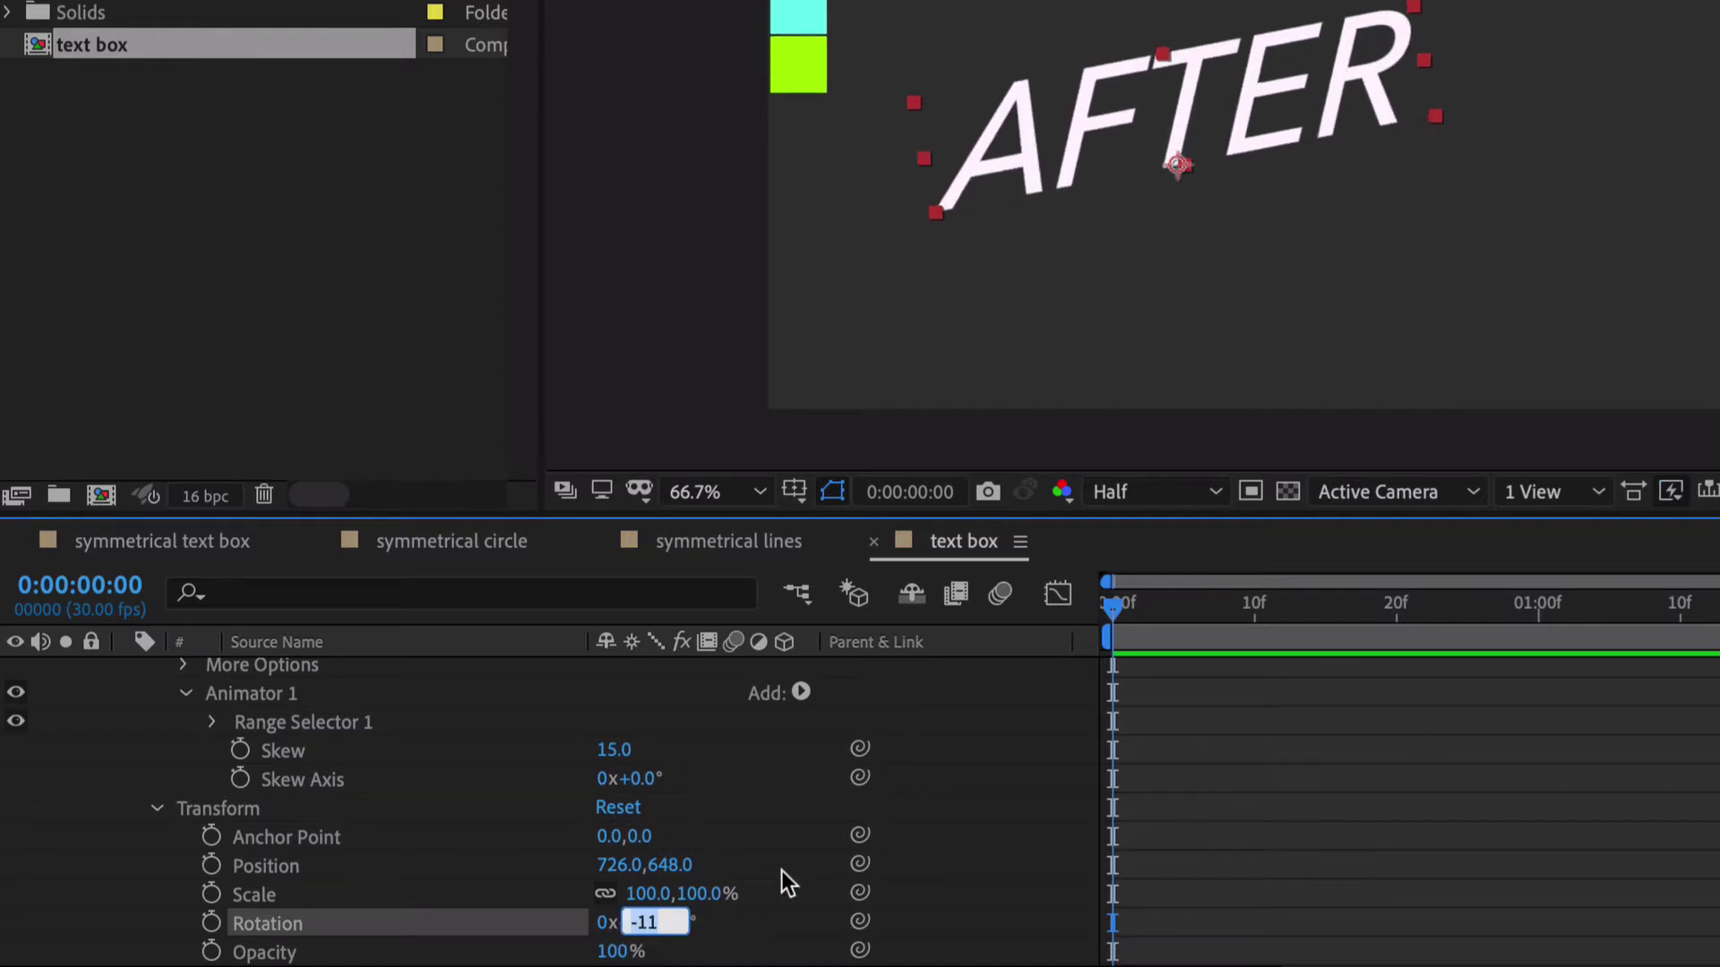
key(Down)
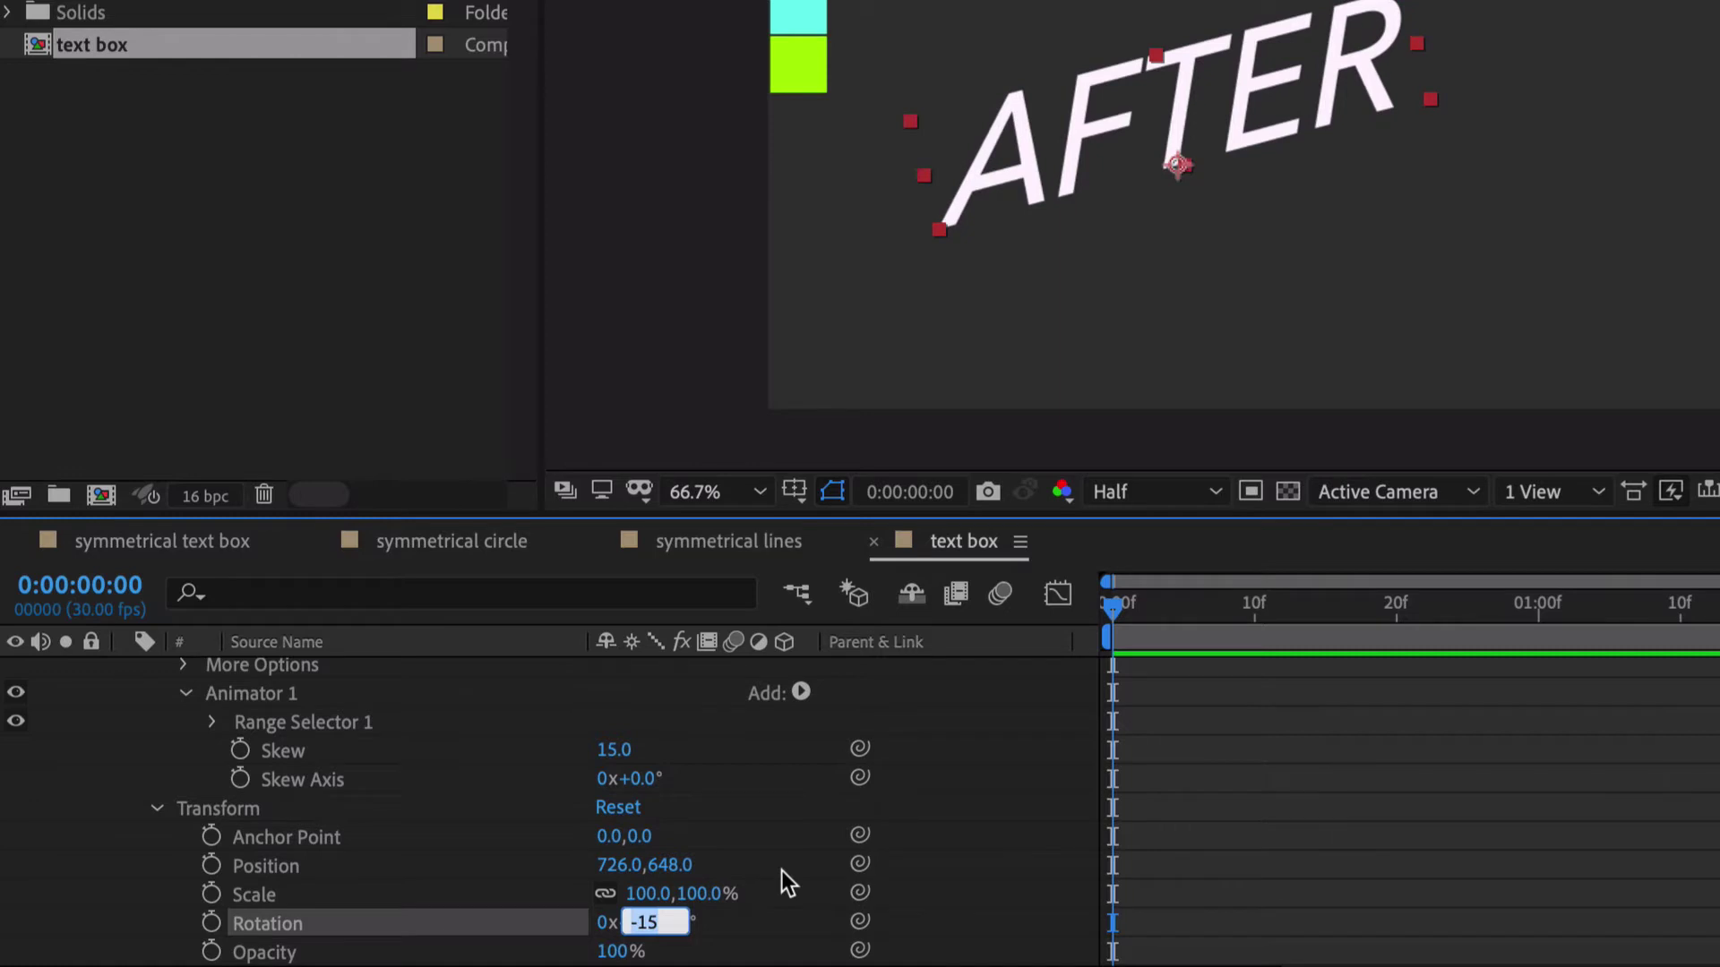
key(Return)
scroll(781, 871, up, 3)
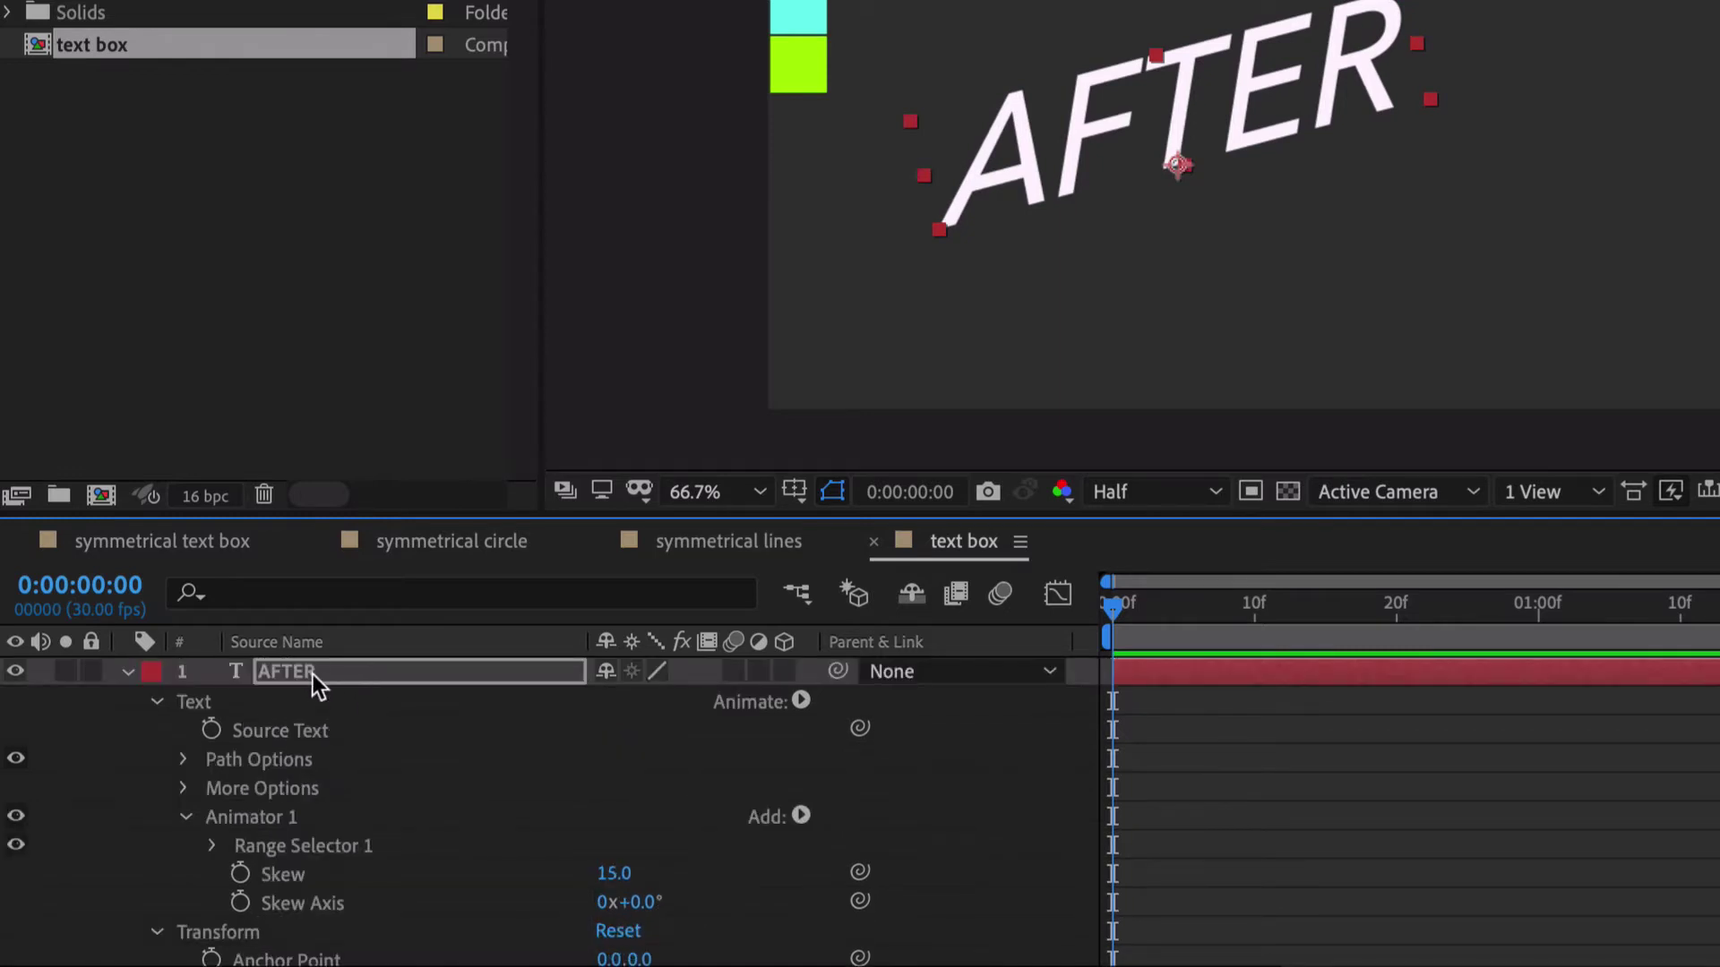
click(317, 669)
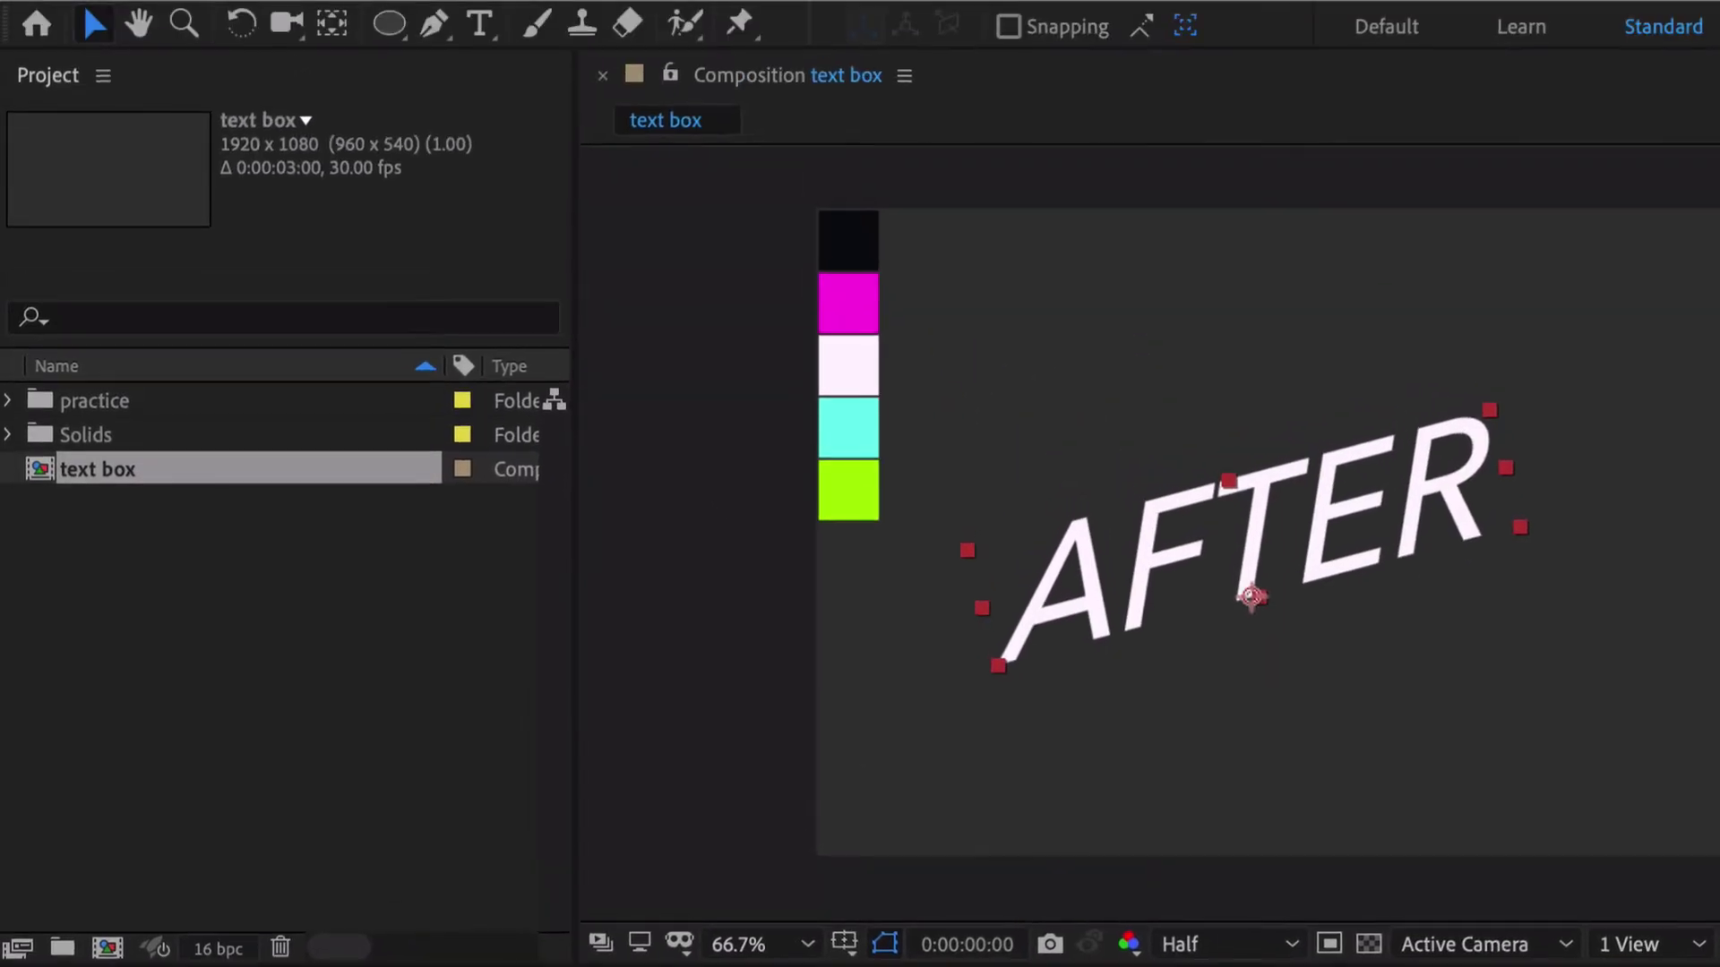
key(q)
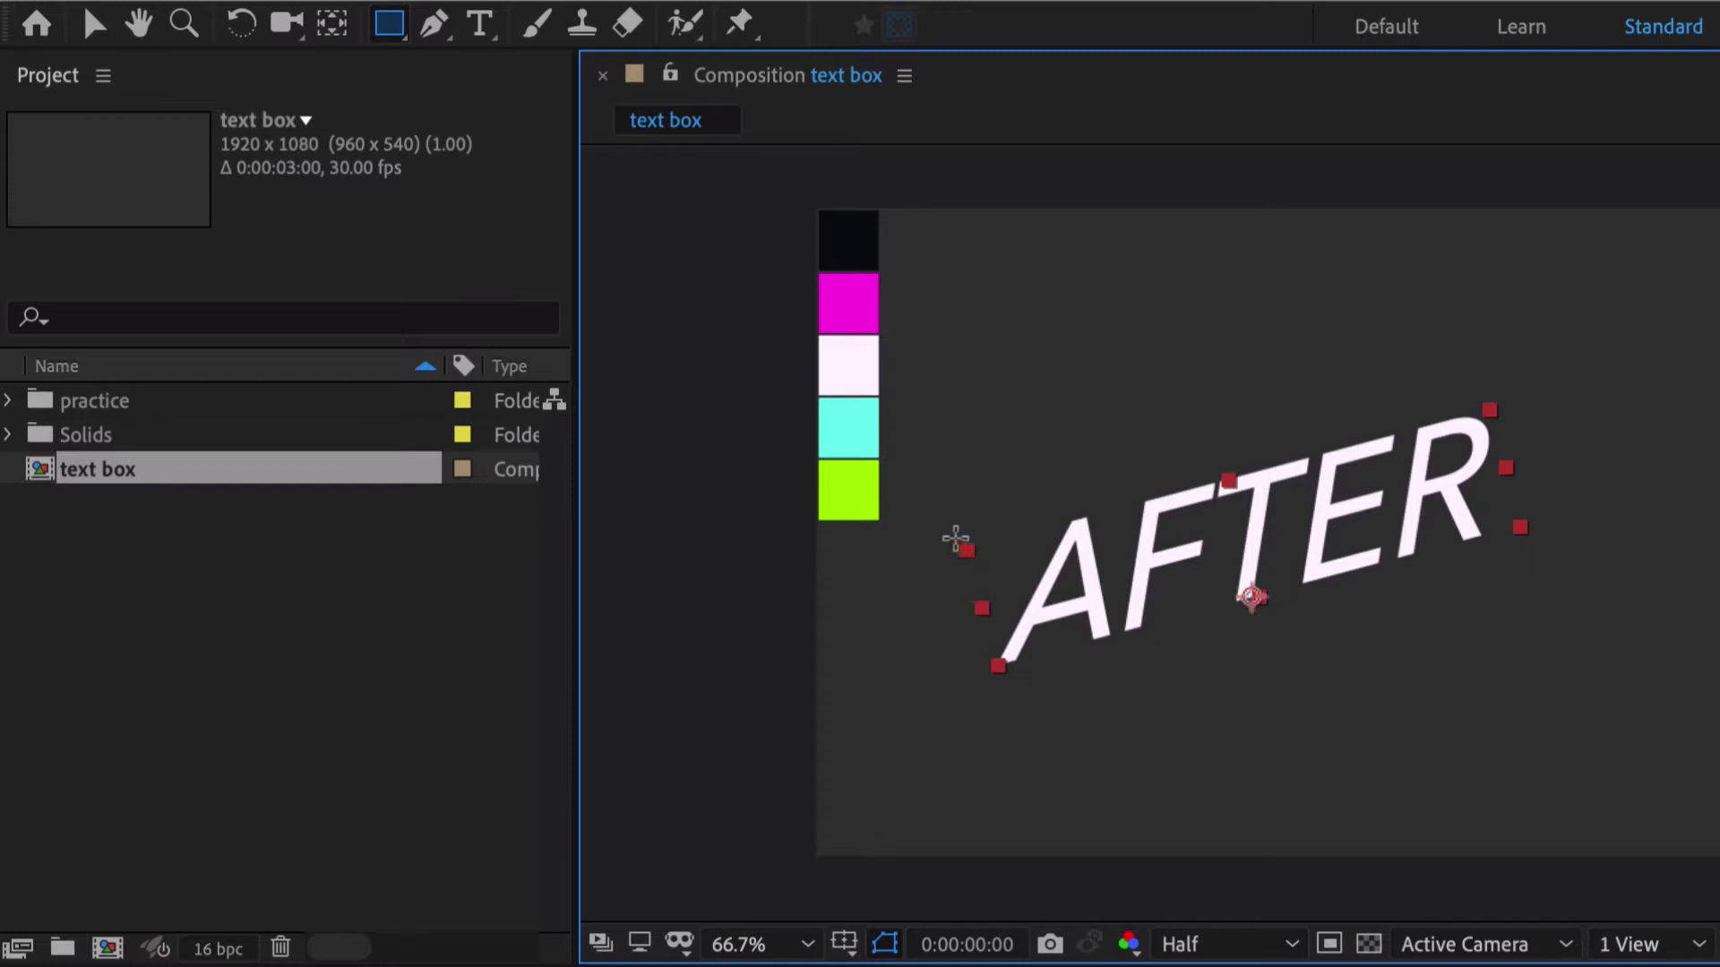
- Draw a rectangular mask around the AFTER word and adjust its corner to fit
drag(954, 538, 1532, 541)
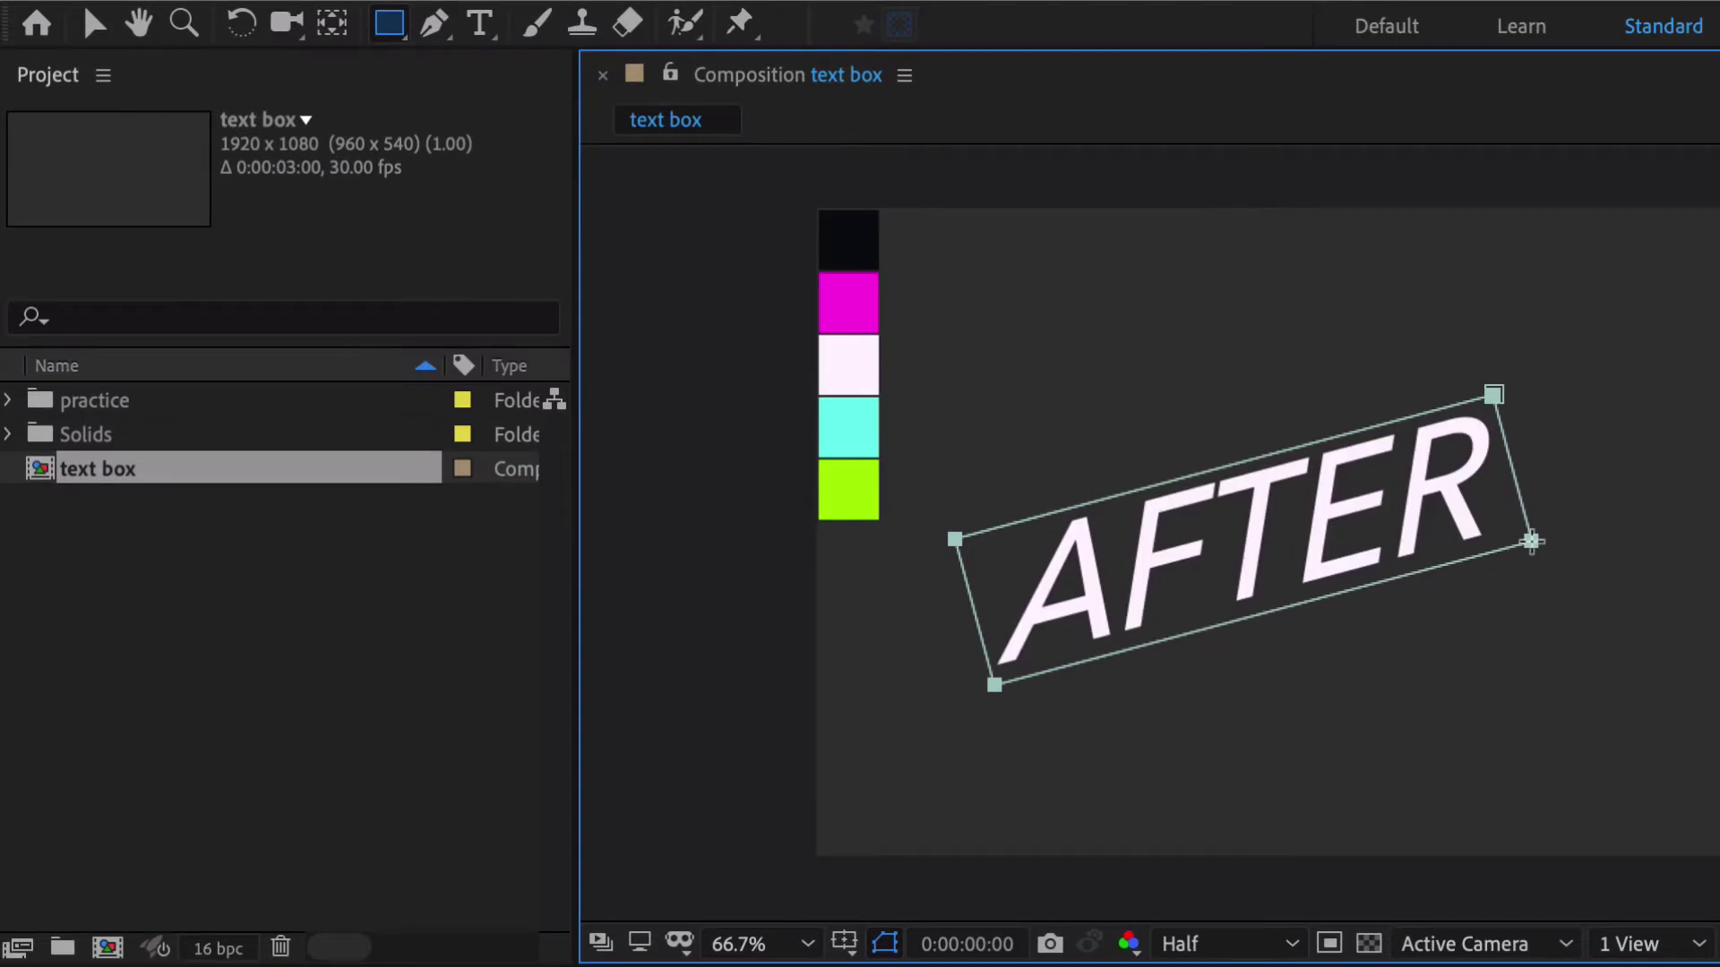
drag(1532, 541, 1531, 539)
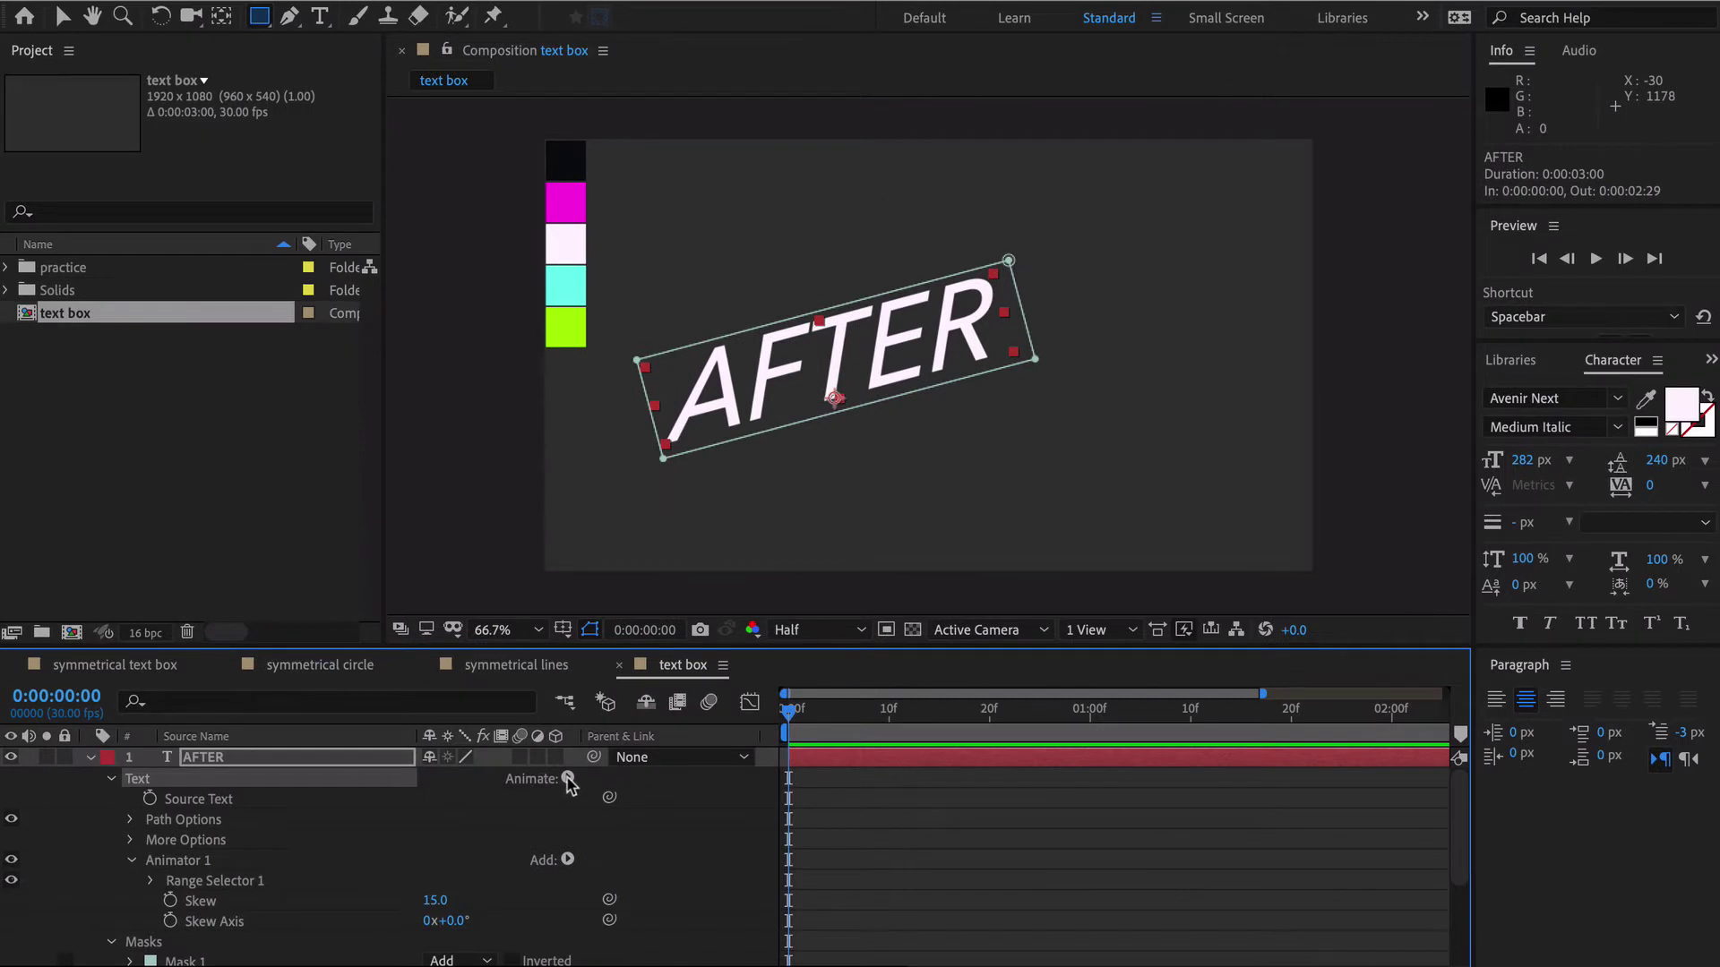
- Add a Position animator keyframed from 0,-240 at 0f to 0,0 at 01:00f
click(567, 779)
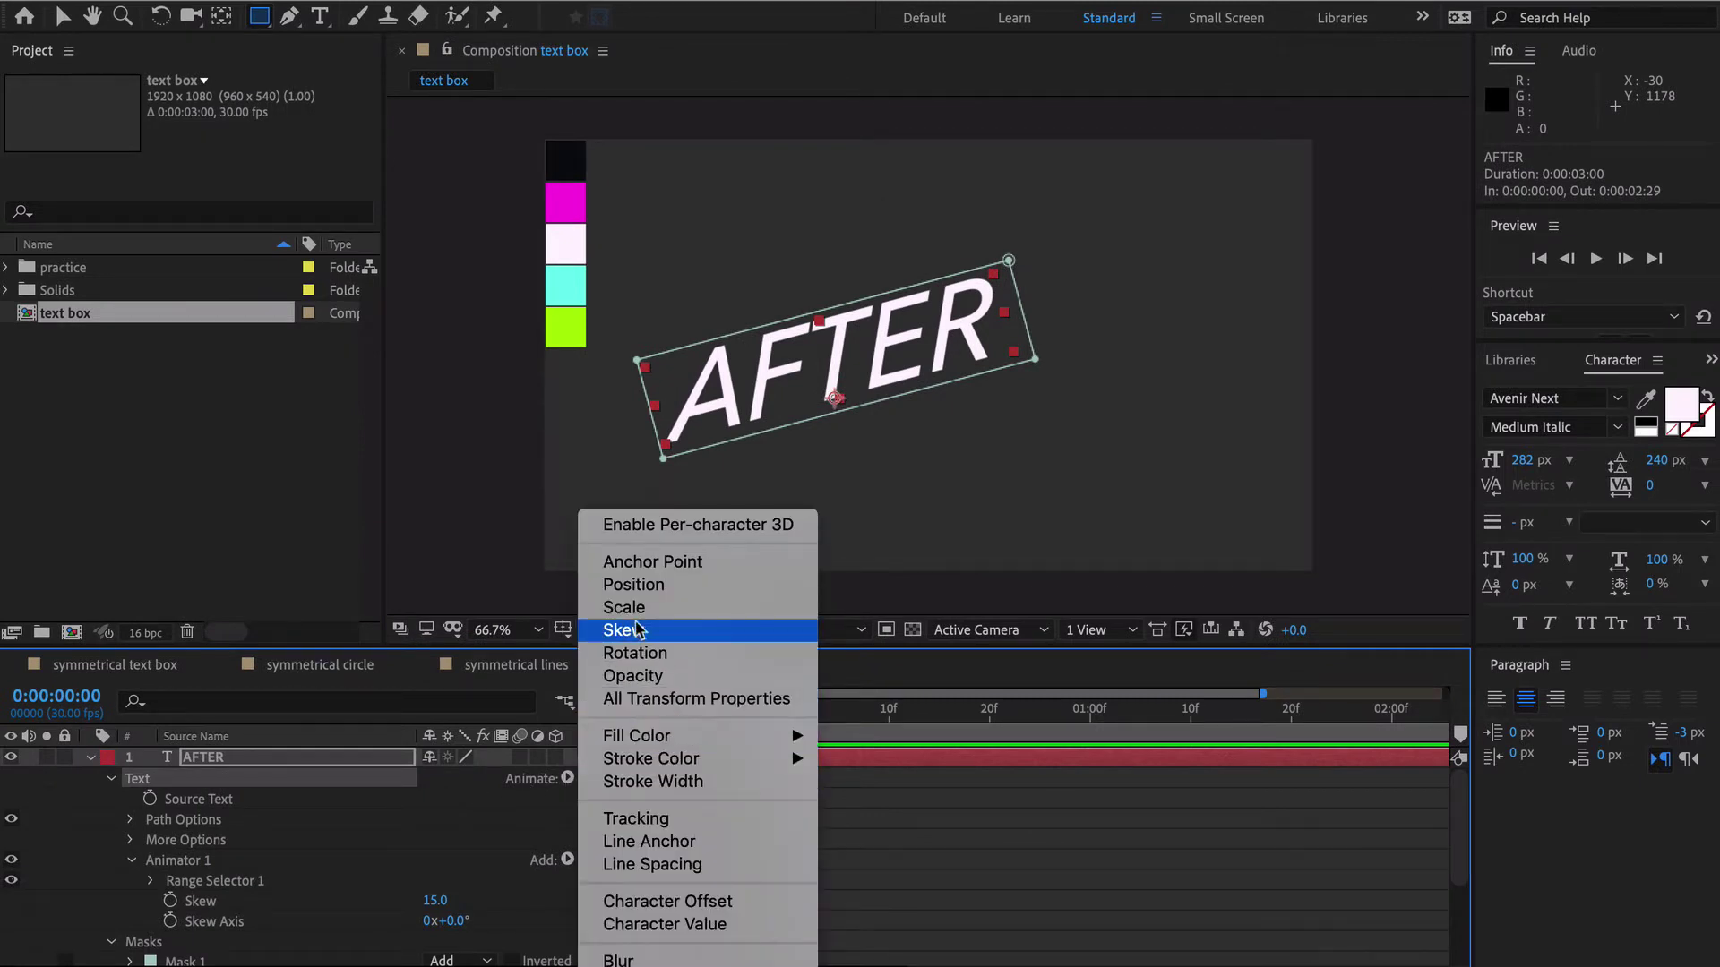
click(630, 589)
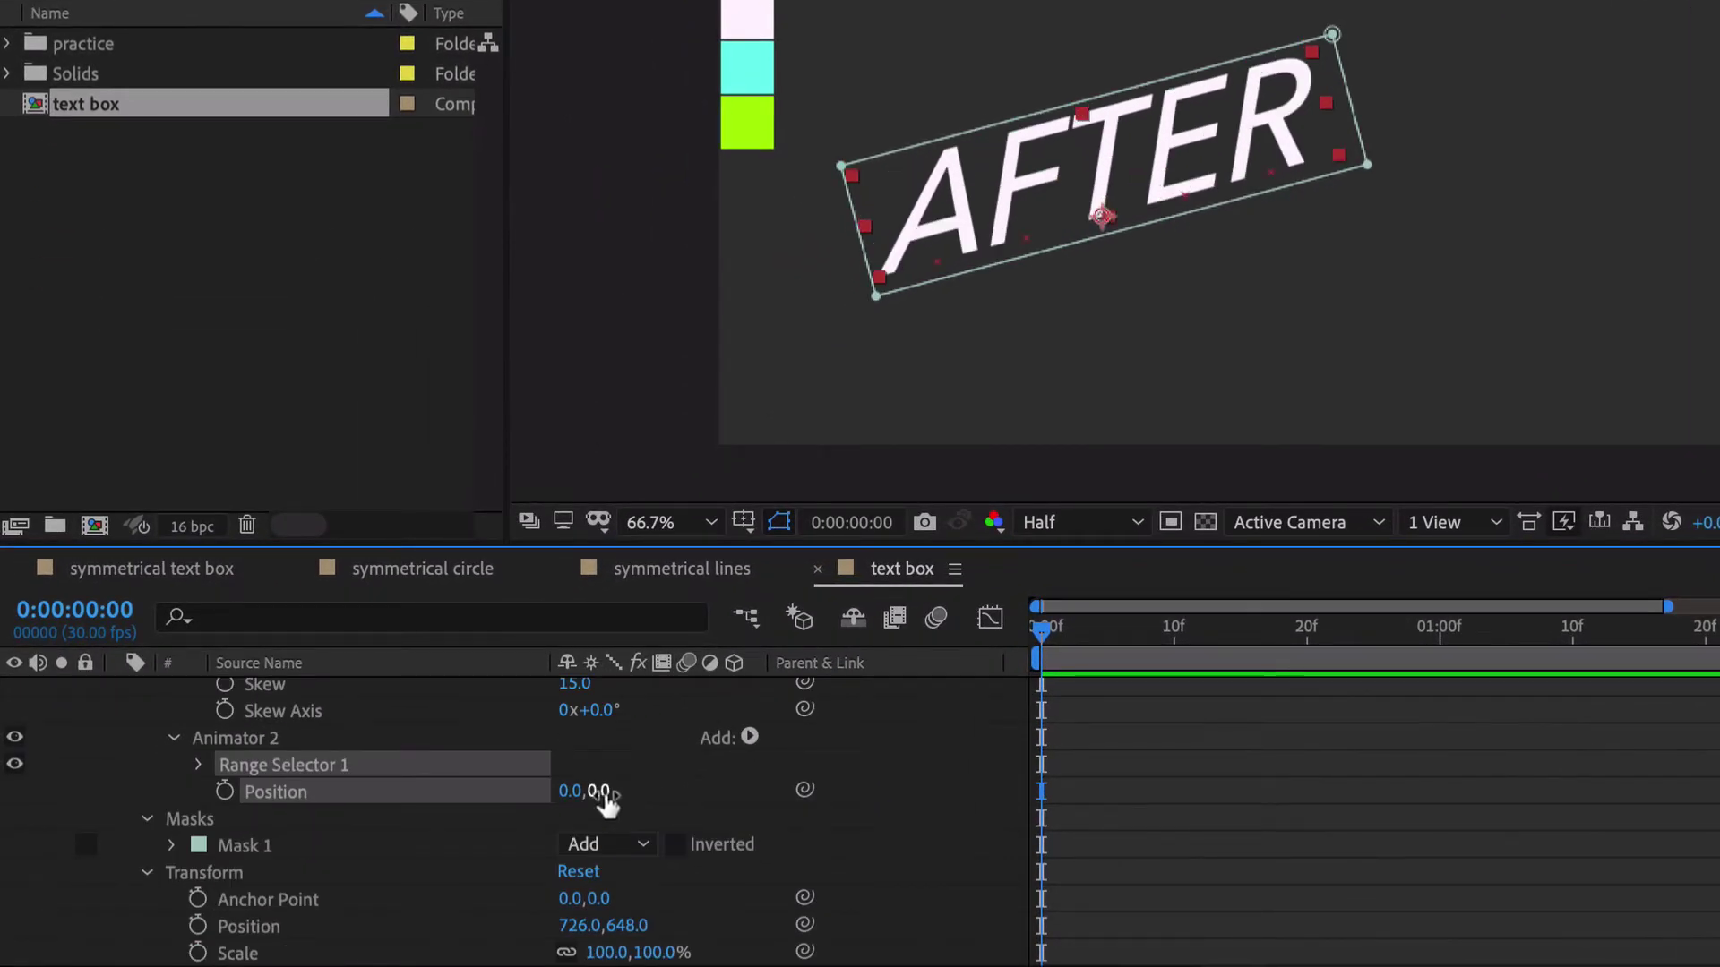
drag(601, 792, 677, 791)
key(ctrl+z)
click(1439, 636)
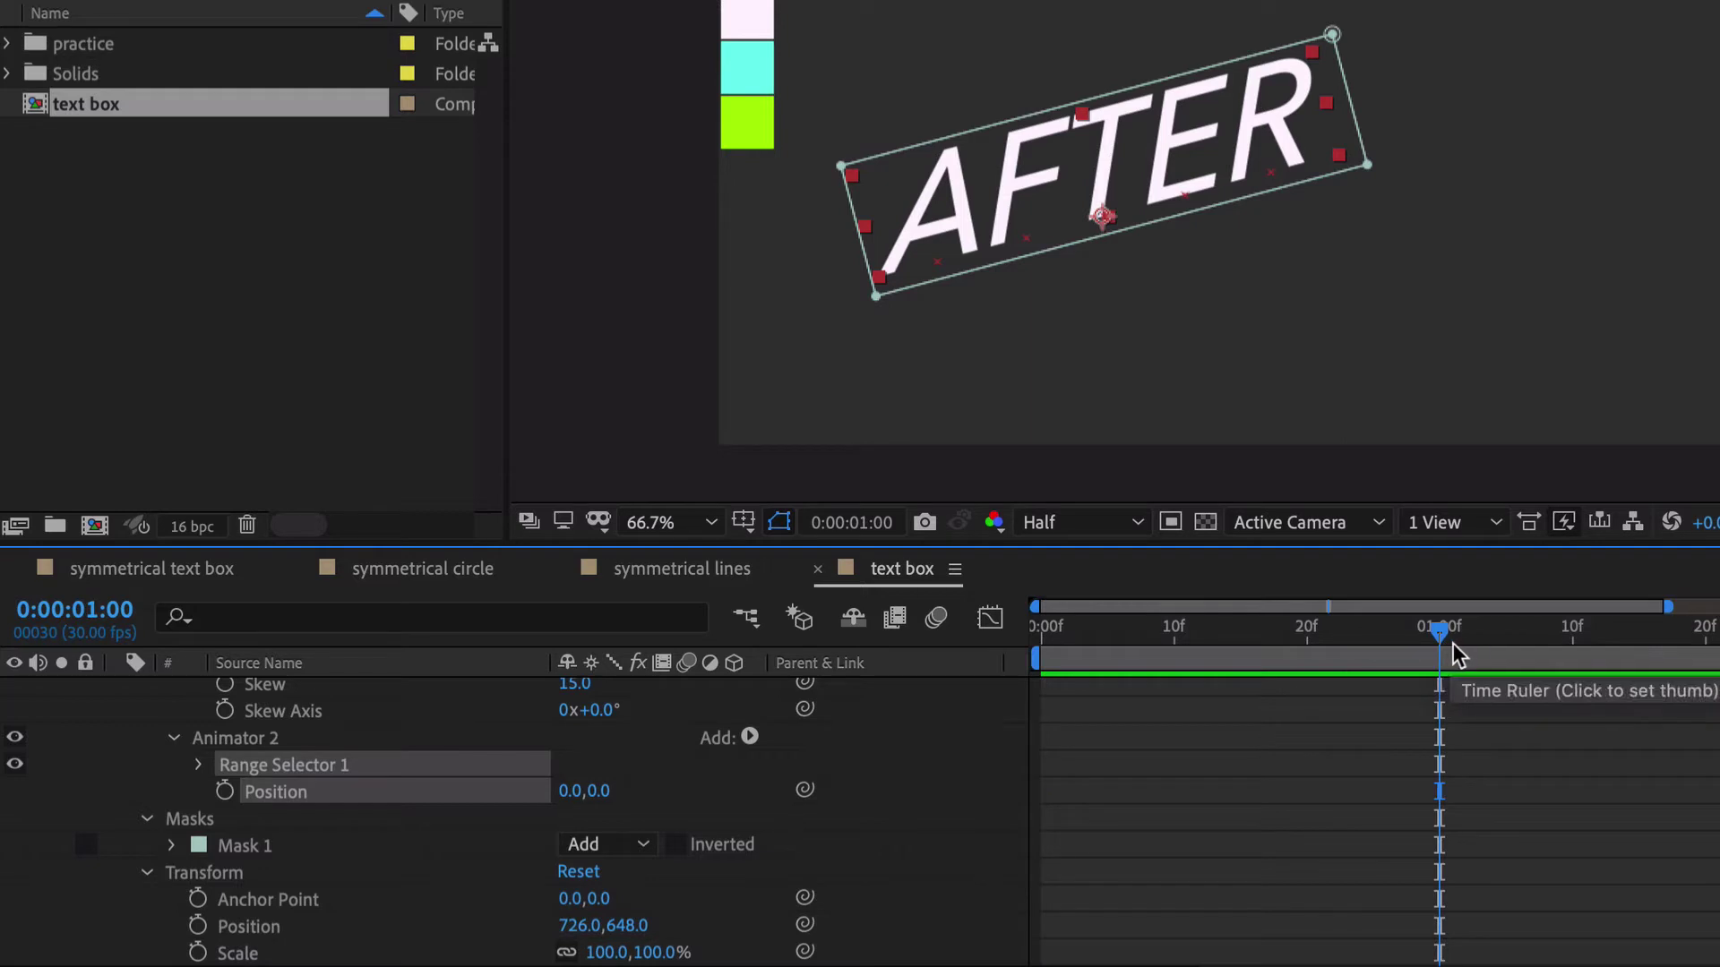
click(225, 791)
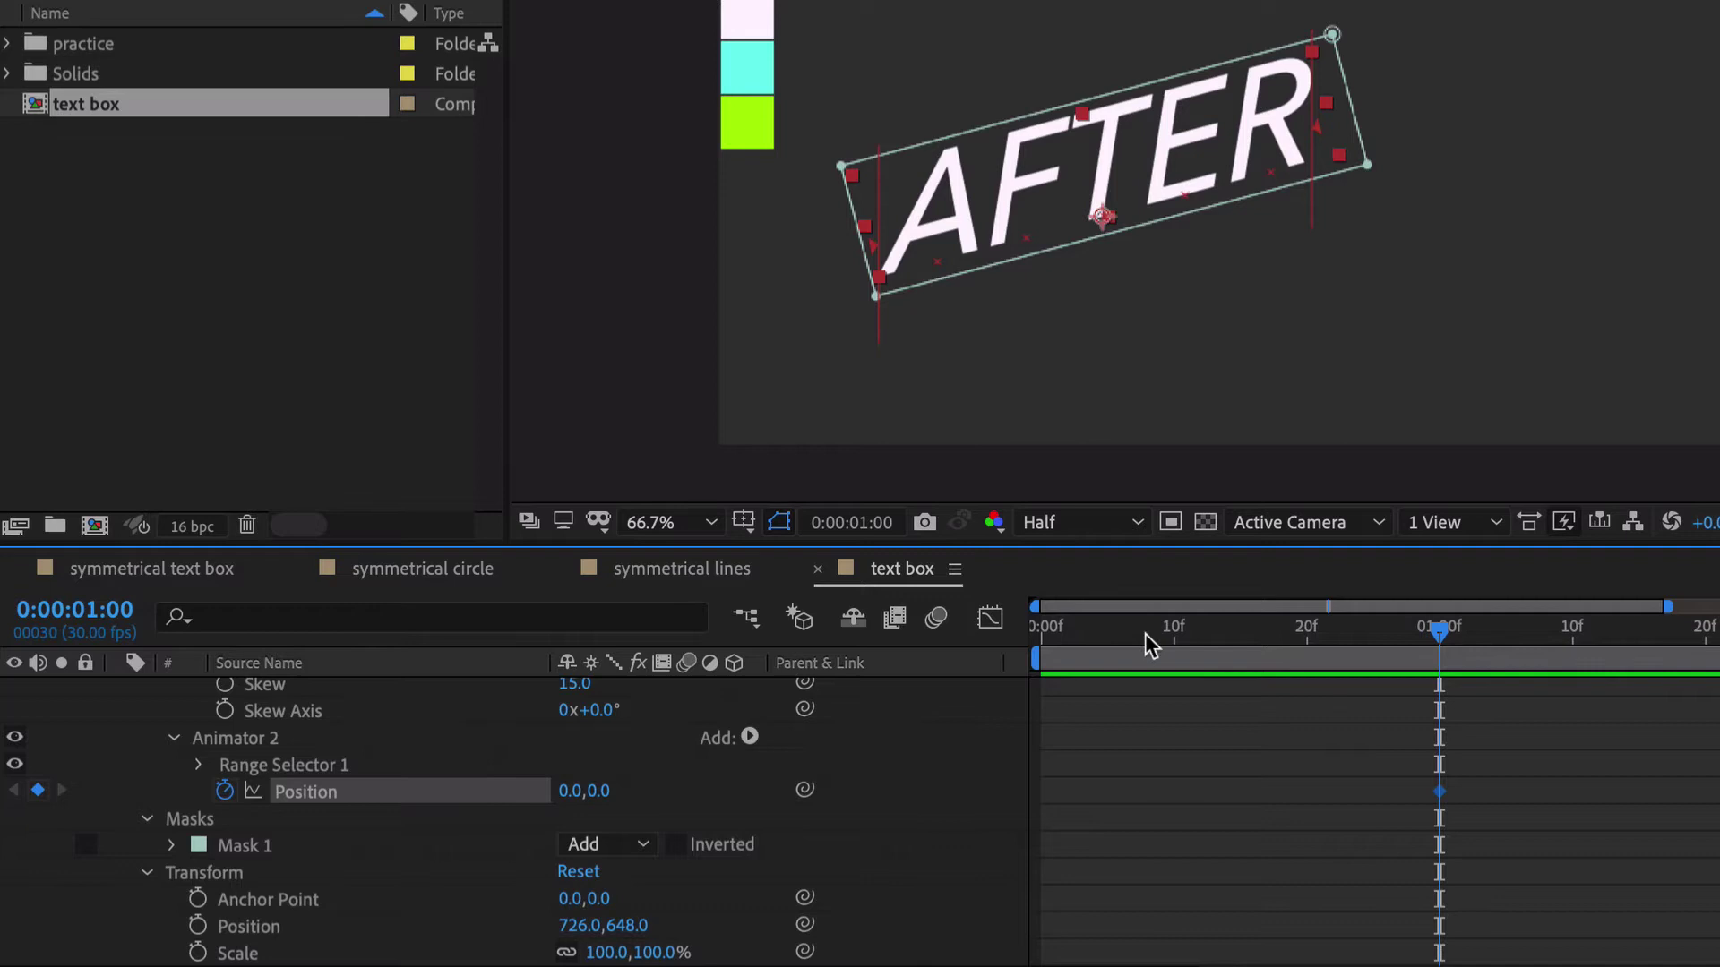
drag(1152, 637, 986, 663)
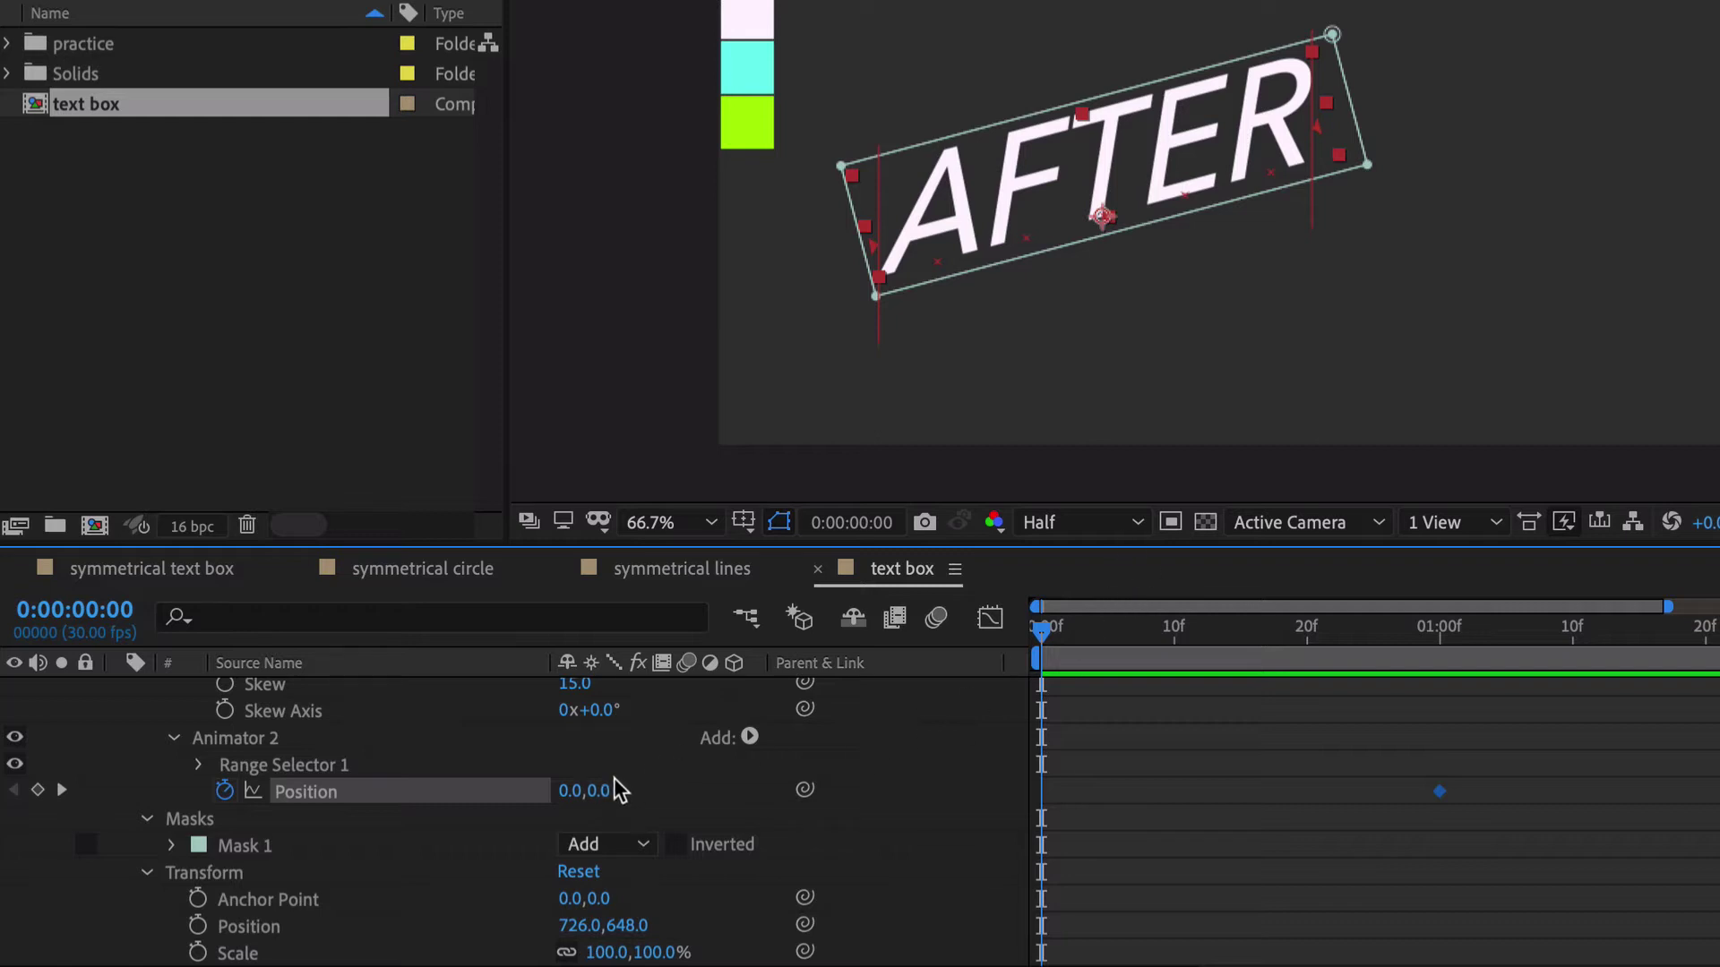
drag(615, 798, 568, 795)
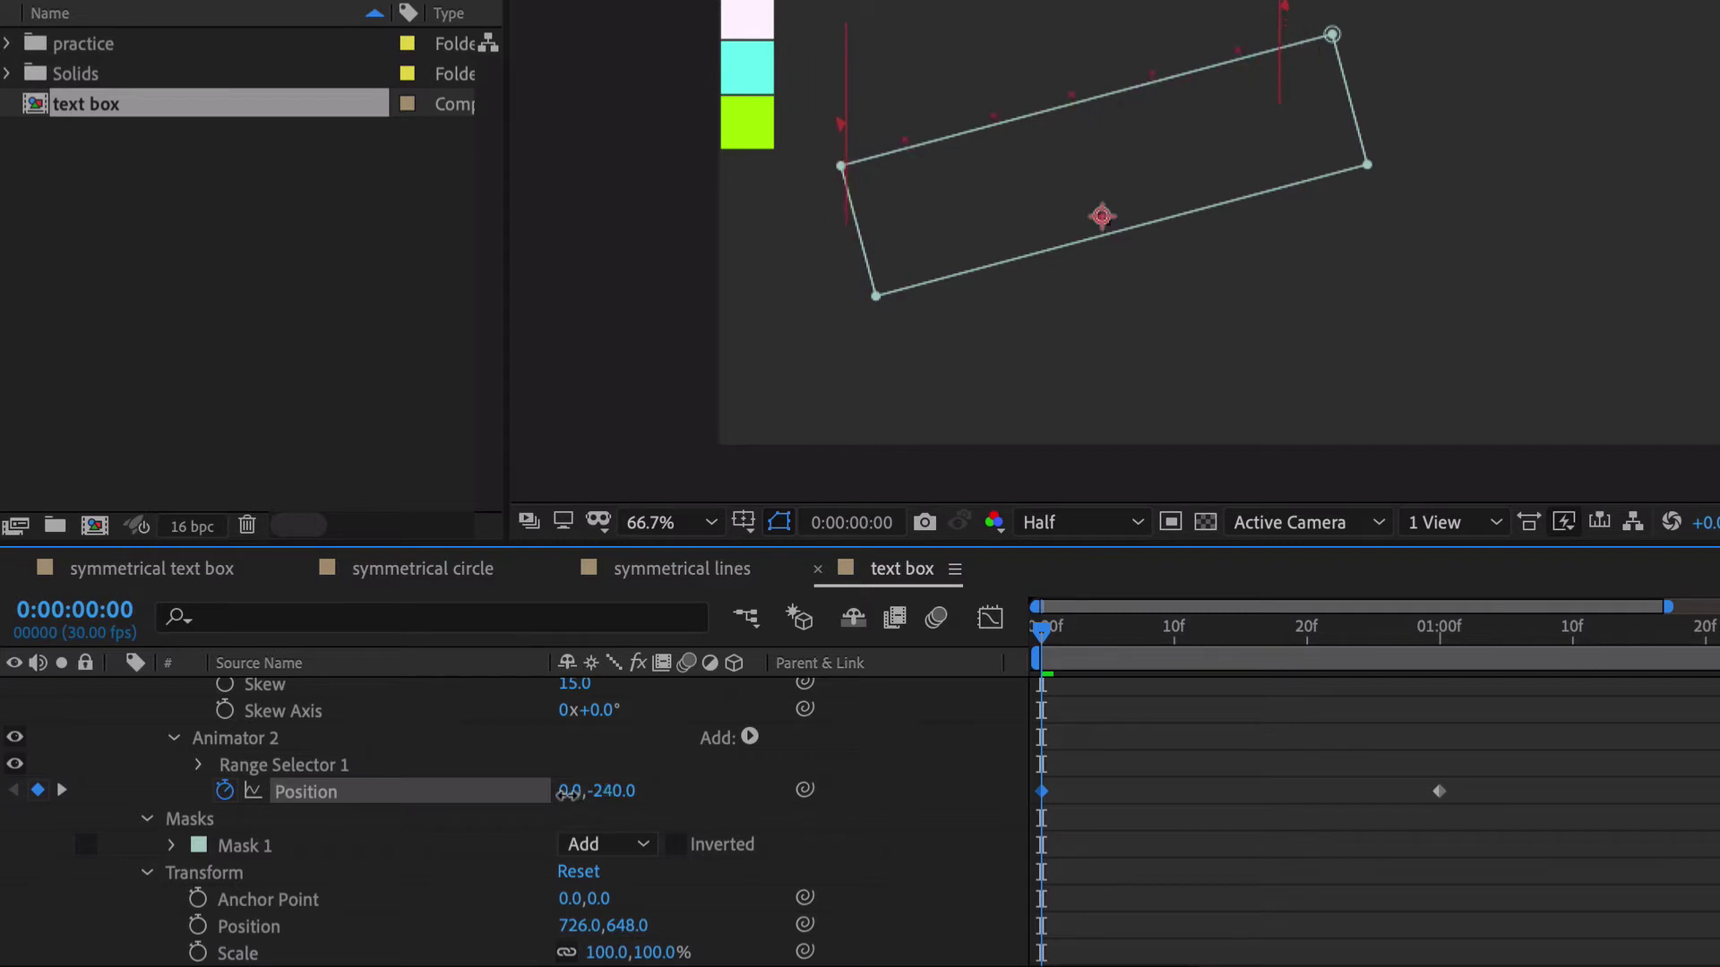
- Easy-ease the Position keyframes and drag speed-graph influence handles for a long ease-out
click(503, 795)
key(F9)
key(space)
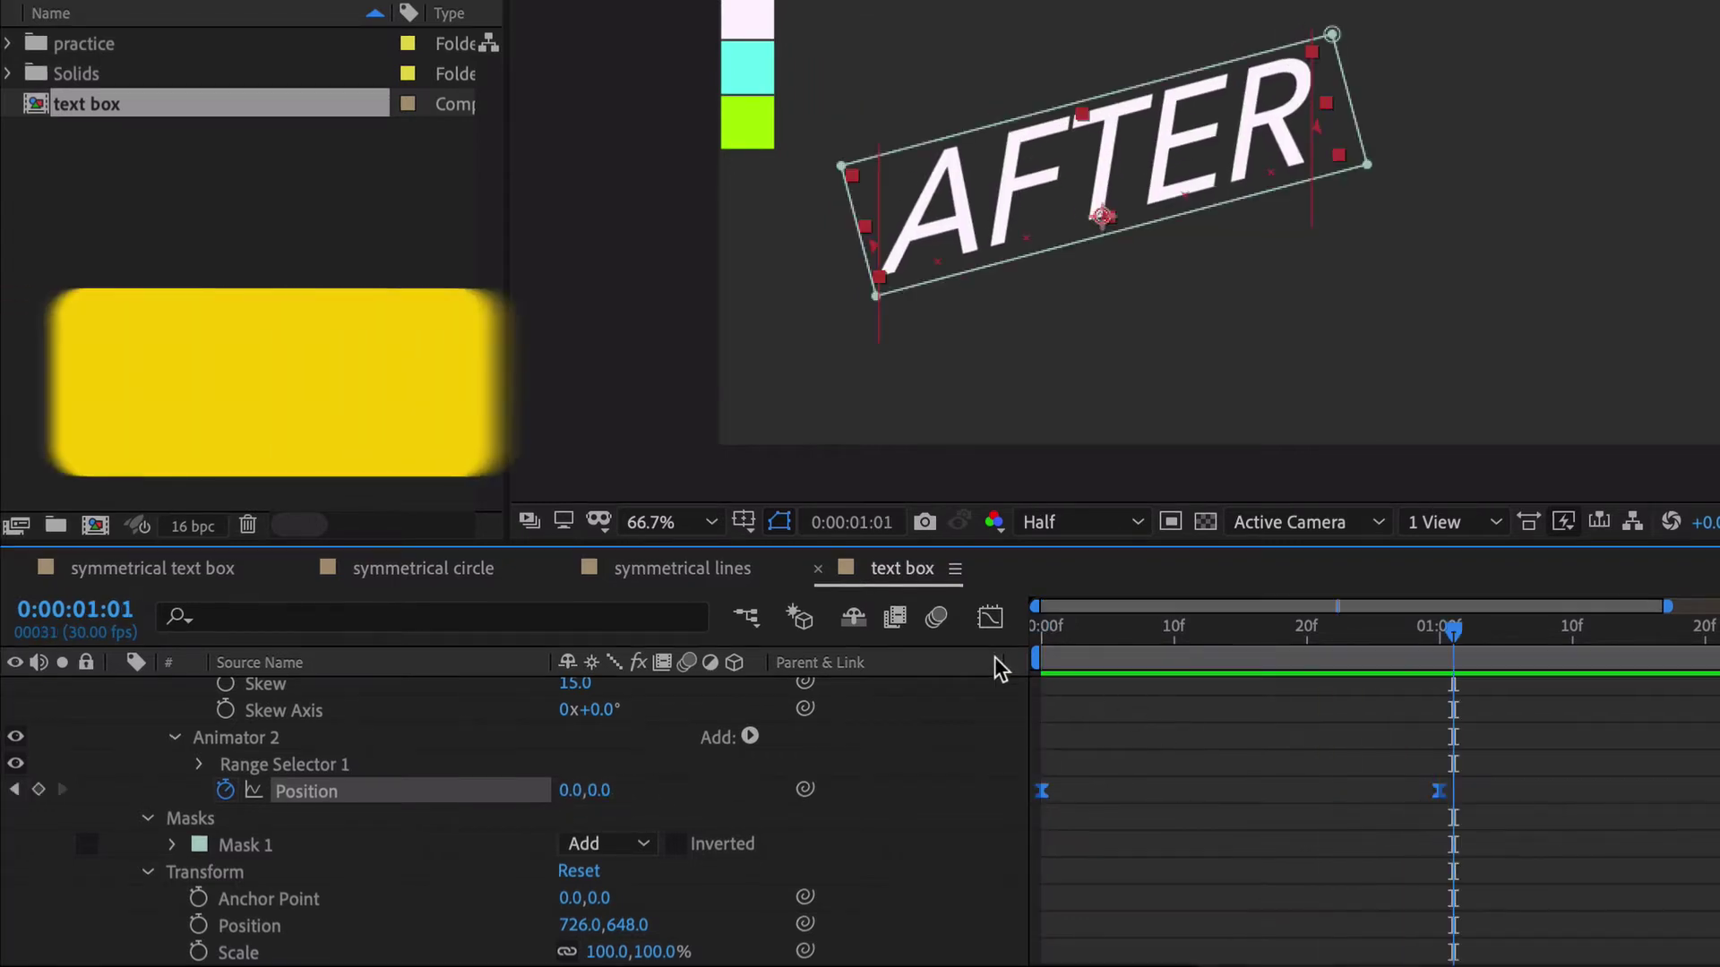
click(990, 617)
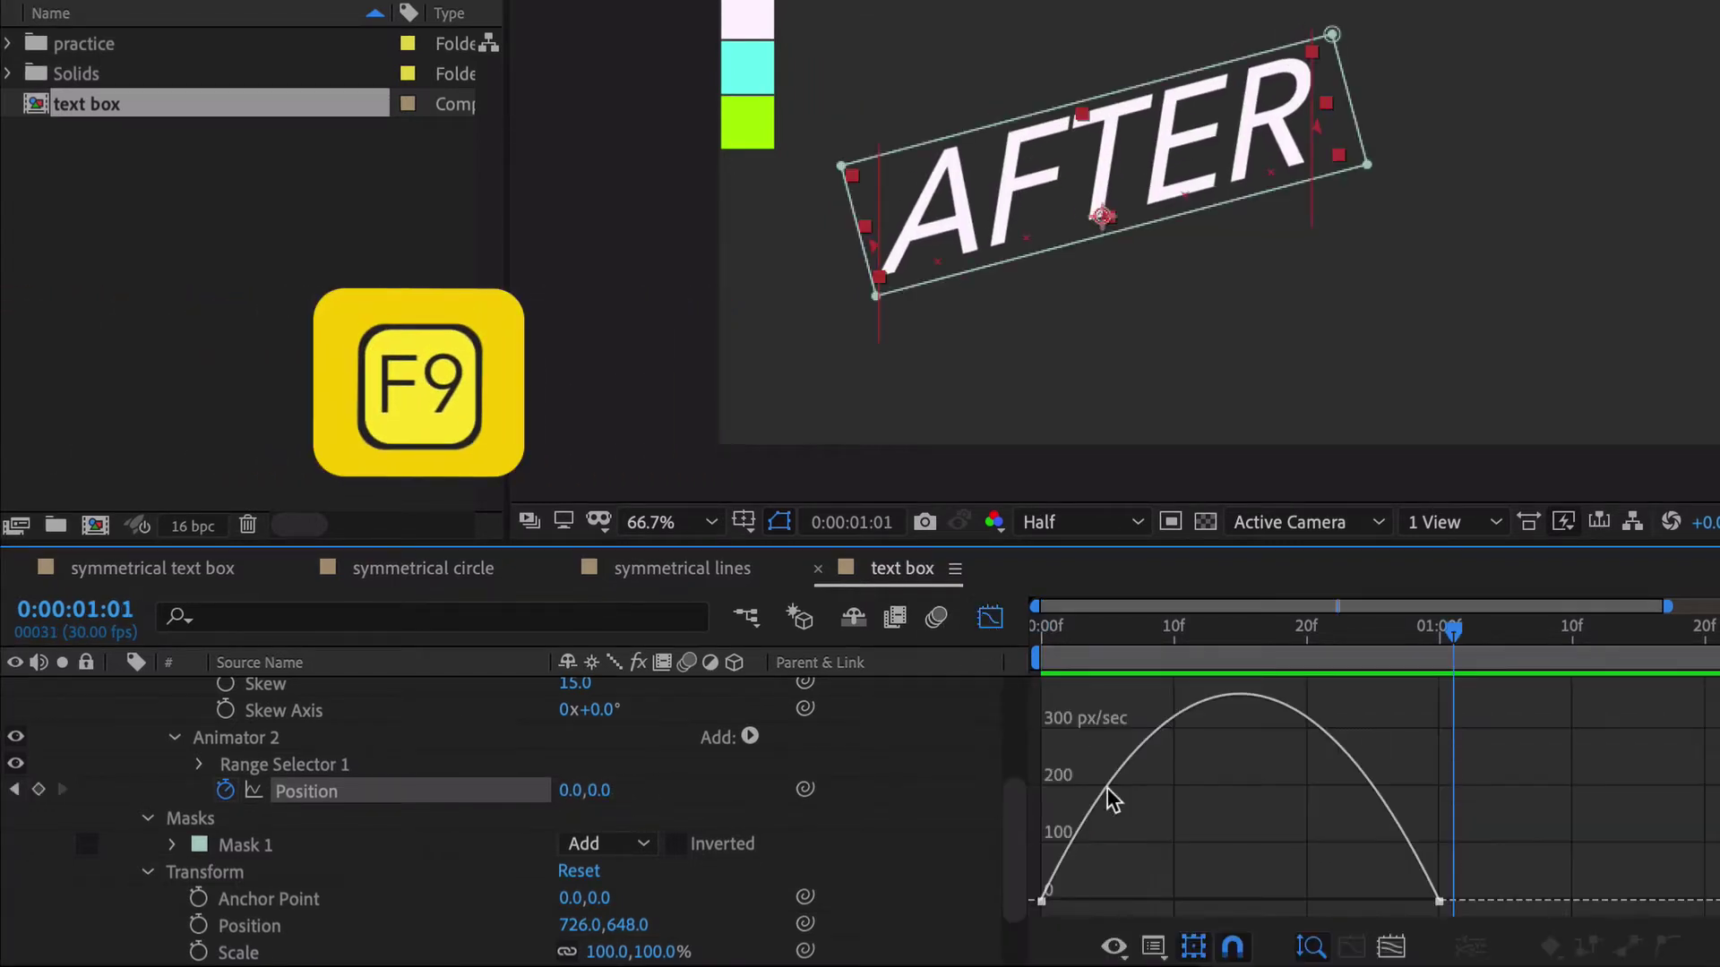
click(1041, 900)
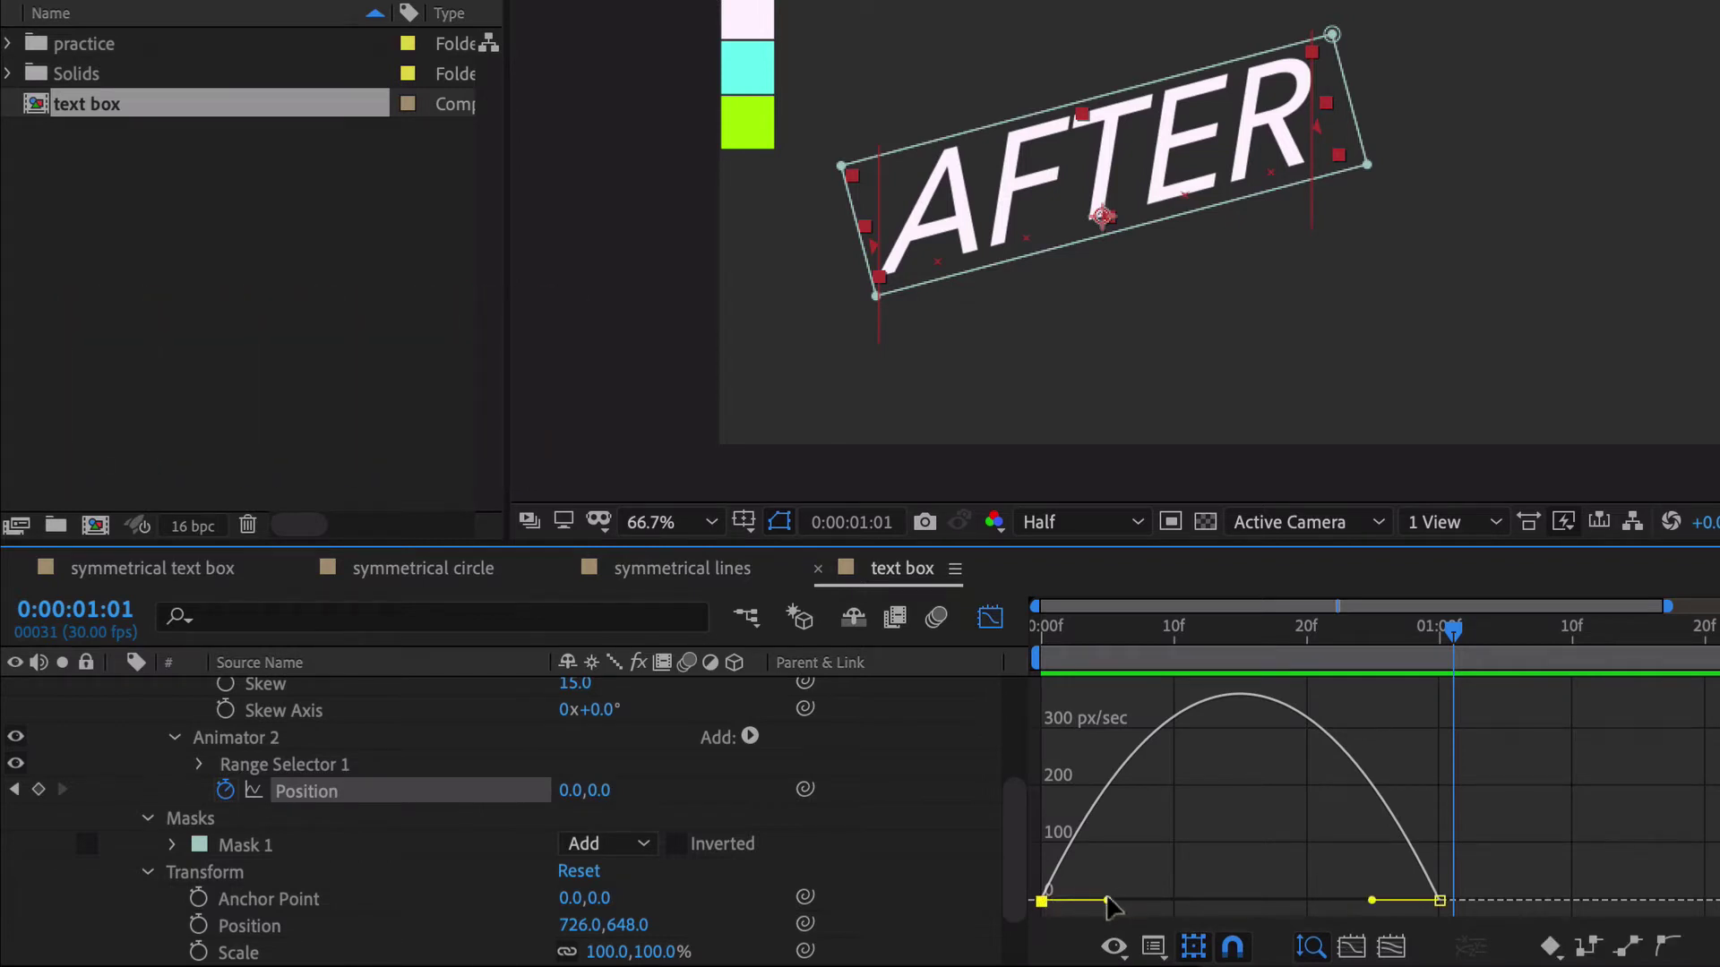
drag(1108, 899, 1044, 901)
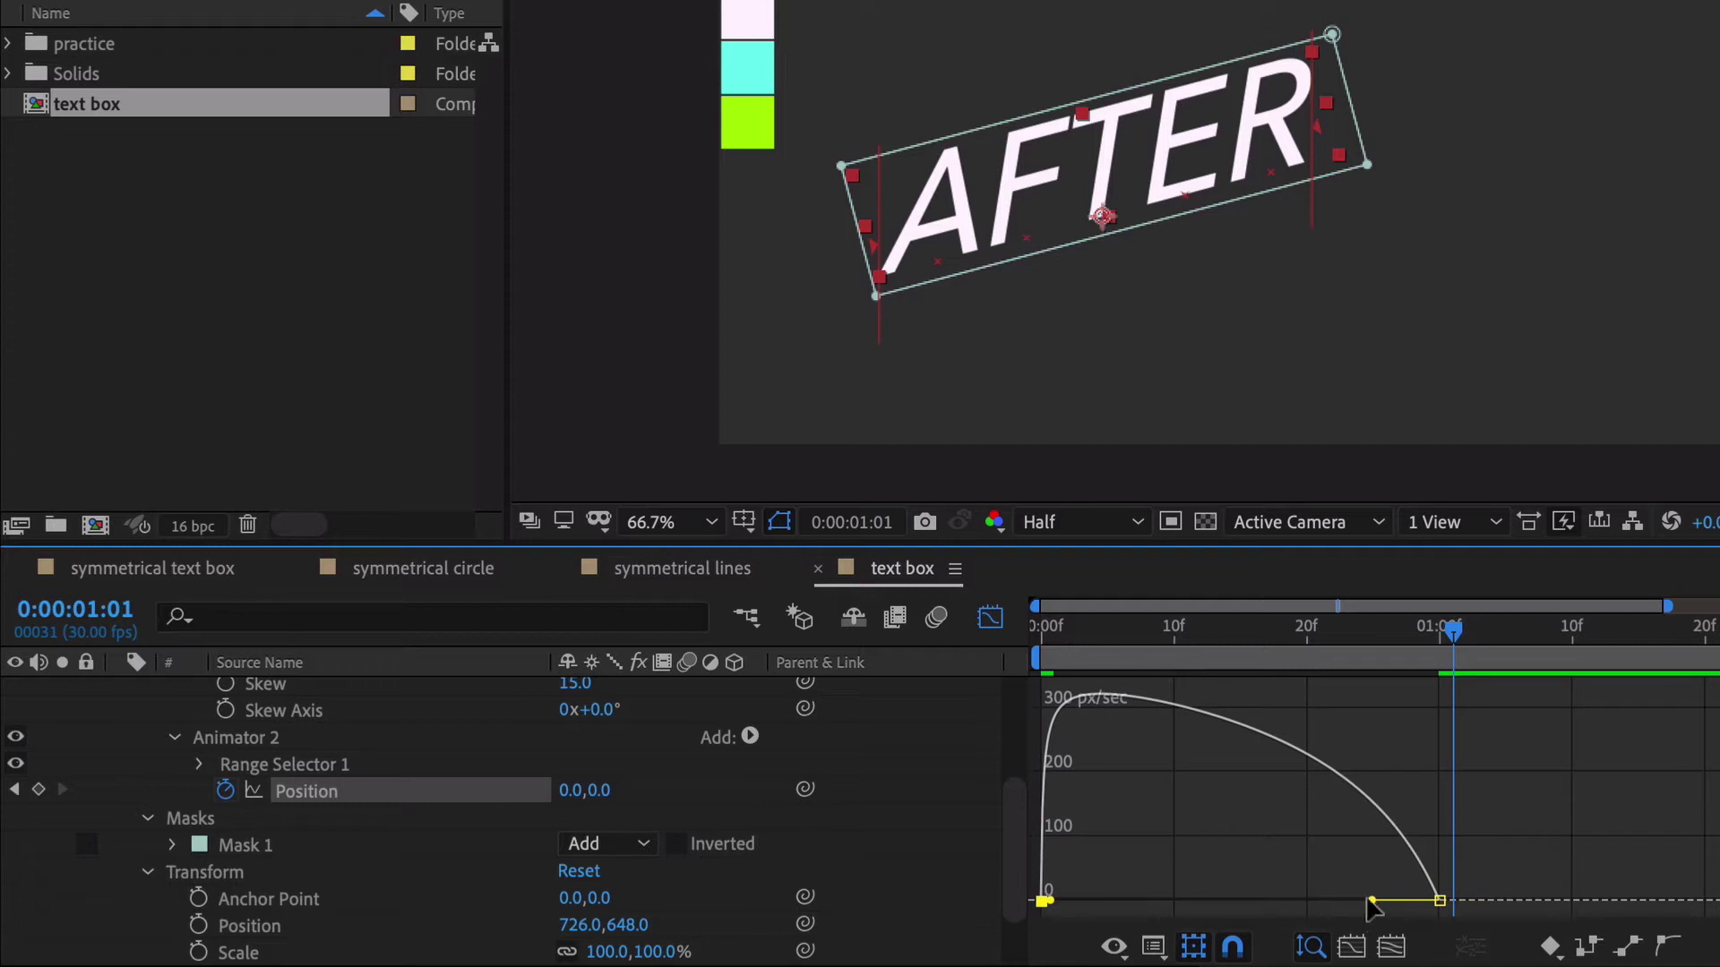
drag(1371, 901, 1266, 908)
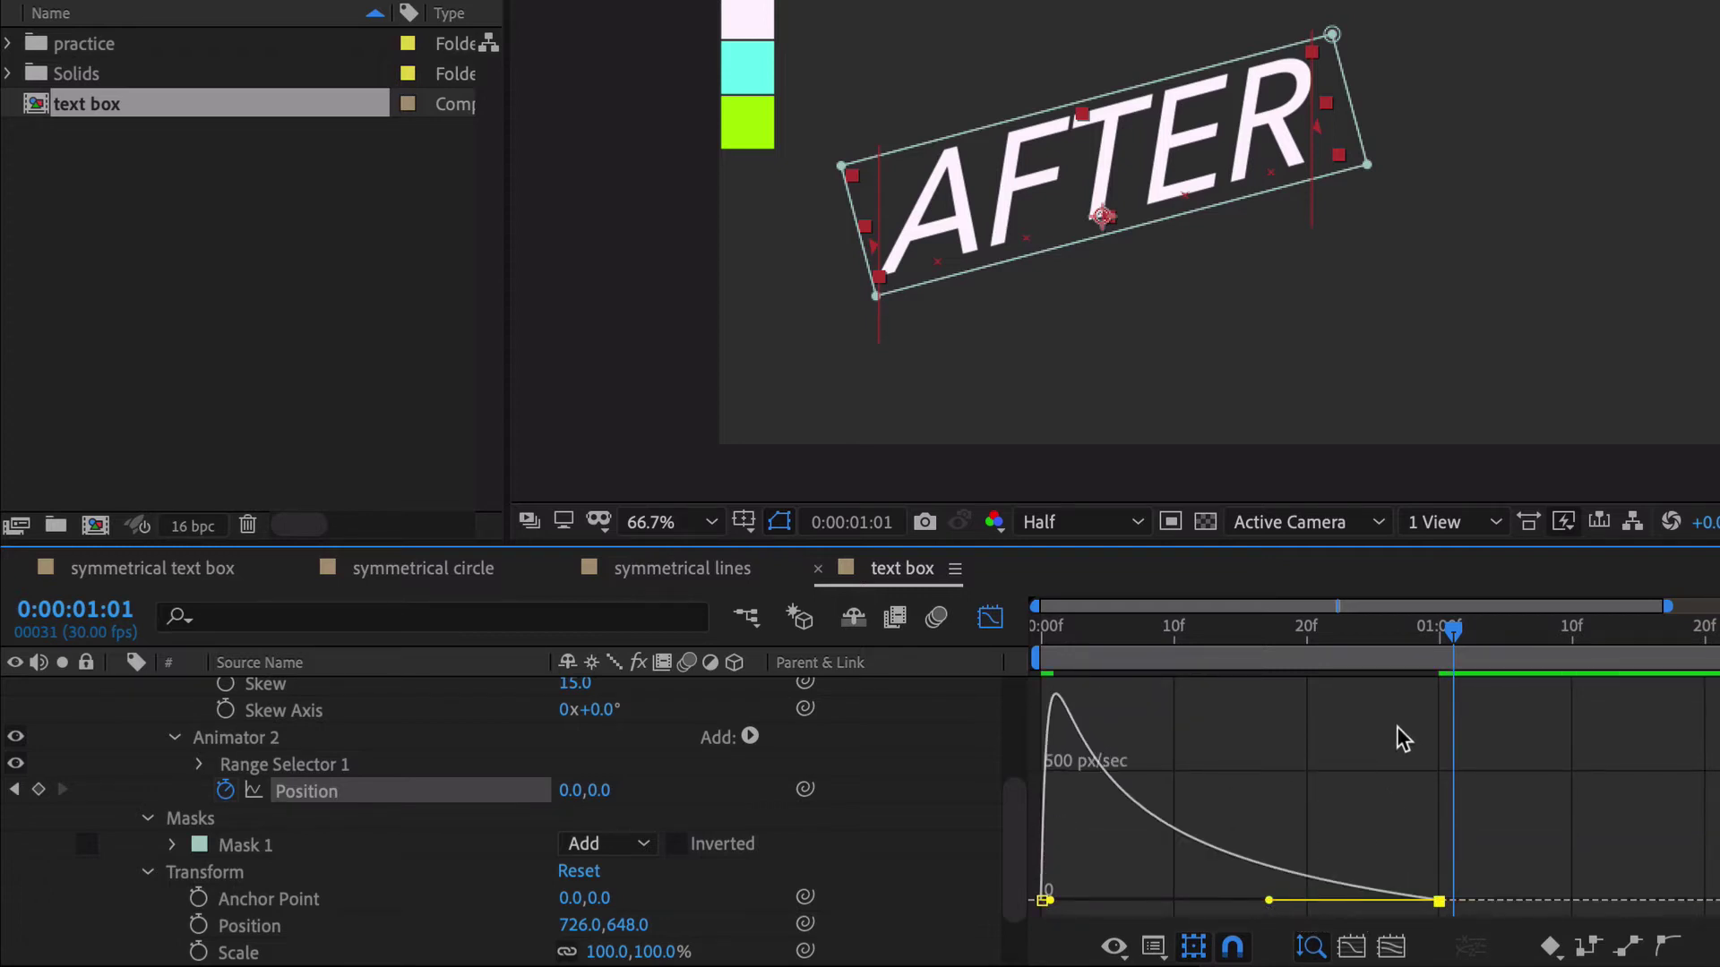
- Set the work area end, move the last keyframe slightly earlier, and preview
key(n)
key(space)
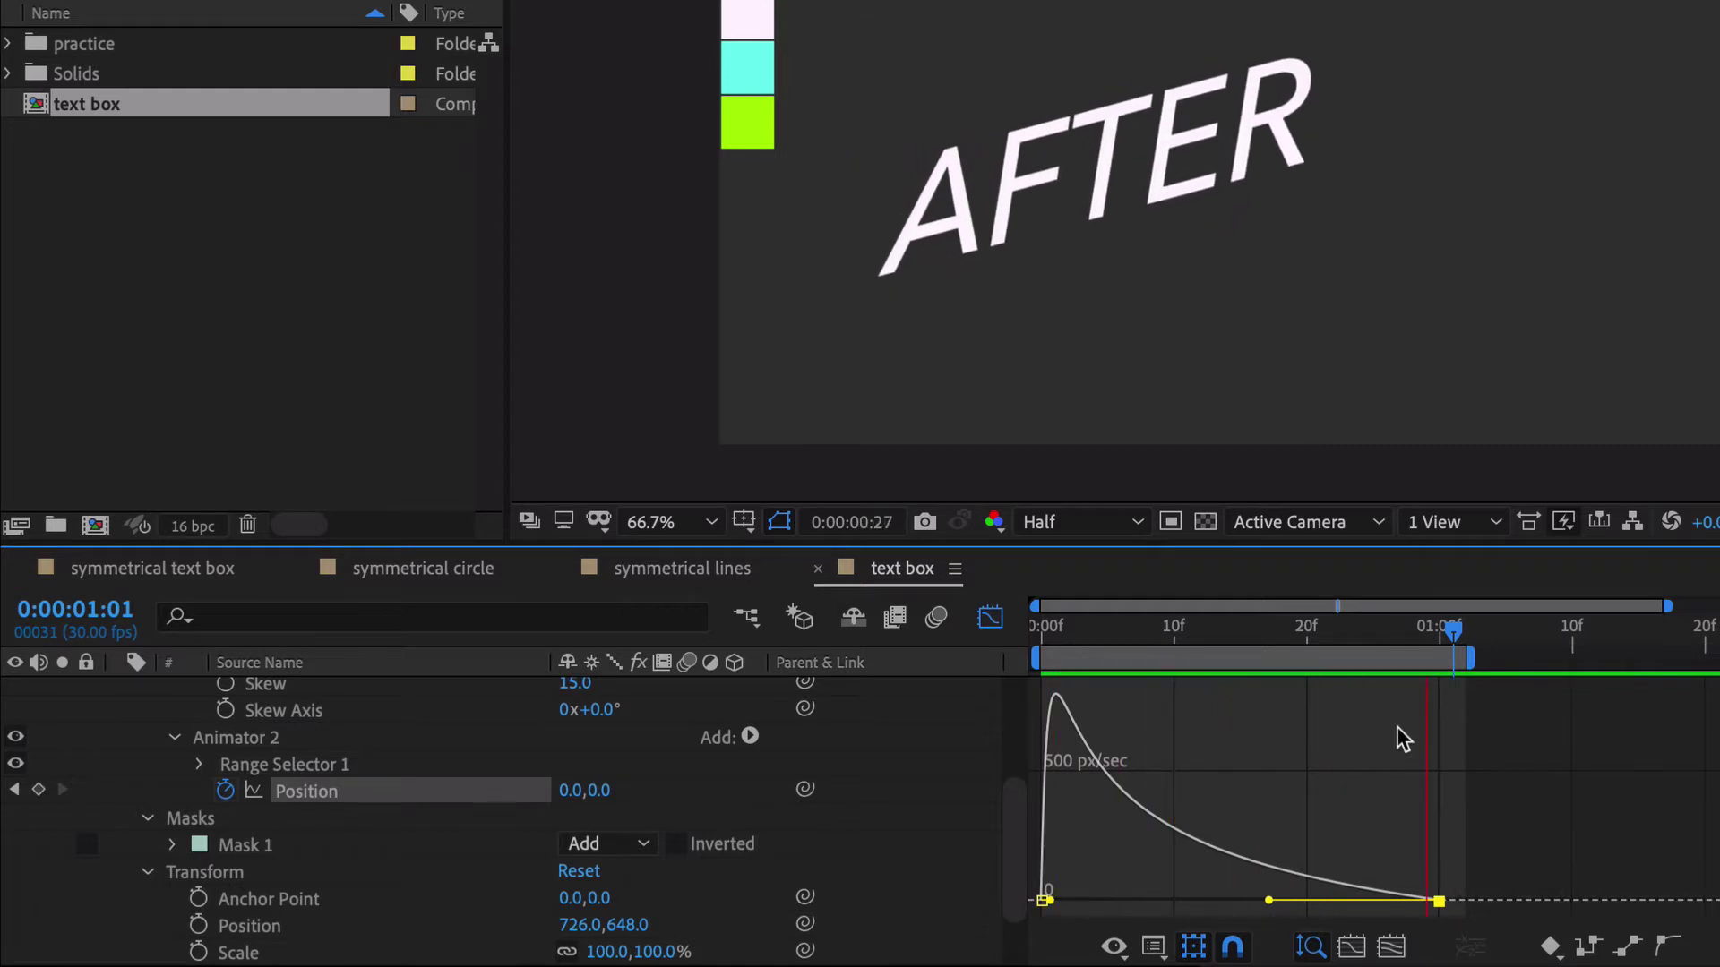
key(space)
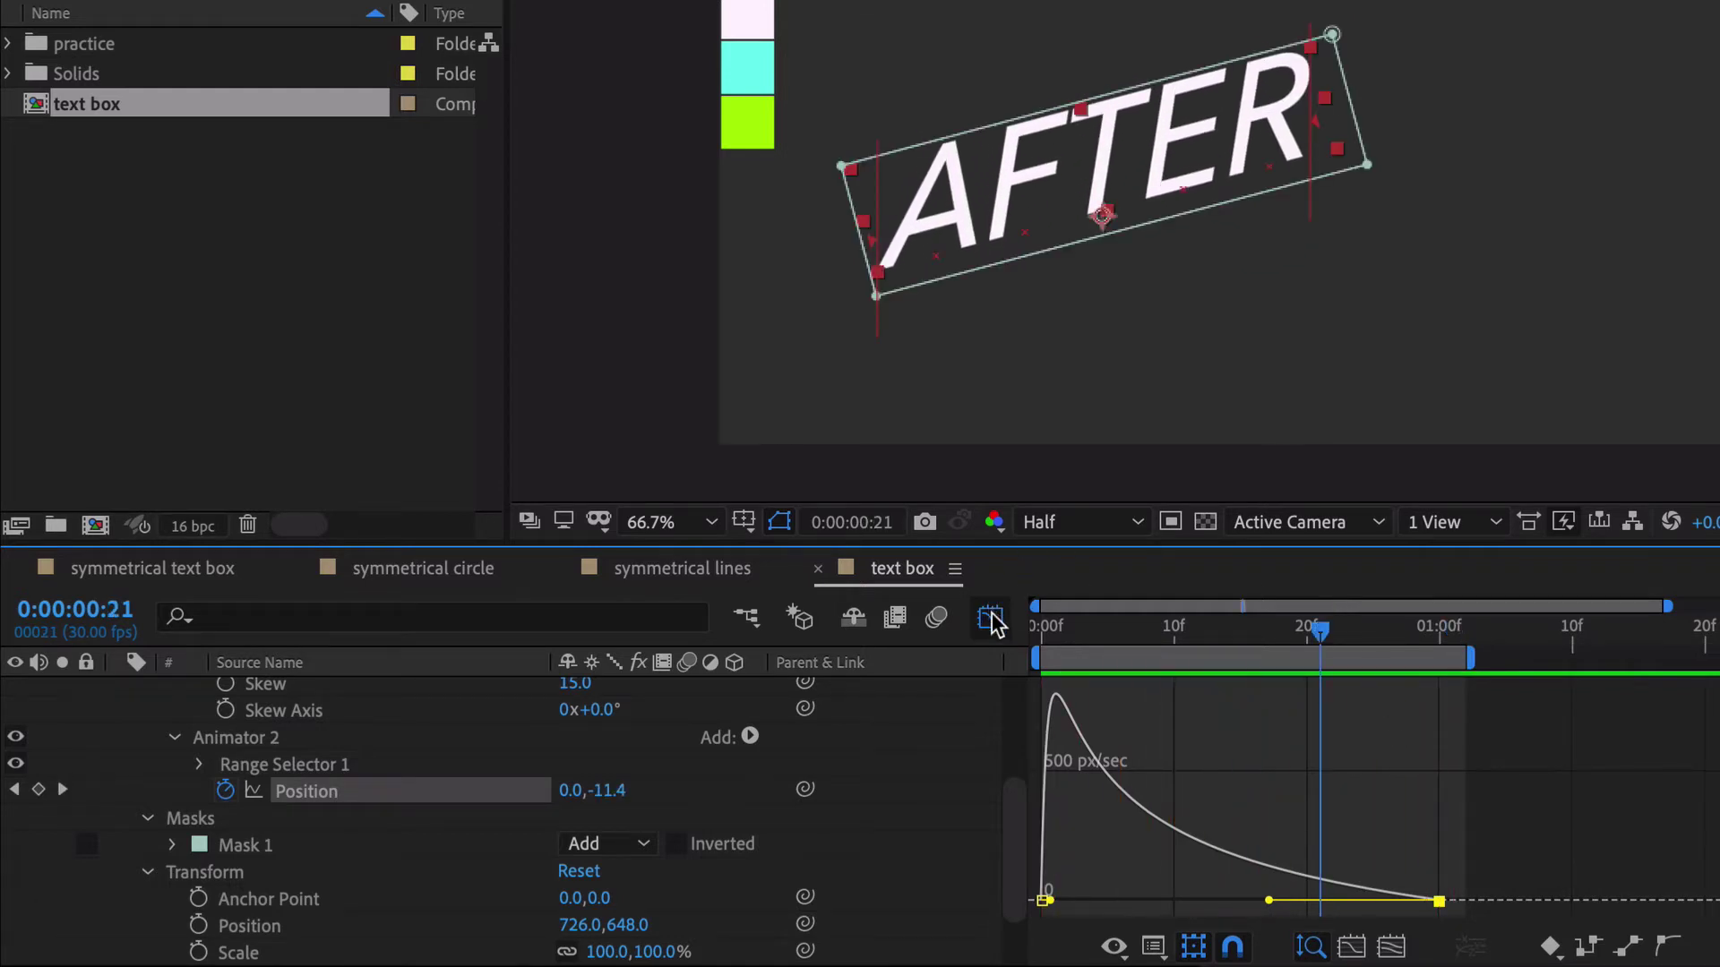
click(991, 618)
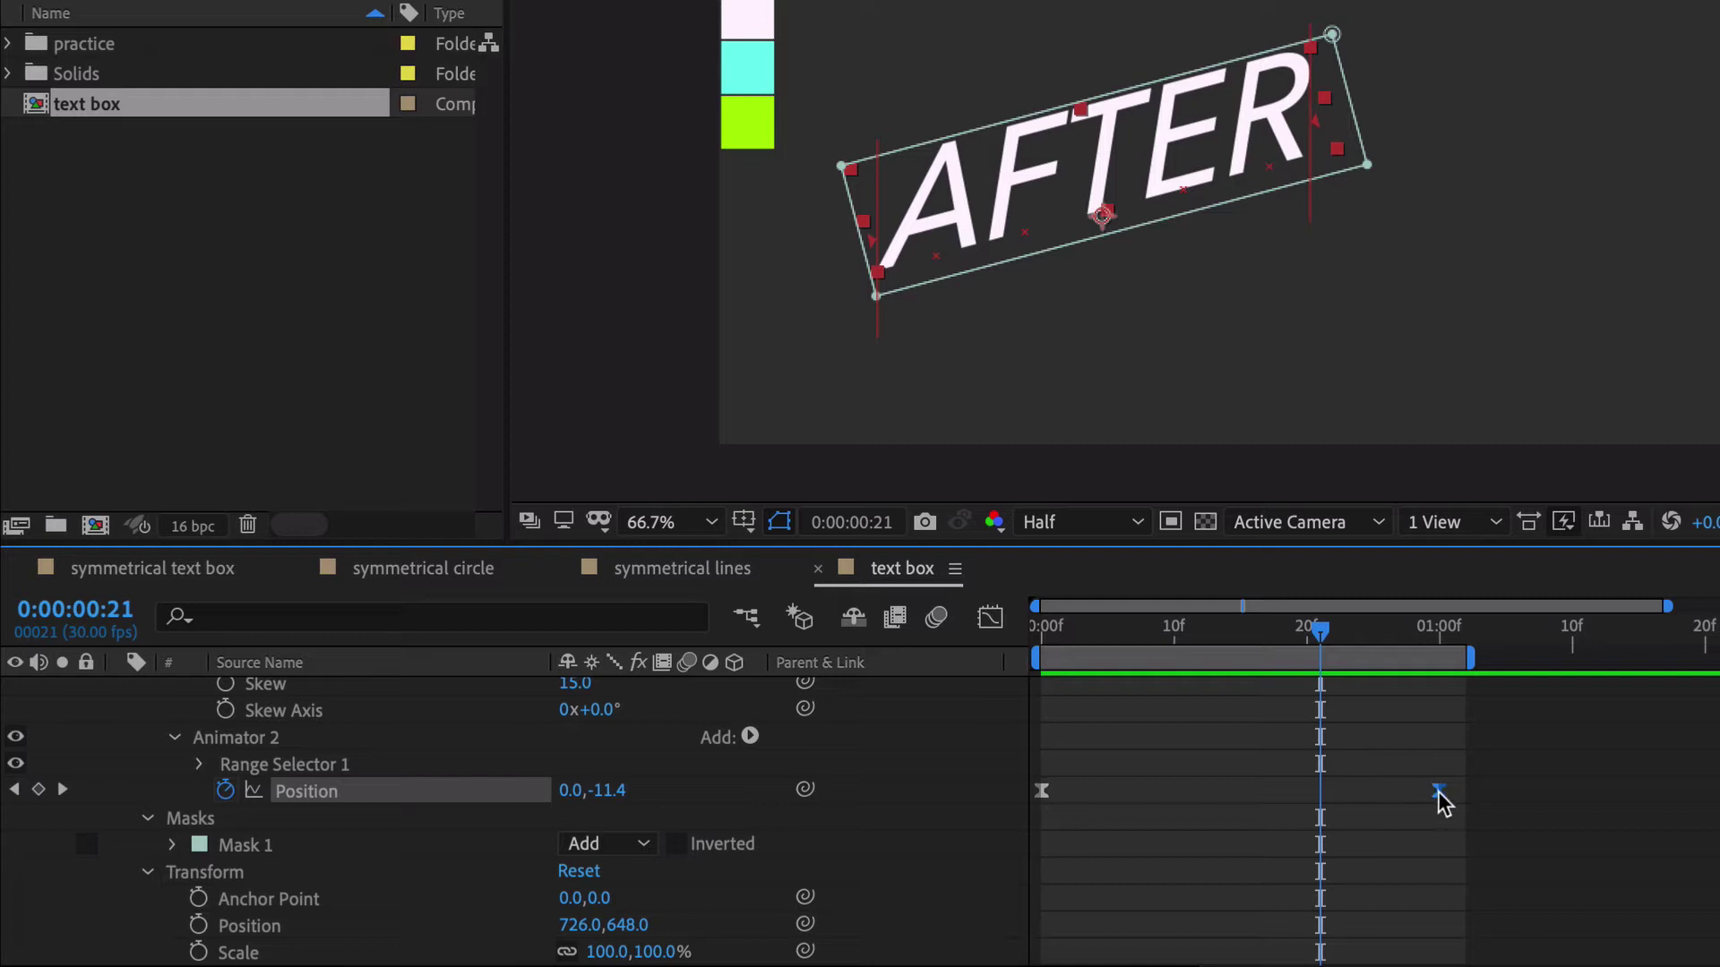
drag(1437, 792, 1383, 815)
key(shift+F3)
key(space)
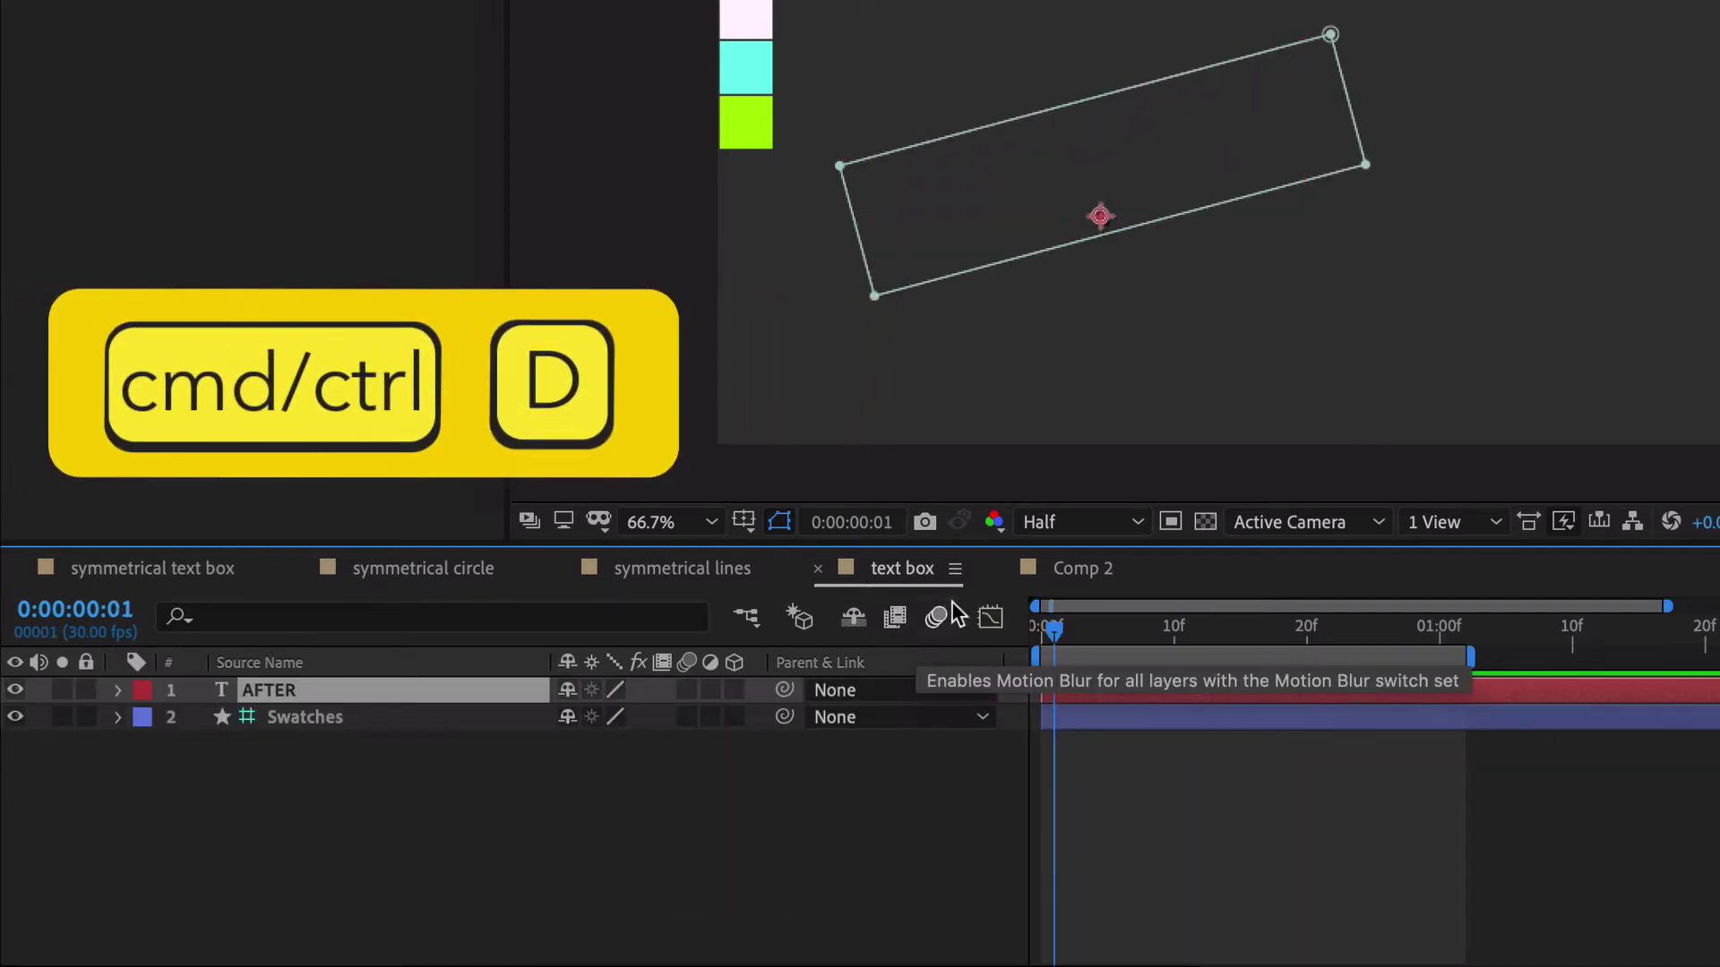
- Duplicate the AFTER layer, rename the copy 'Effects', and scrub to frame 24
key(ctrl+d)
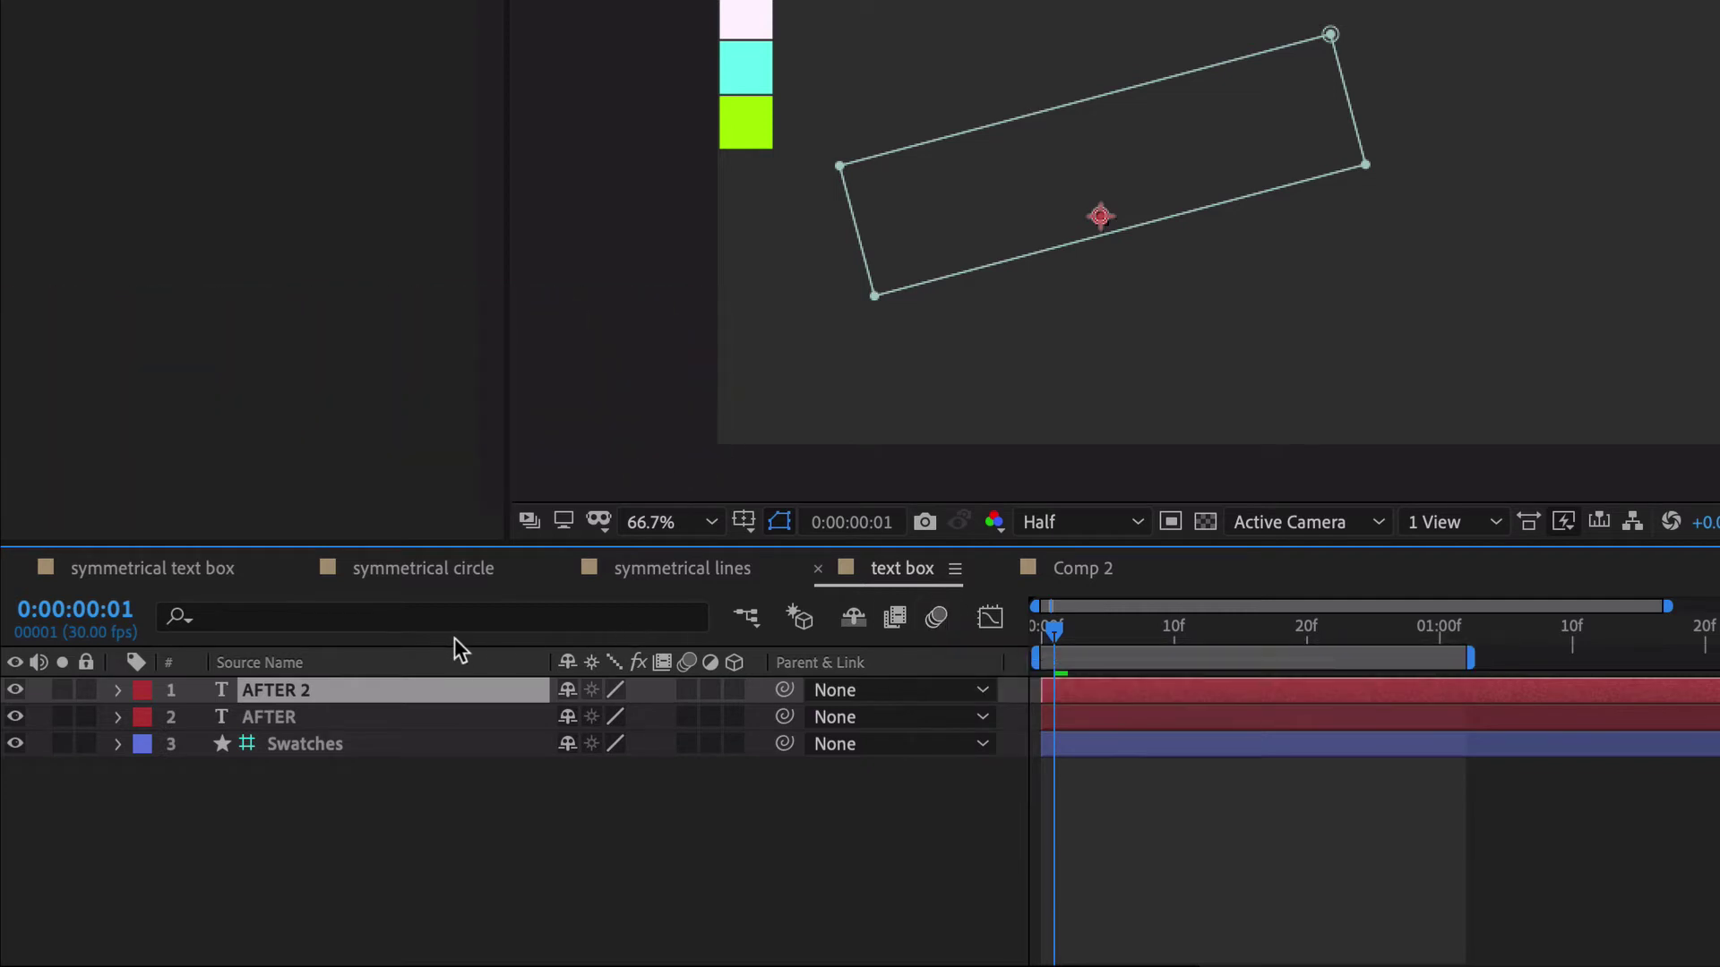
key(Return)
text(E)
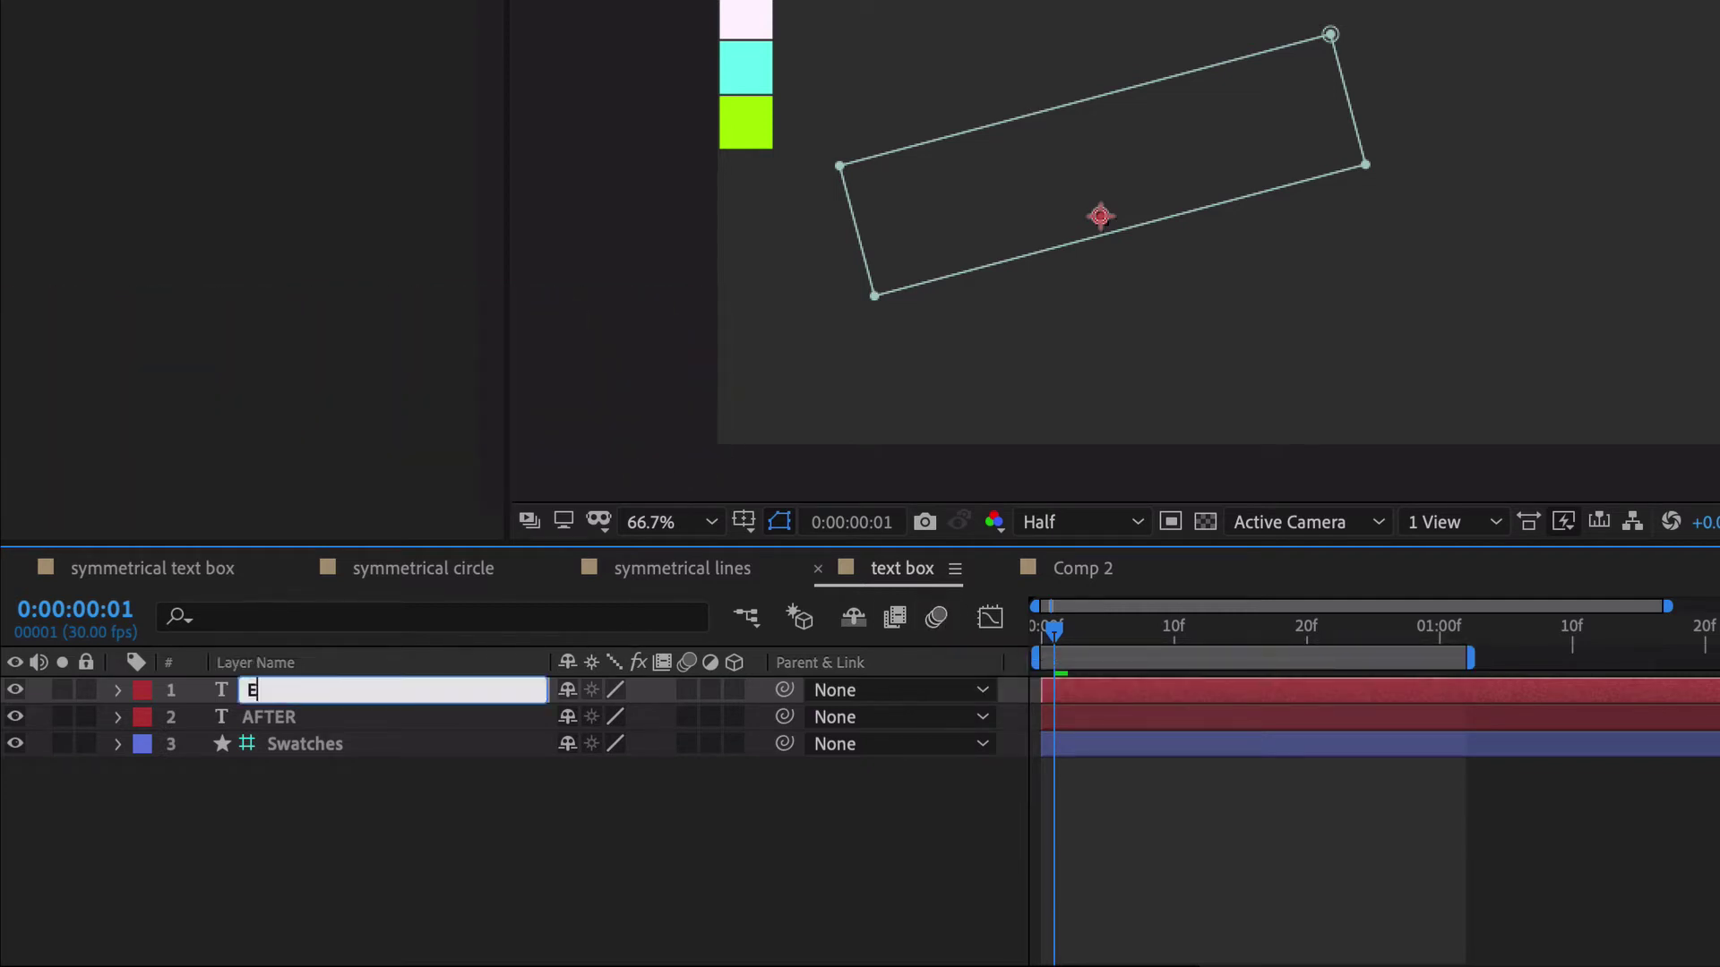
text(ffects)
key(Return)
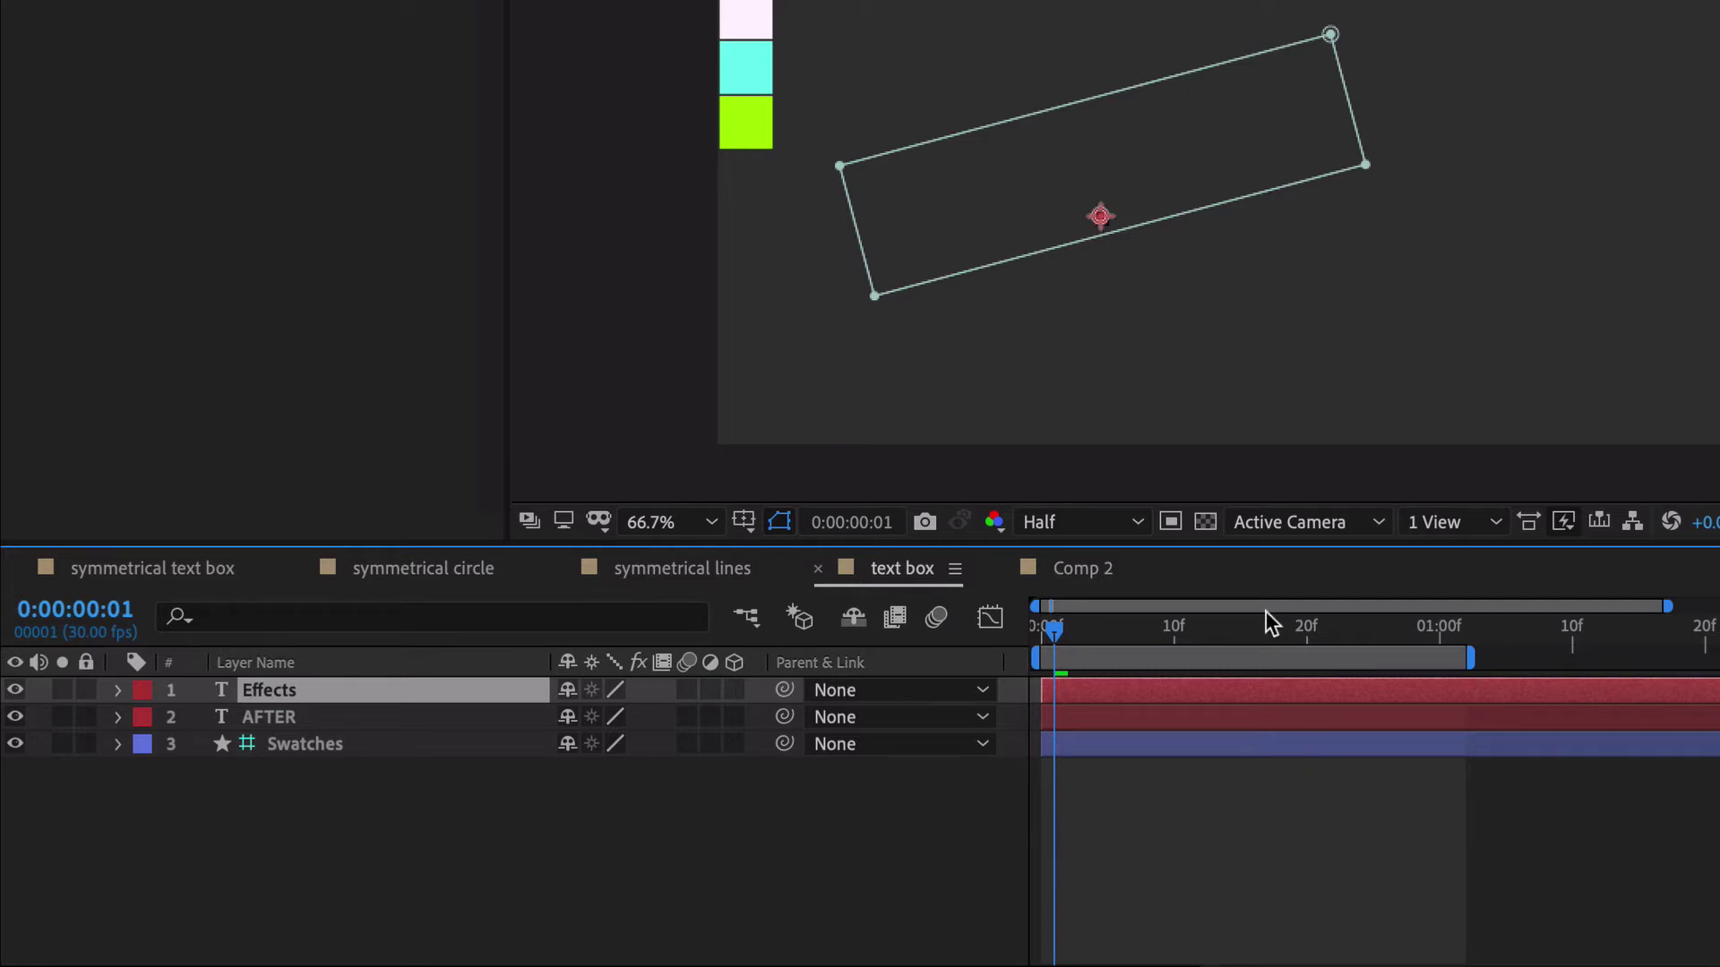
drag(1278, 641, 1359, 637)
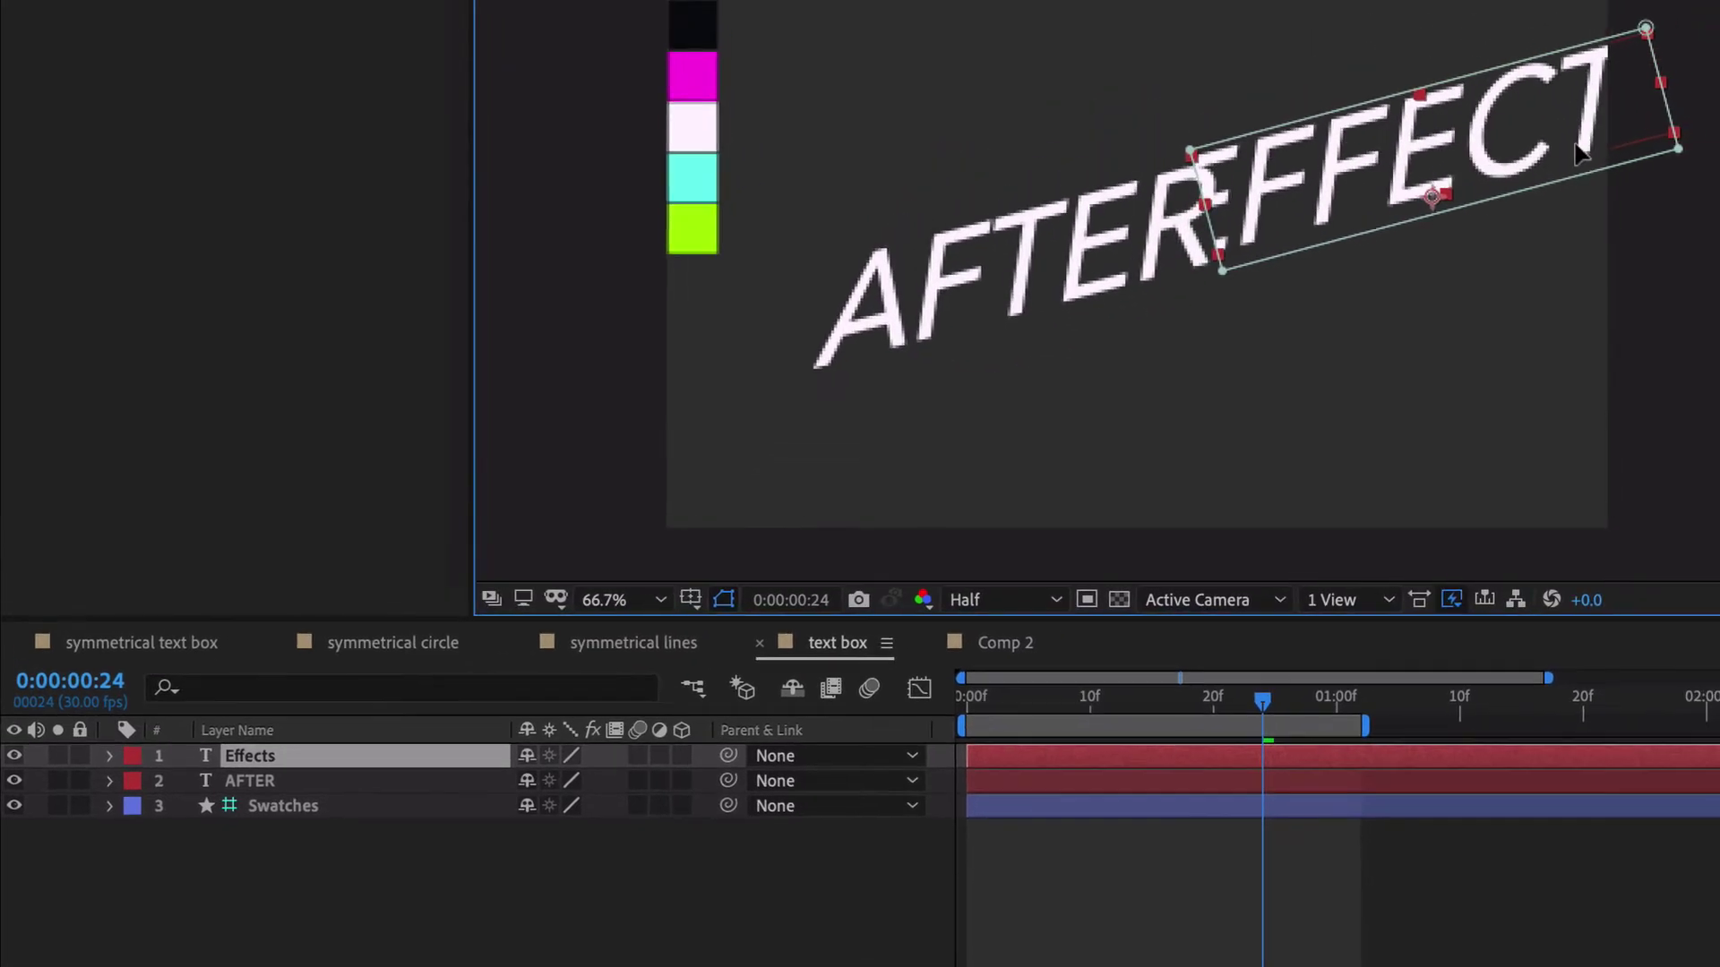
- Scale both text layers to 80% and reposition EFFECTS snugly beside AFTER
drag(1603, 146, 1625, 141)
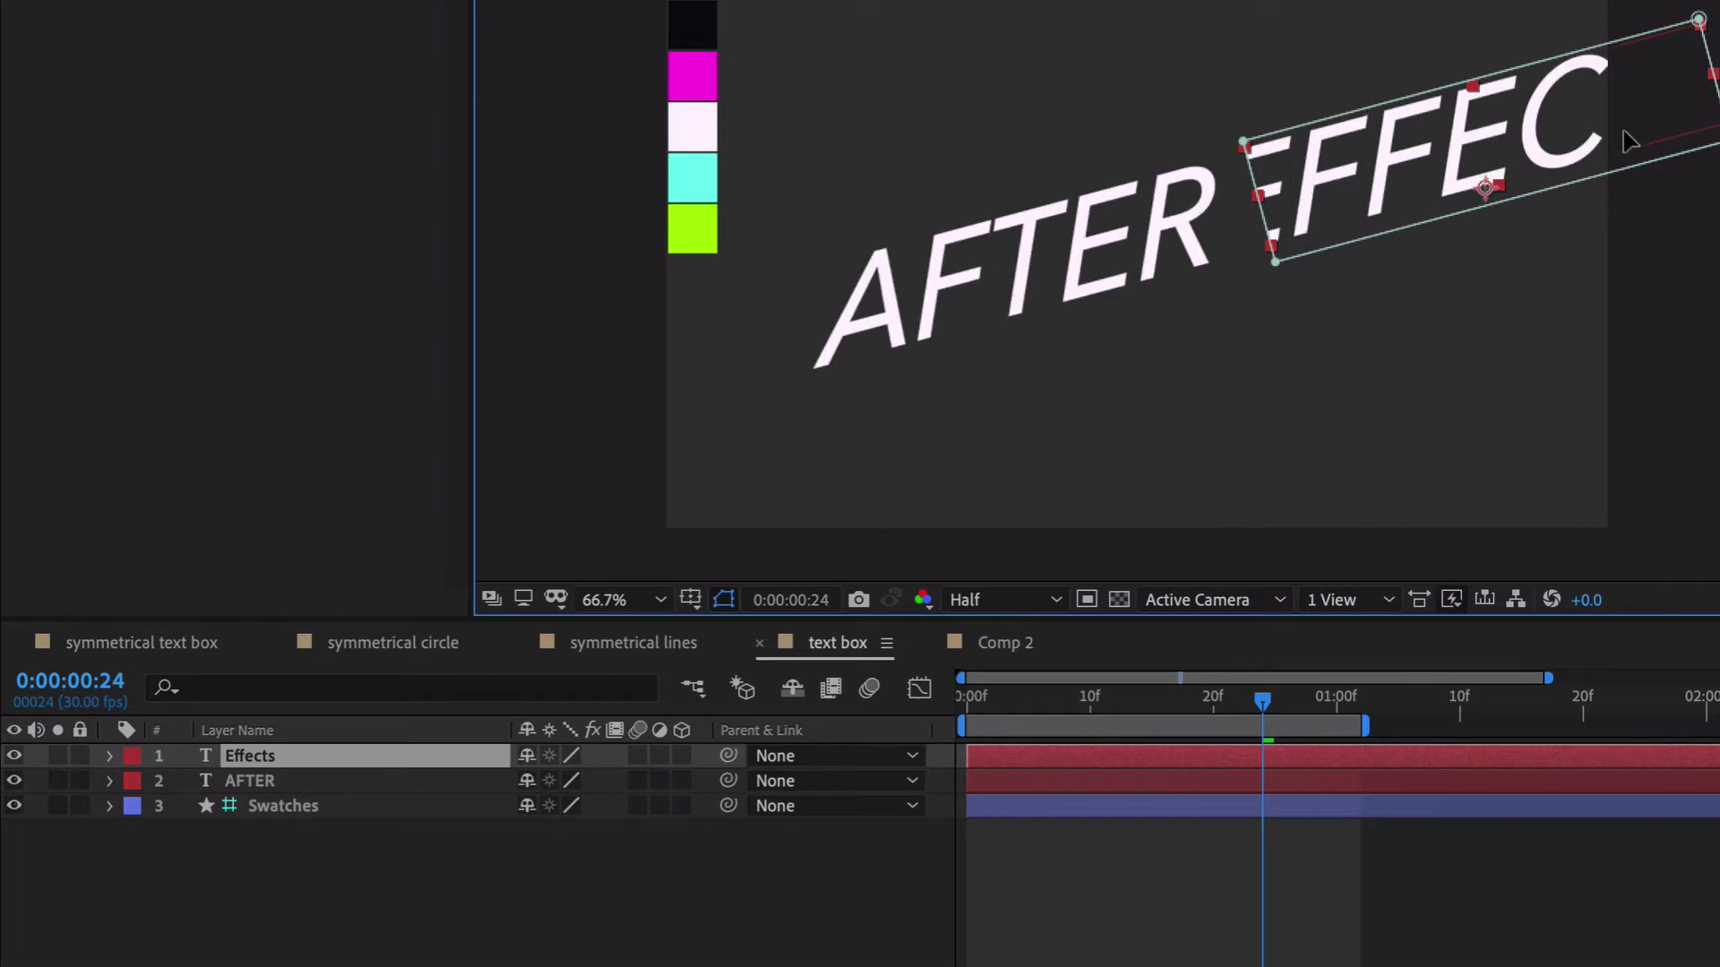
shift+click(541, 780)
key(s)
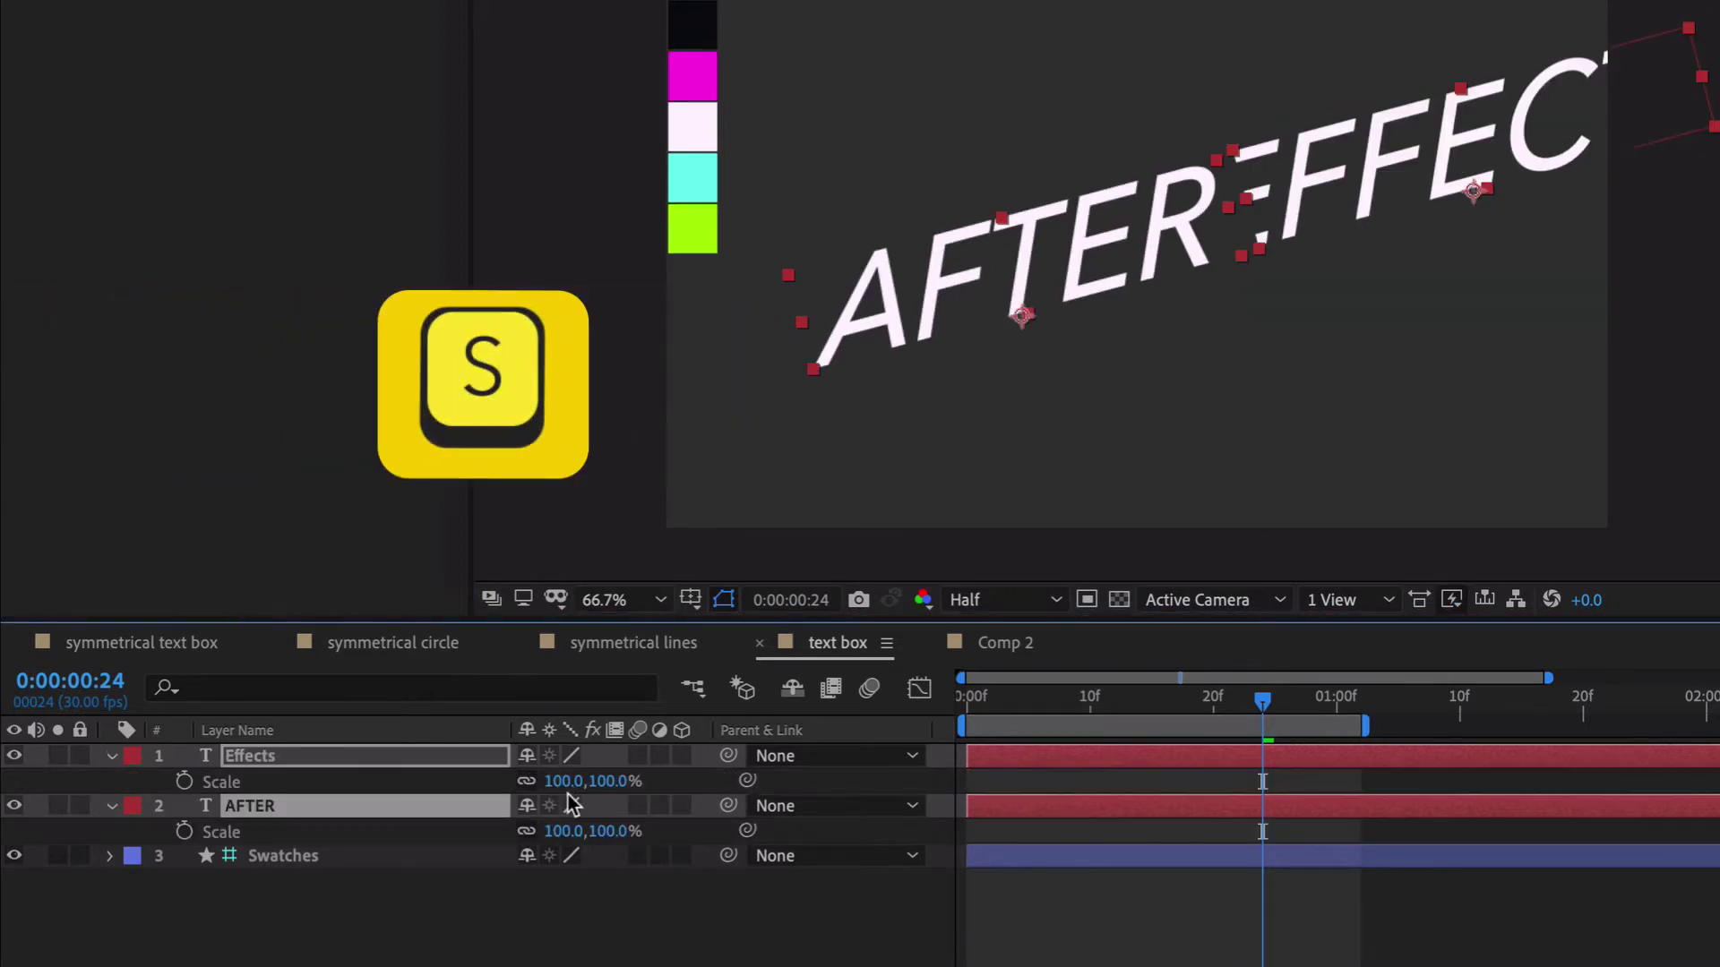
drag(577, 785, 556, 783)
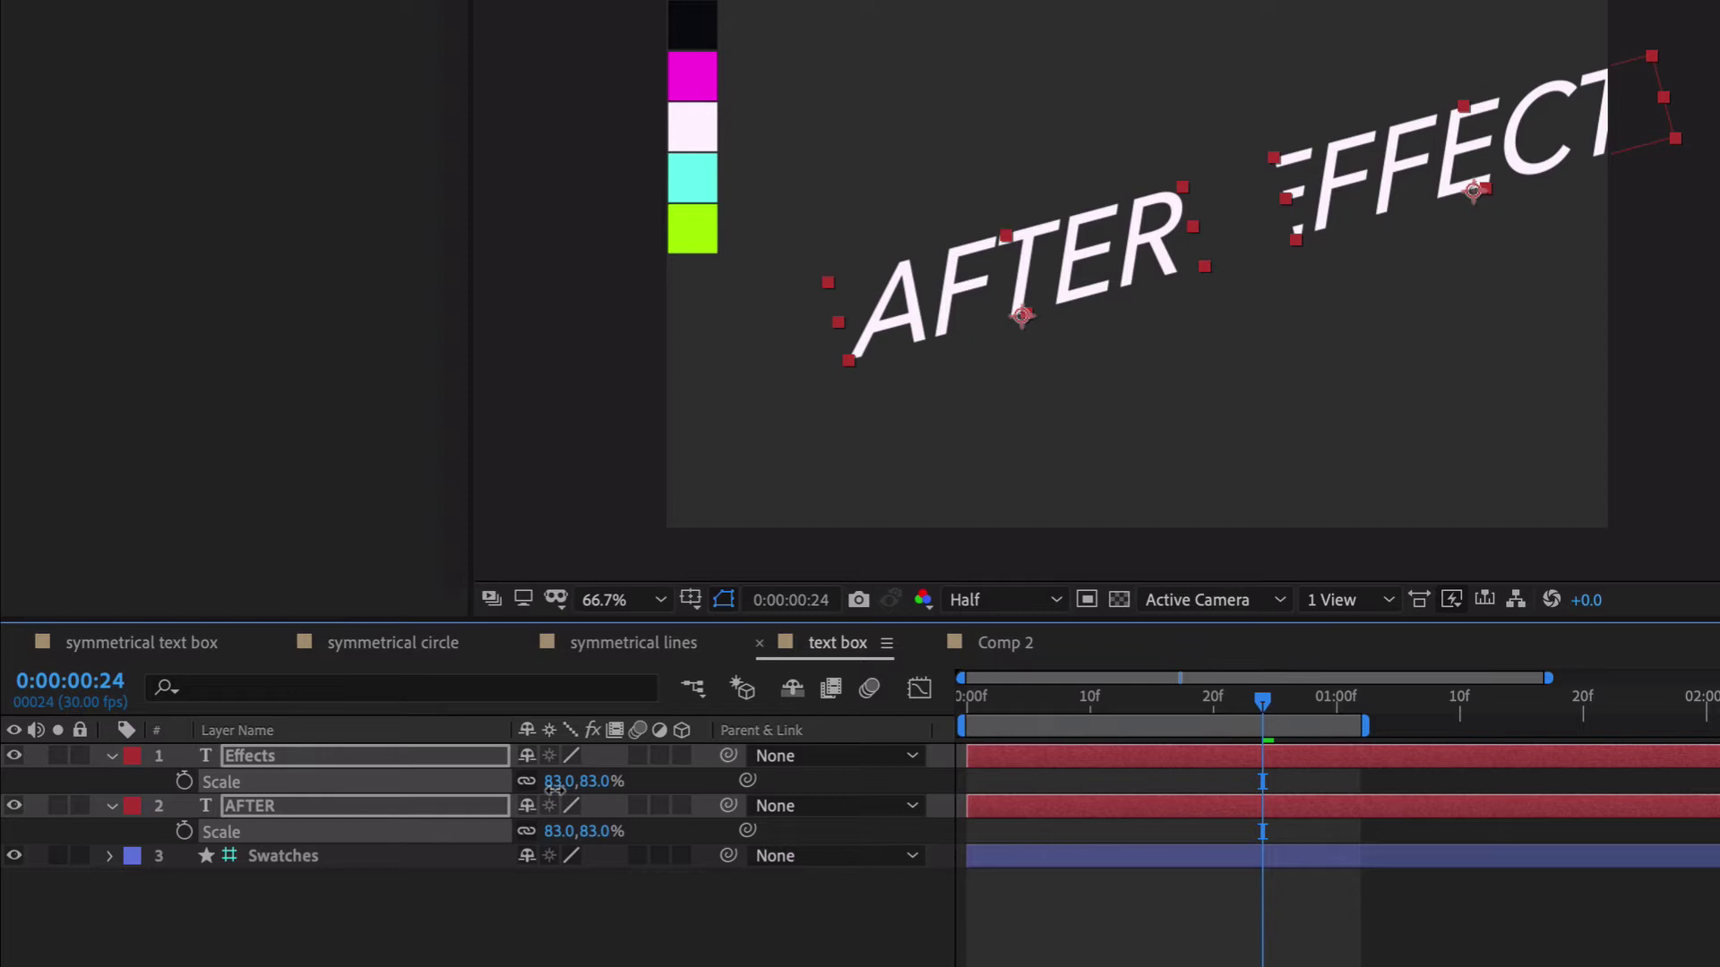
click(555, 782)
text(80)
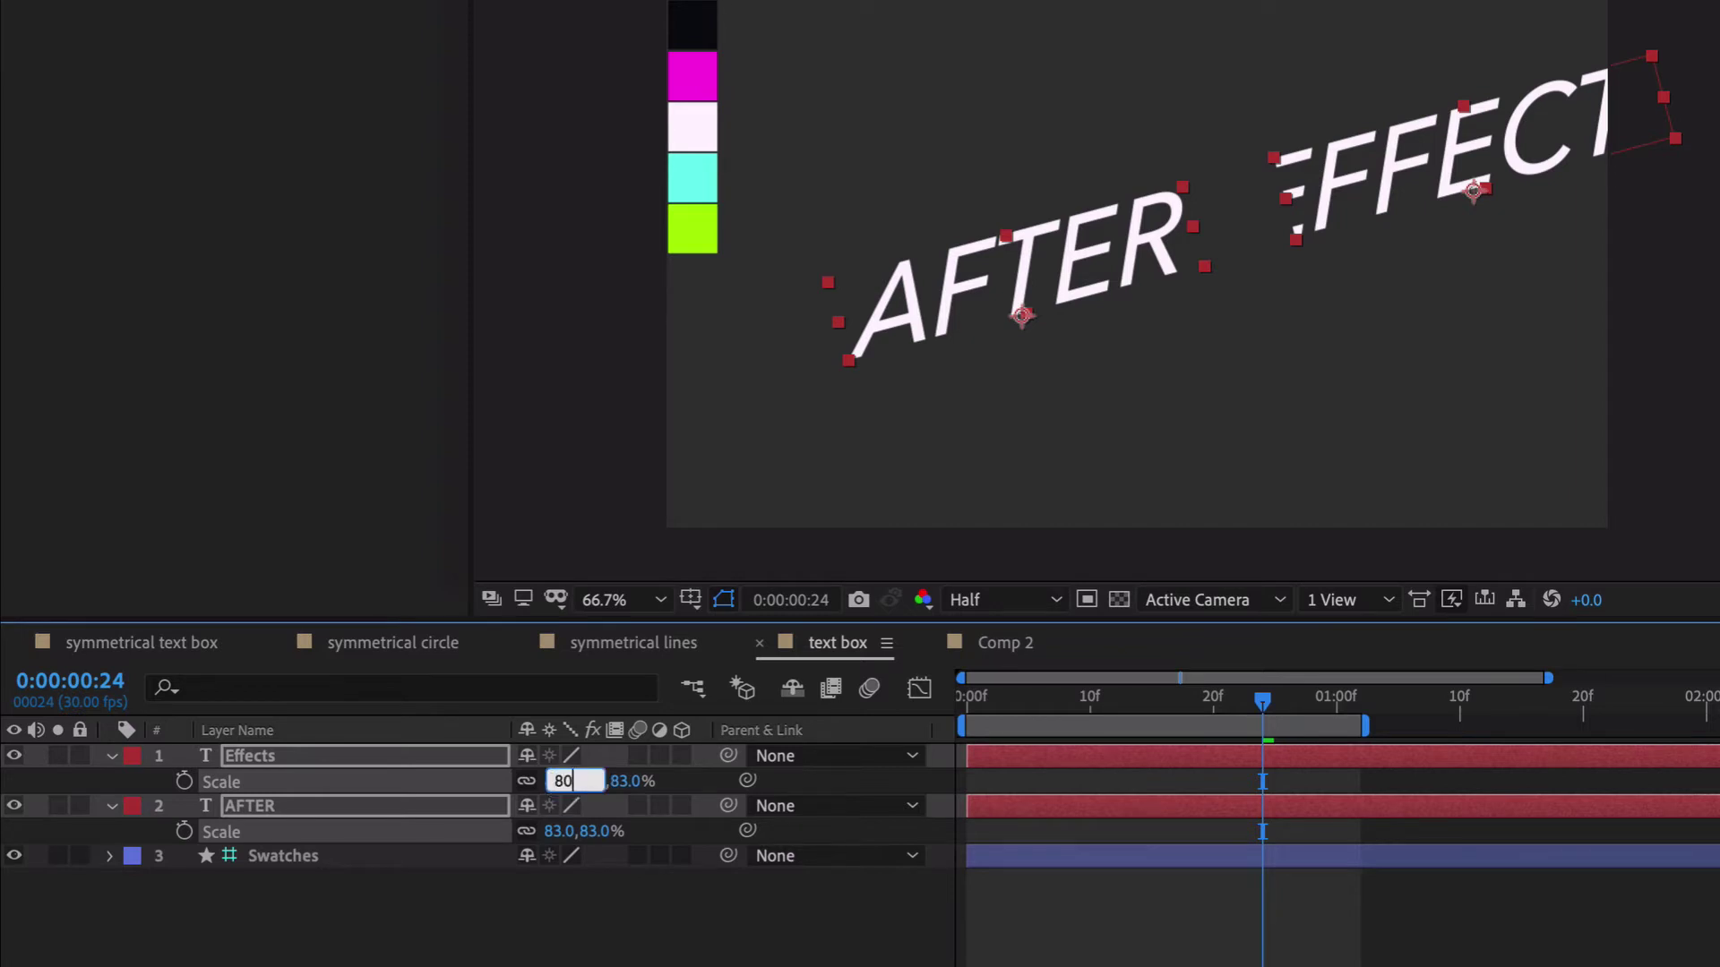
key(Return)
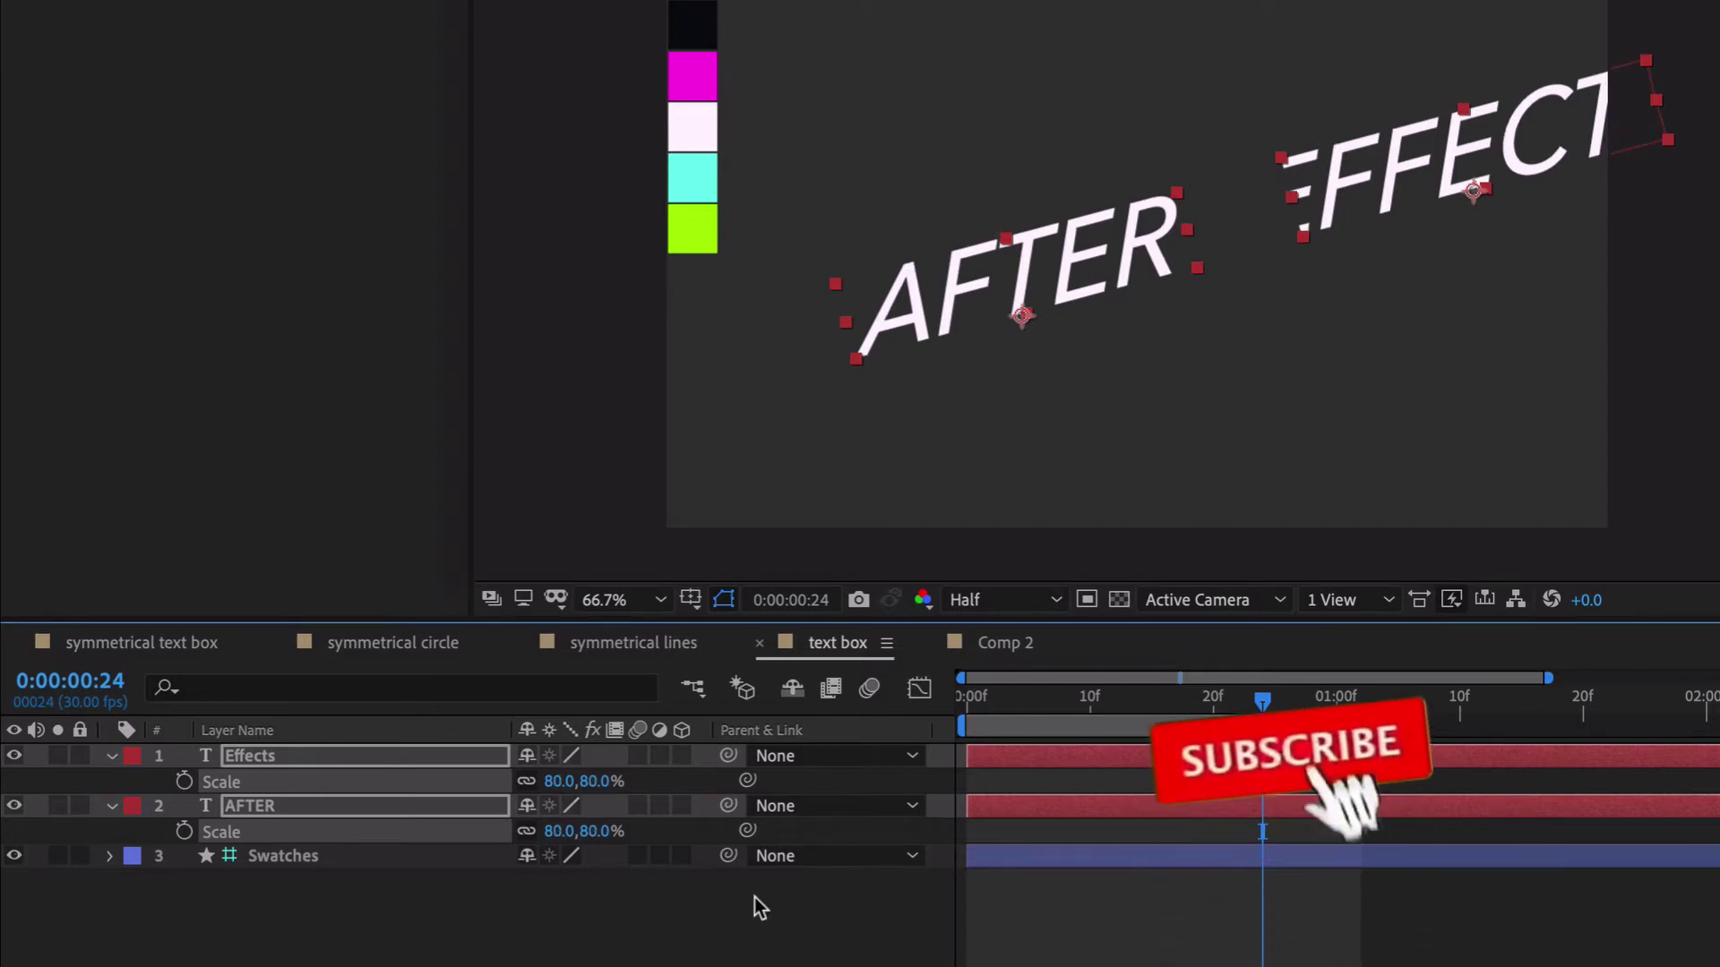
drag(1554, 133, 1472, 158)
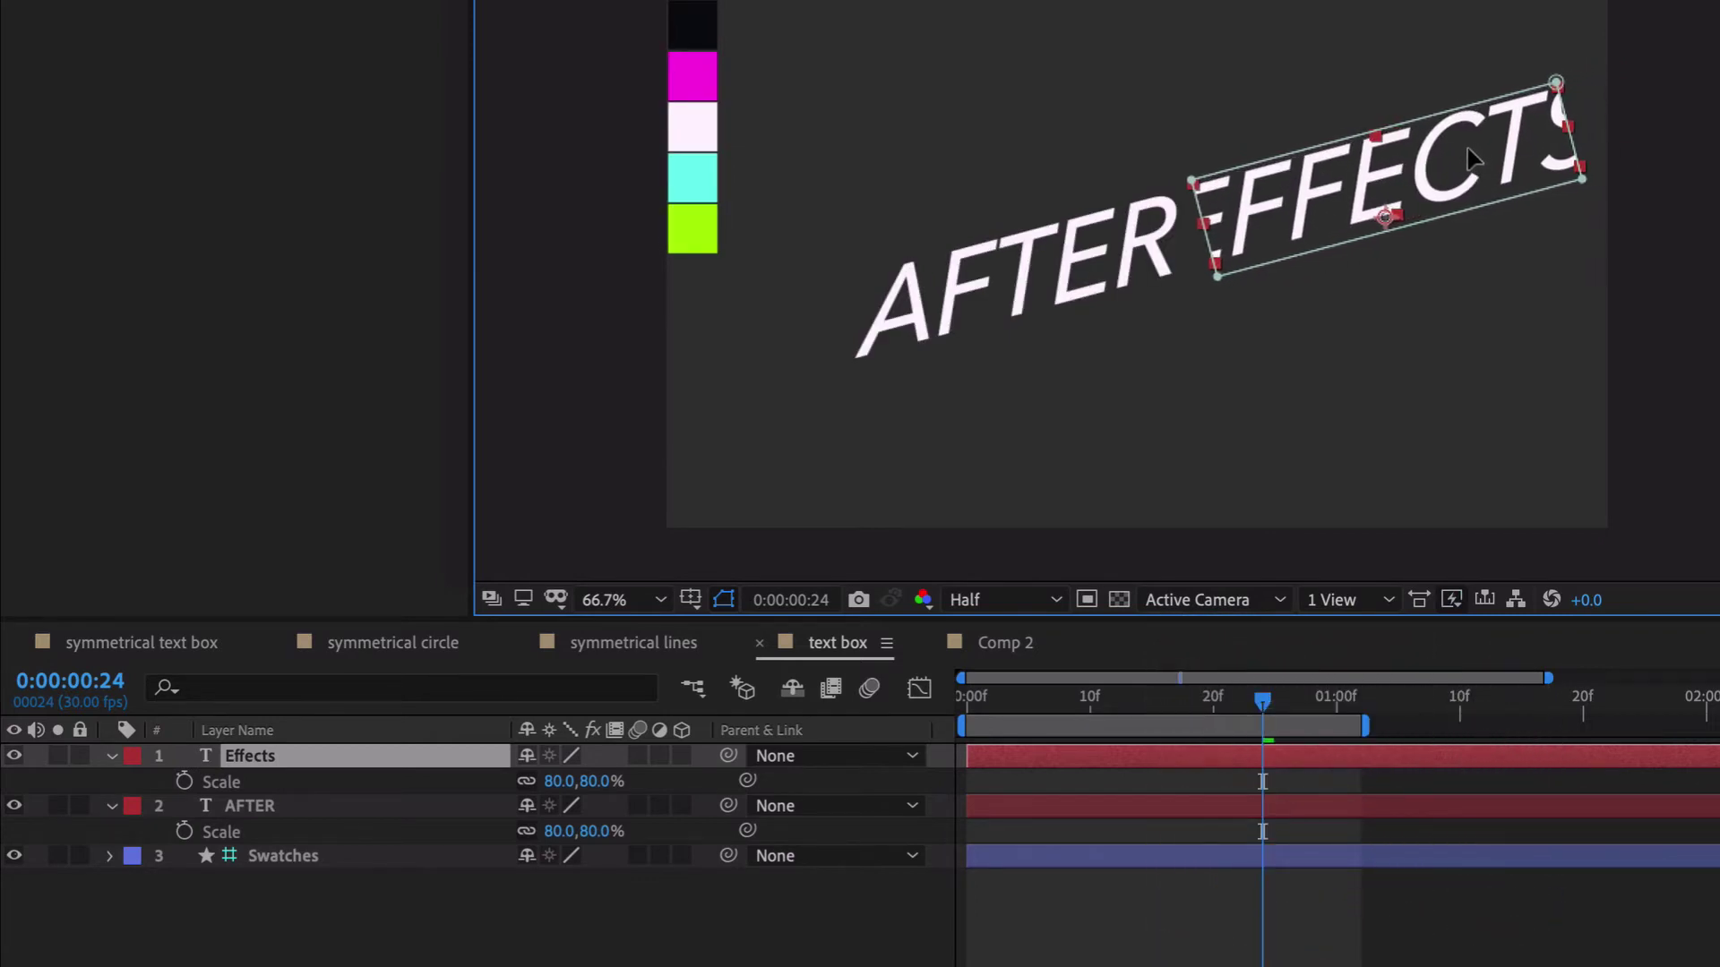
- Move AFTER left and down, then widen the Effects mask to show the first E and final S
click(1084, 267)
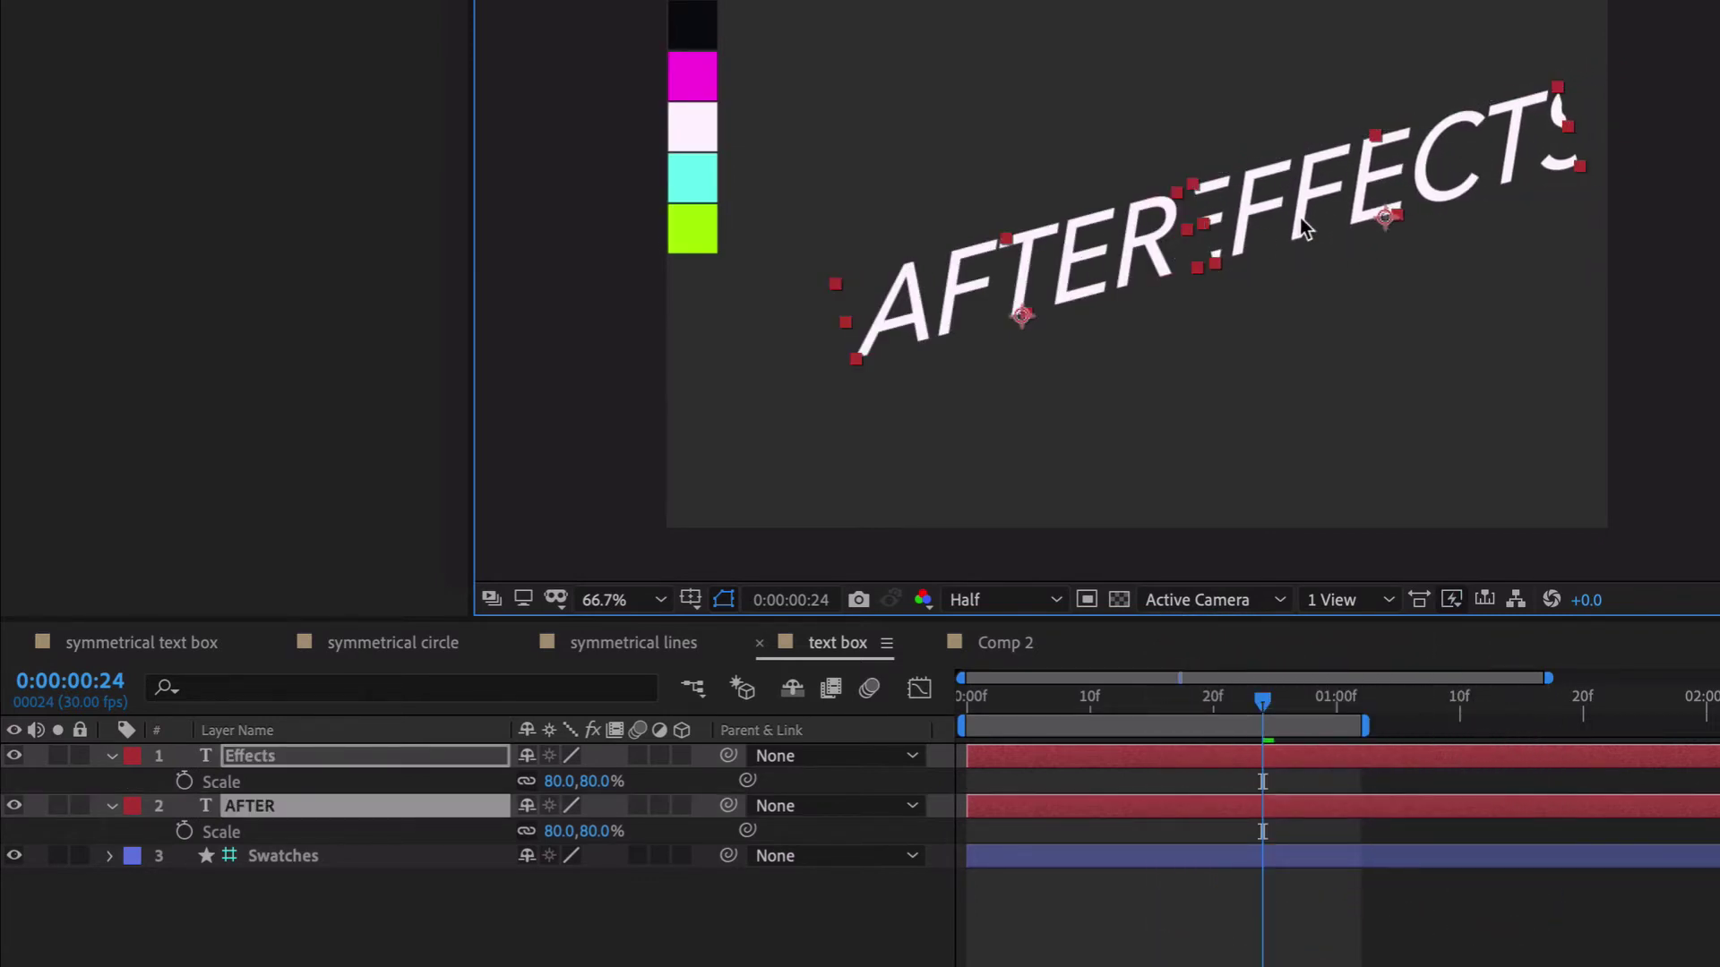
mouse_move(1303, 228)
mouse_down()
mouse_move(1249, 253)
mouse_move(1291, 208)
mouse_up()
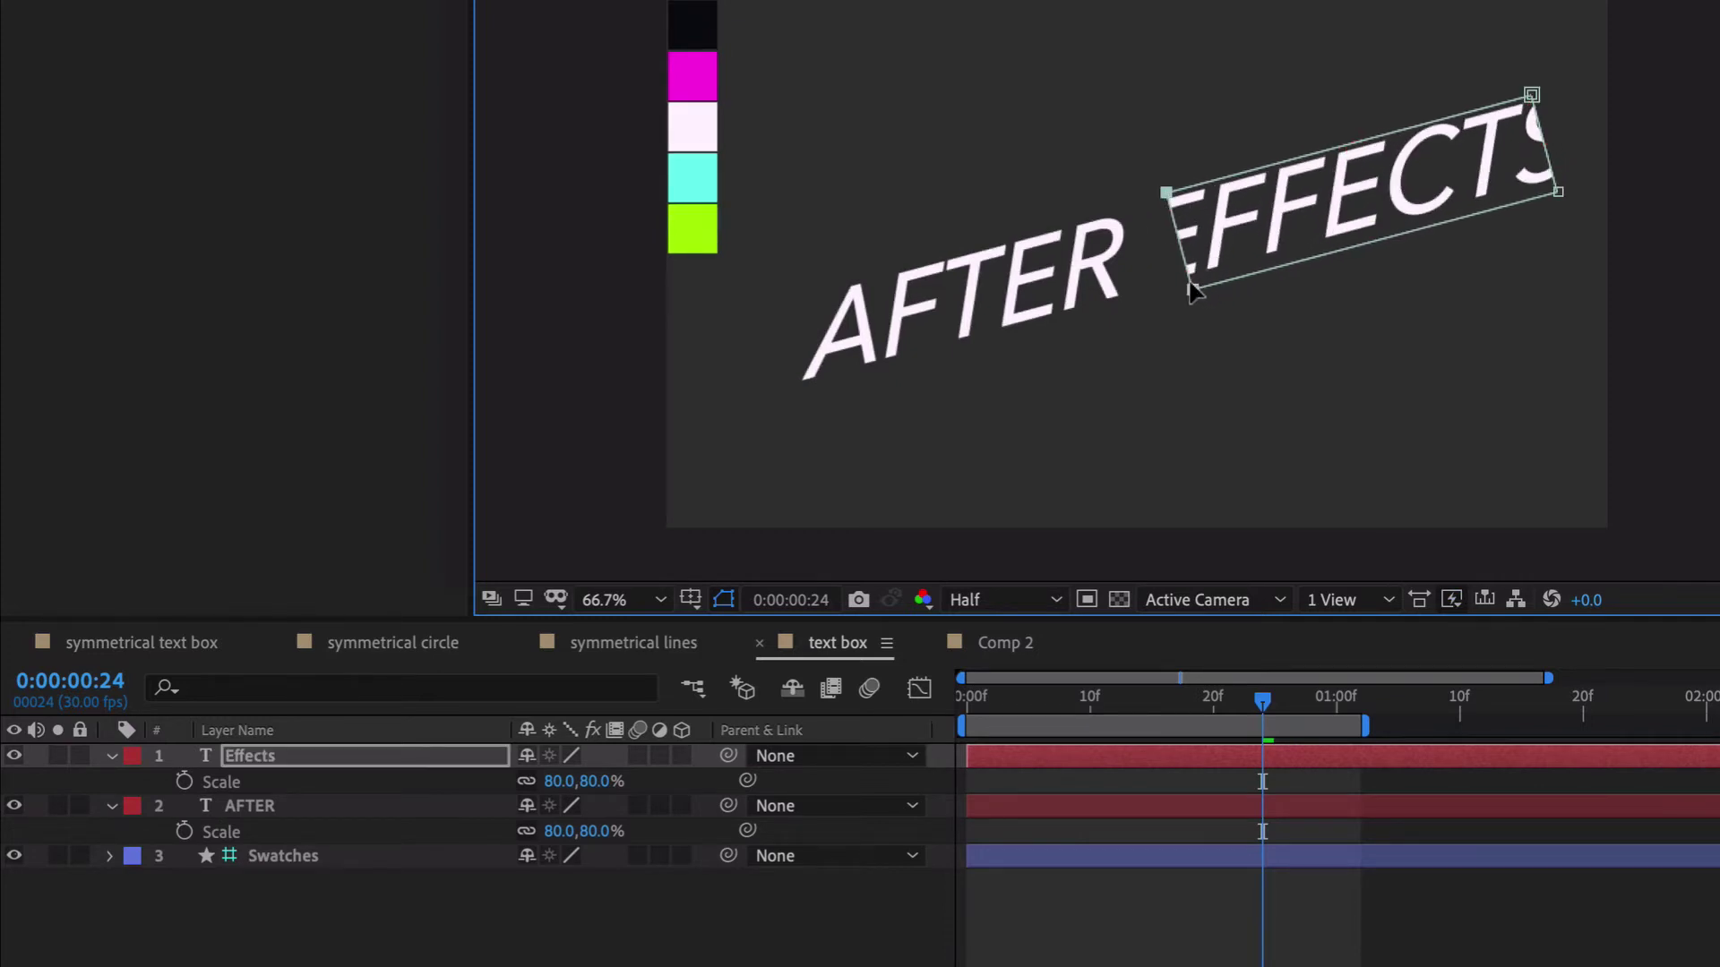
drag(1170, 287, 1136, 296)
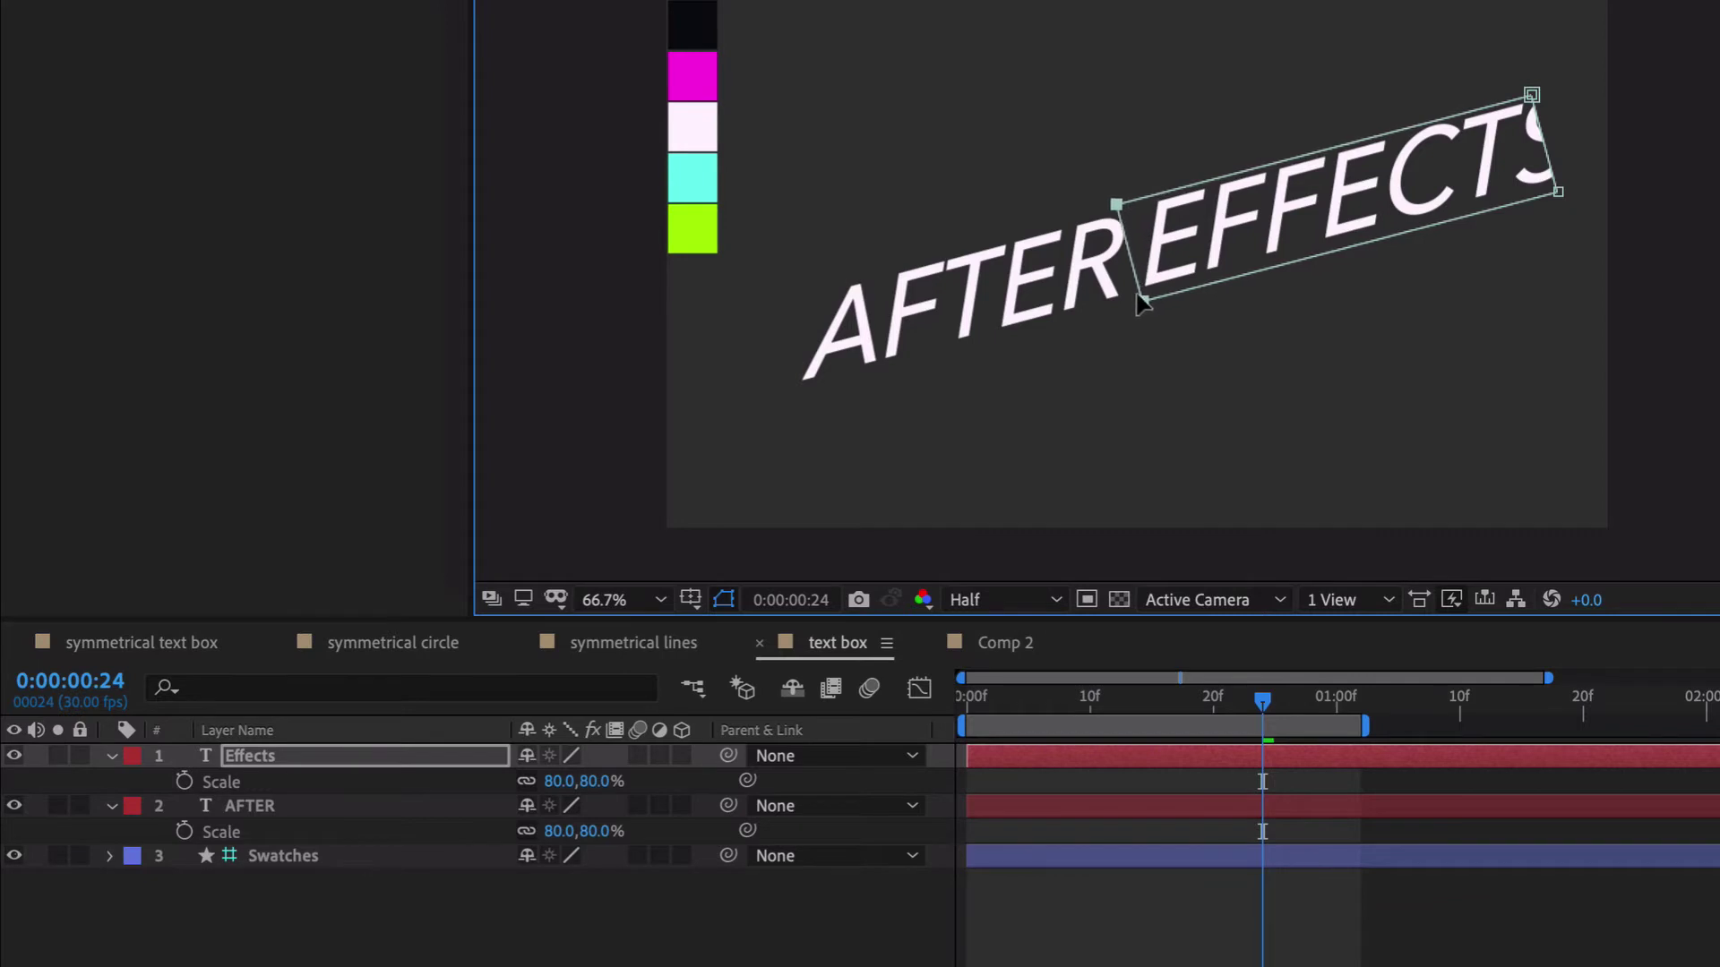
click(1532, 96)
drag(1533, 100, 1574, 85)
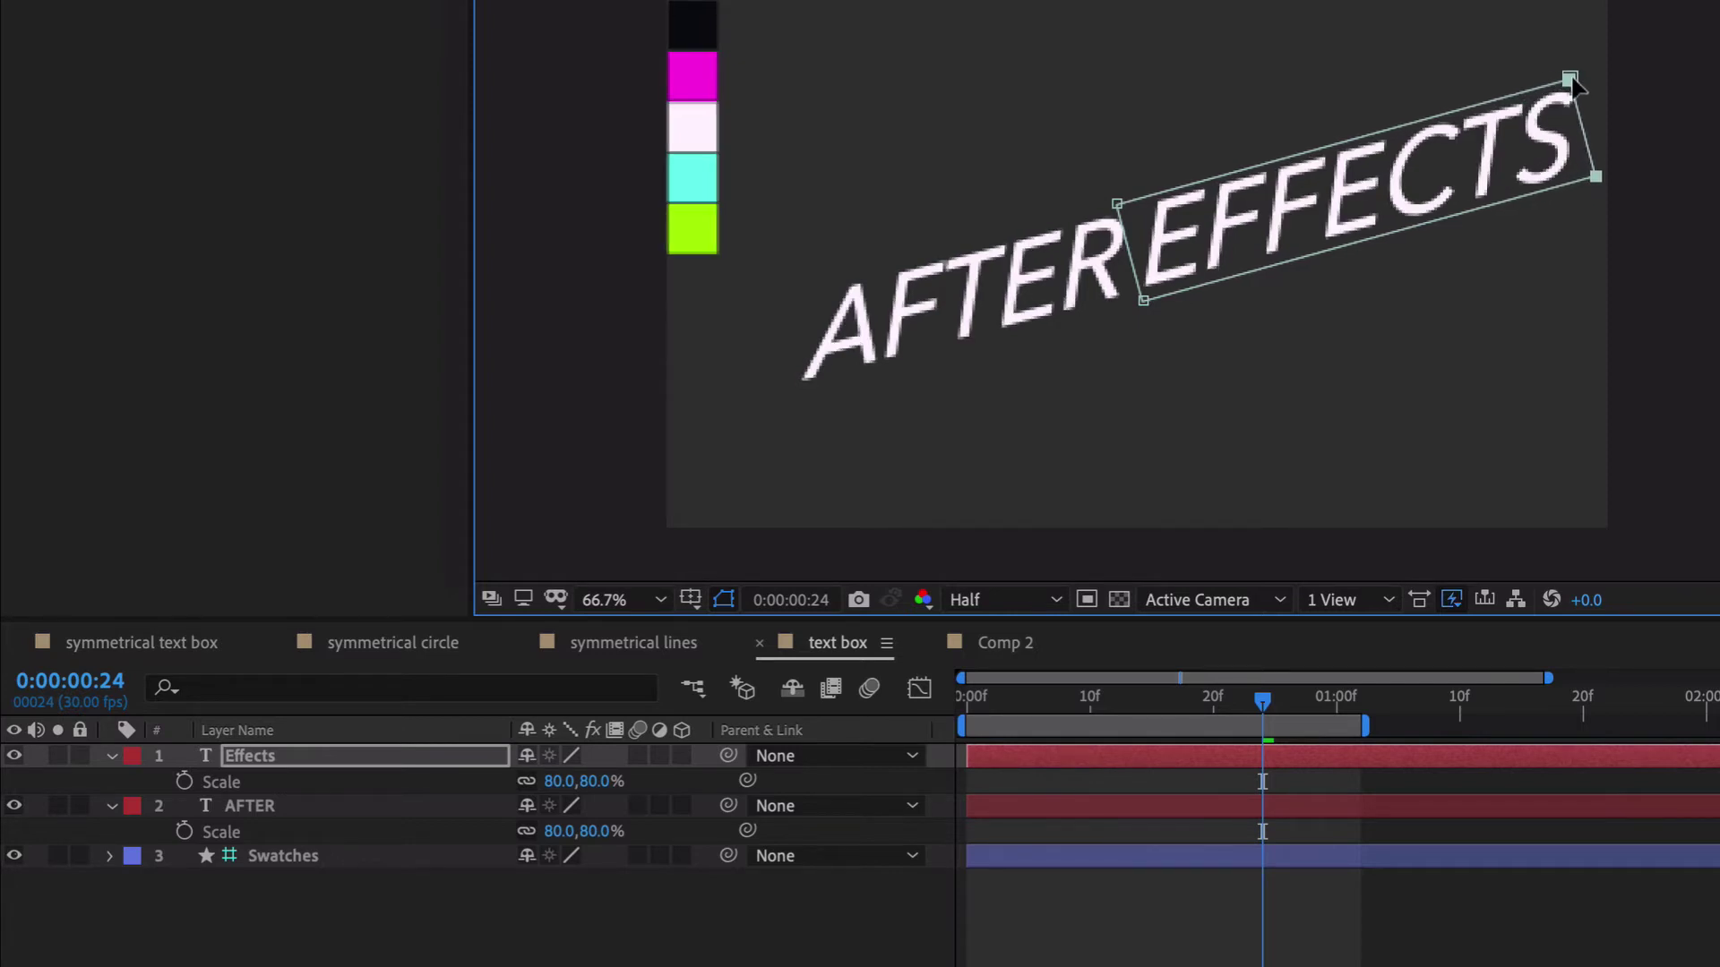
- Preview the text animation from frame 25
click(1274, 703)
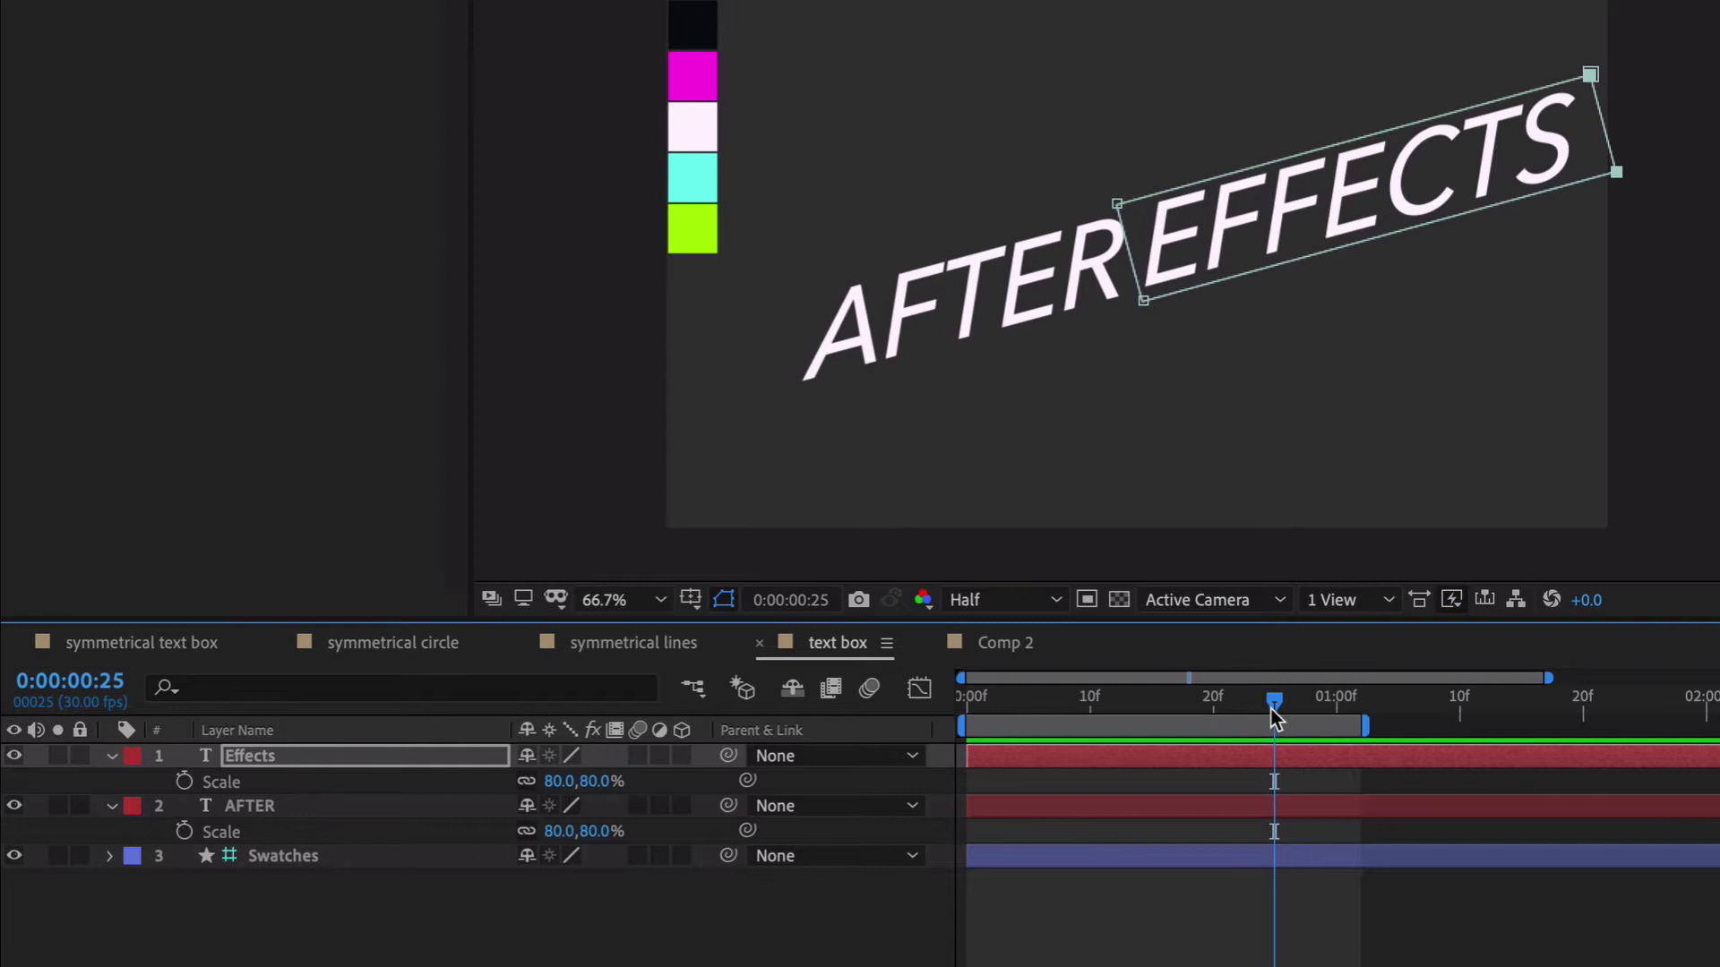
key(space)
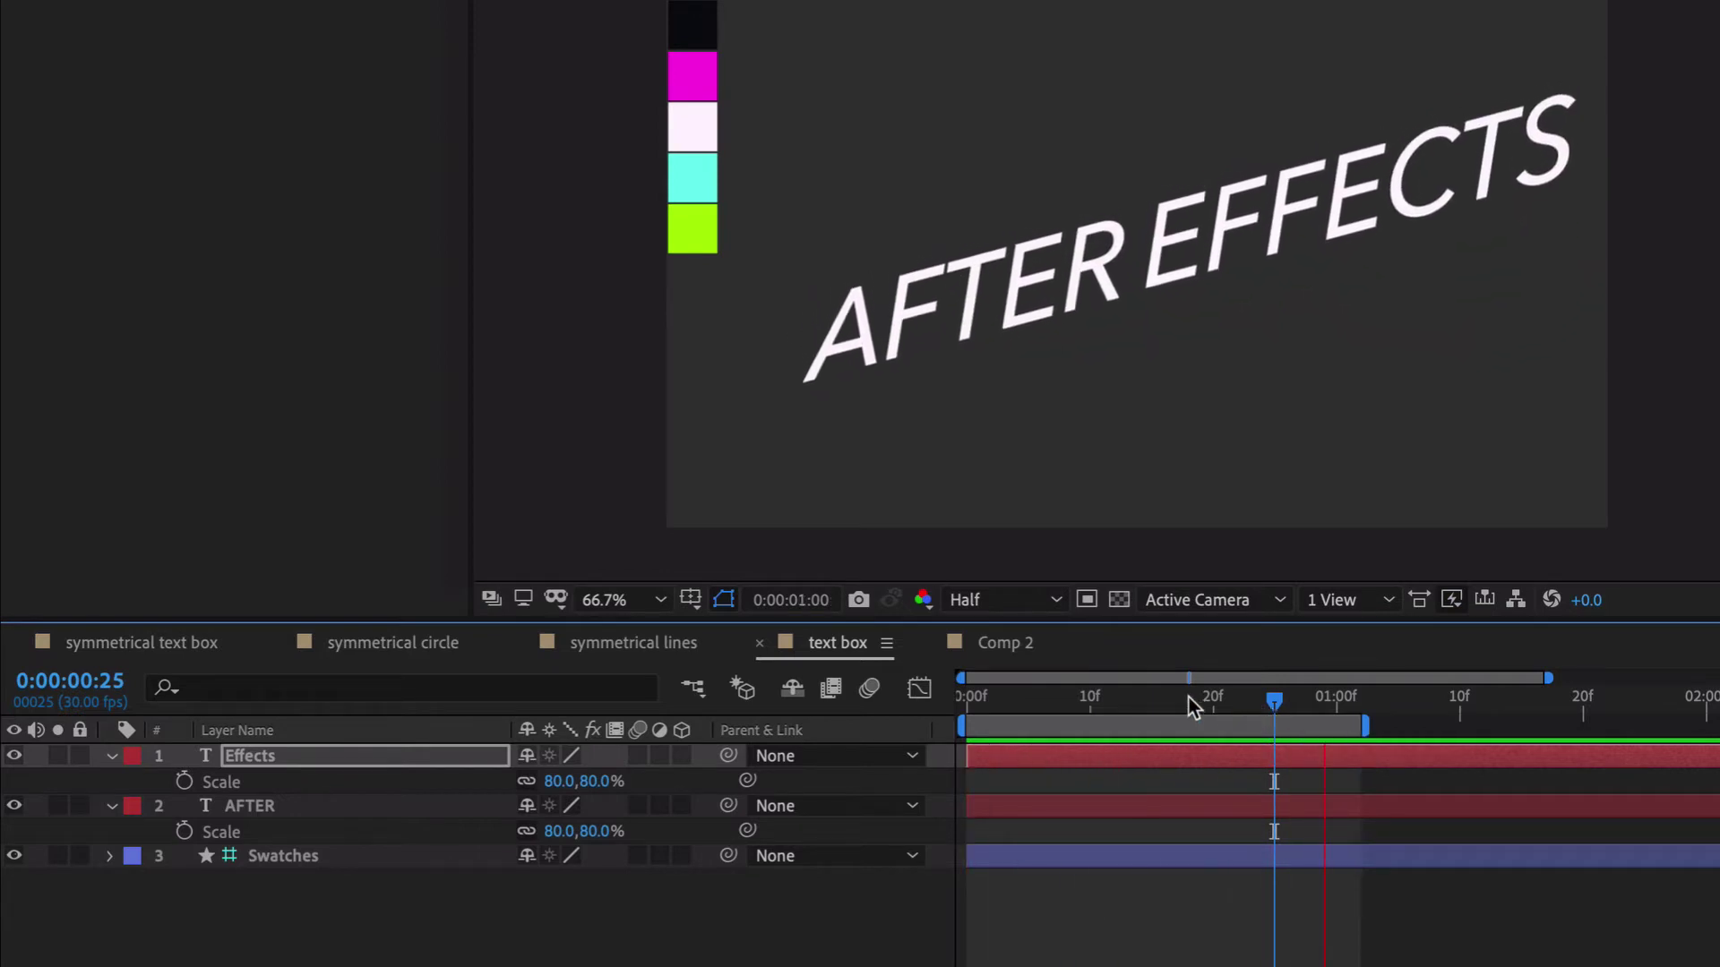
key(space)
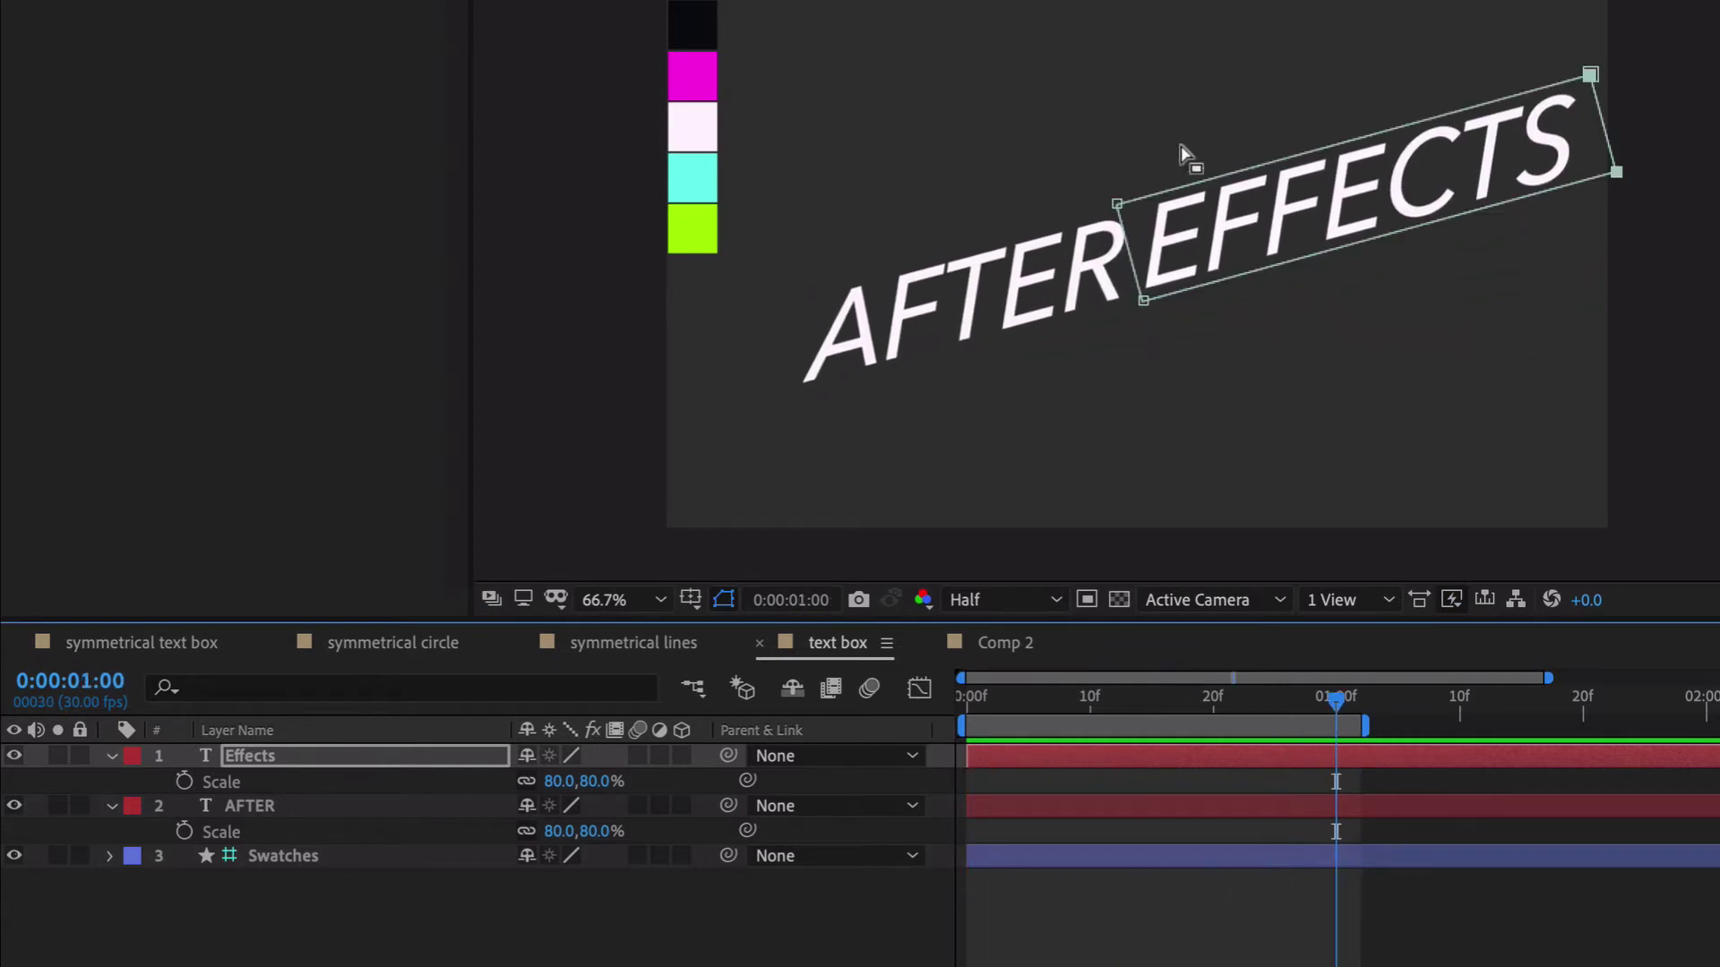
- Change the Effects Position animator's start to about 0,239 so EFFECTS rises from below
click(352, 755)
key(u)
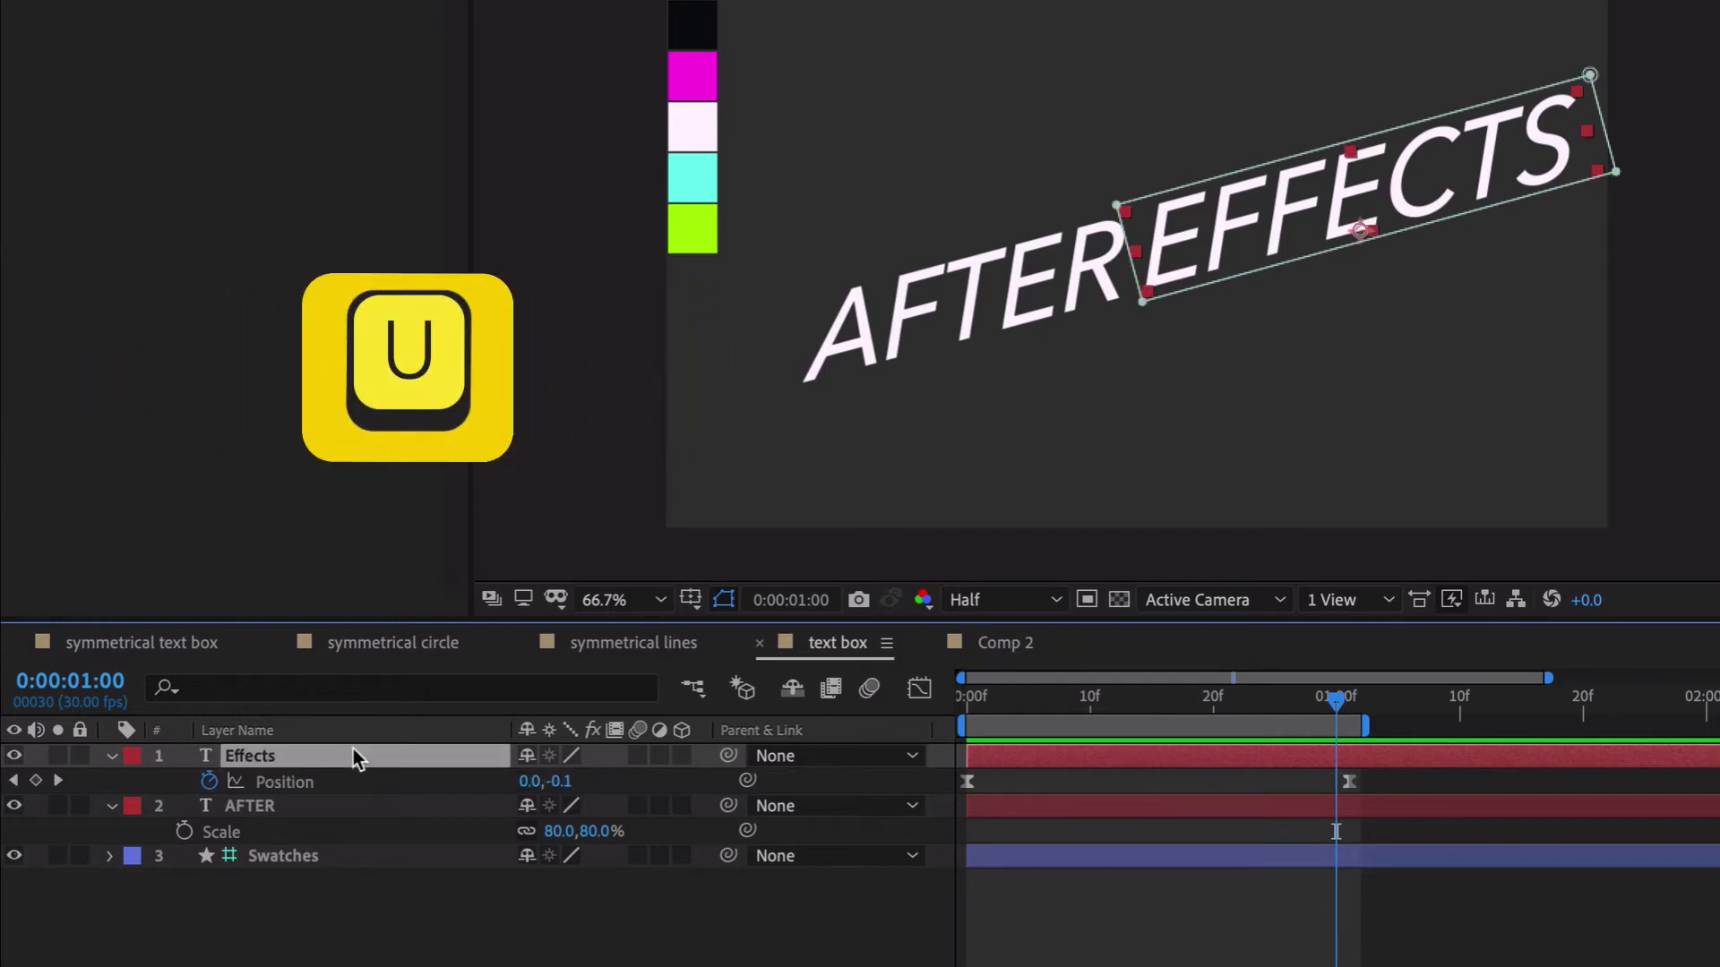
click(960, 712)
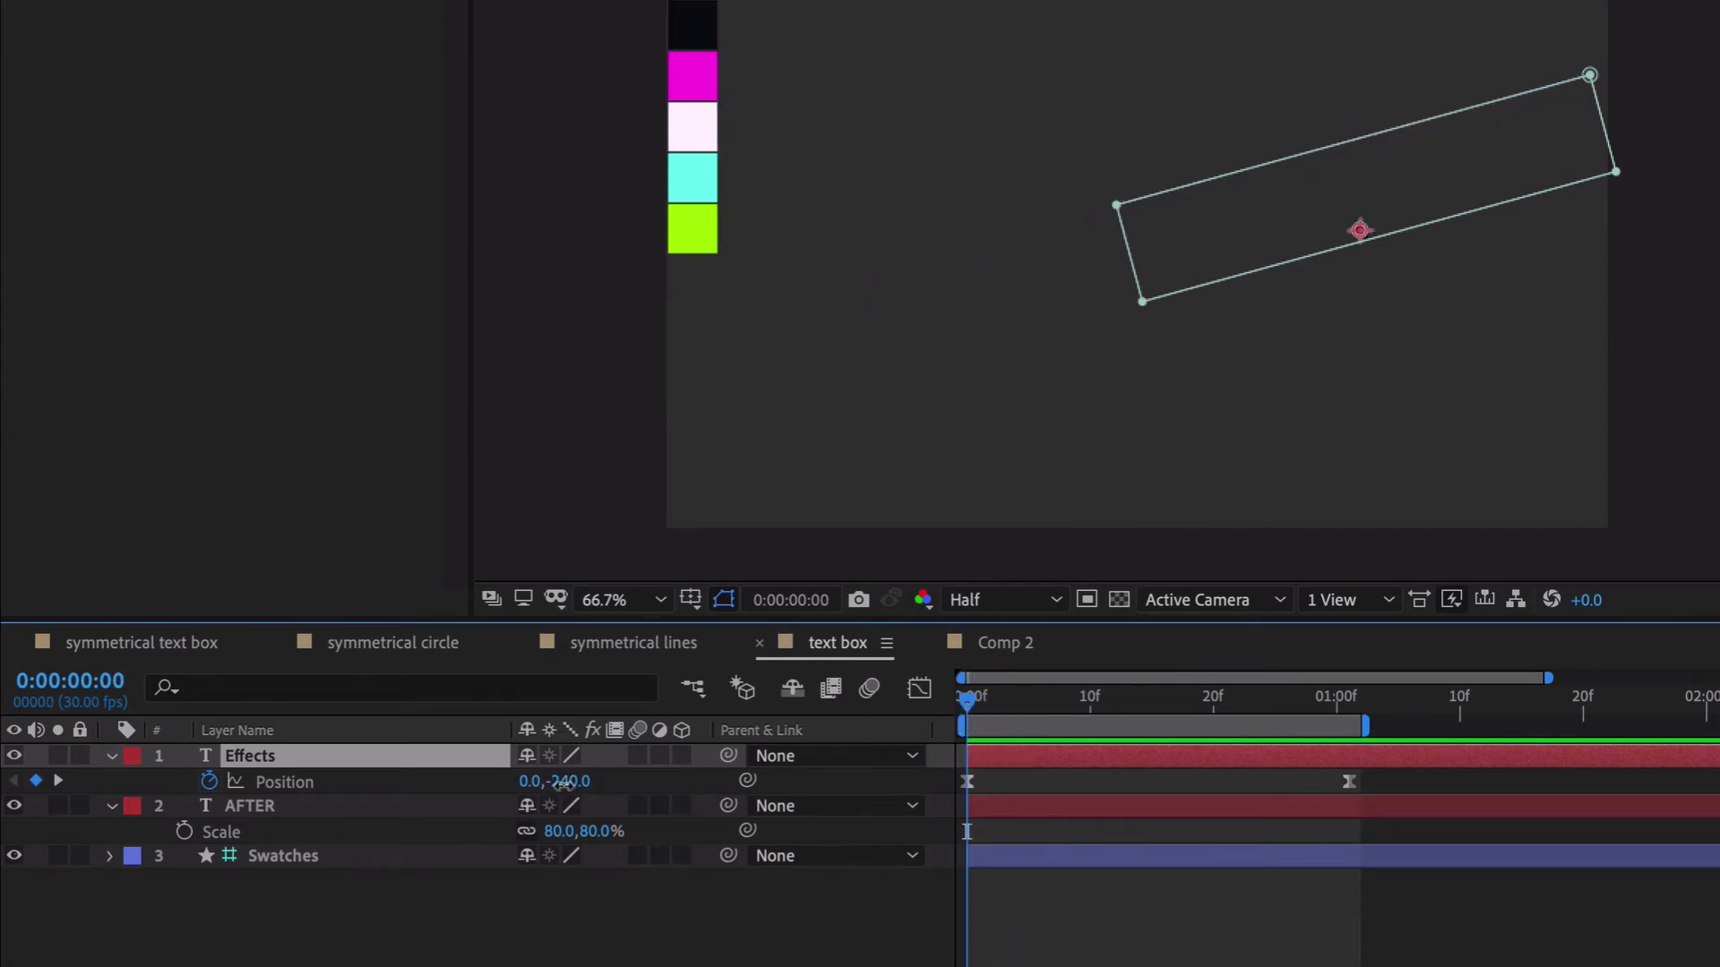
drag(554, 781, 1164, 888)
- Preview the slide-in, then move both text layers down and to the left
key(space)
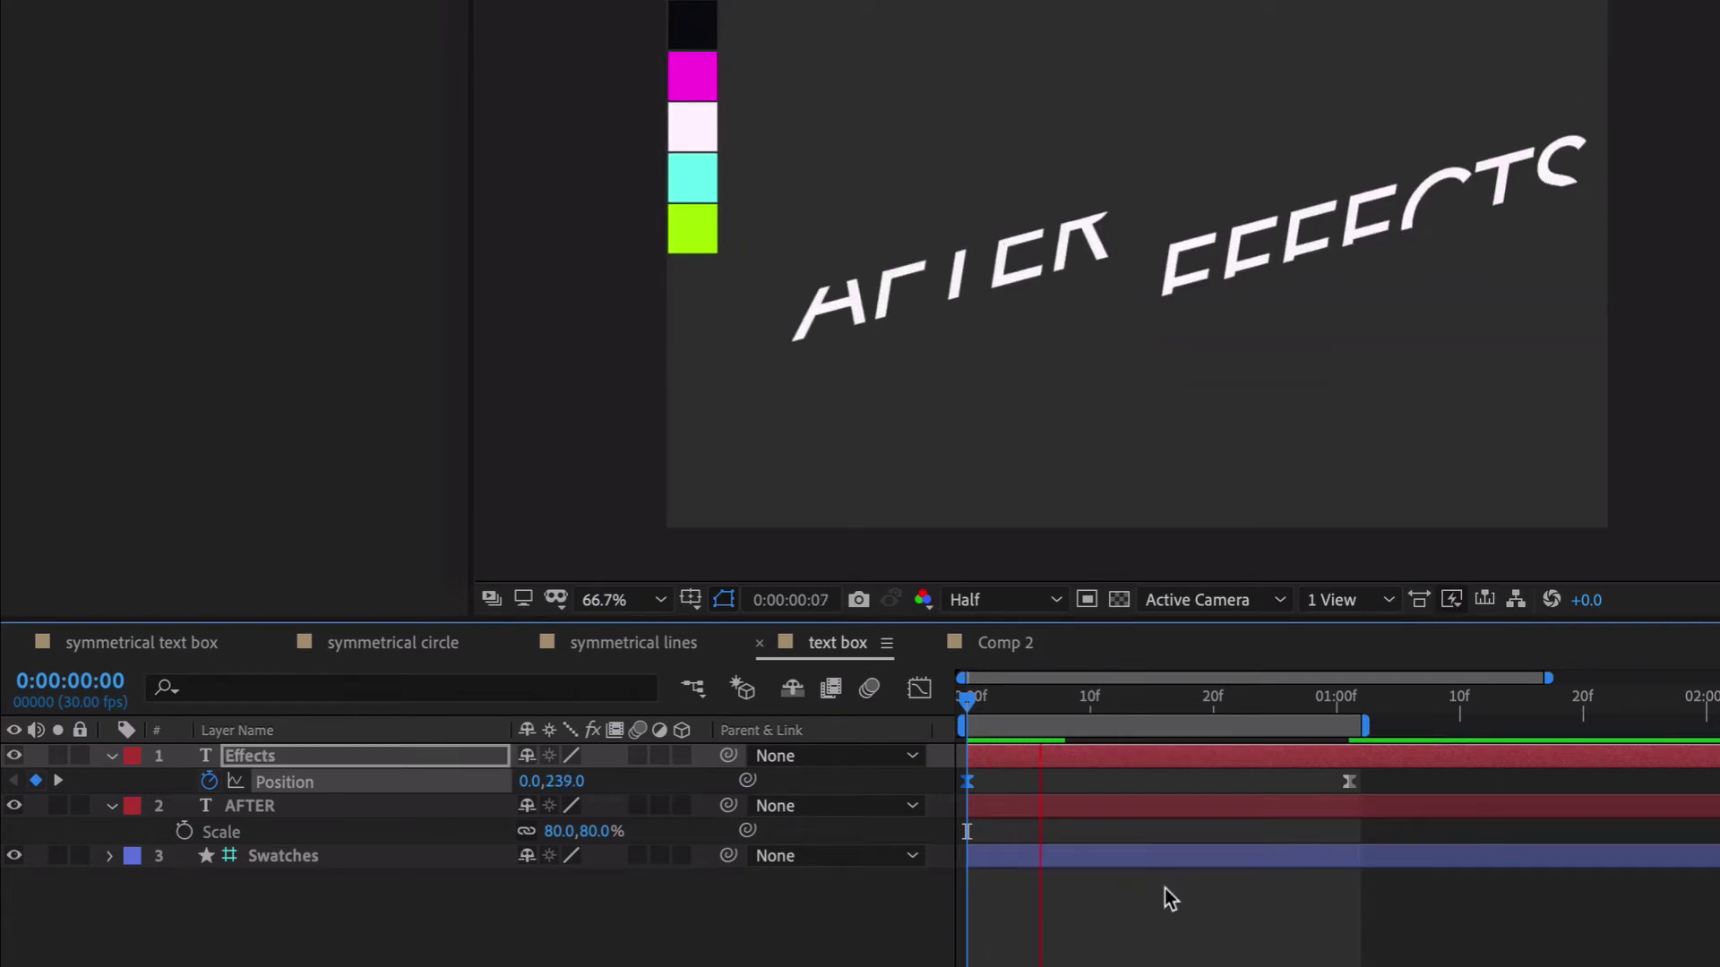
shift+click(1342, 215)
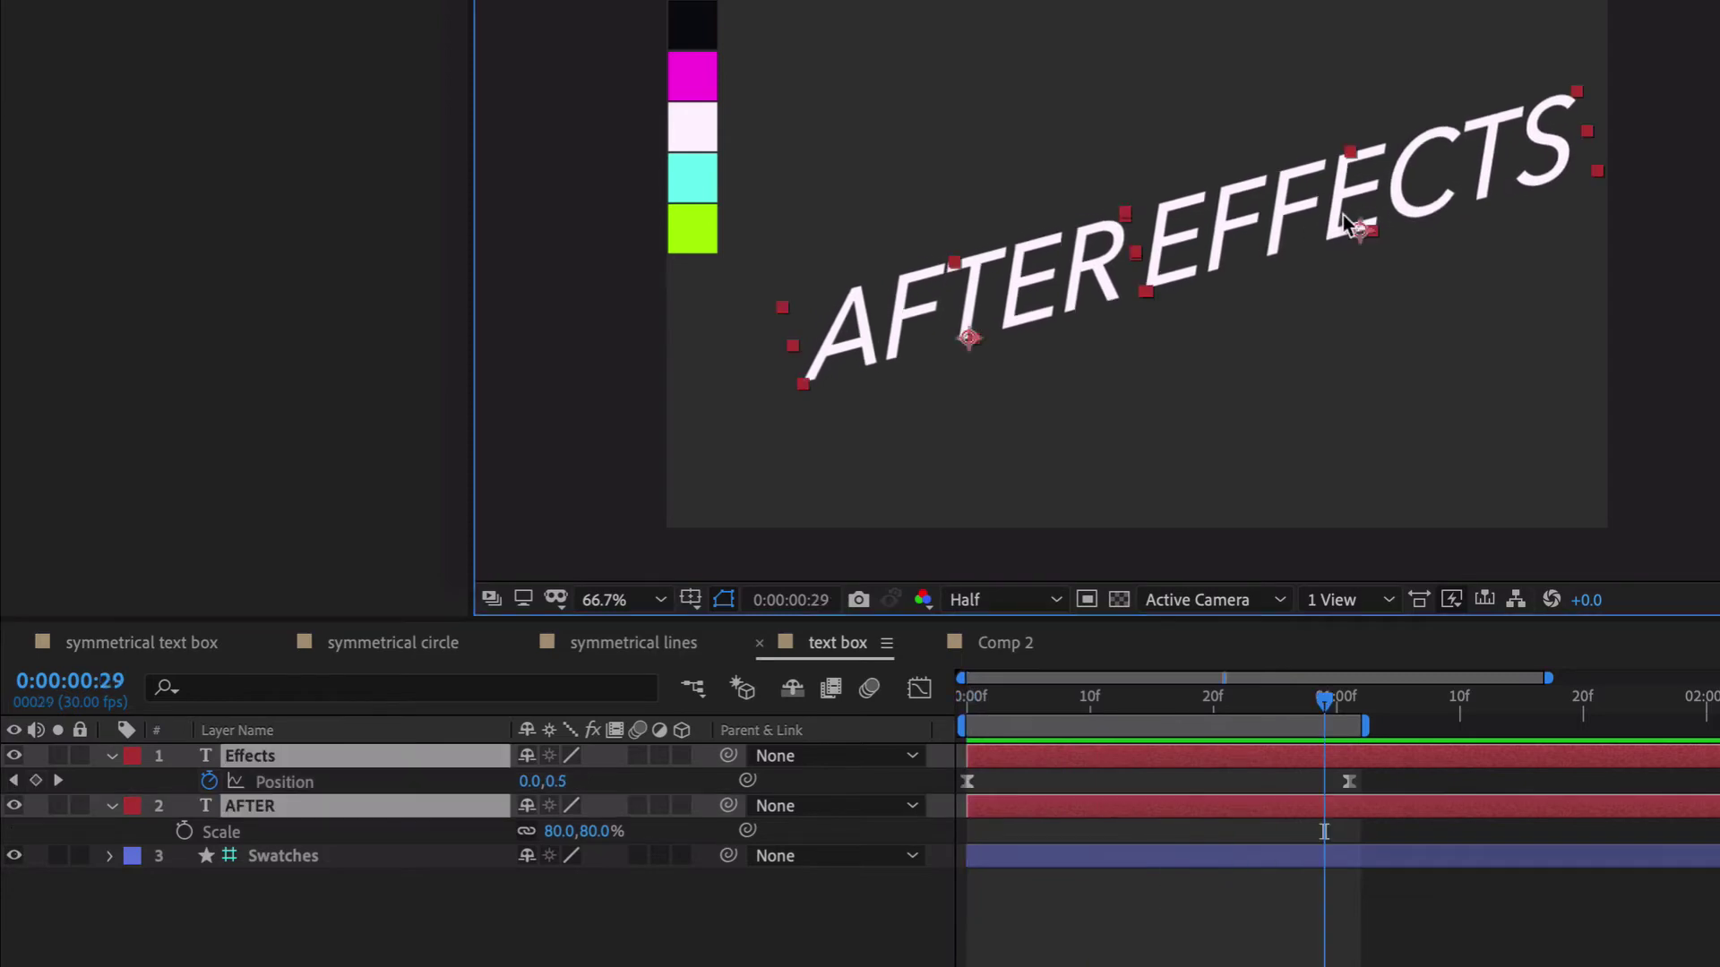
drag(1349, 213, 1306, 241)
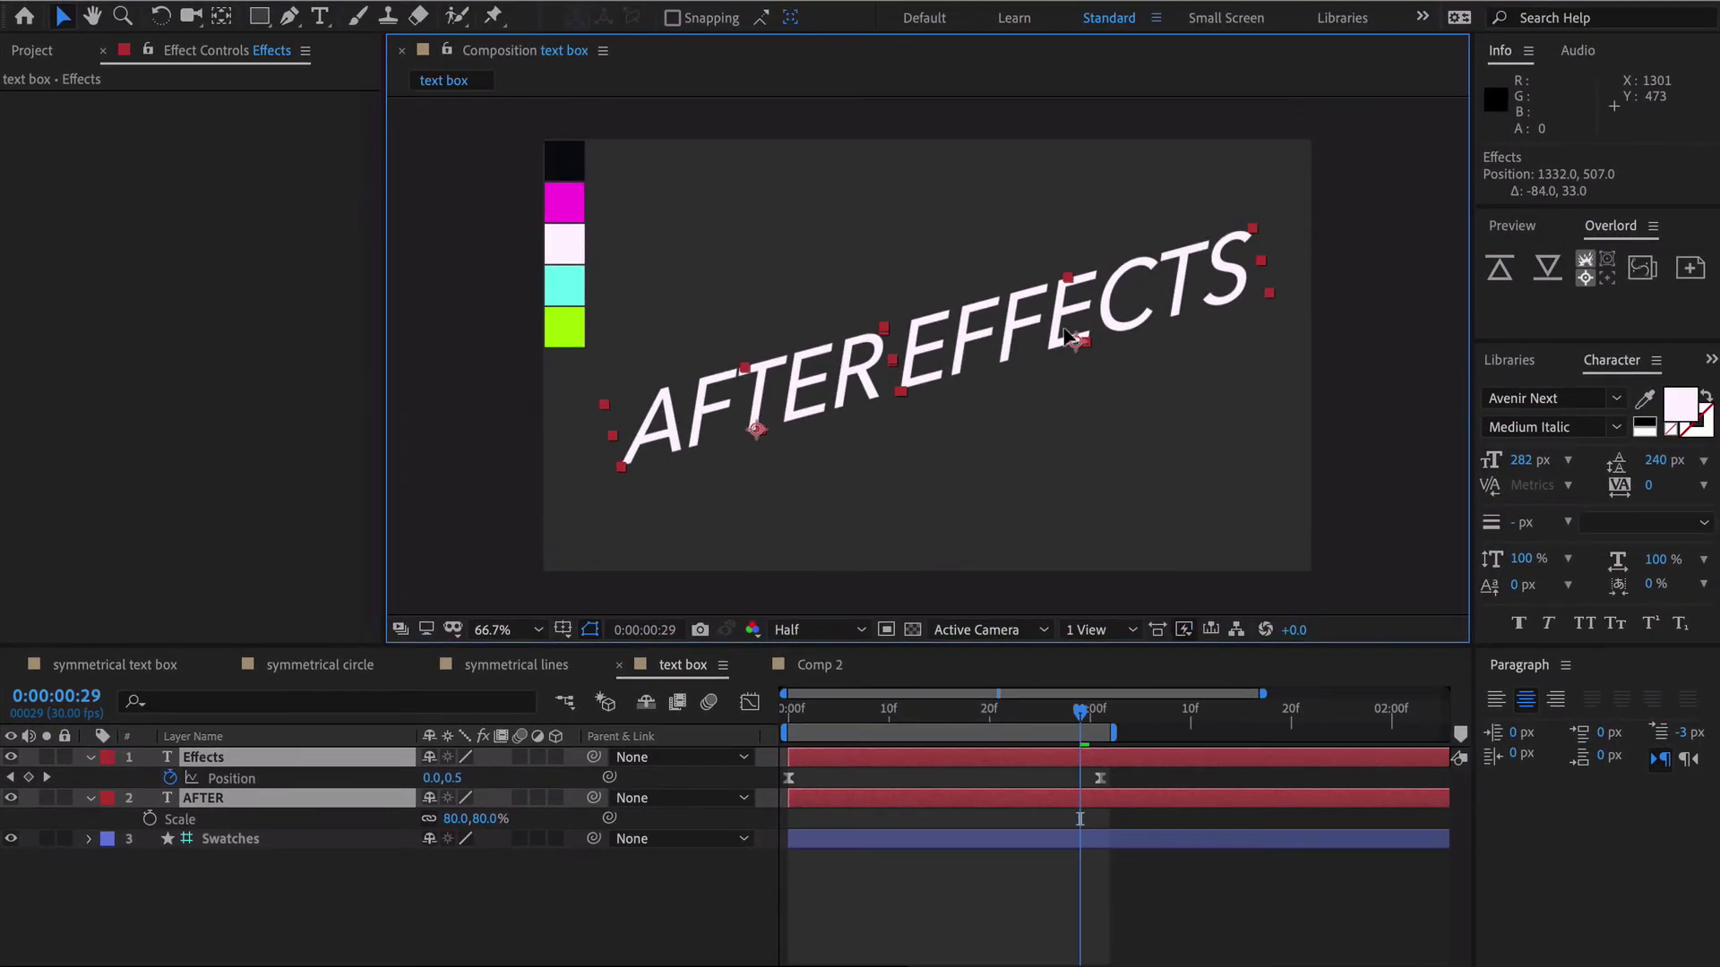
- Draw a wide rectangle shape below the text
click(499, 850)
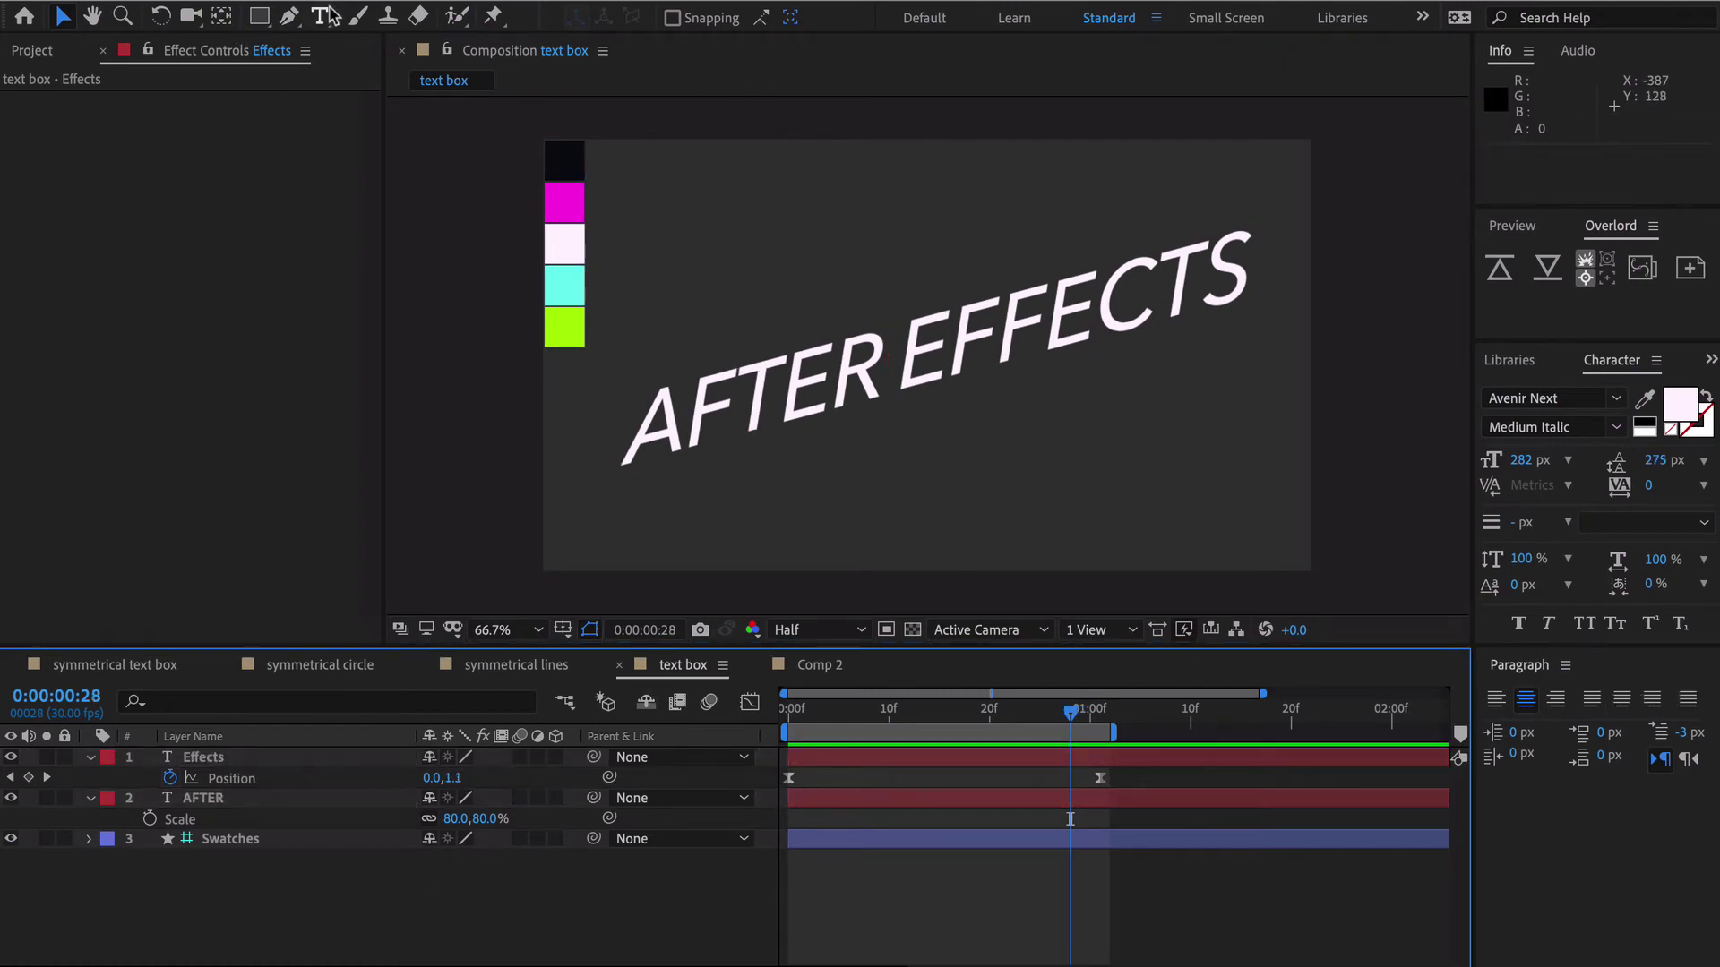
key(q)
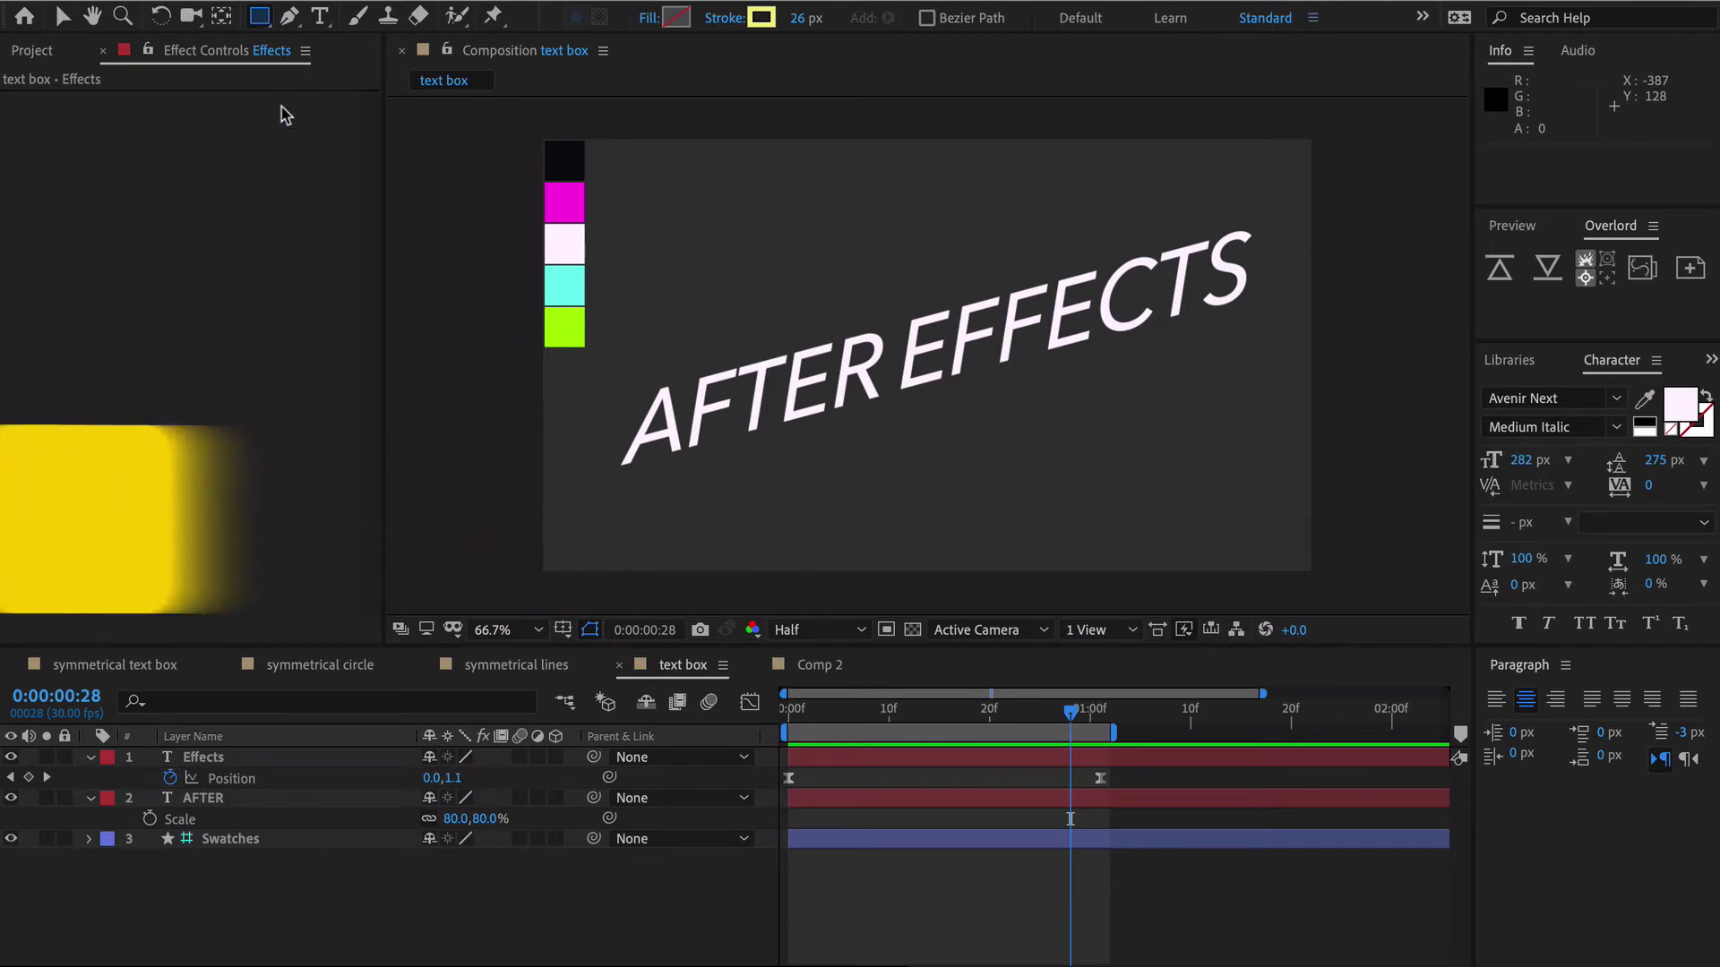
click(592, 465)
key(ctrl+z)
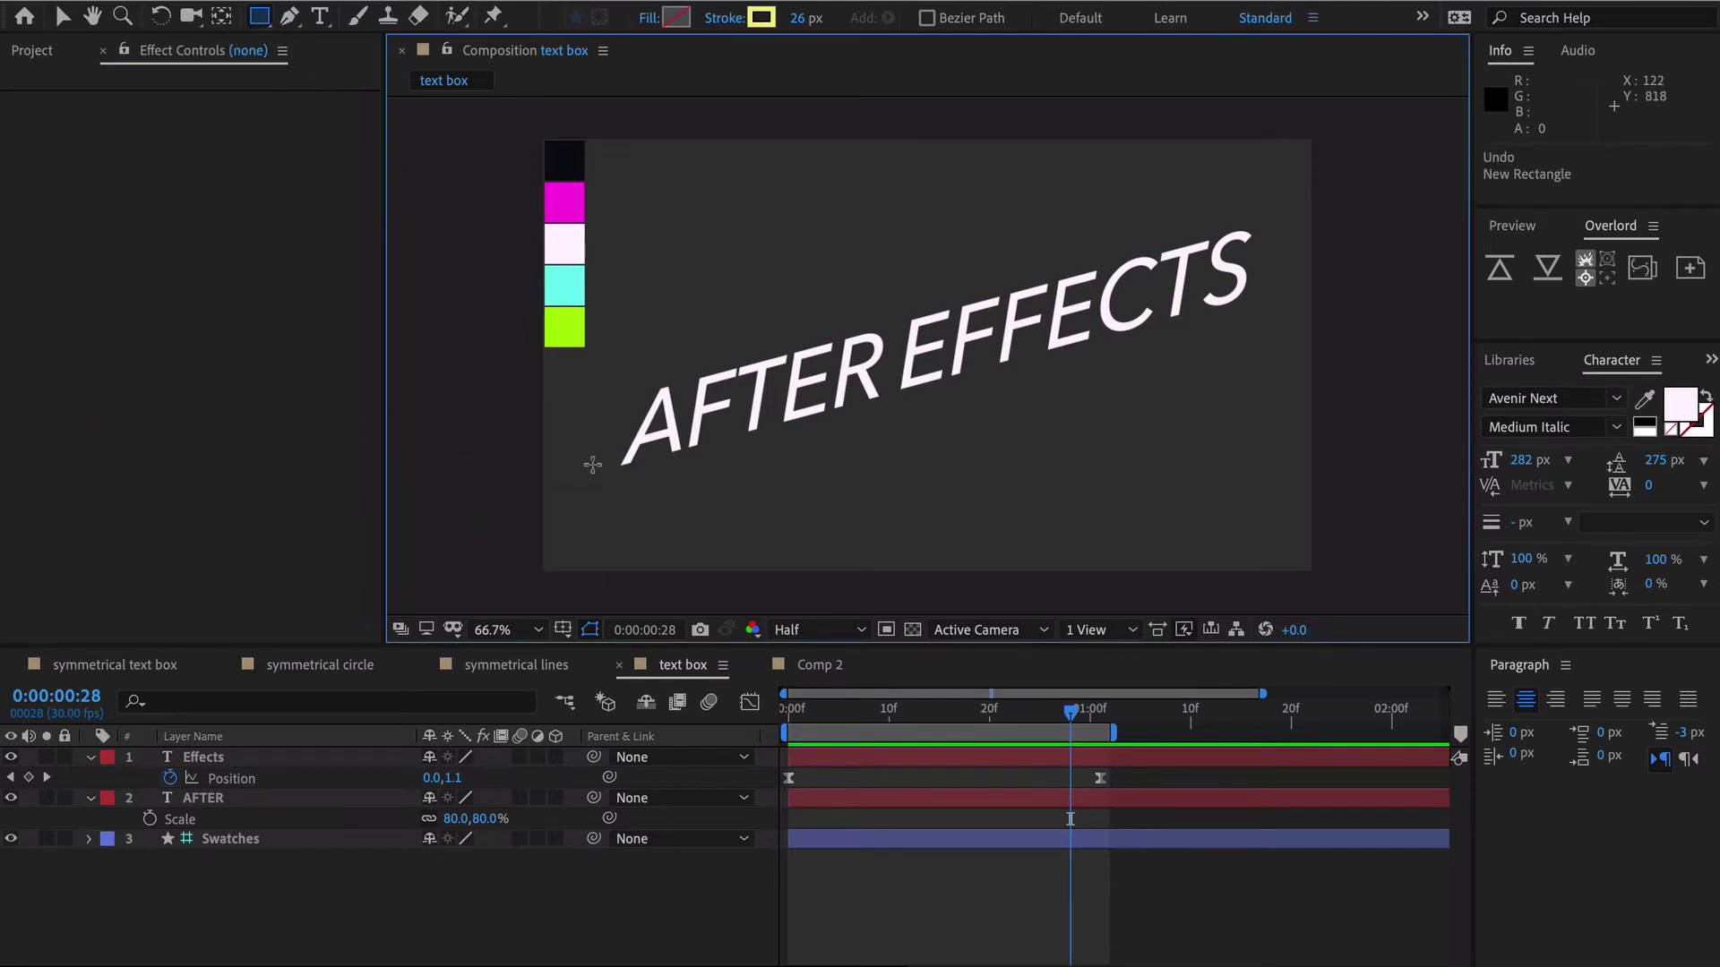
mouse_move(591, 458)
mouse_down()
mouse_move(991, 537)
mouse_move(1308, 554)
mouse_up()
- Give the rectangle a 10 px stroke sampled from the cyan swatch
drag(802, 18, 788, 18)
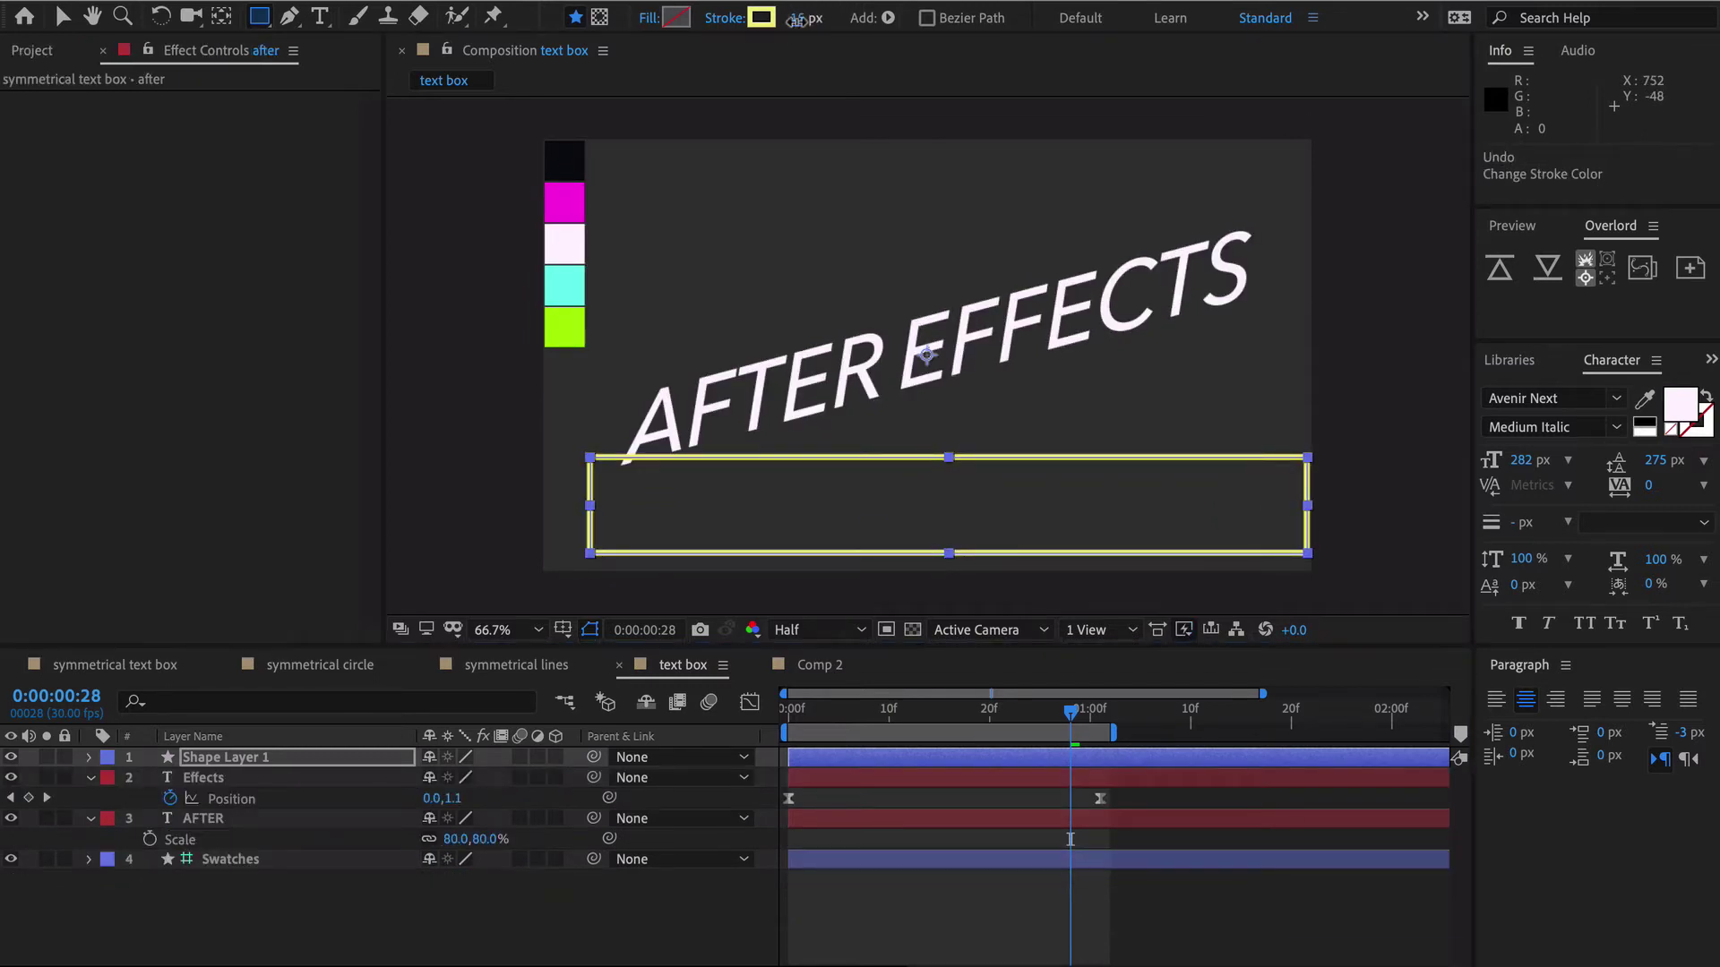
click(800, 18)
text(10)
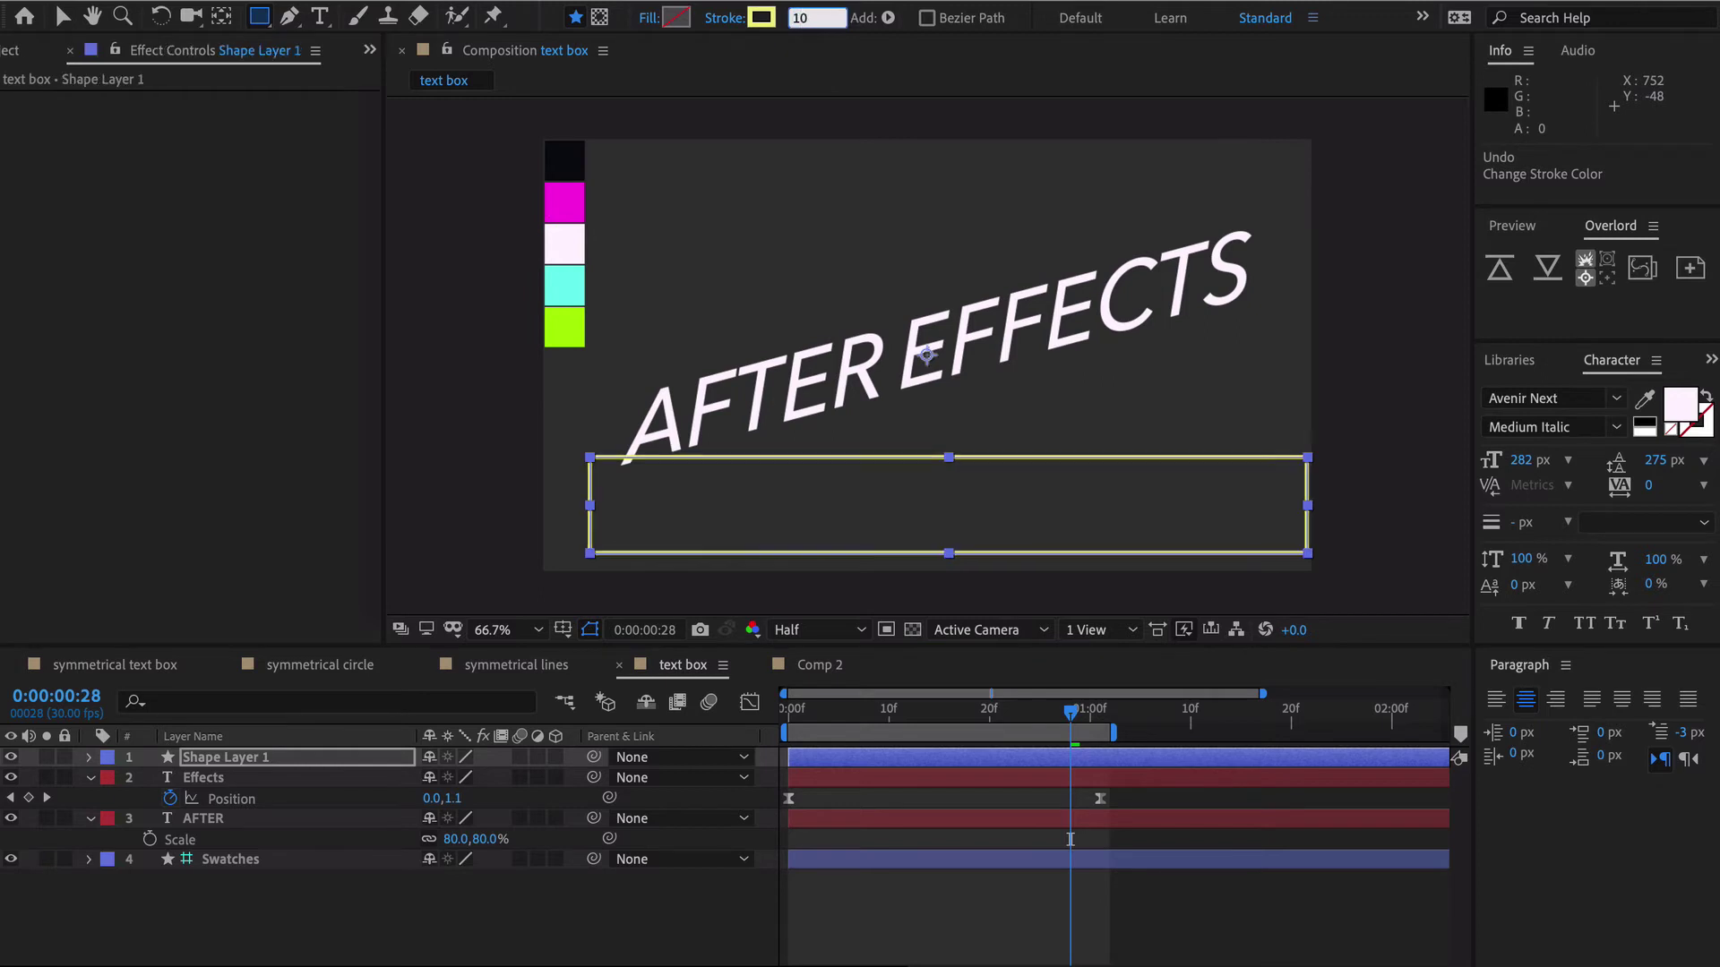
click(762, 17)
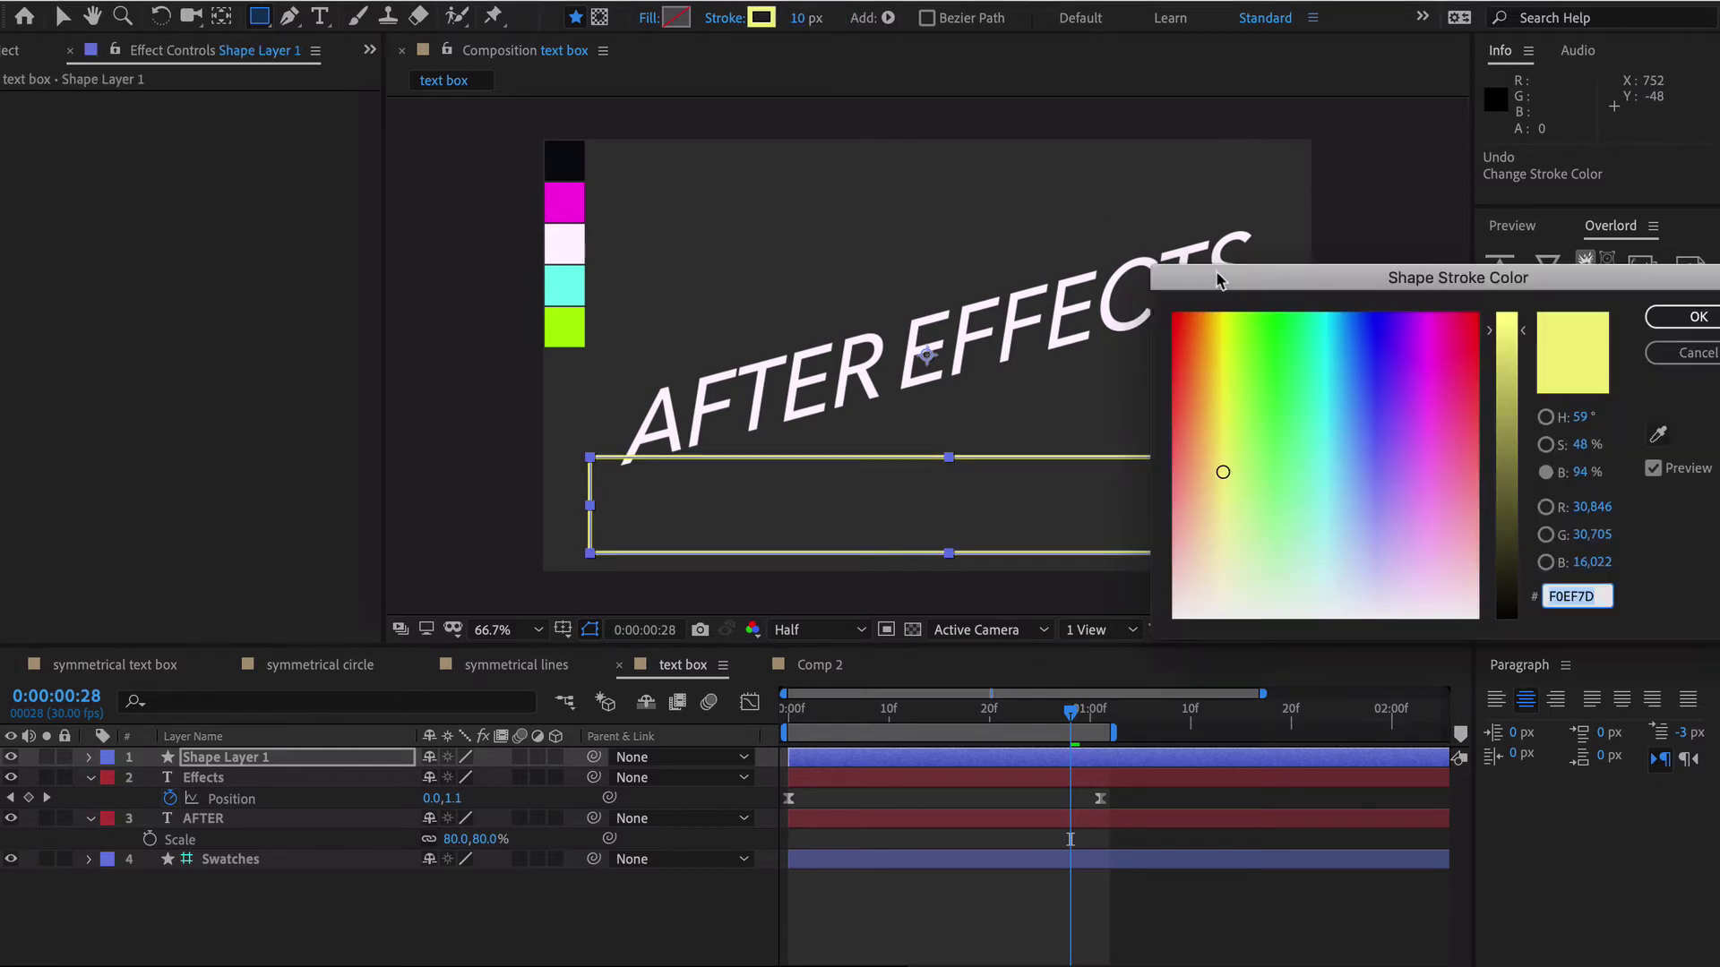
click(1657, 435)
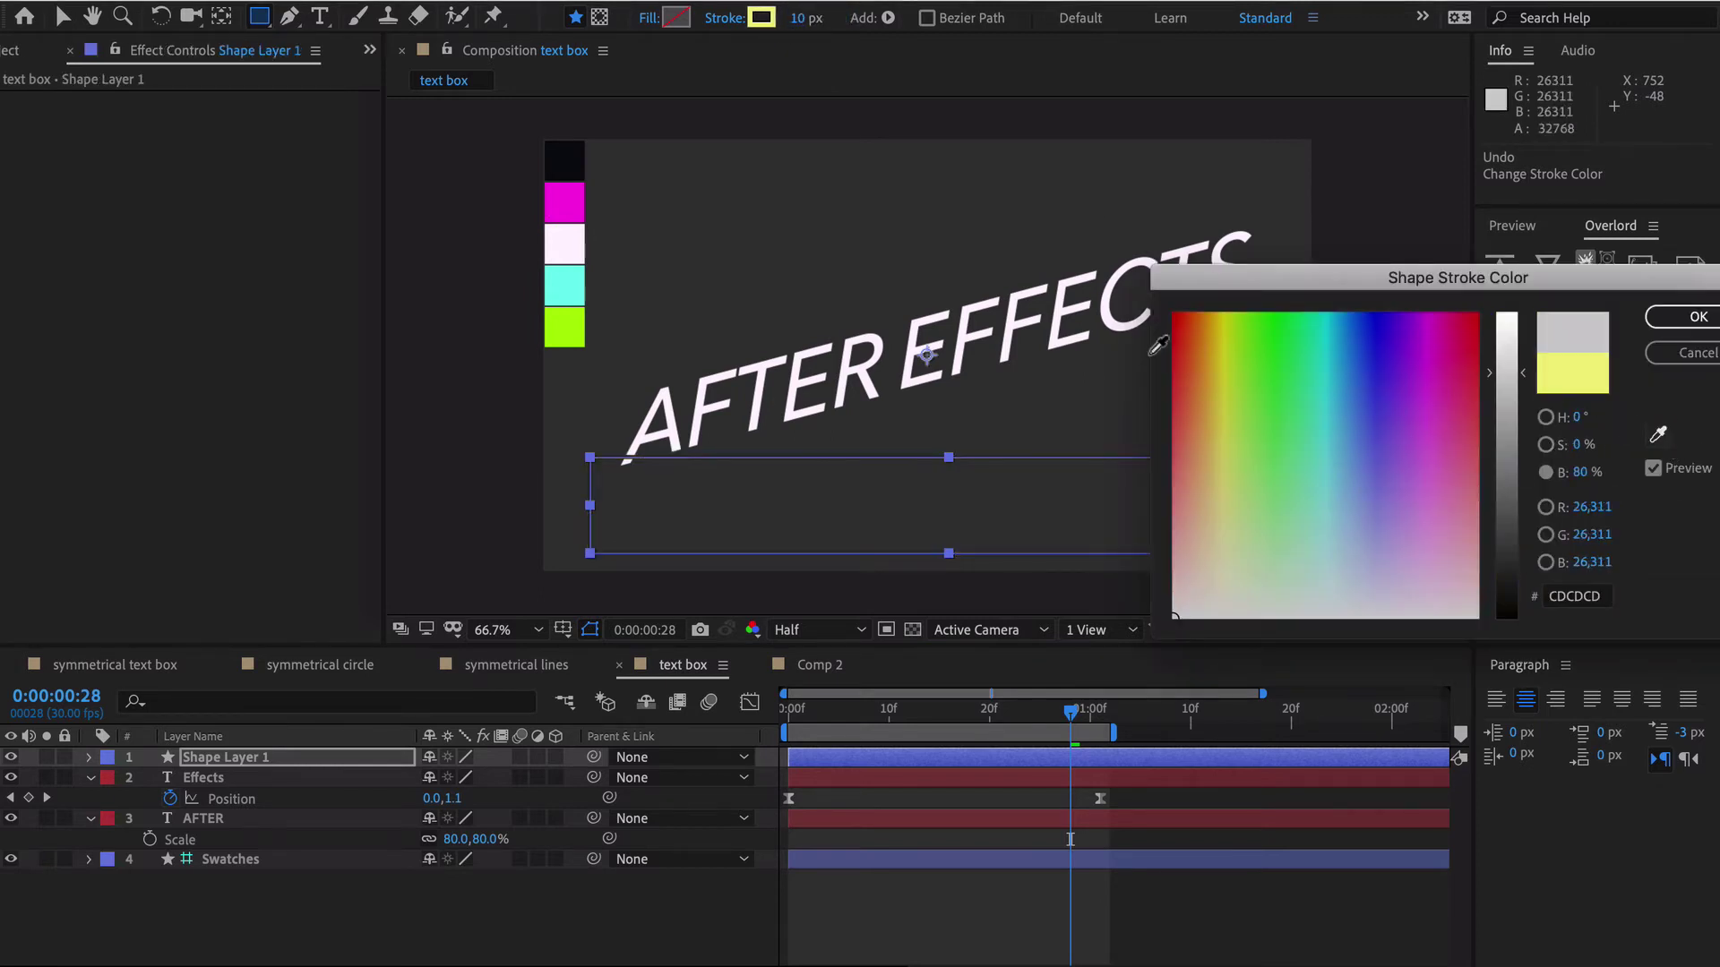
click(565, 278)
click(1698, 316)
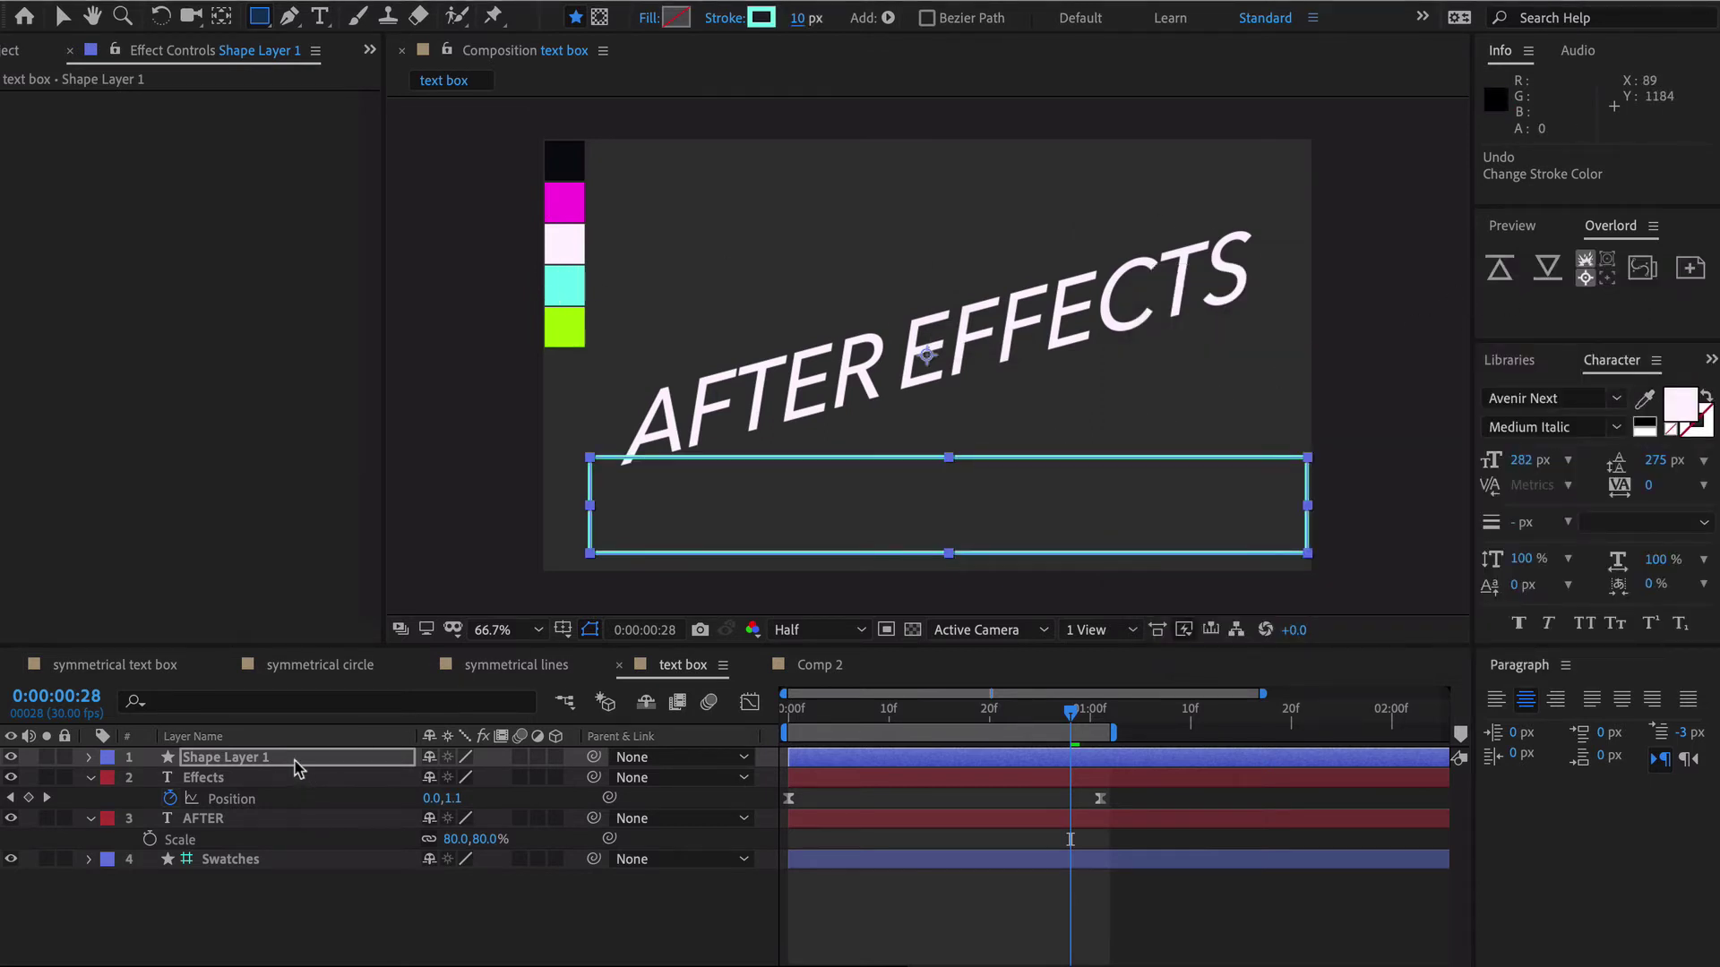
- Rename the shape layer 'box'
key(Return)
text(box)
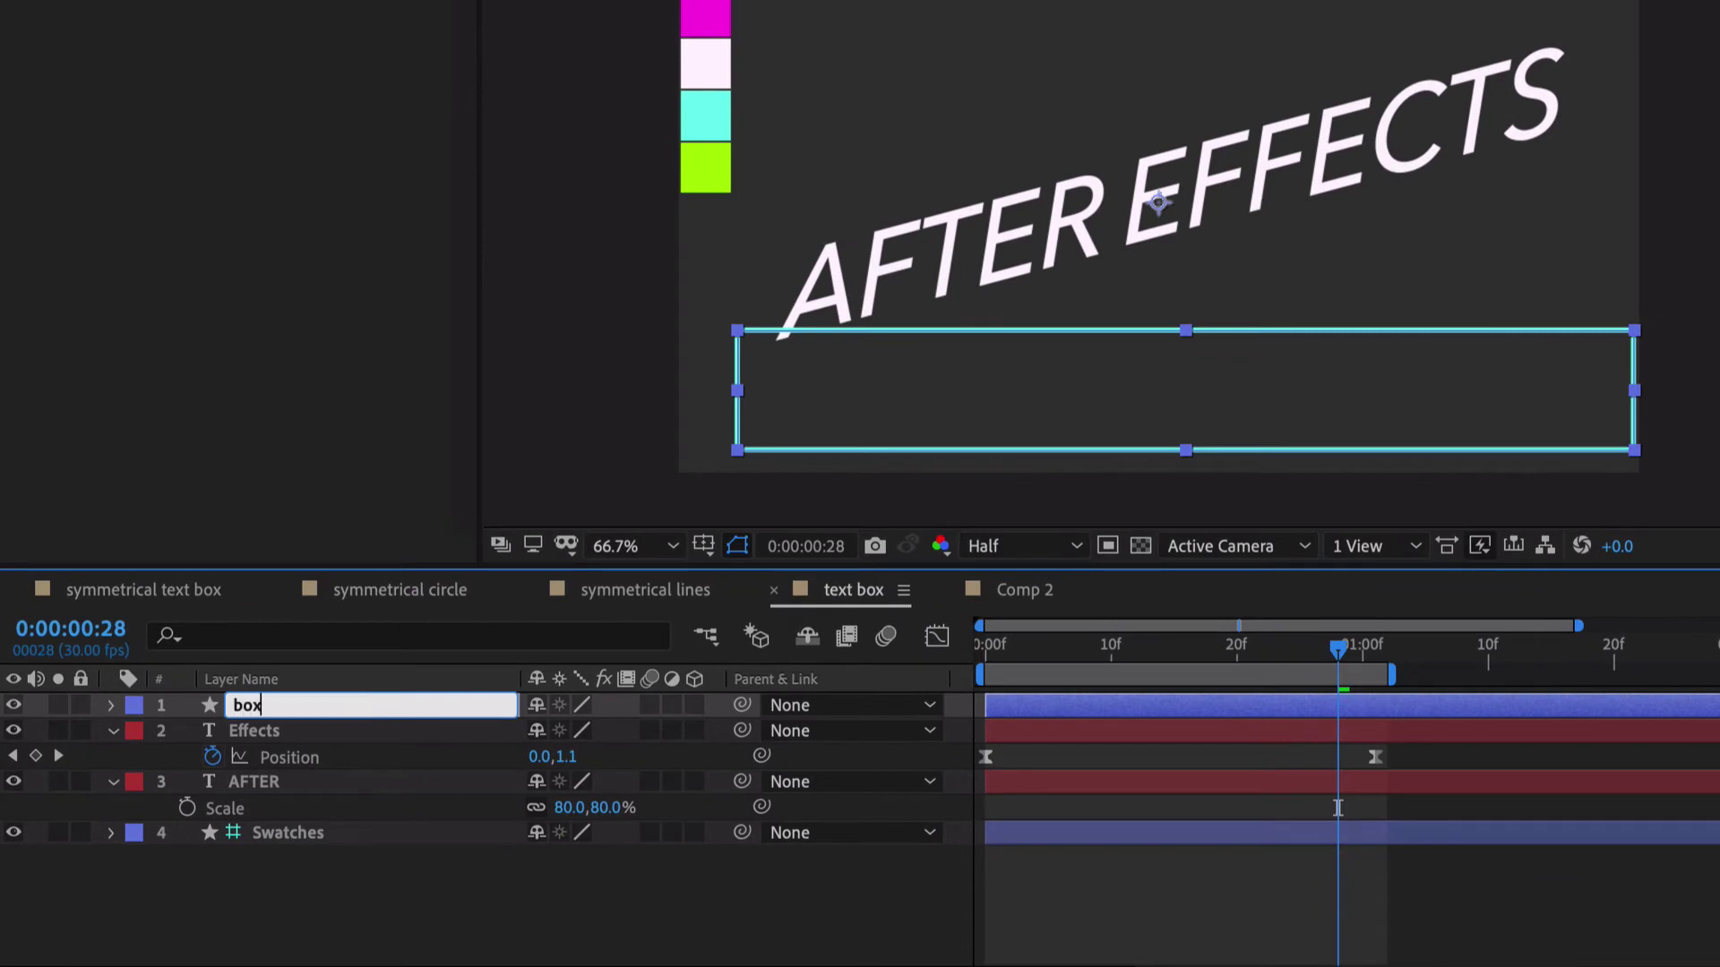
key(Return)
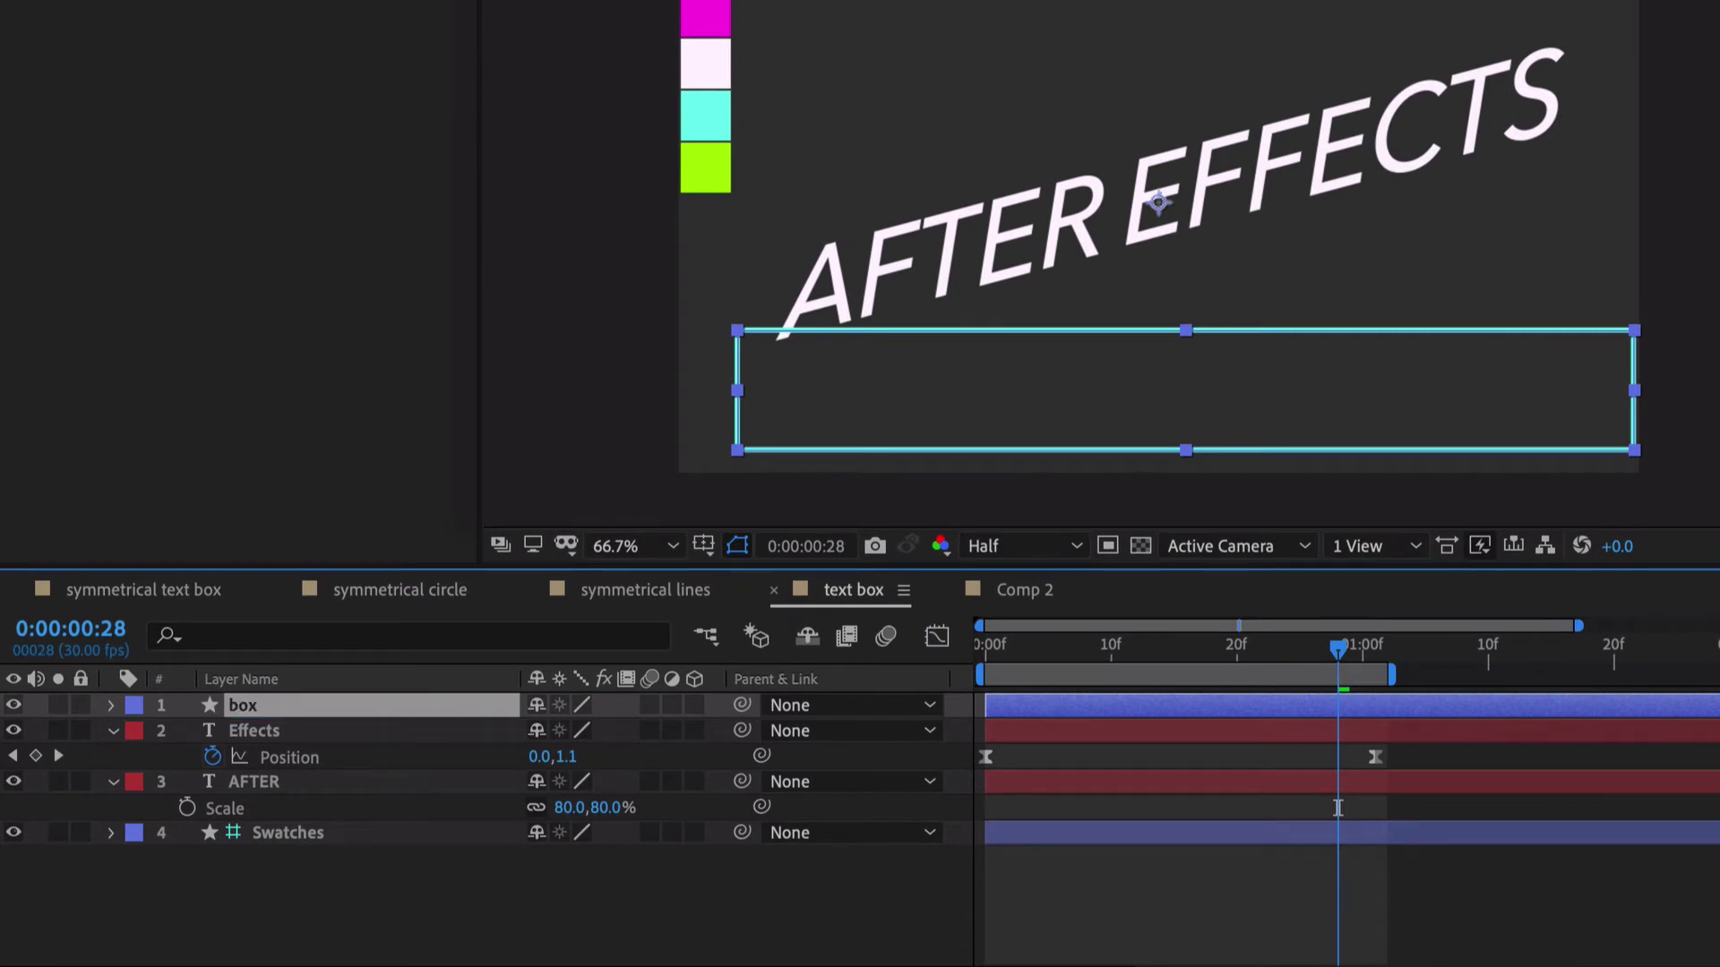
- In Transform: Rectangle 1, give the box rectangle a skew of 14 and rotation of -14°
click(111, 706)
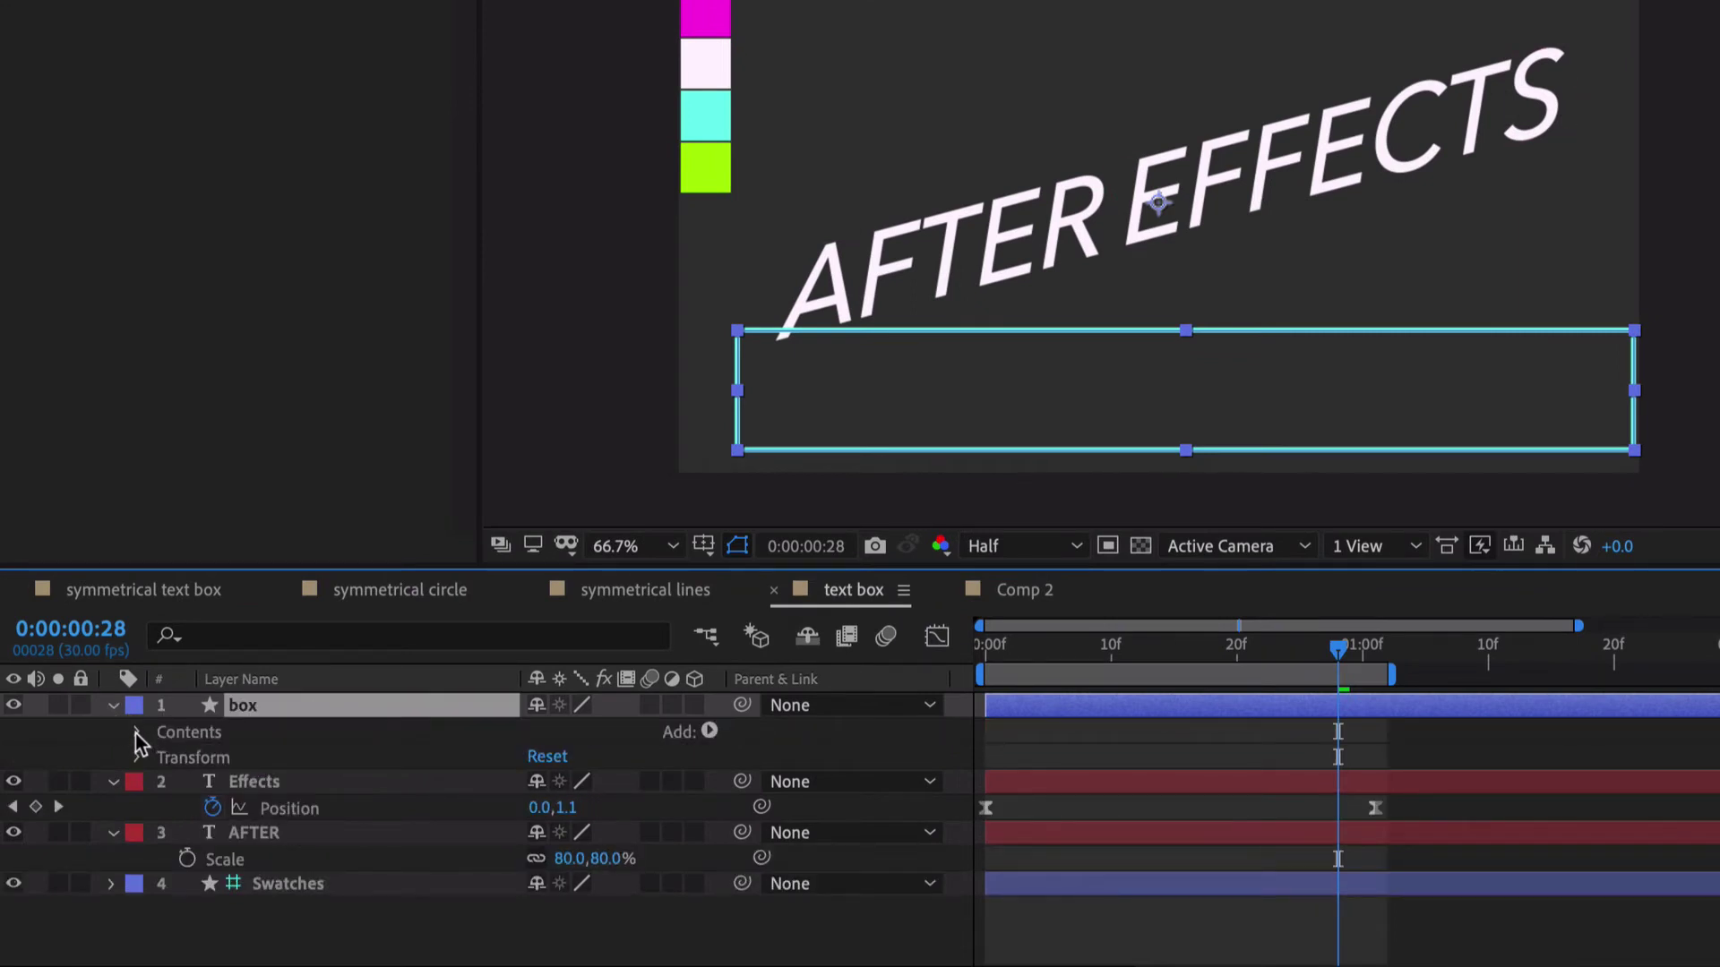
click(137, 733)
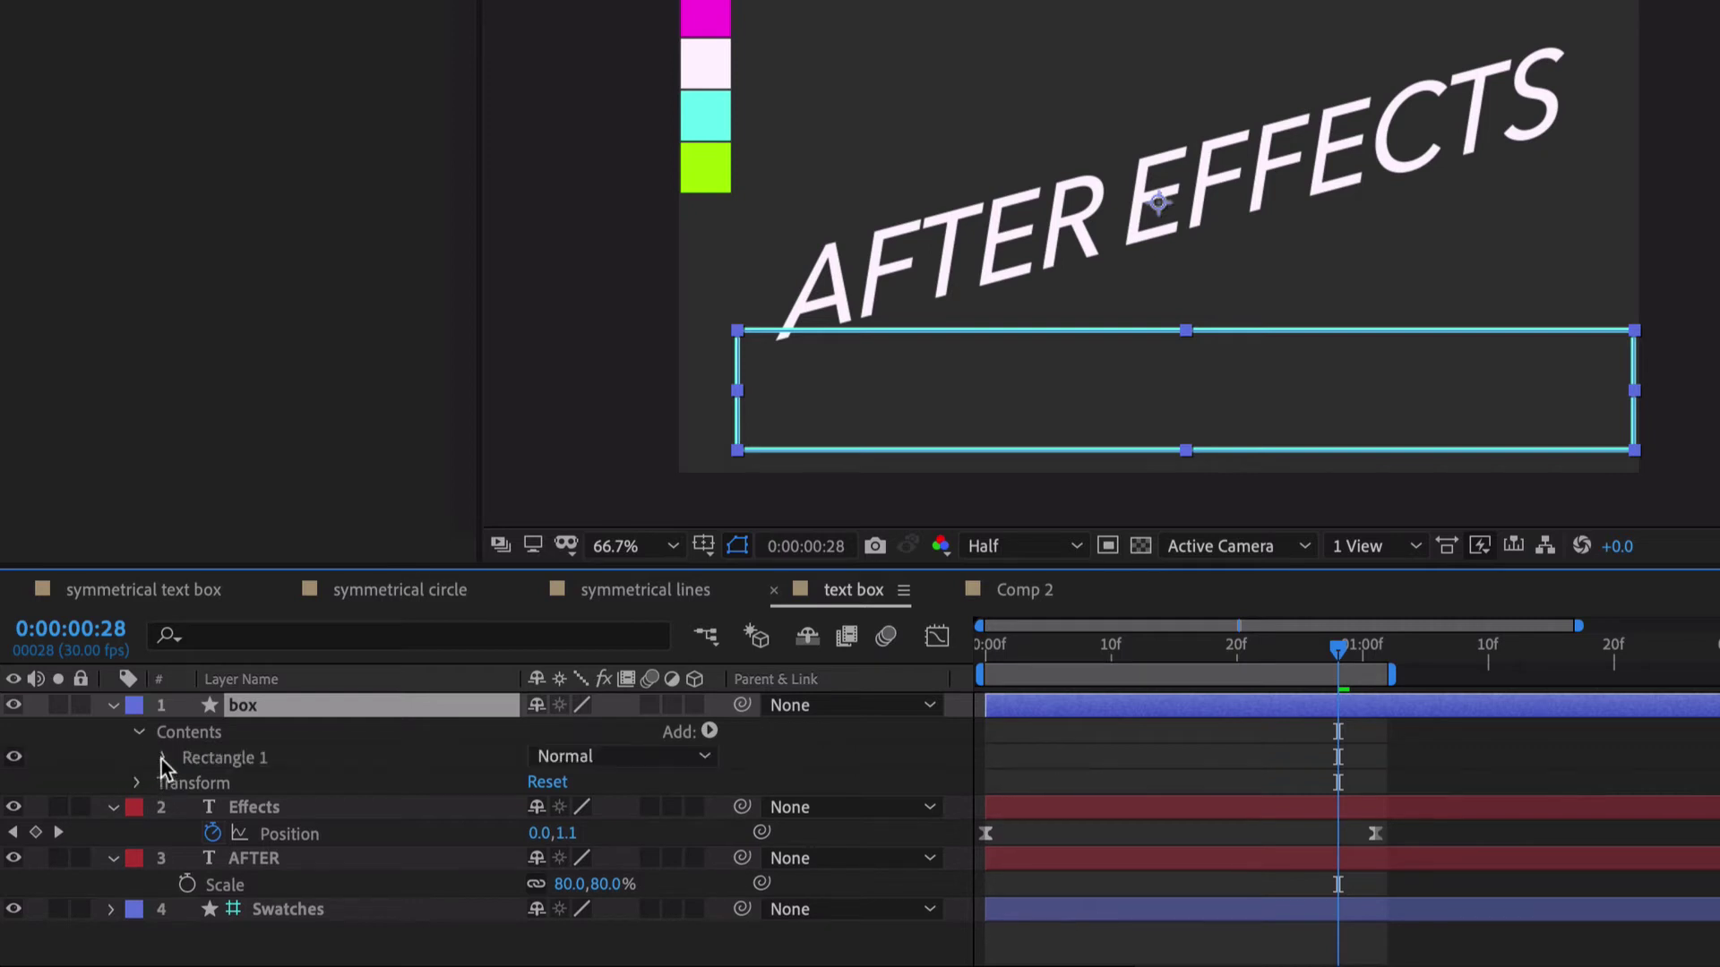
click(162, 758)
click(190, 859)
scroll(358, 851, down, 1)
click(555, 876)
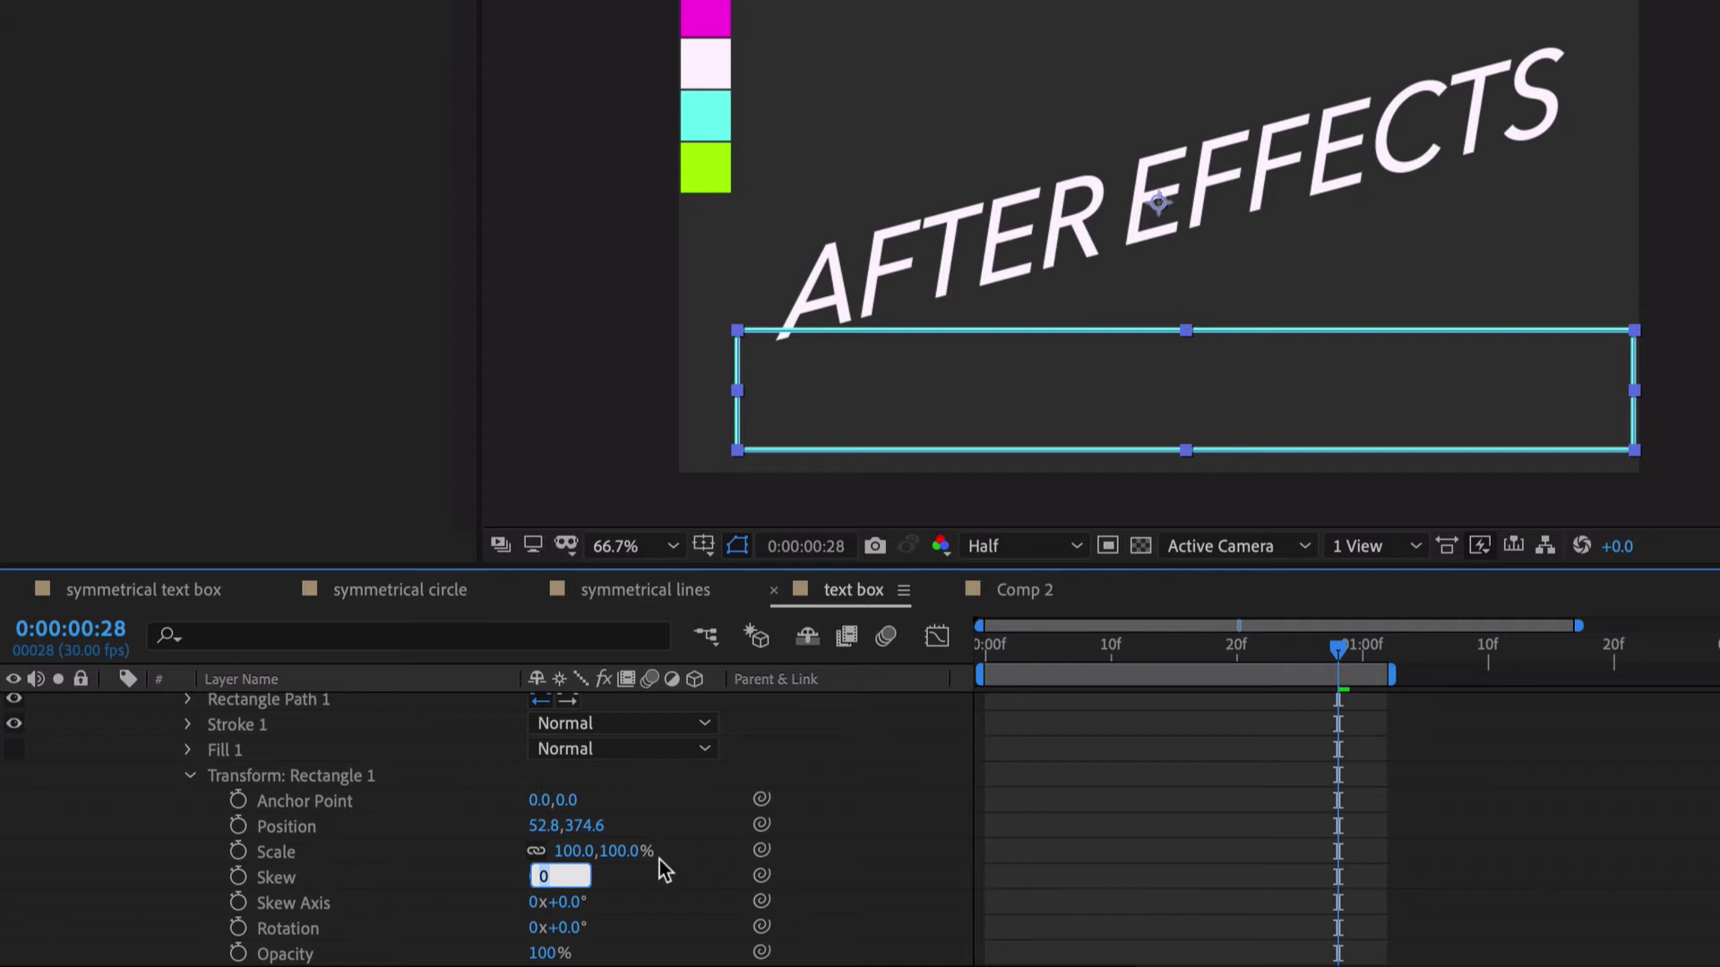
text(14)
key(Return)
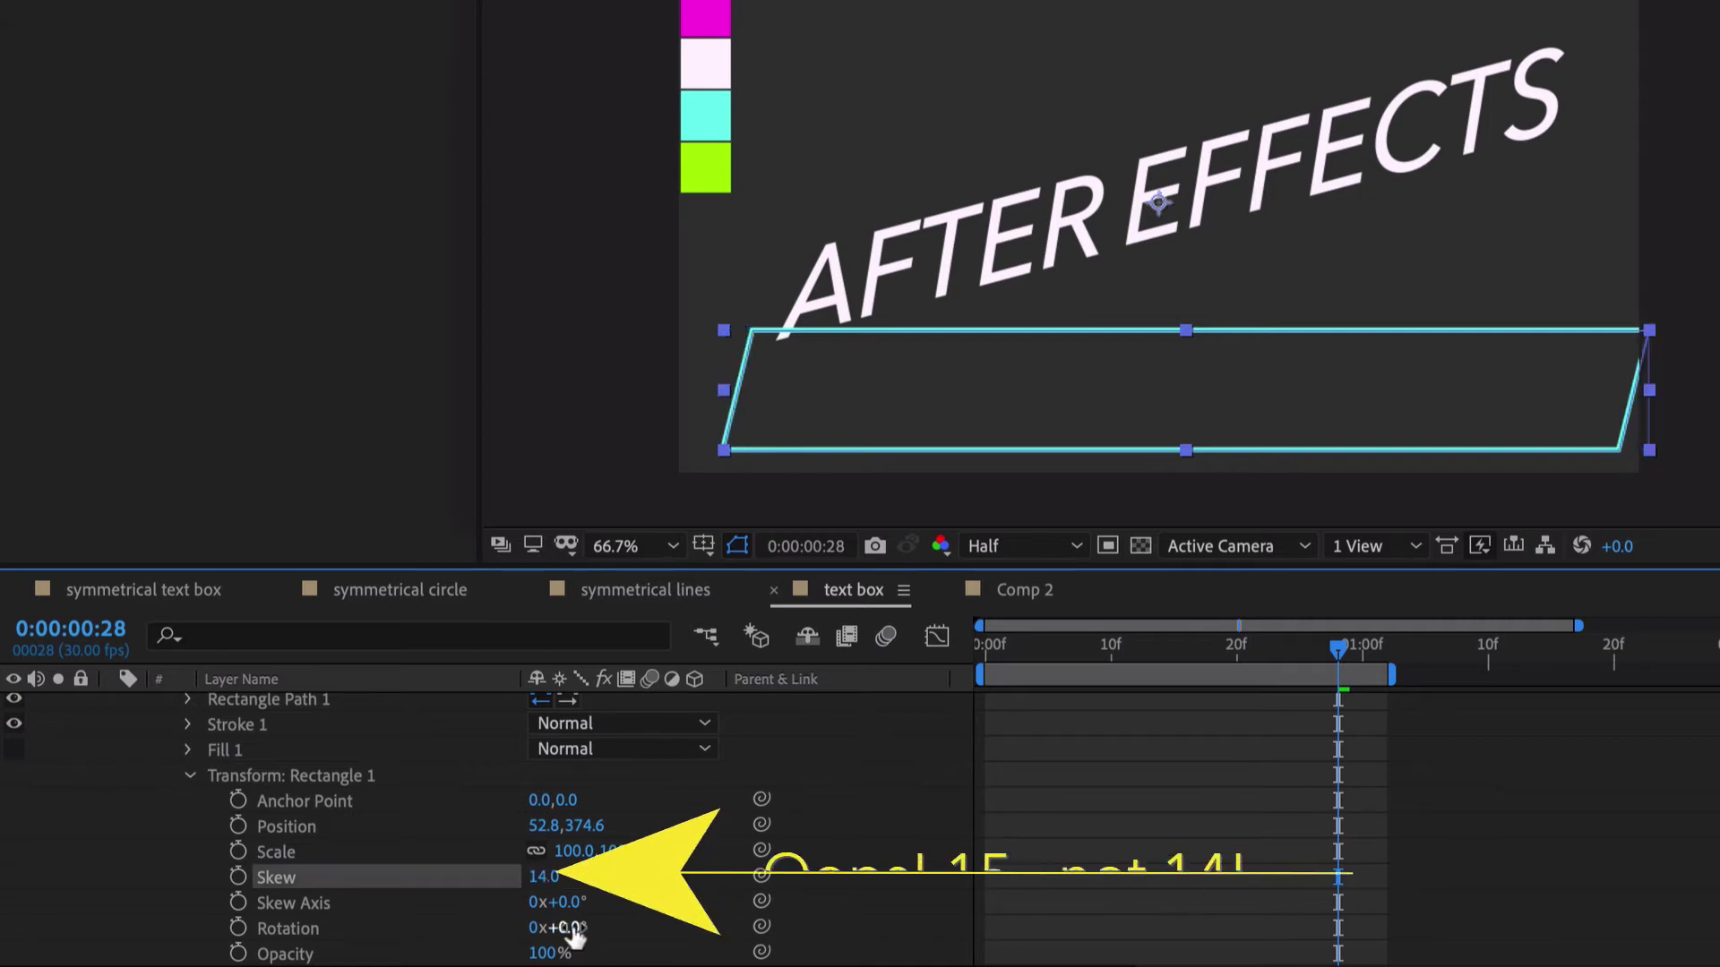
drag(554, 927, 557, 926)
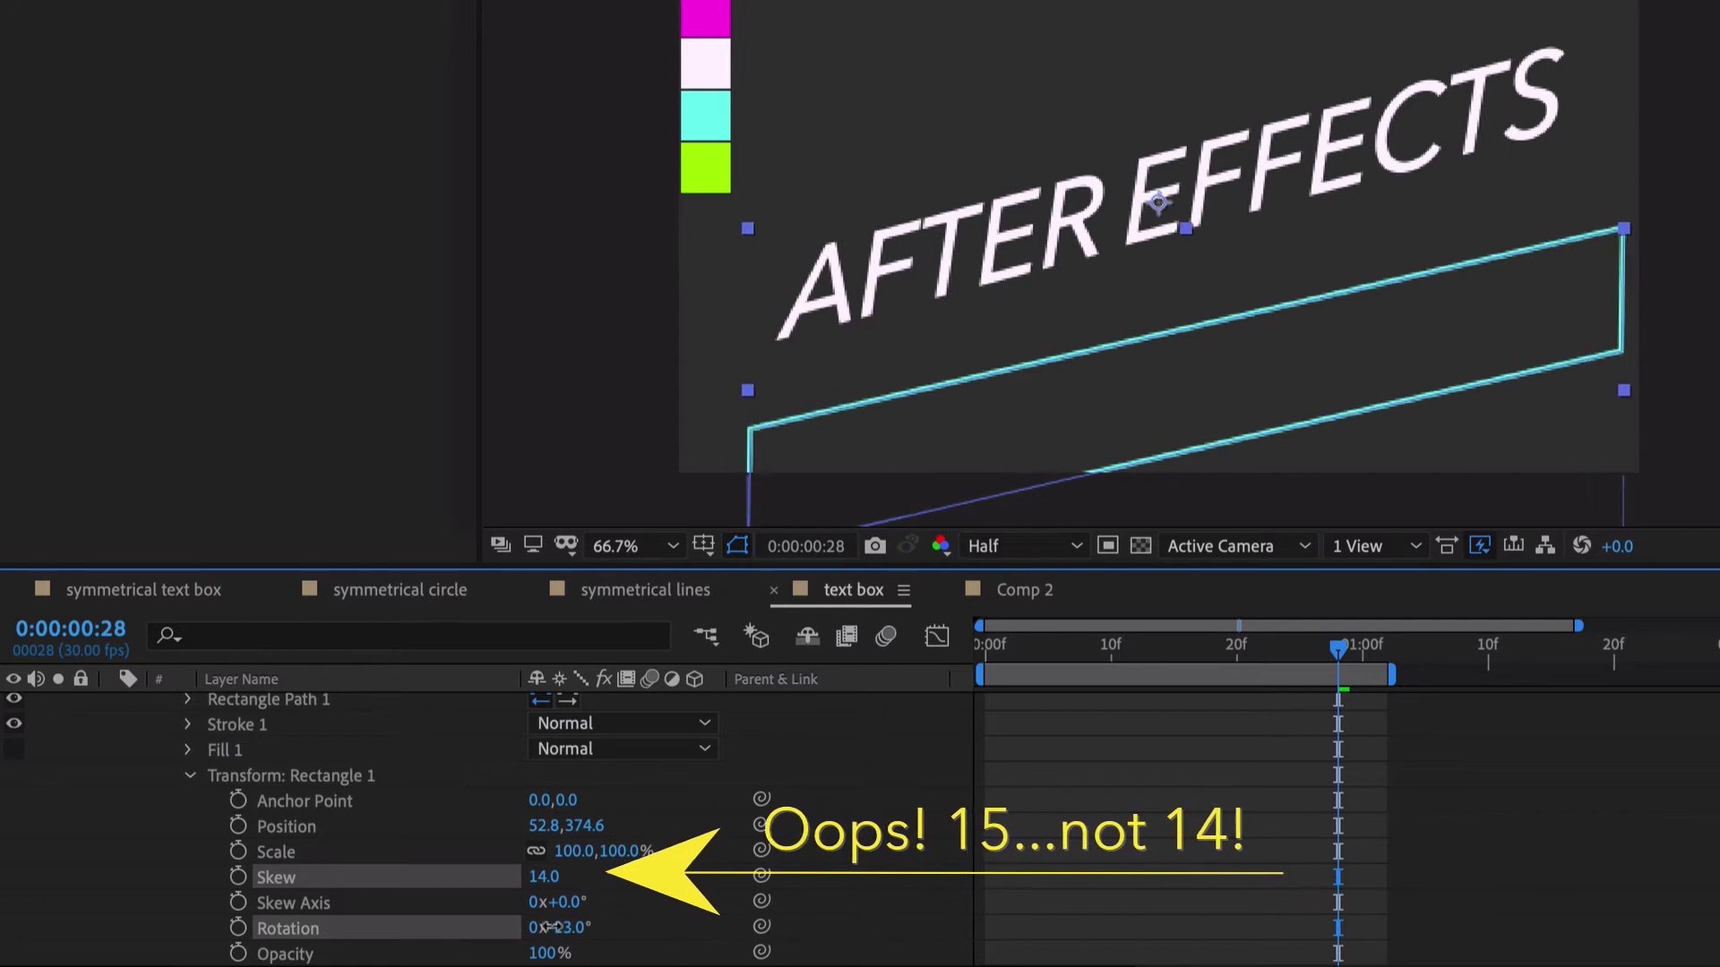
click(564, 927)
key(Down)
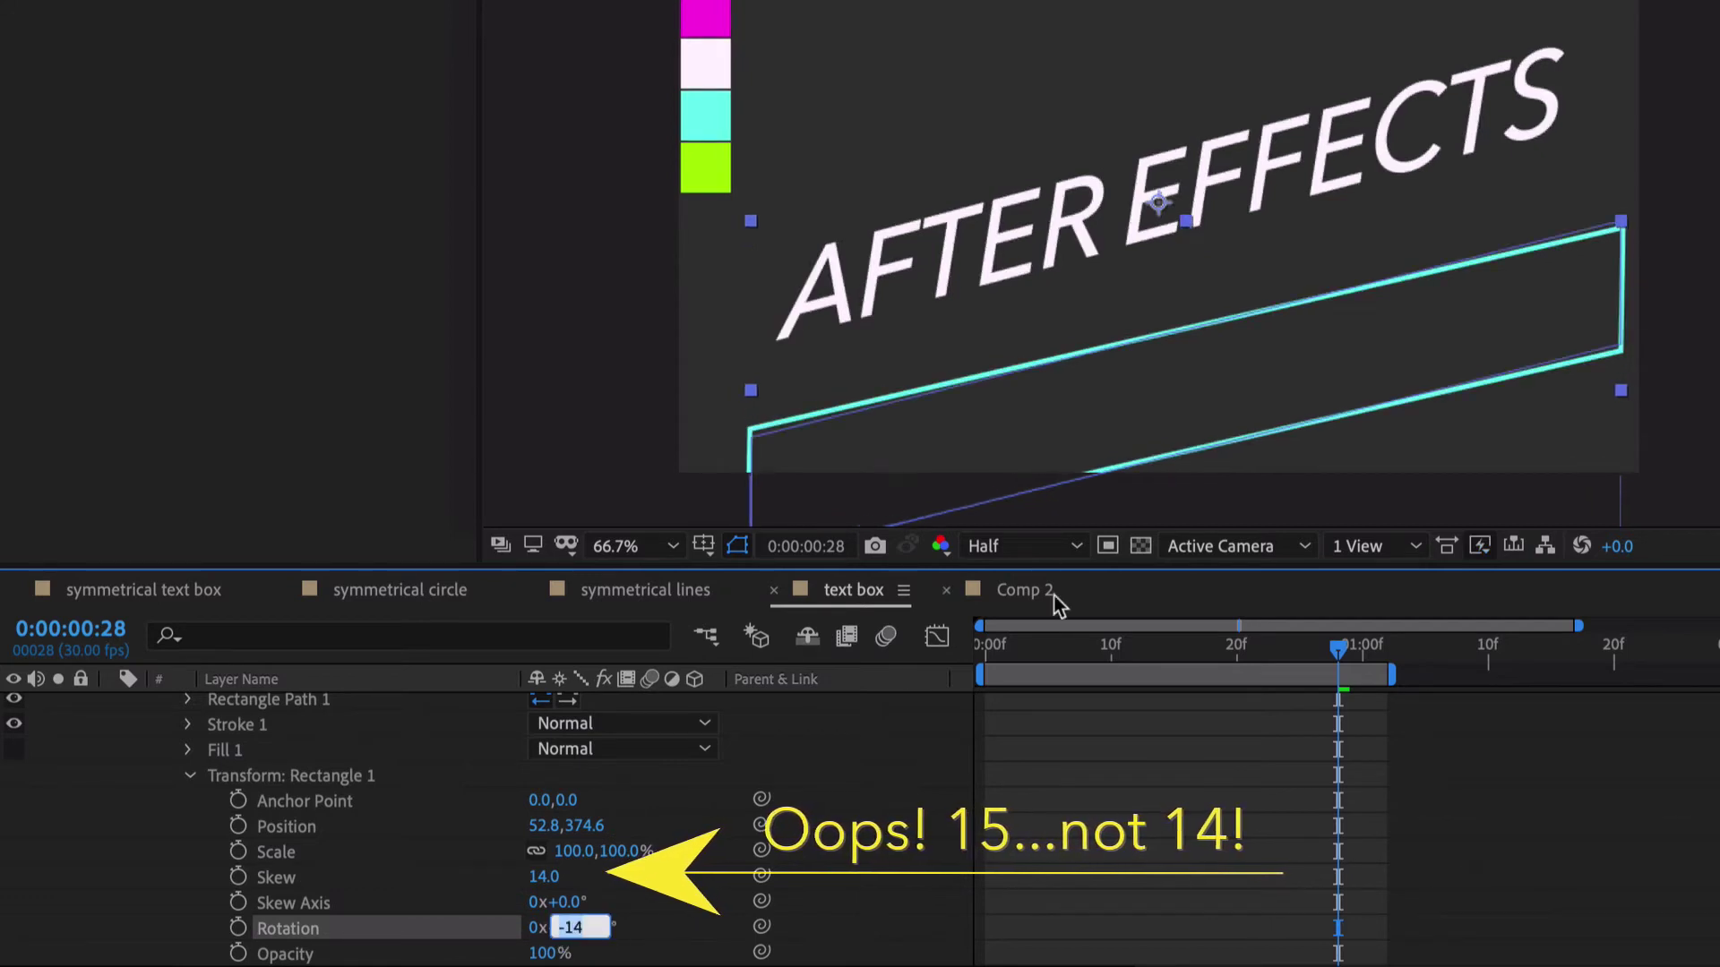
key(Return)
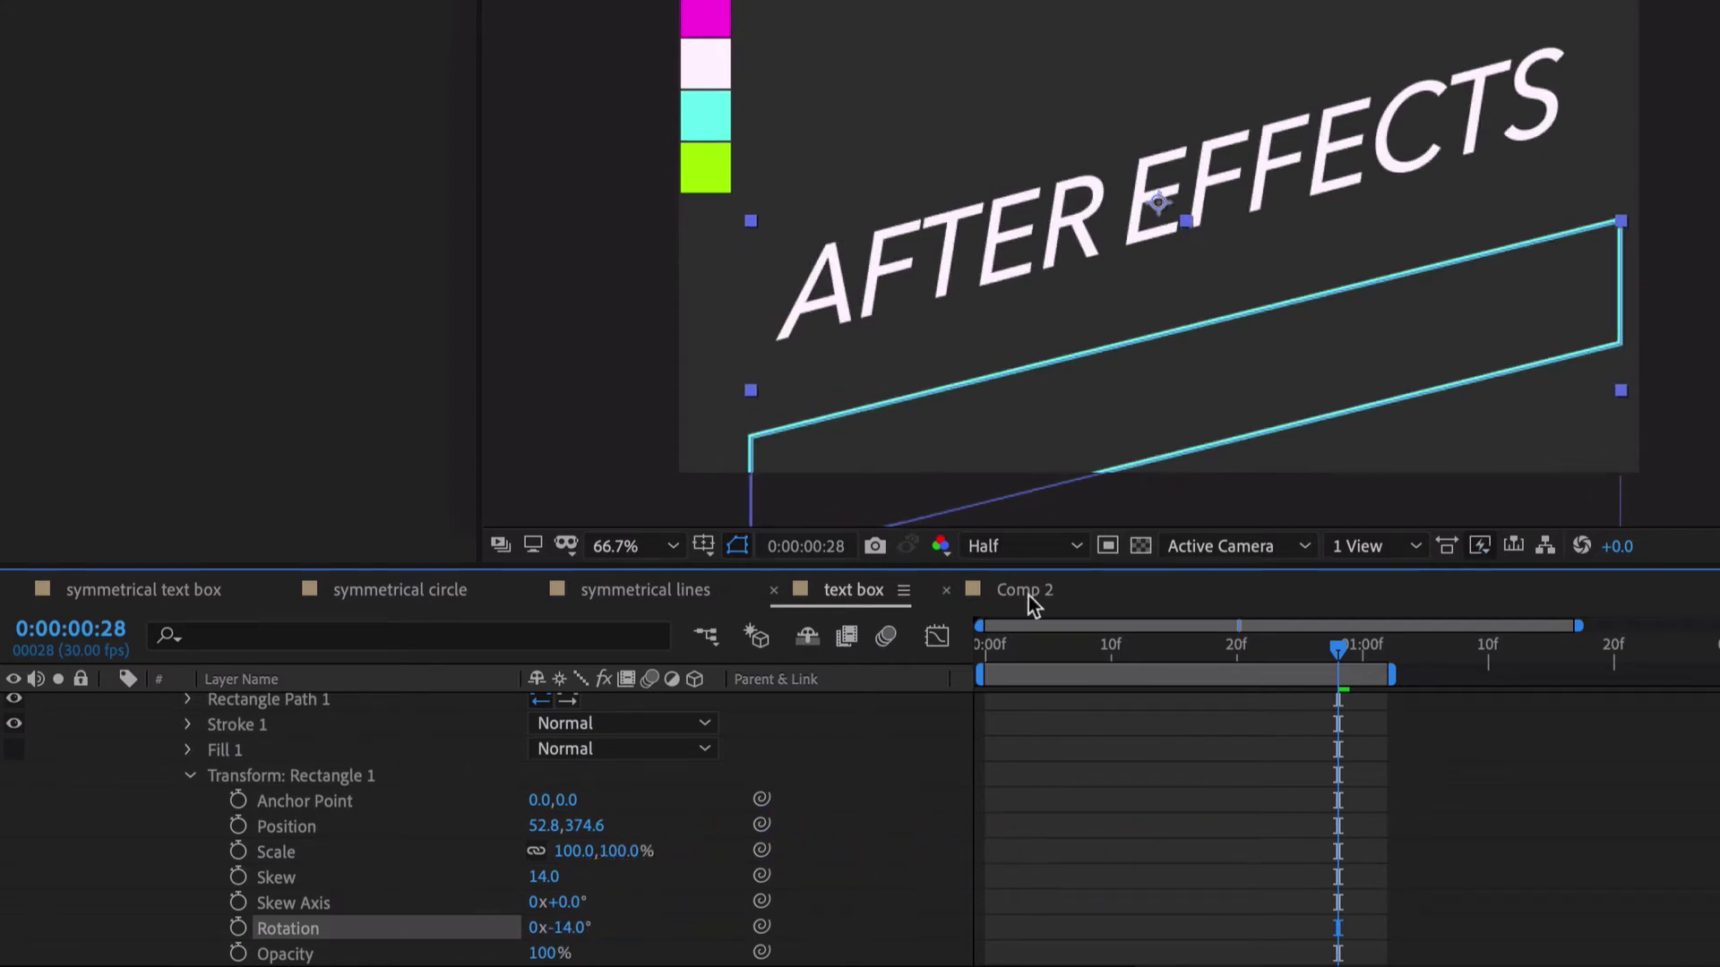
- Move the parallelogram group up so it surrounds the AFTER EFFECTS text
scroll(751, 770, down, 2)
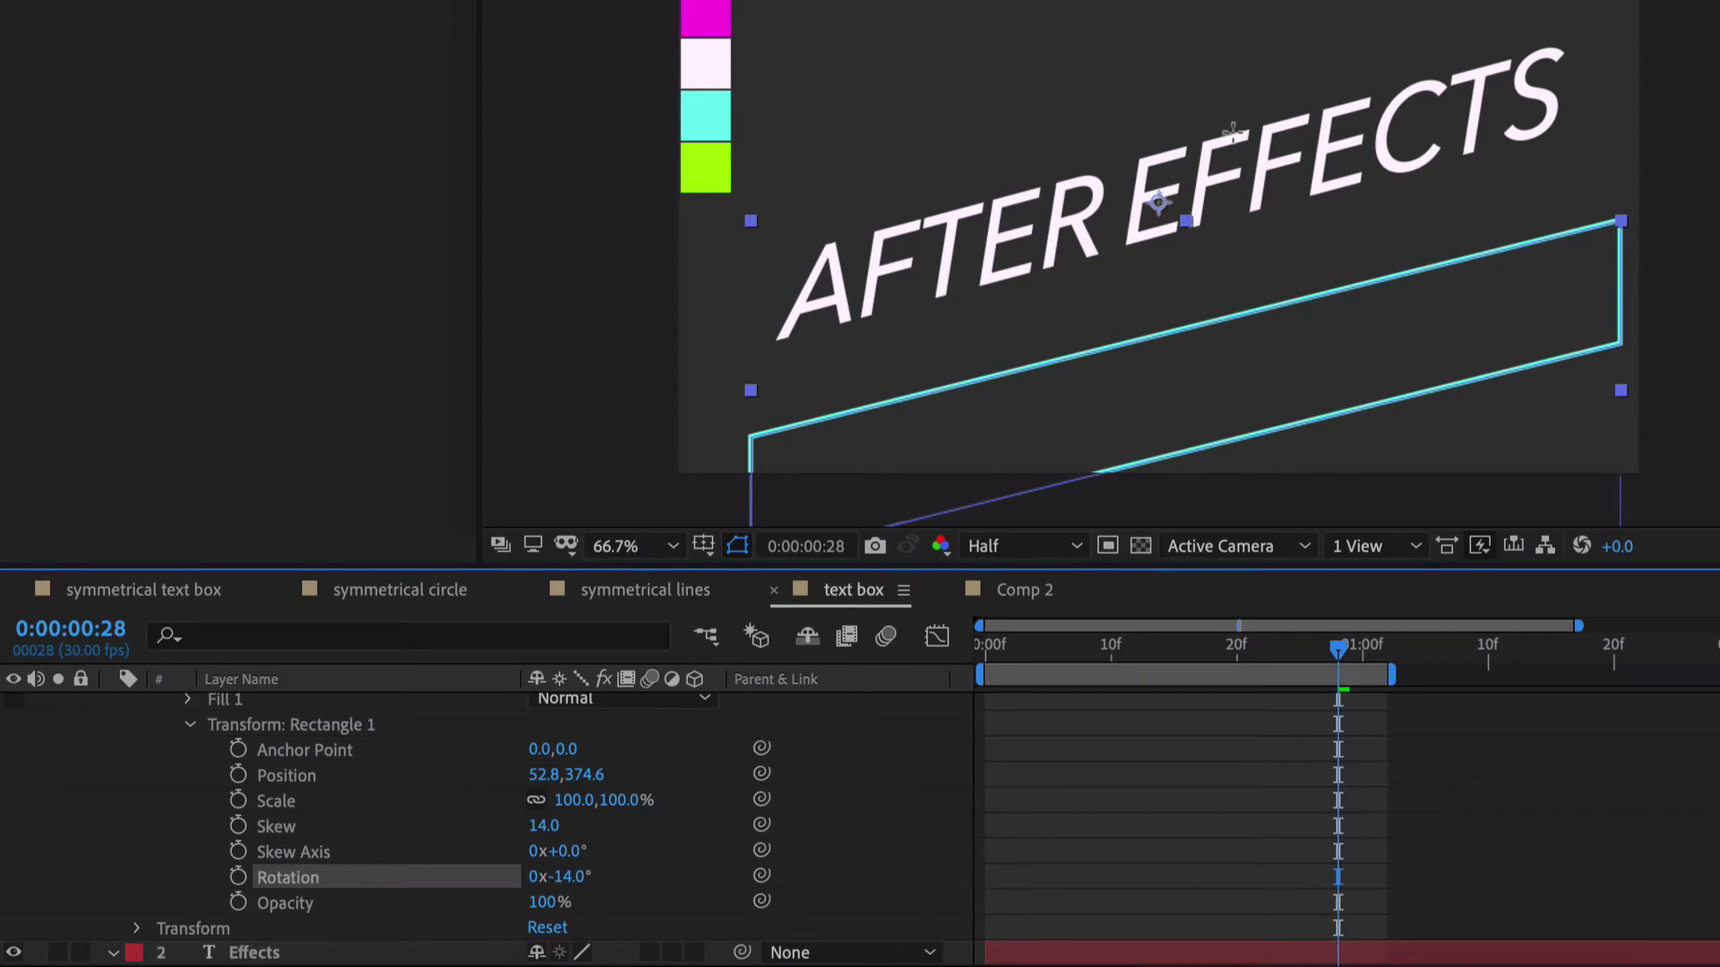
double_click(1236, 344)
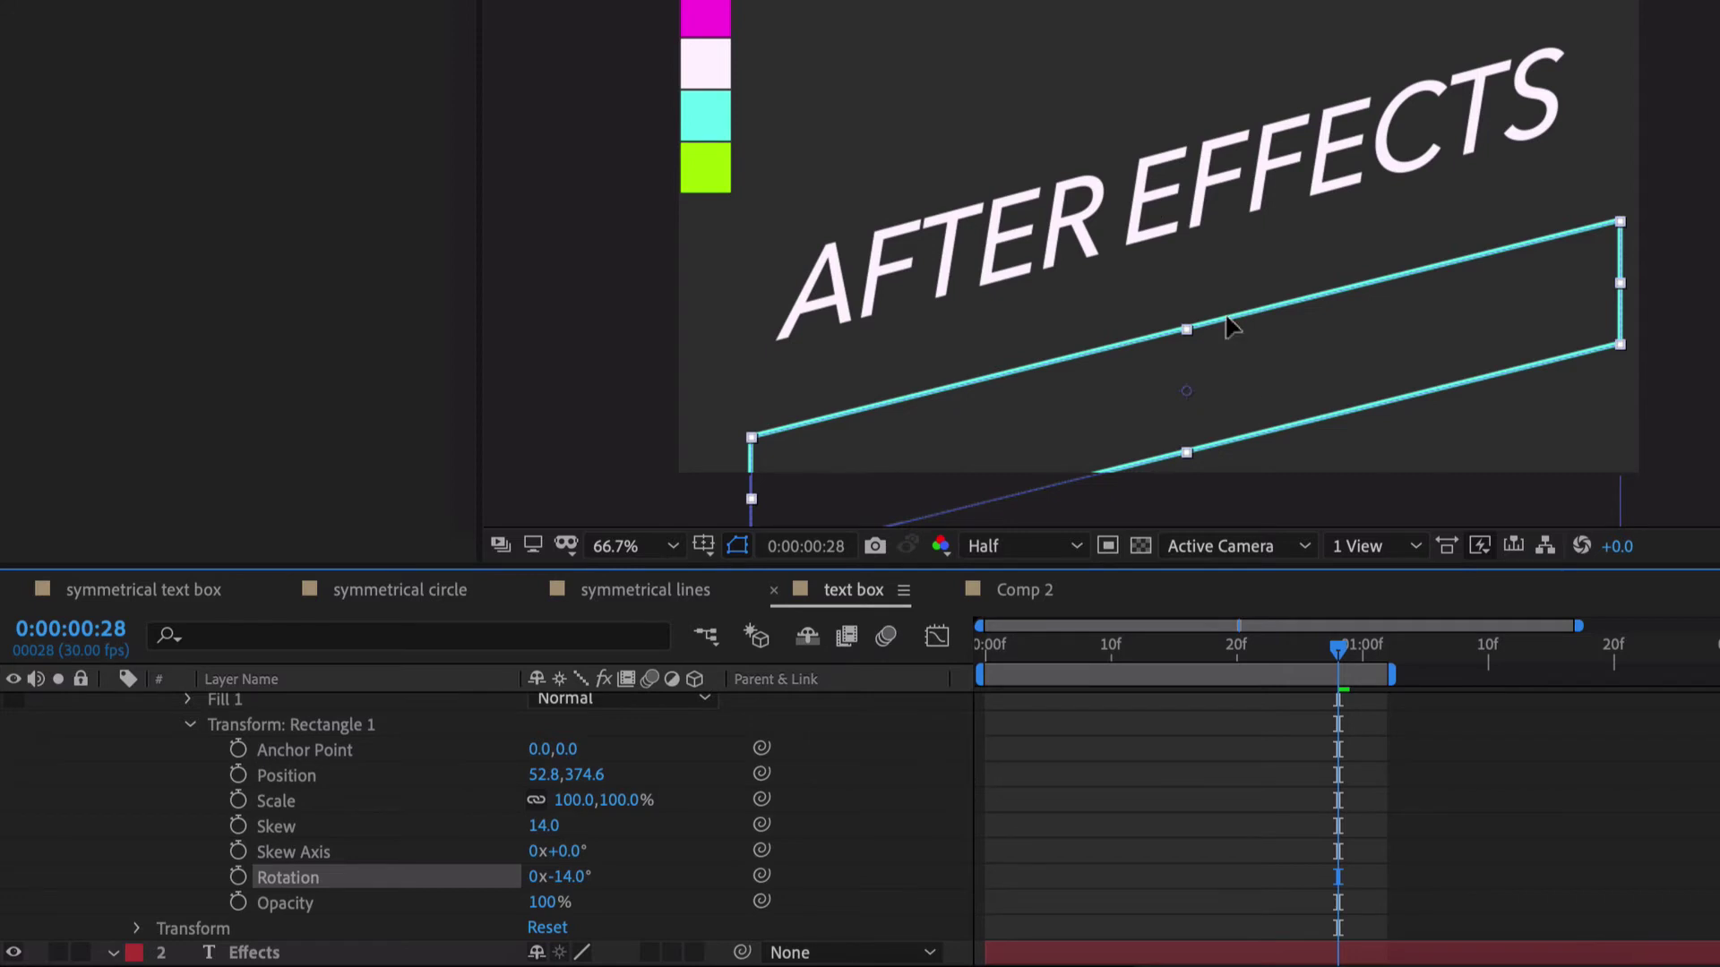
drag(1228, 327, 1216, 126)
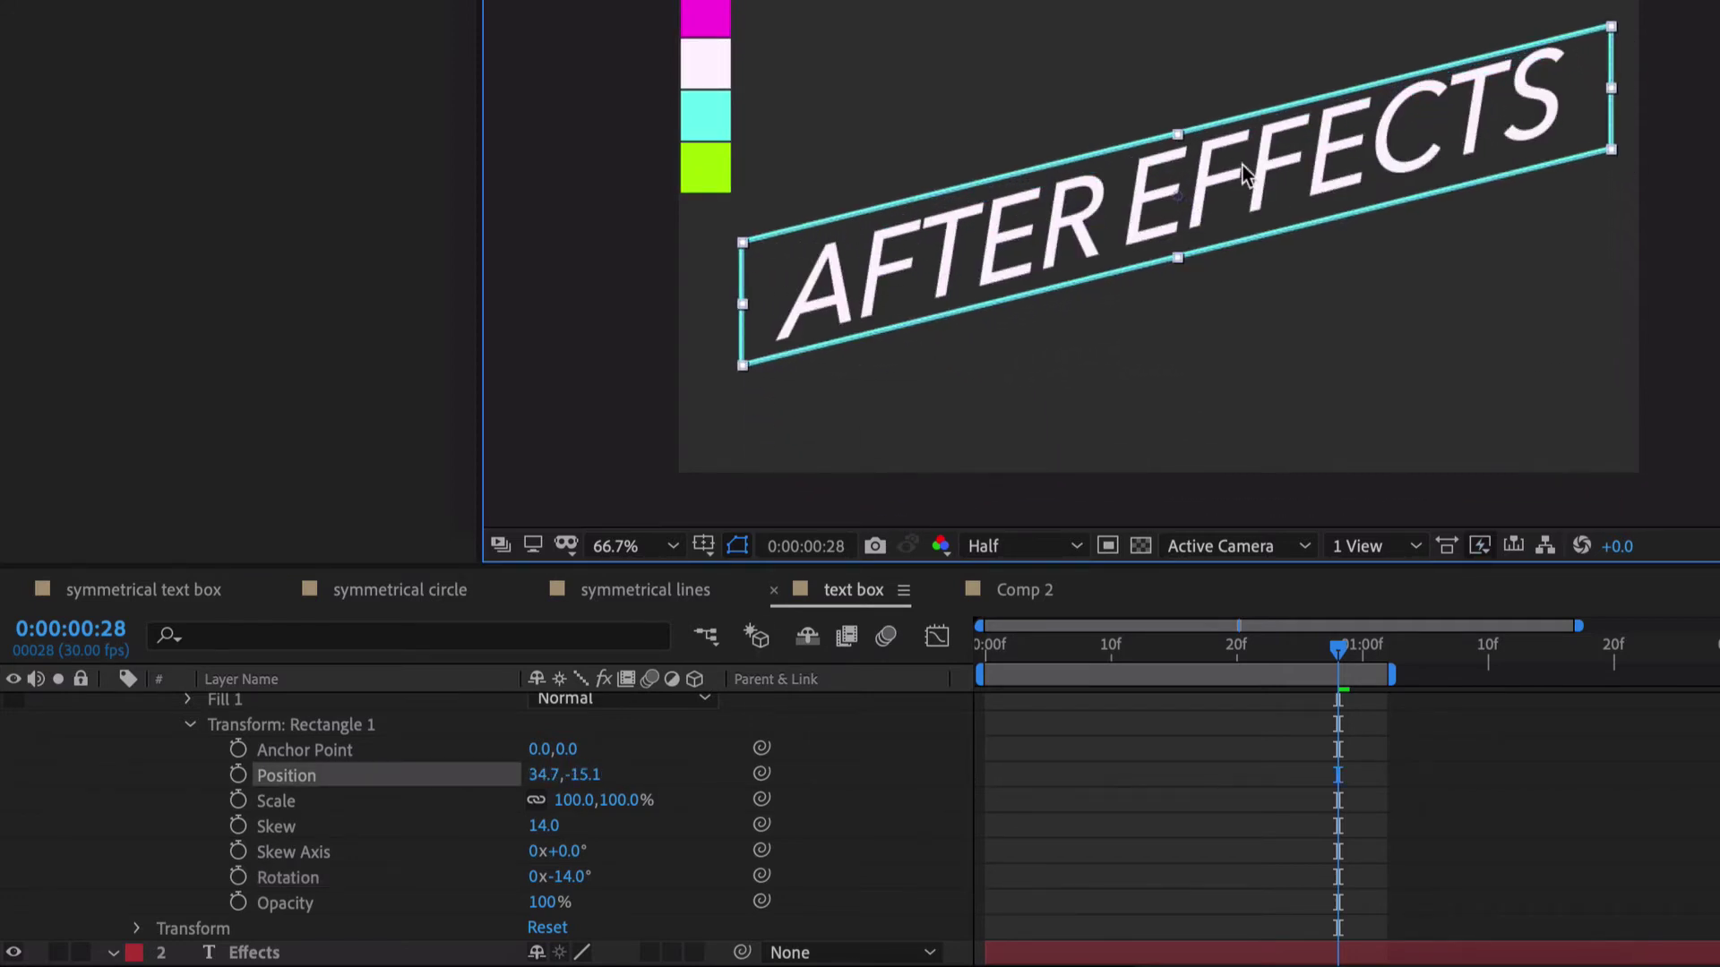
- Refine the rectangle to skew 15 and rotation -15°, and narrow its width to 96.5%
click(545, 827)
key(Up)
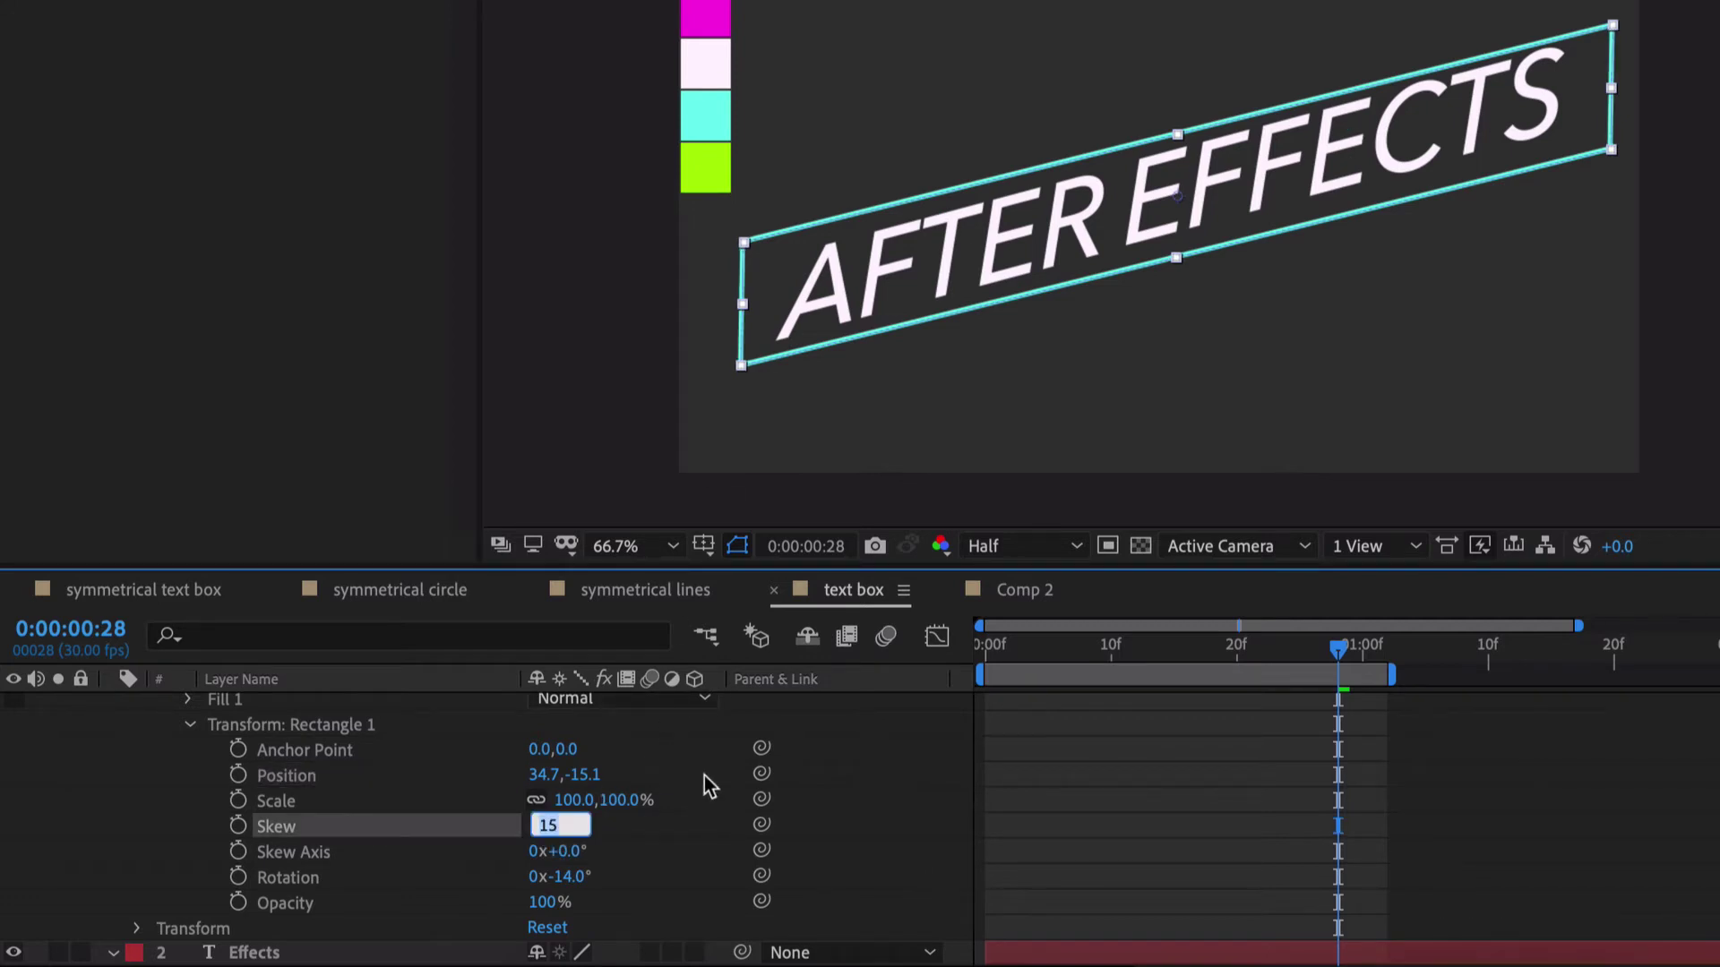
key(Up)
key(Down)
key(Return)
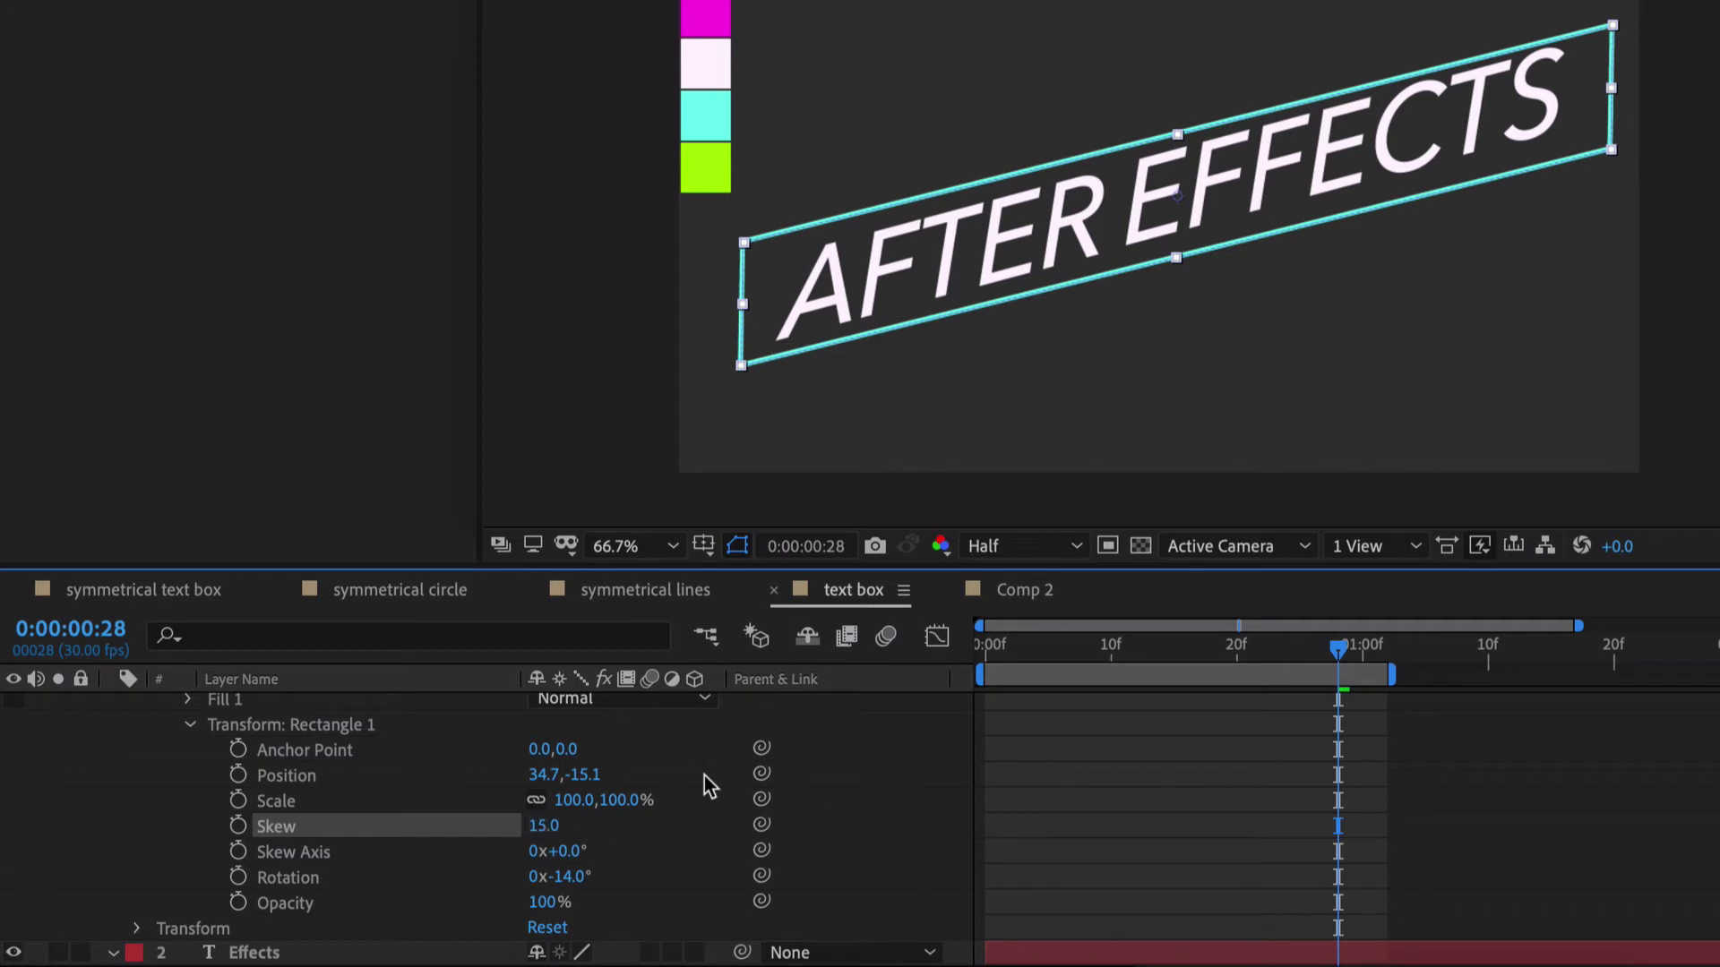
click(573, 876)
key(Down)
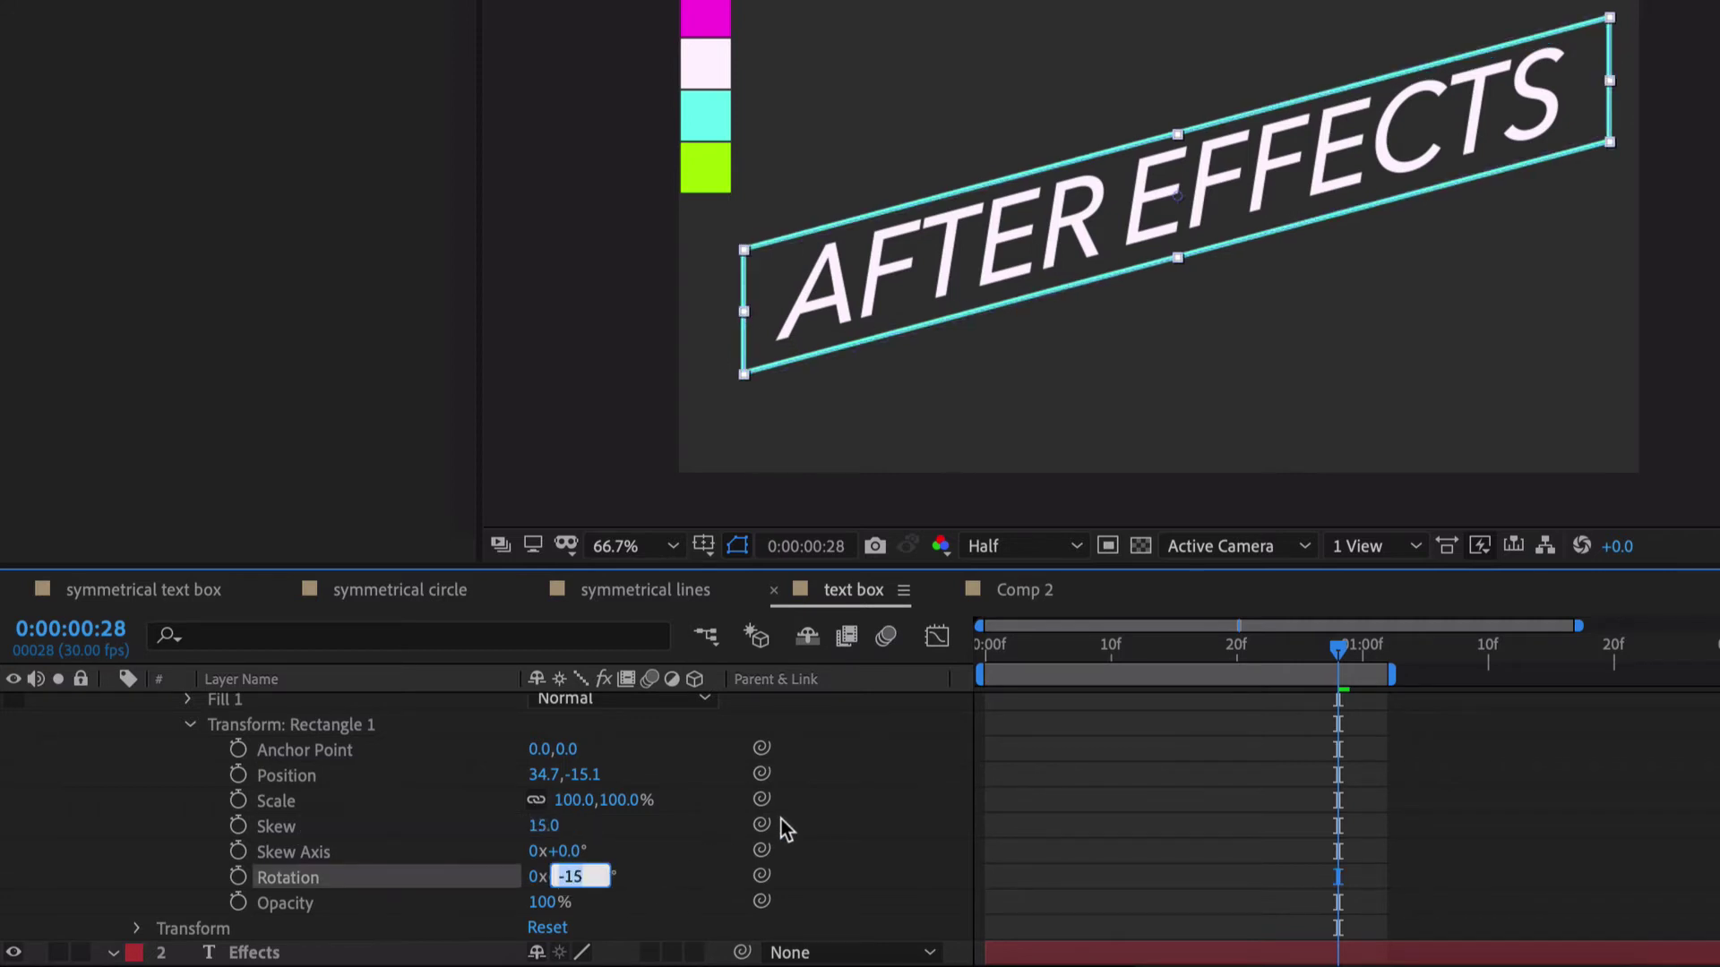
key(Return)
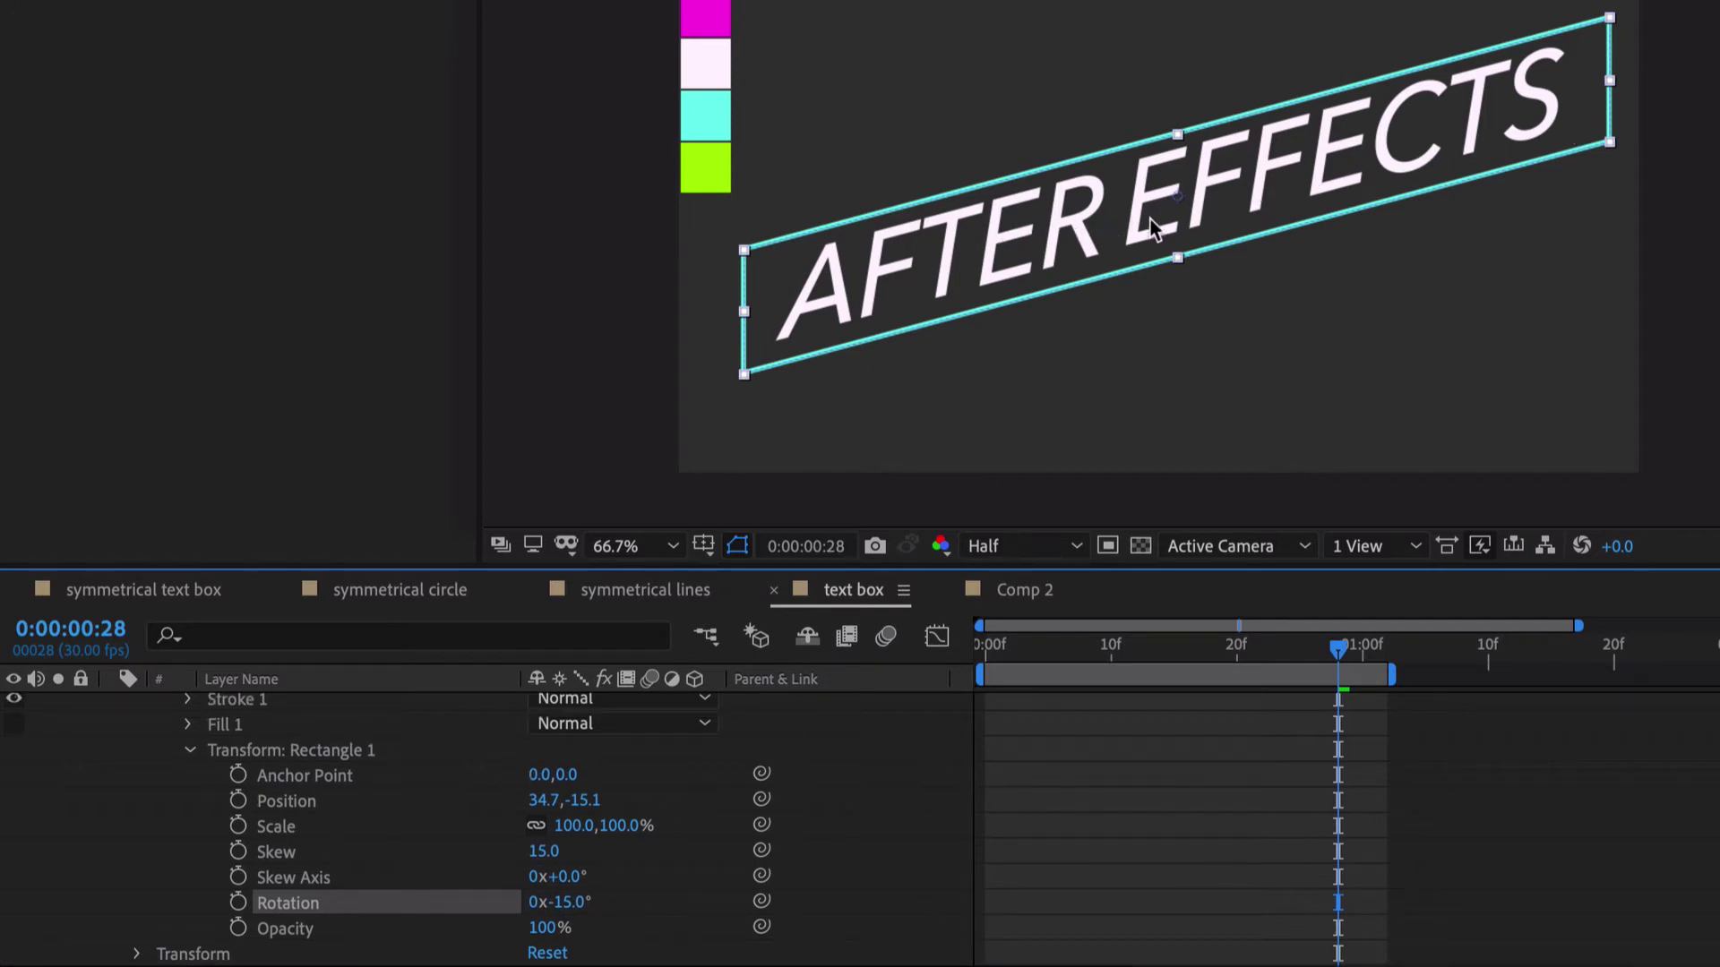
drag(744, 311, 758, 309)
scroll(572, 738, up, 3)
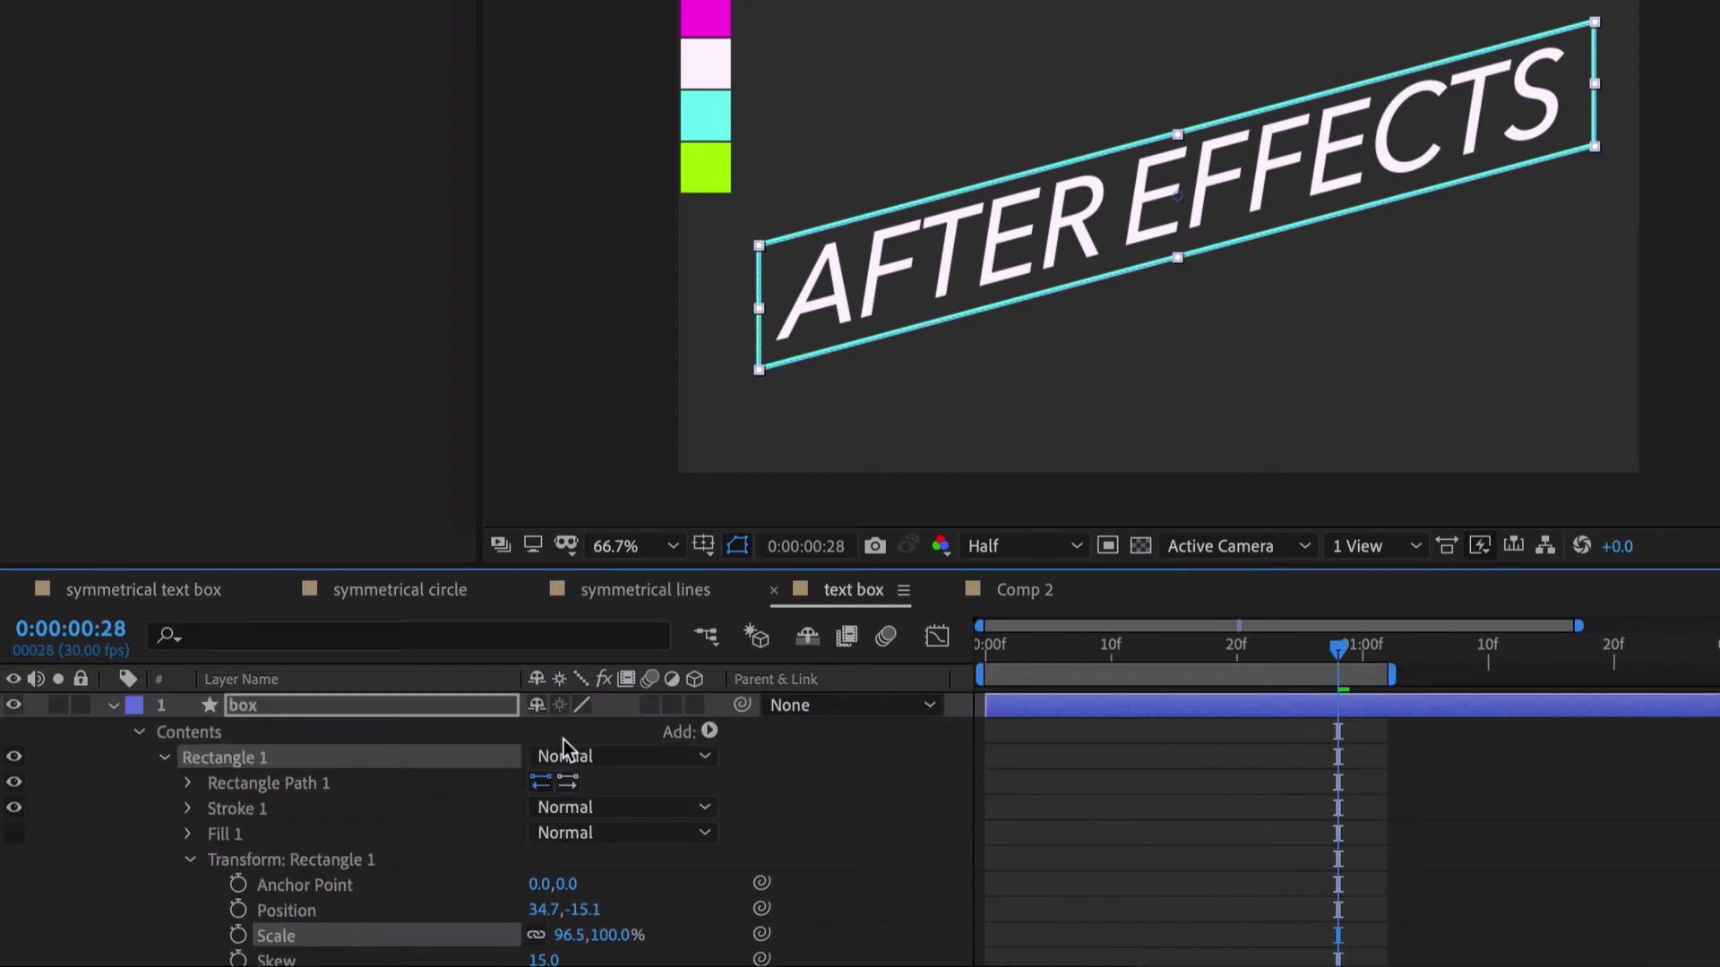
- Add Trim Paths to the box shape and set its Start to 50%
click(710, 732)
click(770, 842)
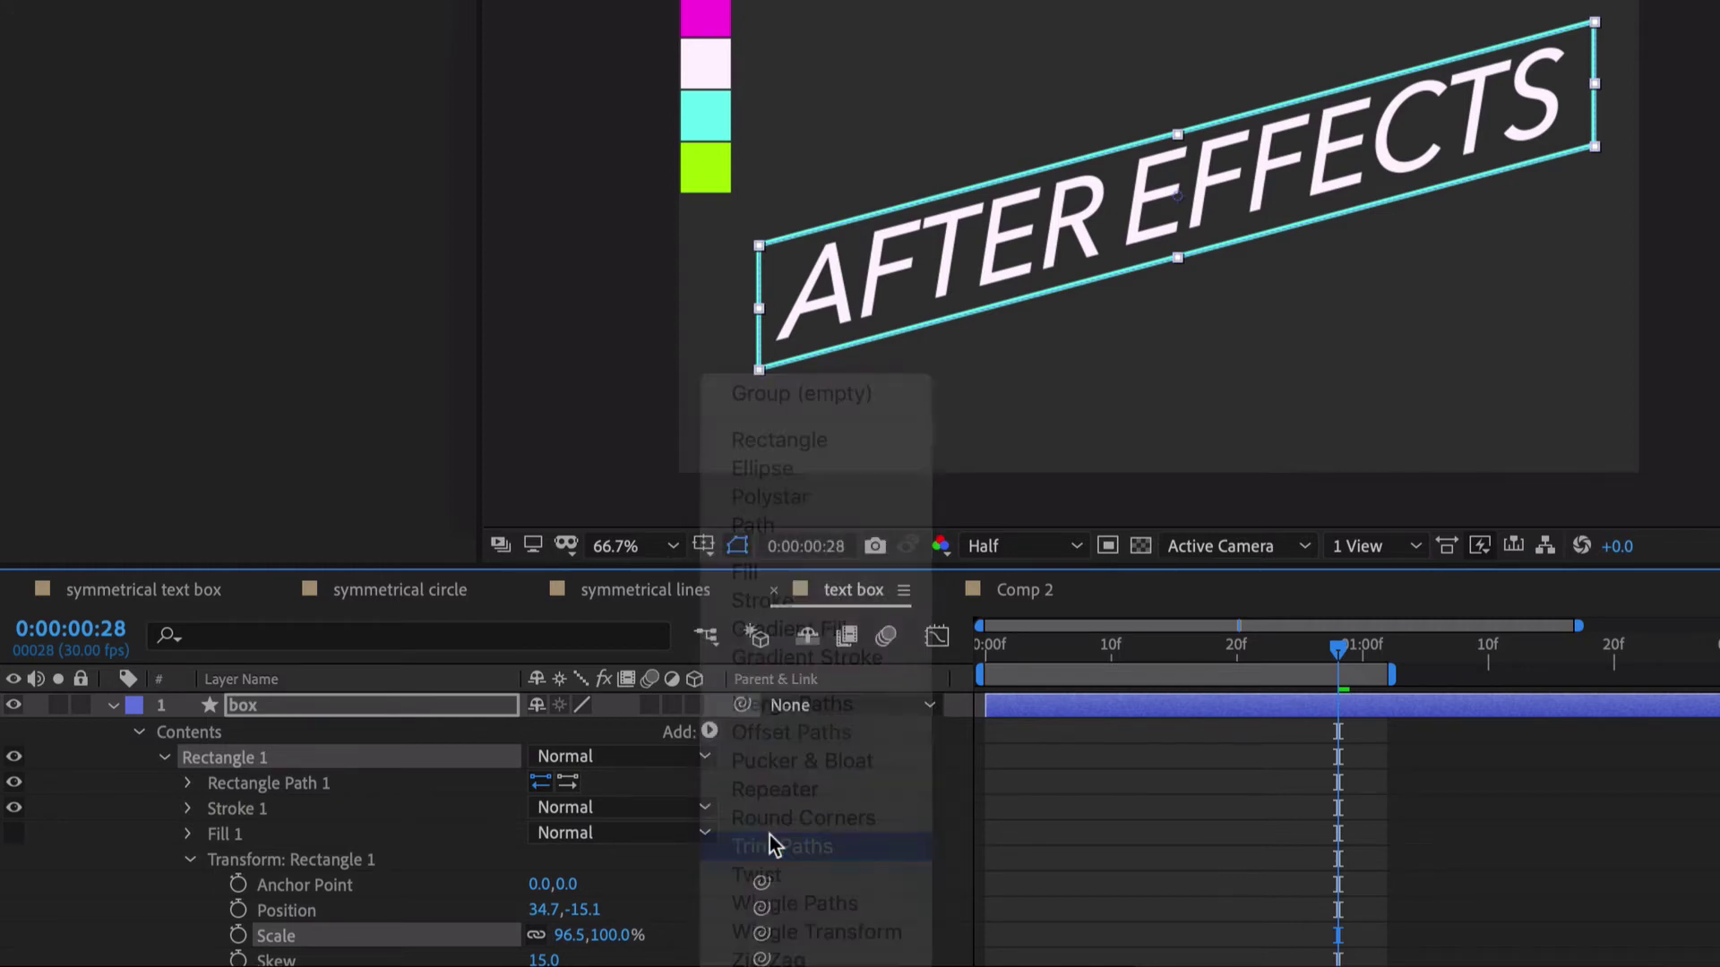
click(188, 809)
drag(541, 833, 573, 811)
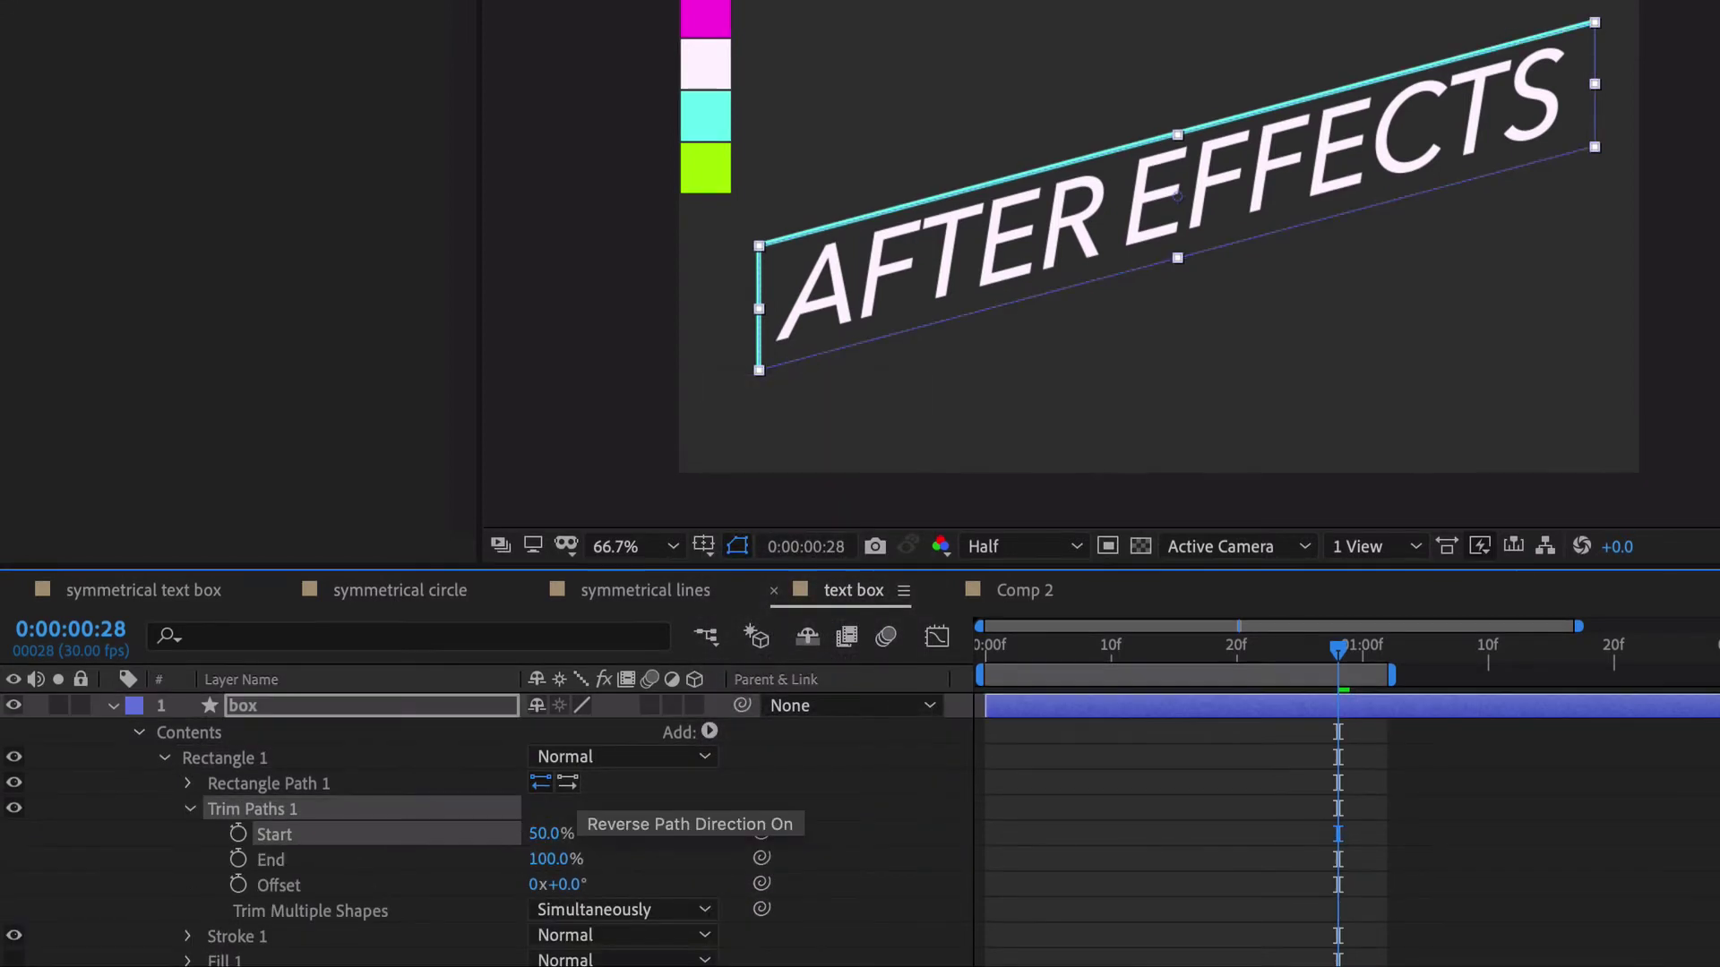
click(551, 858)
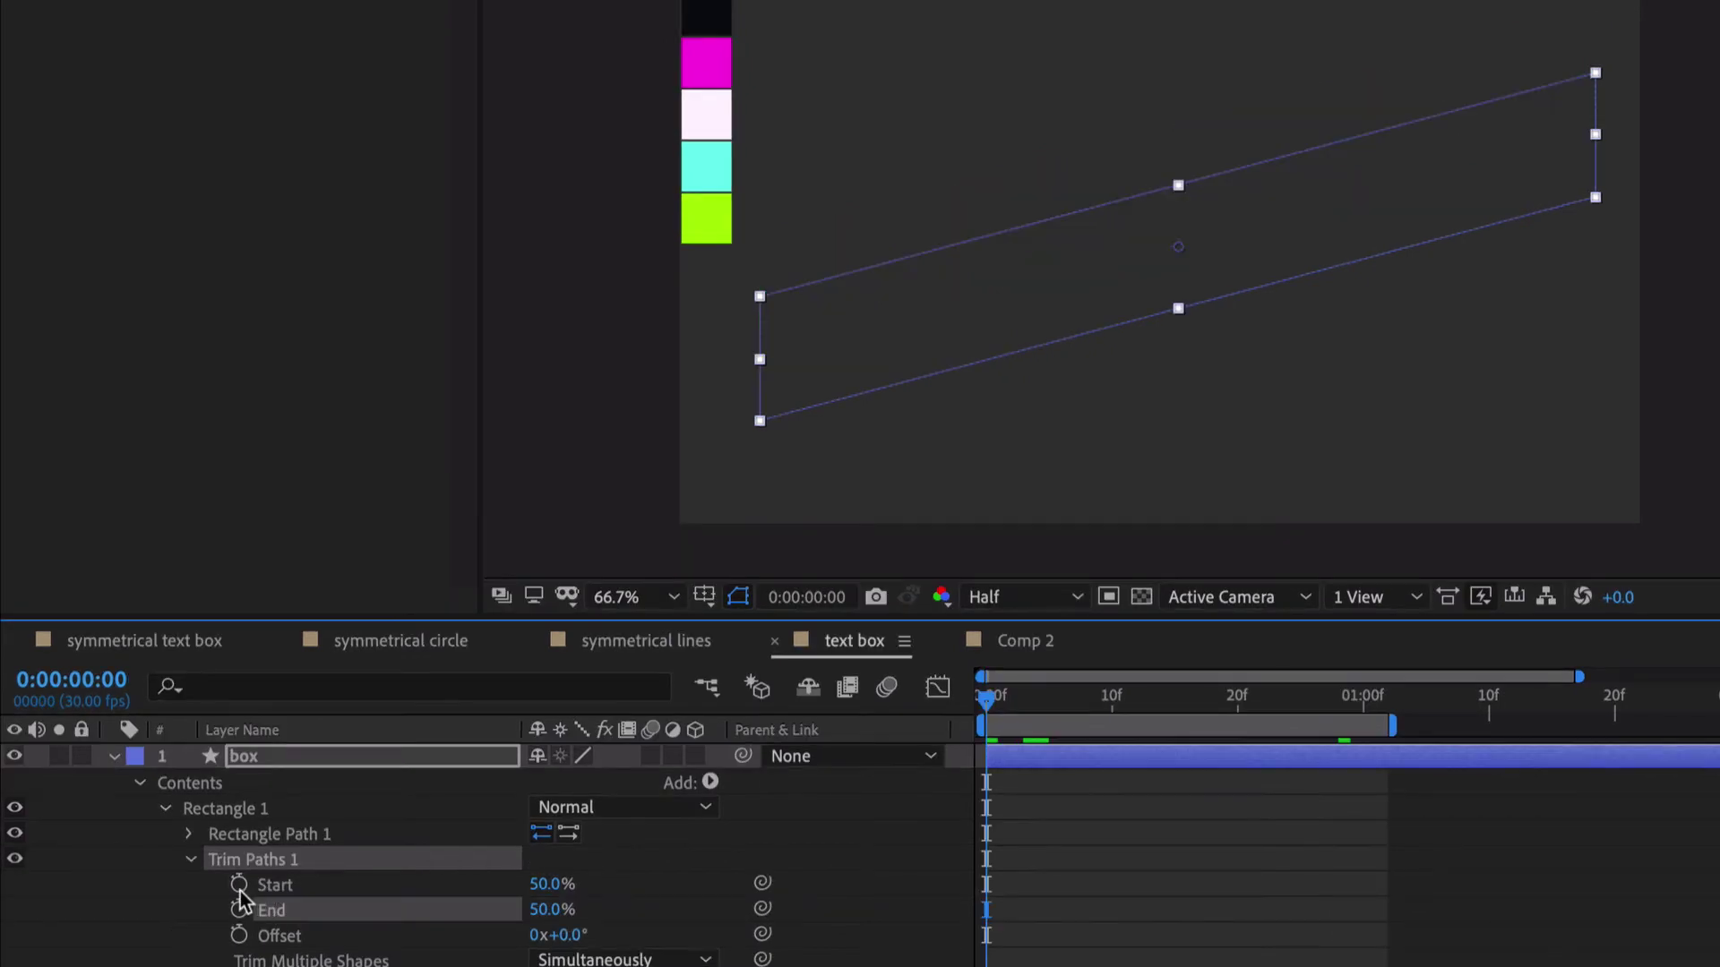
- Keyframe Trim Paths Start from 50% at frame 0 to 0% at one second, then preview
click(238, 885)
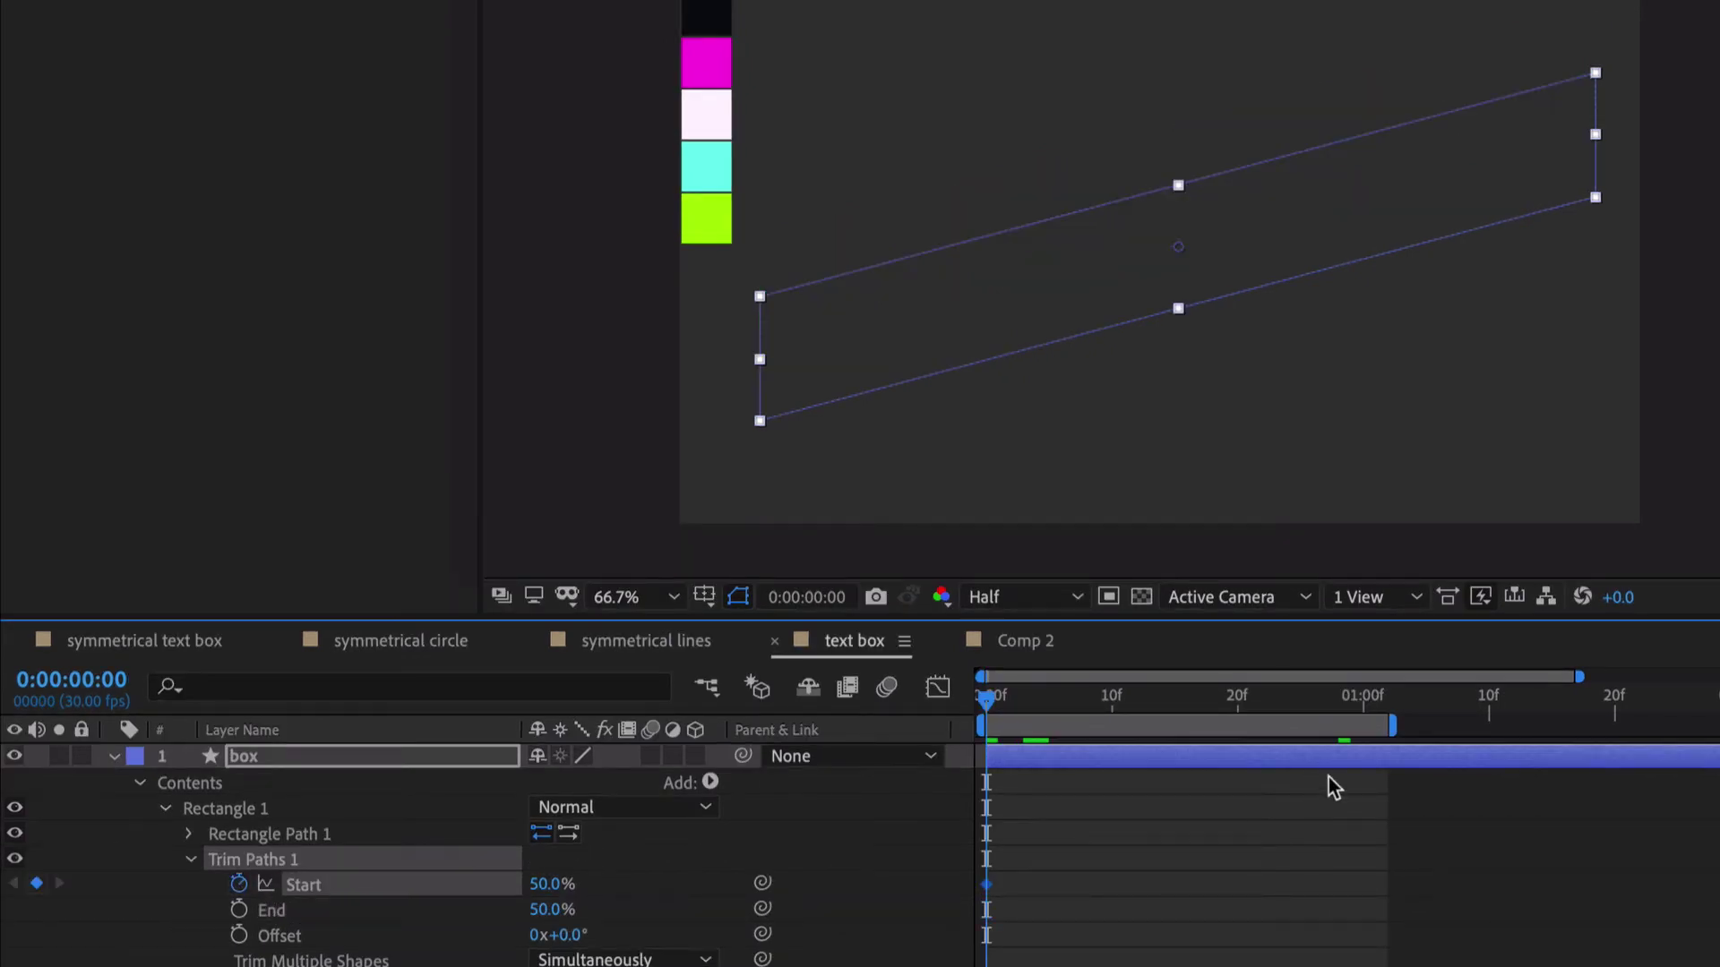
drag(1287, 703, 1362, 706)
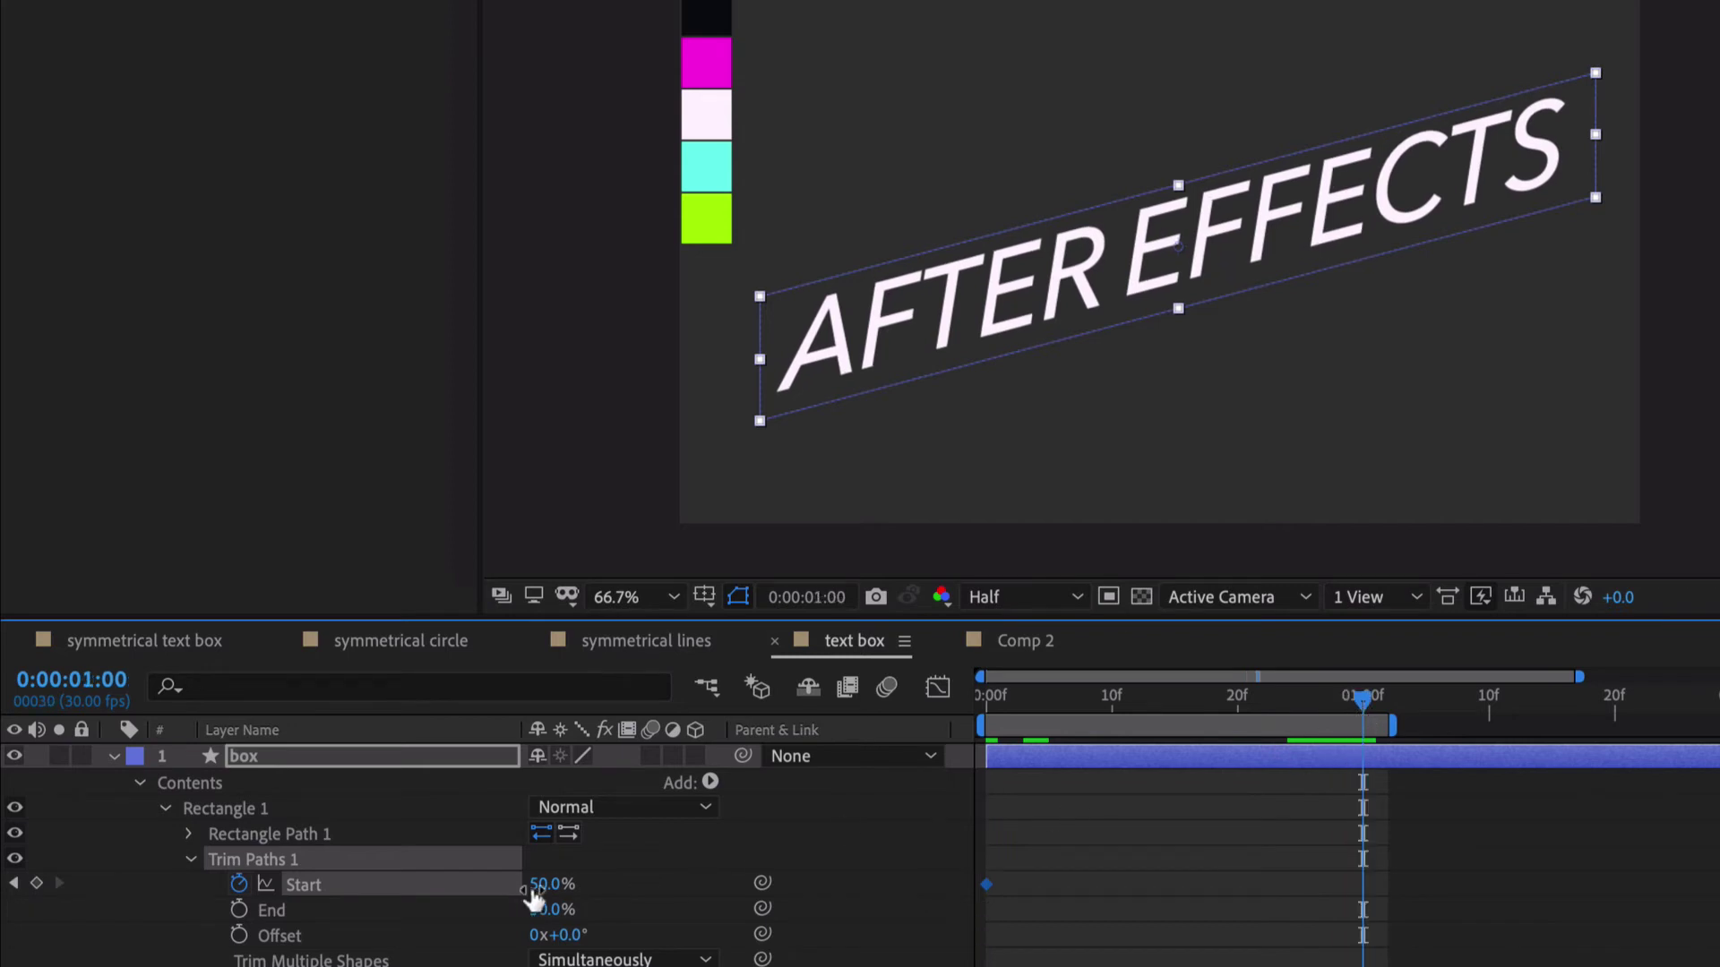
drag(535, 886, 458, 889)
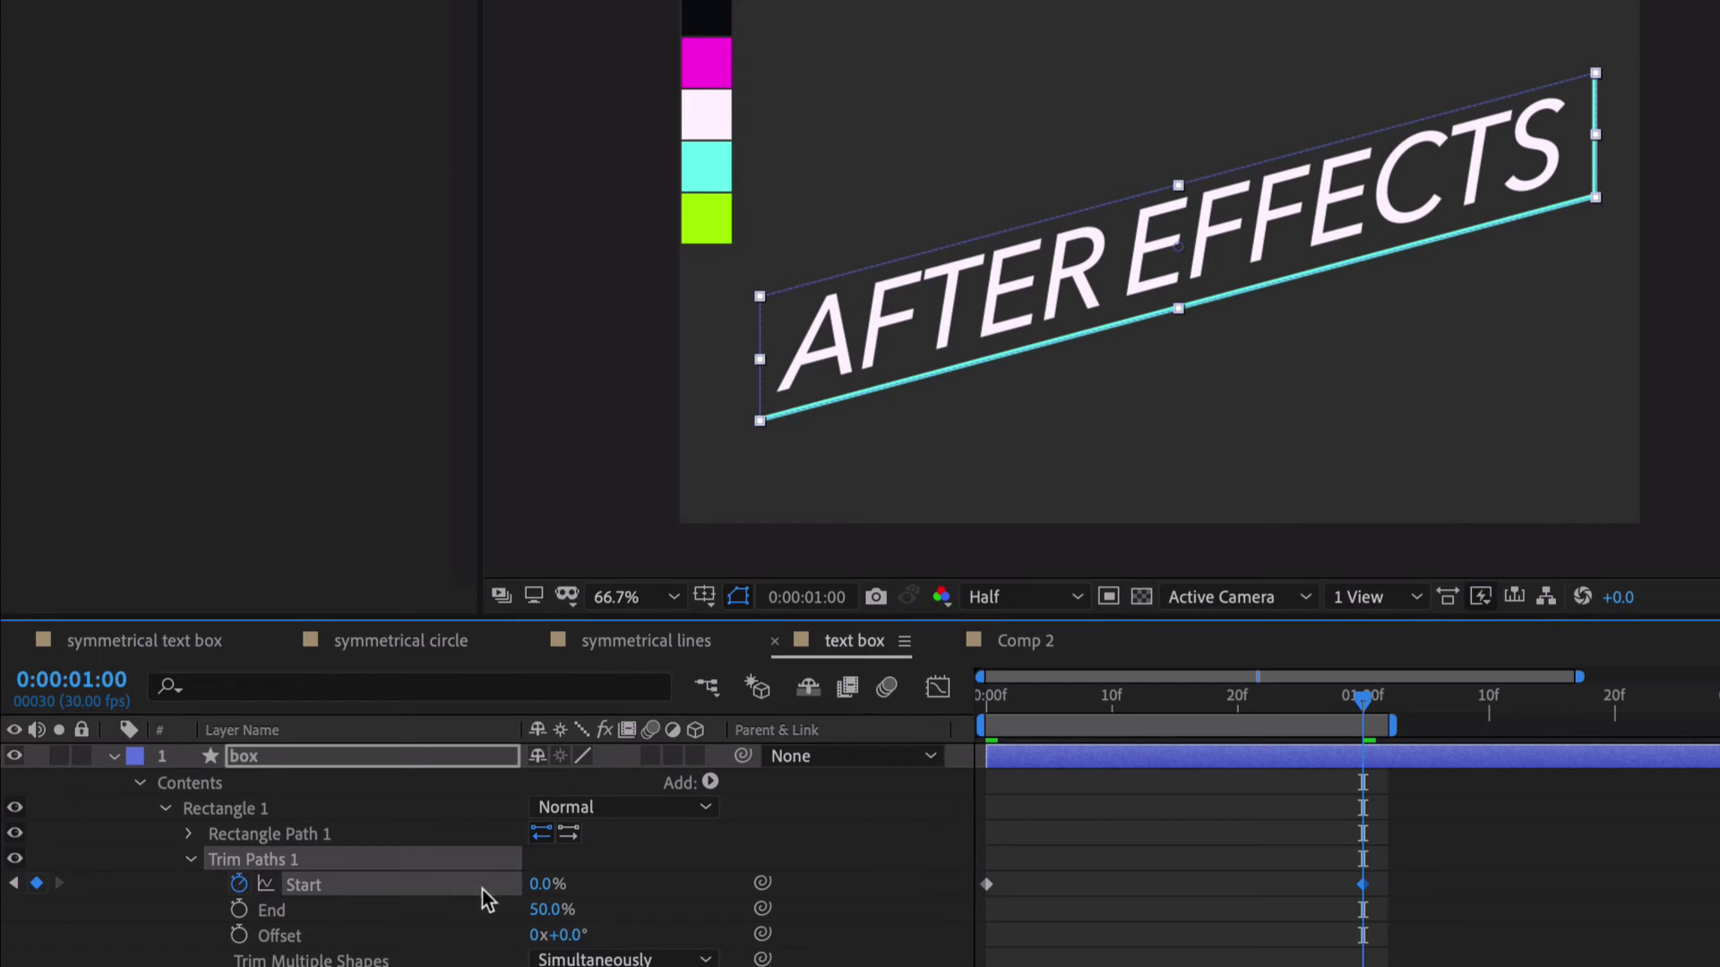
key(space)
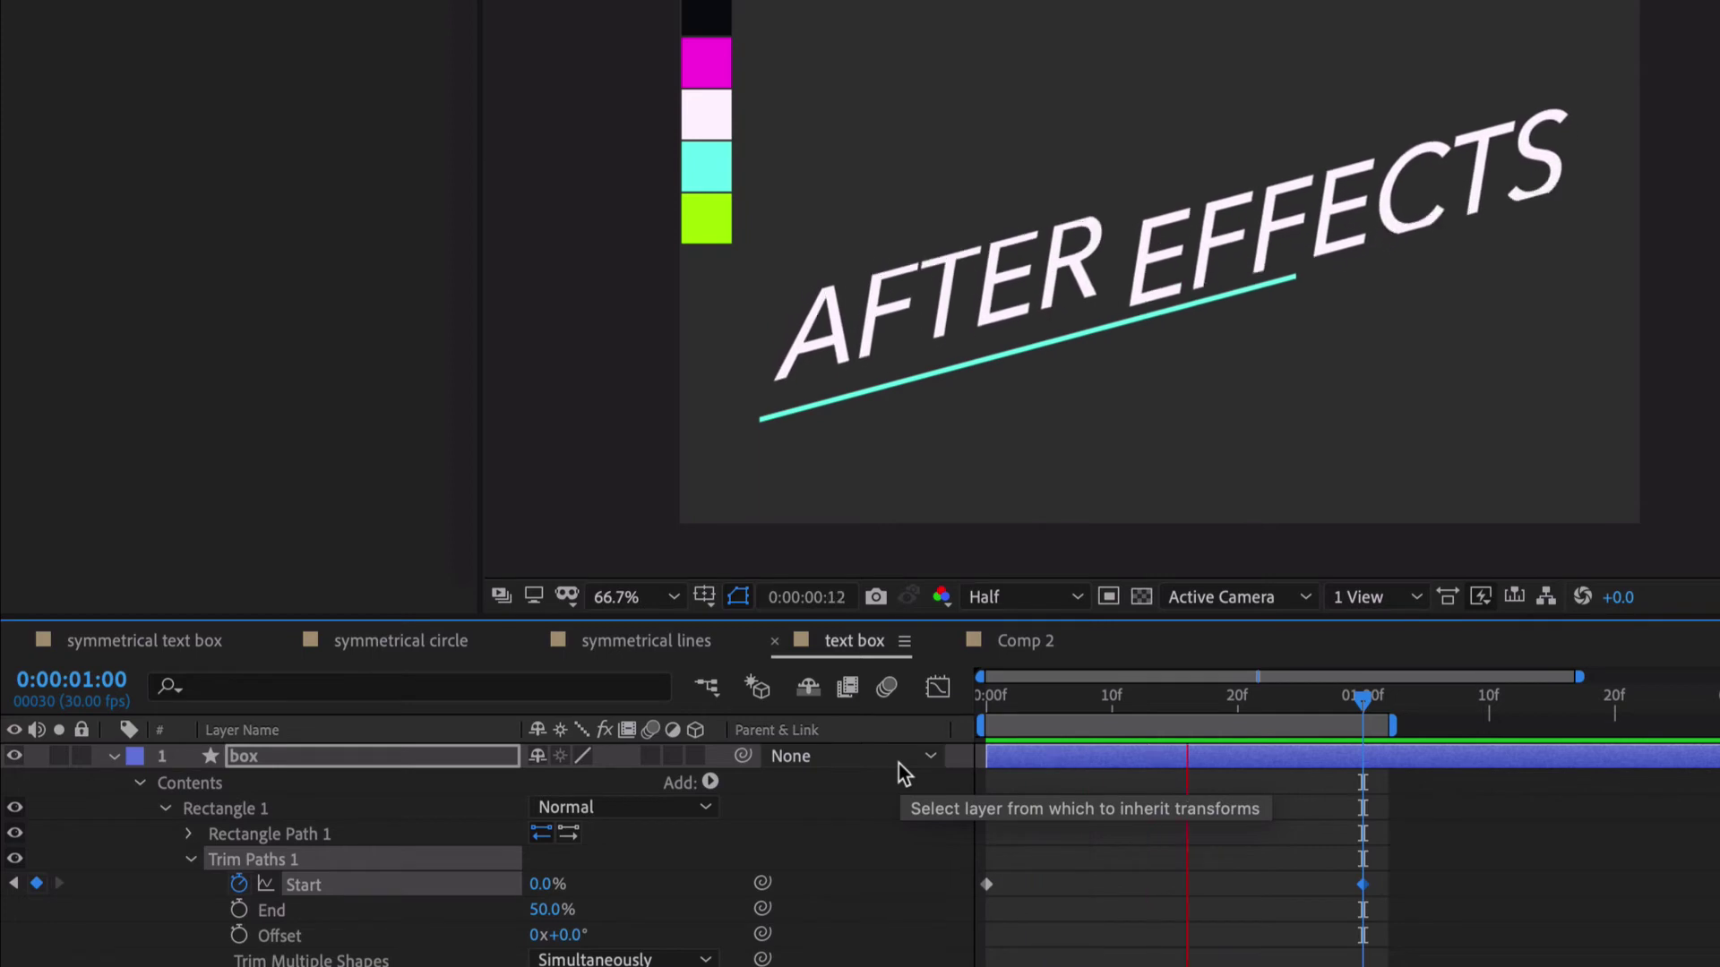
- Easy-ease both Start keyframes and drag the speed graph influence handles for a sharper ease
click(436, 889)
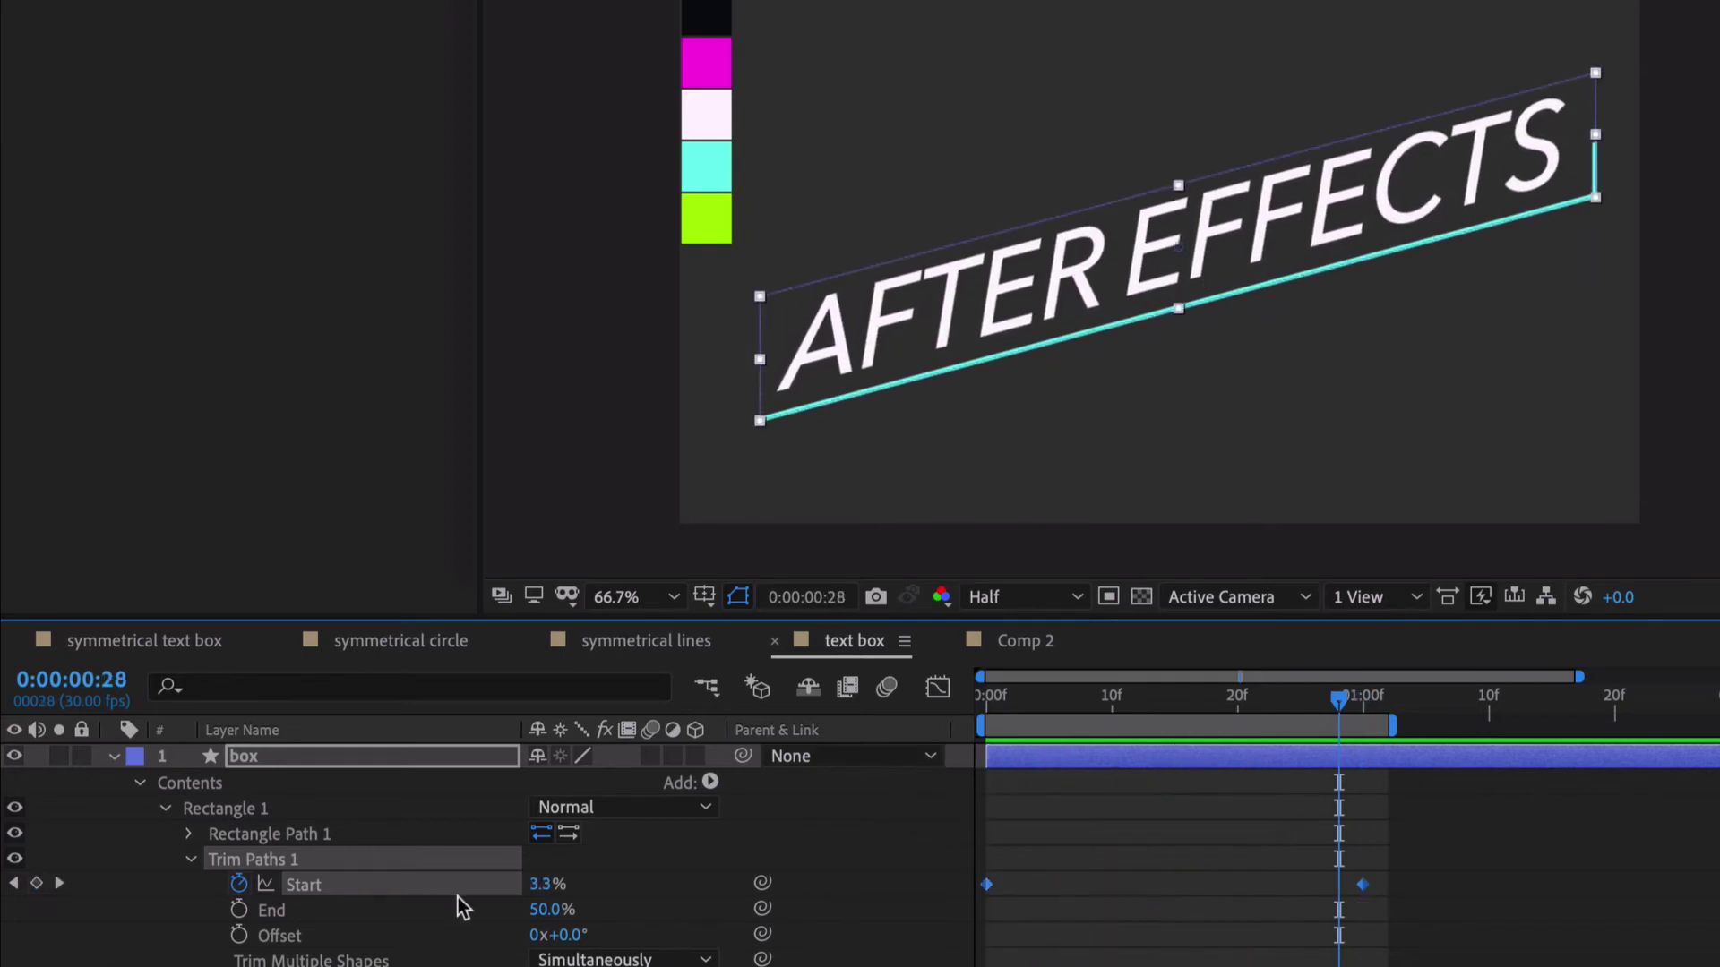
key(F9)
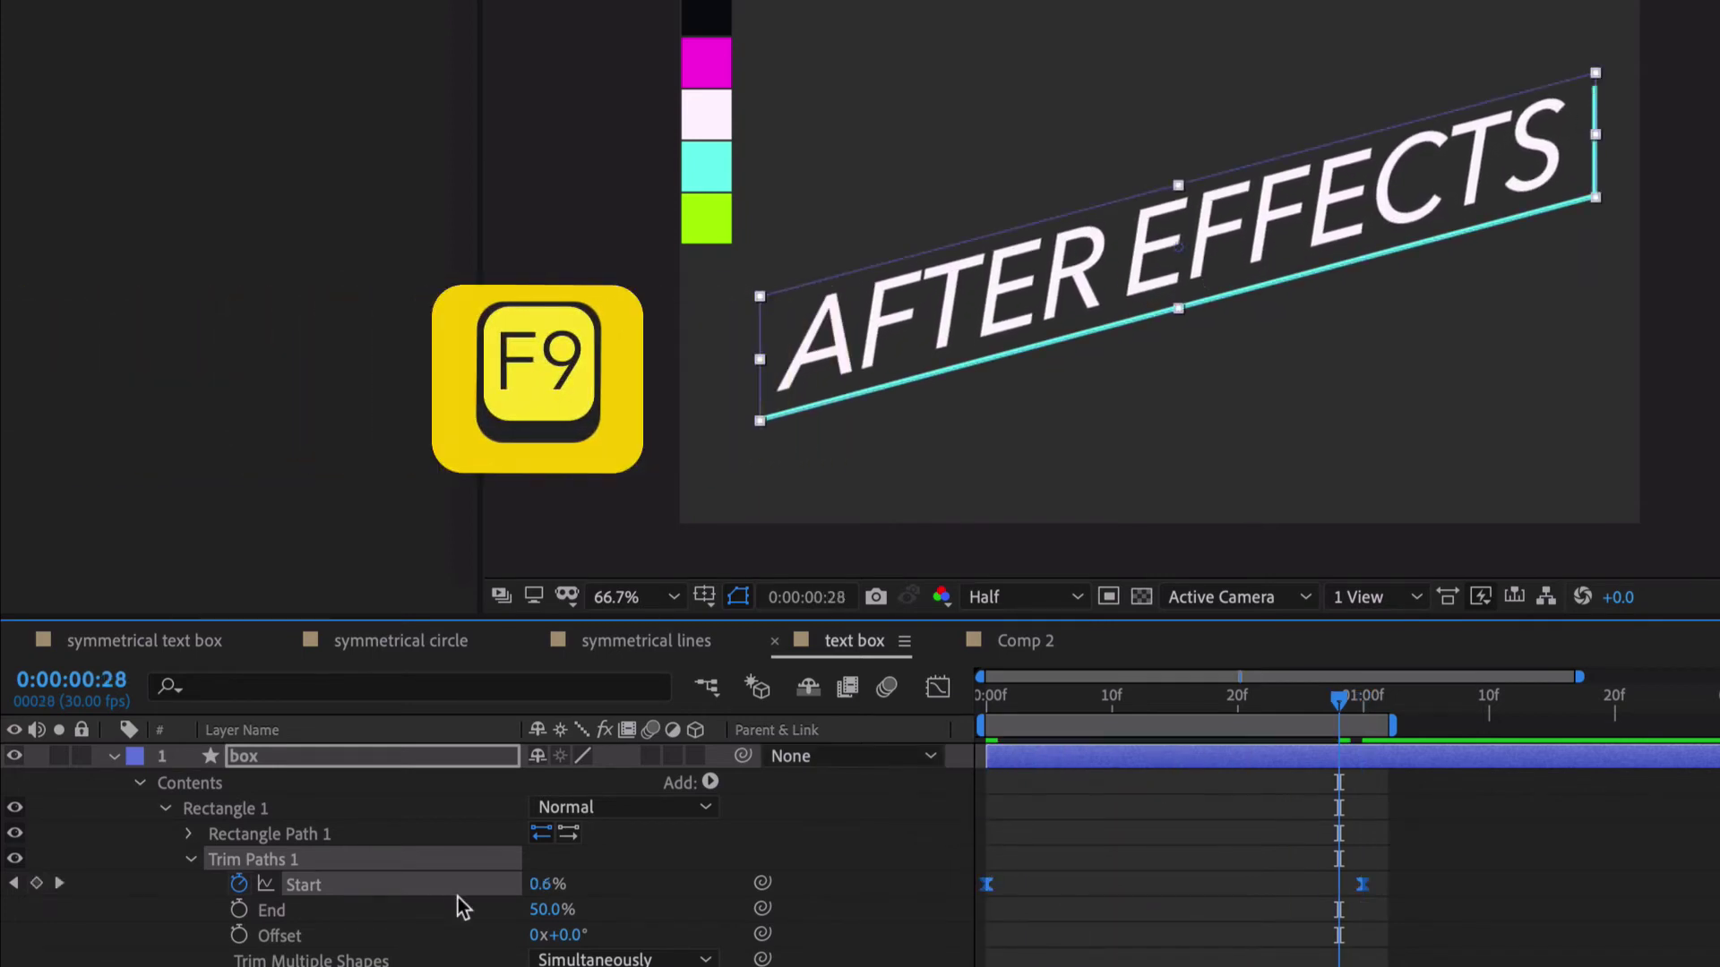
click(937, 687)
click(1363, 760)
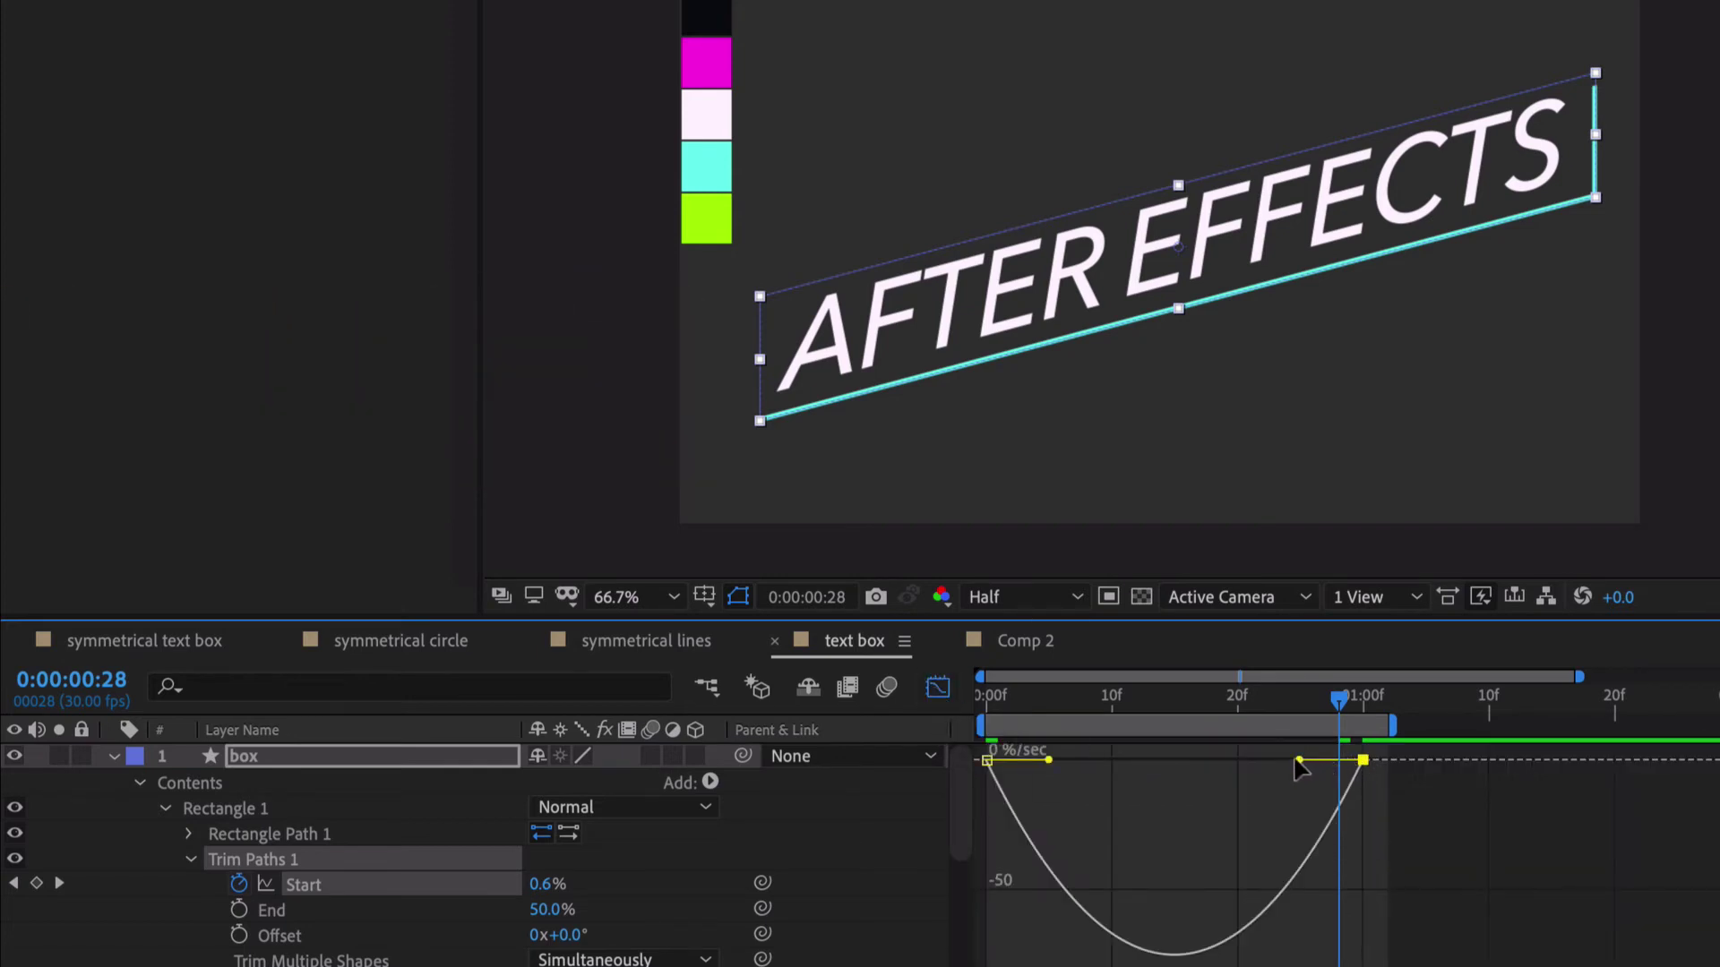
drag(1295, 760, 1174, 759)
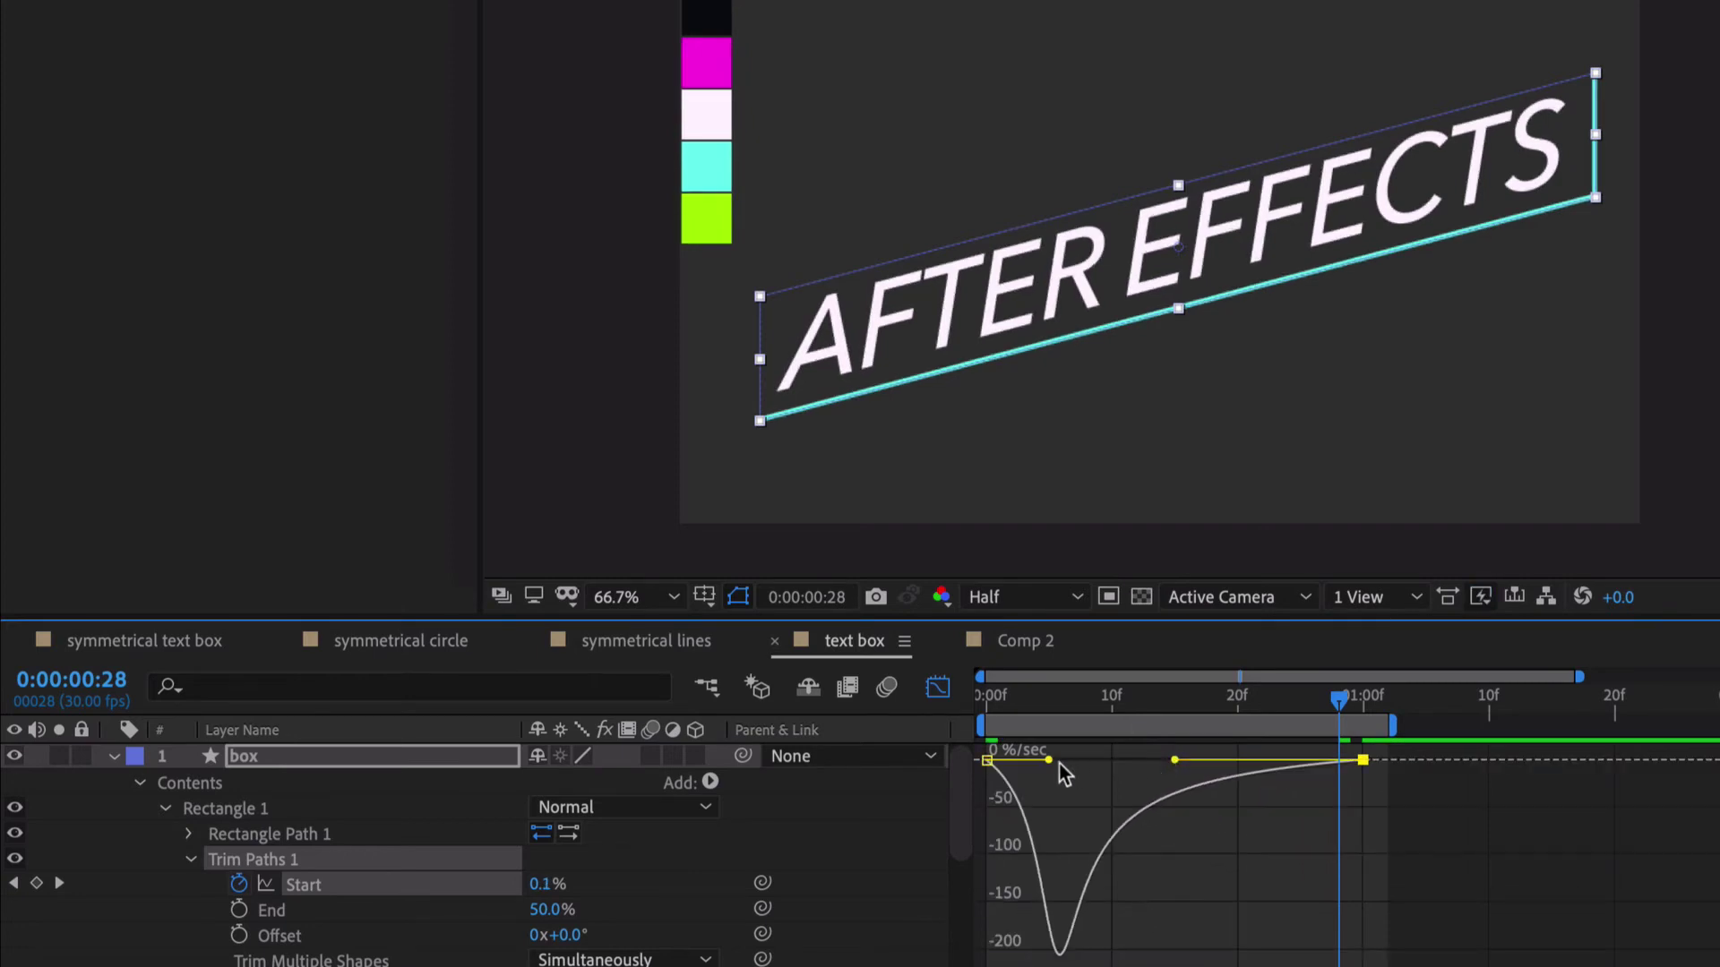
drag(1046, 761, 1013, 761)
key(space)
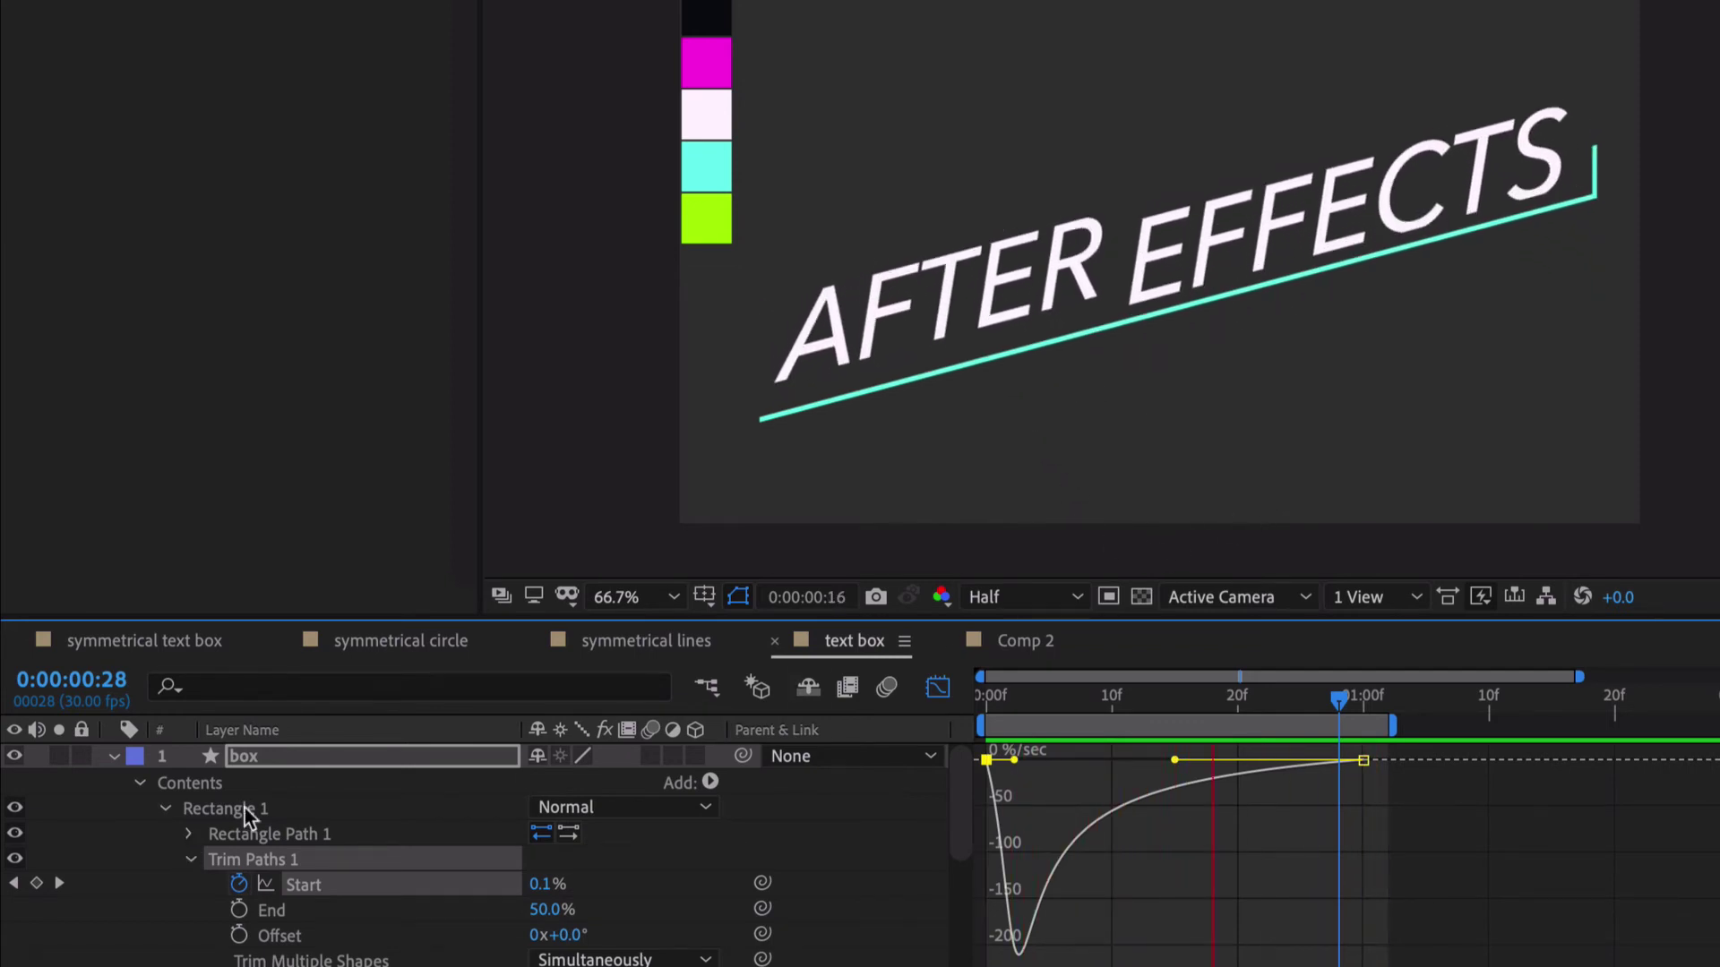
key(space)
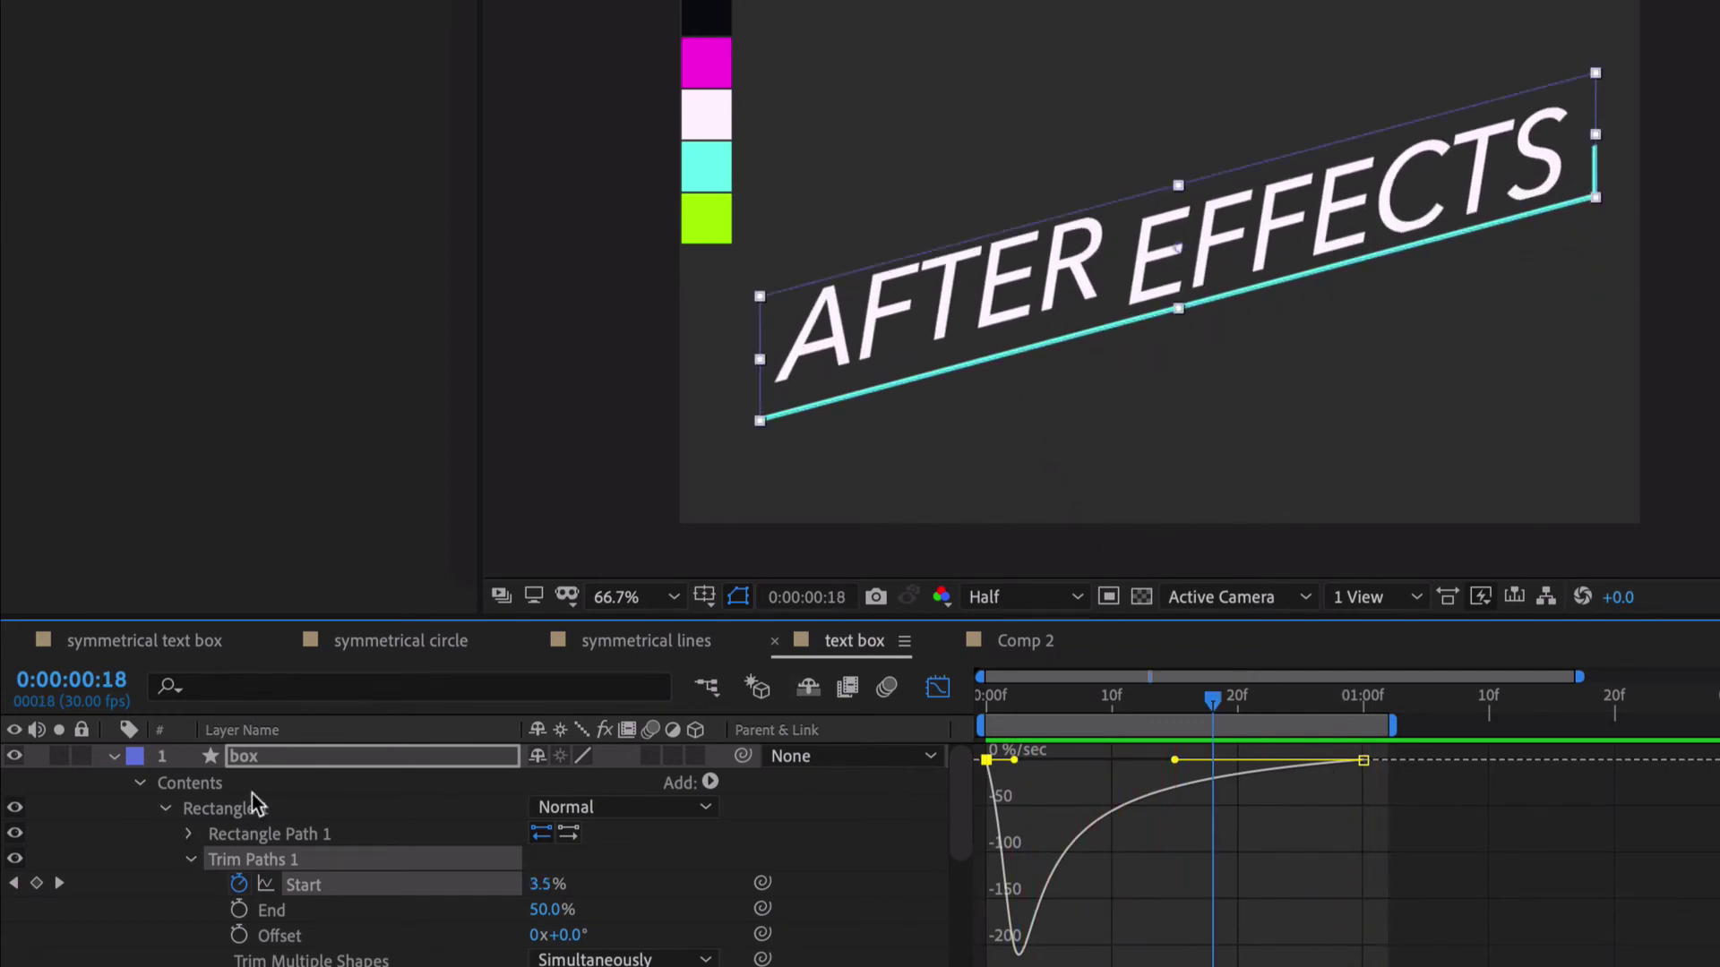
- Hide the Effects and AFTER text layers and preview the cyan line on its own
scroll(260, 809, down, 8)
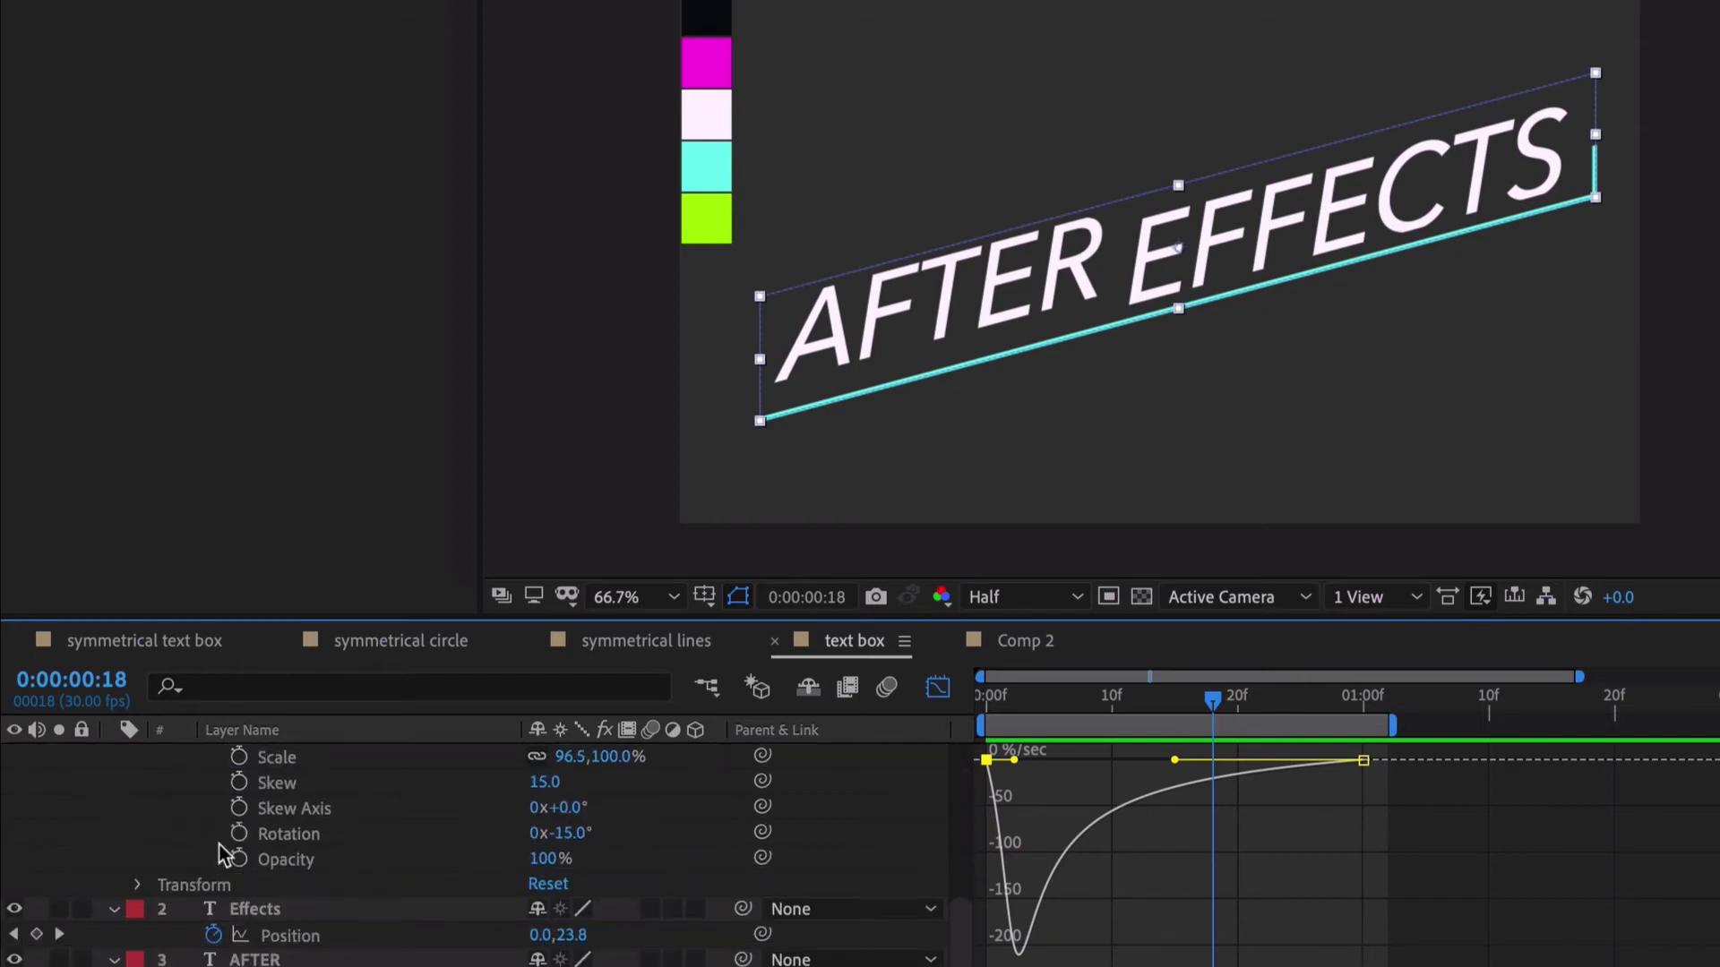
drag(14, 908, 14, 959)
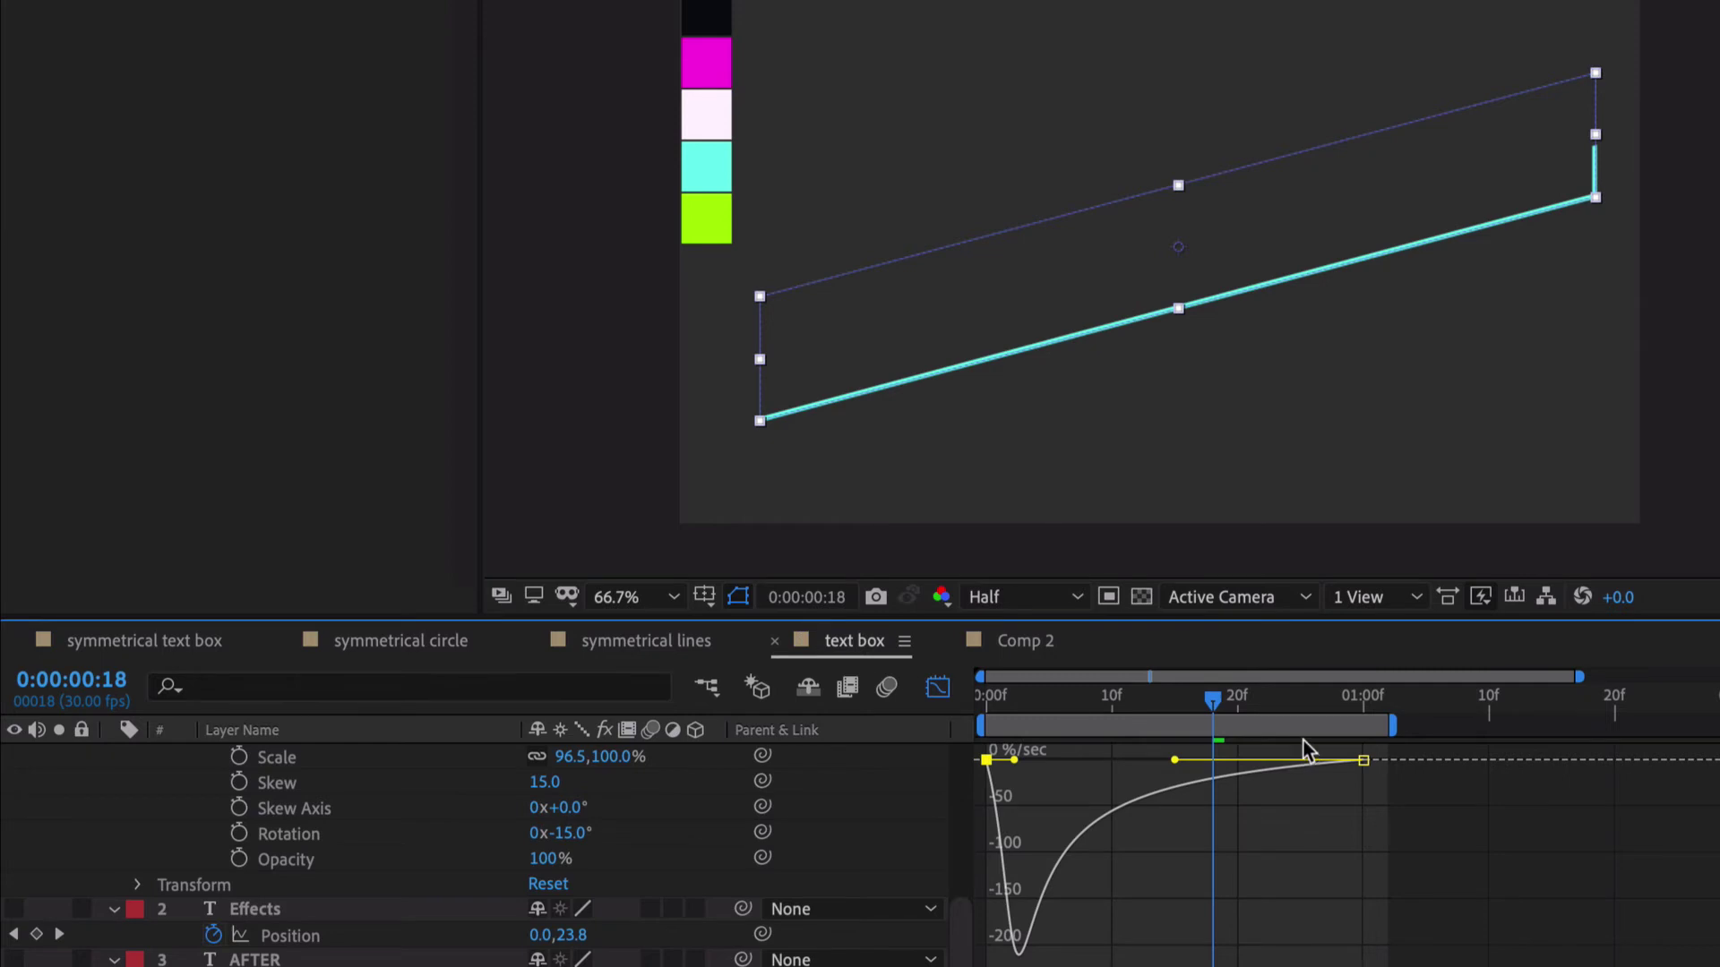
click(938, 687)
key(space)
scroll(991, 772, up, 8)
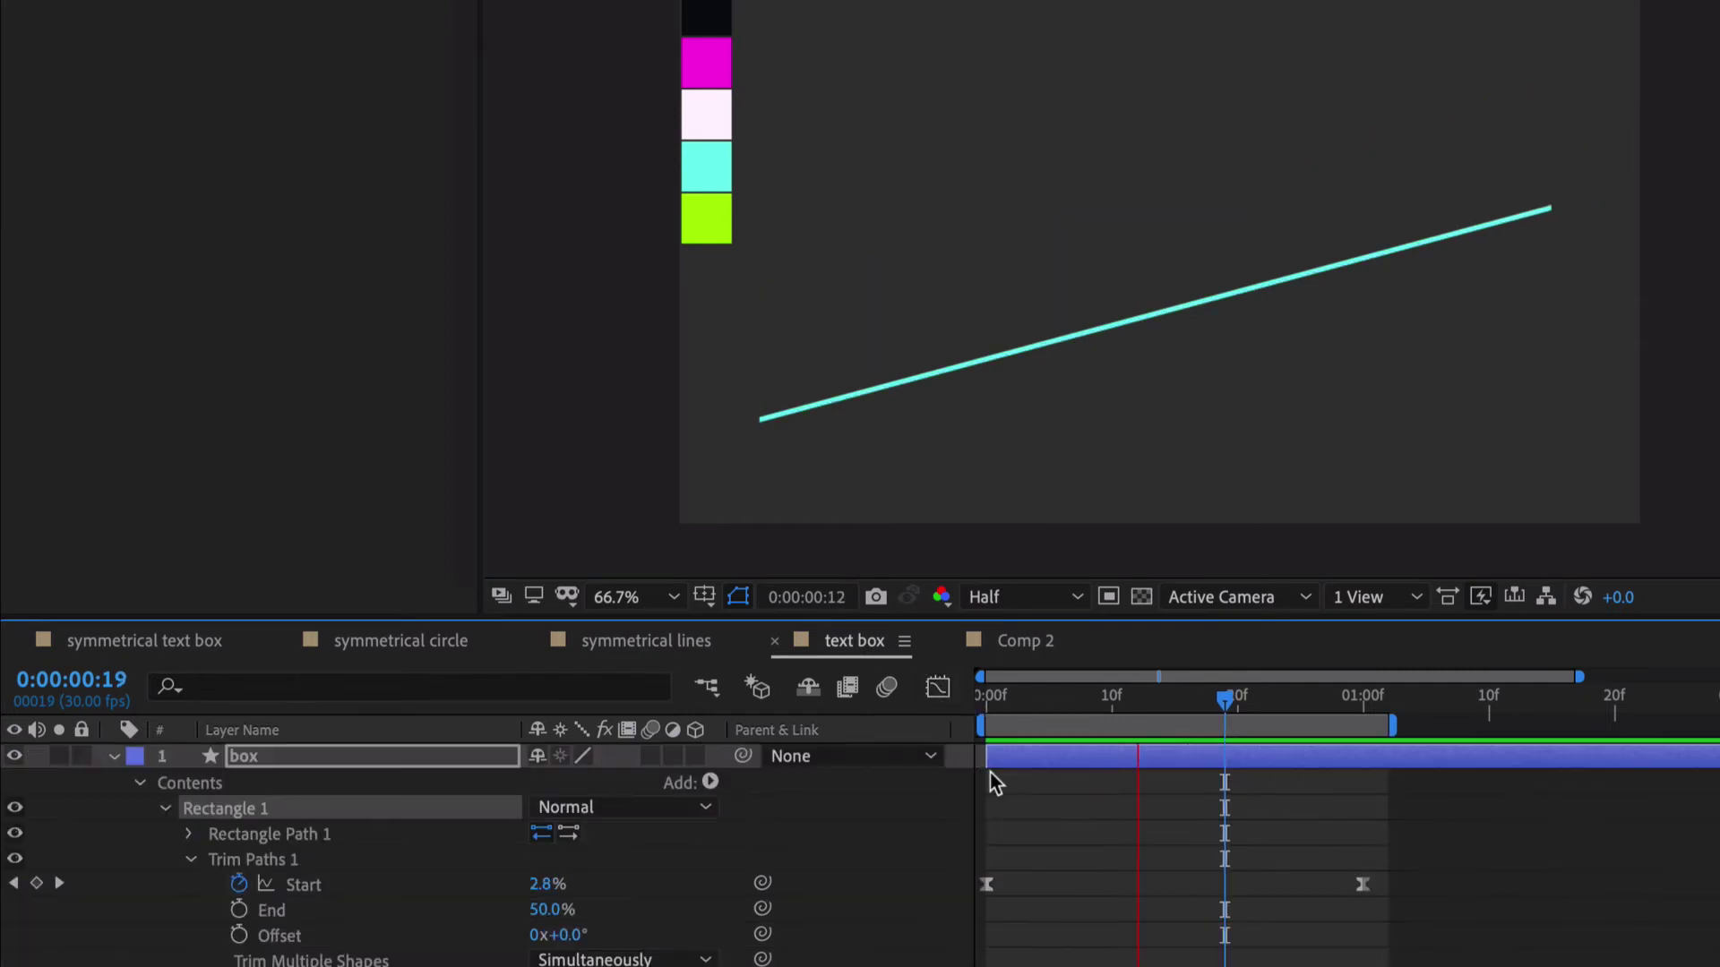
- Add a Repeater to the box shape (3 copies, 100,0 offset) and expand Repeater 1 at the one-second keyframe
key(space)
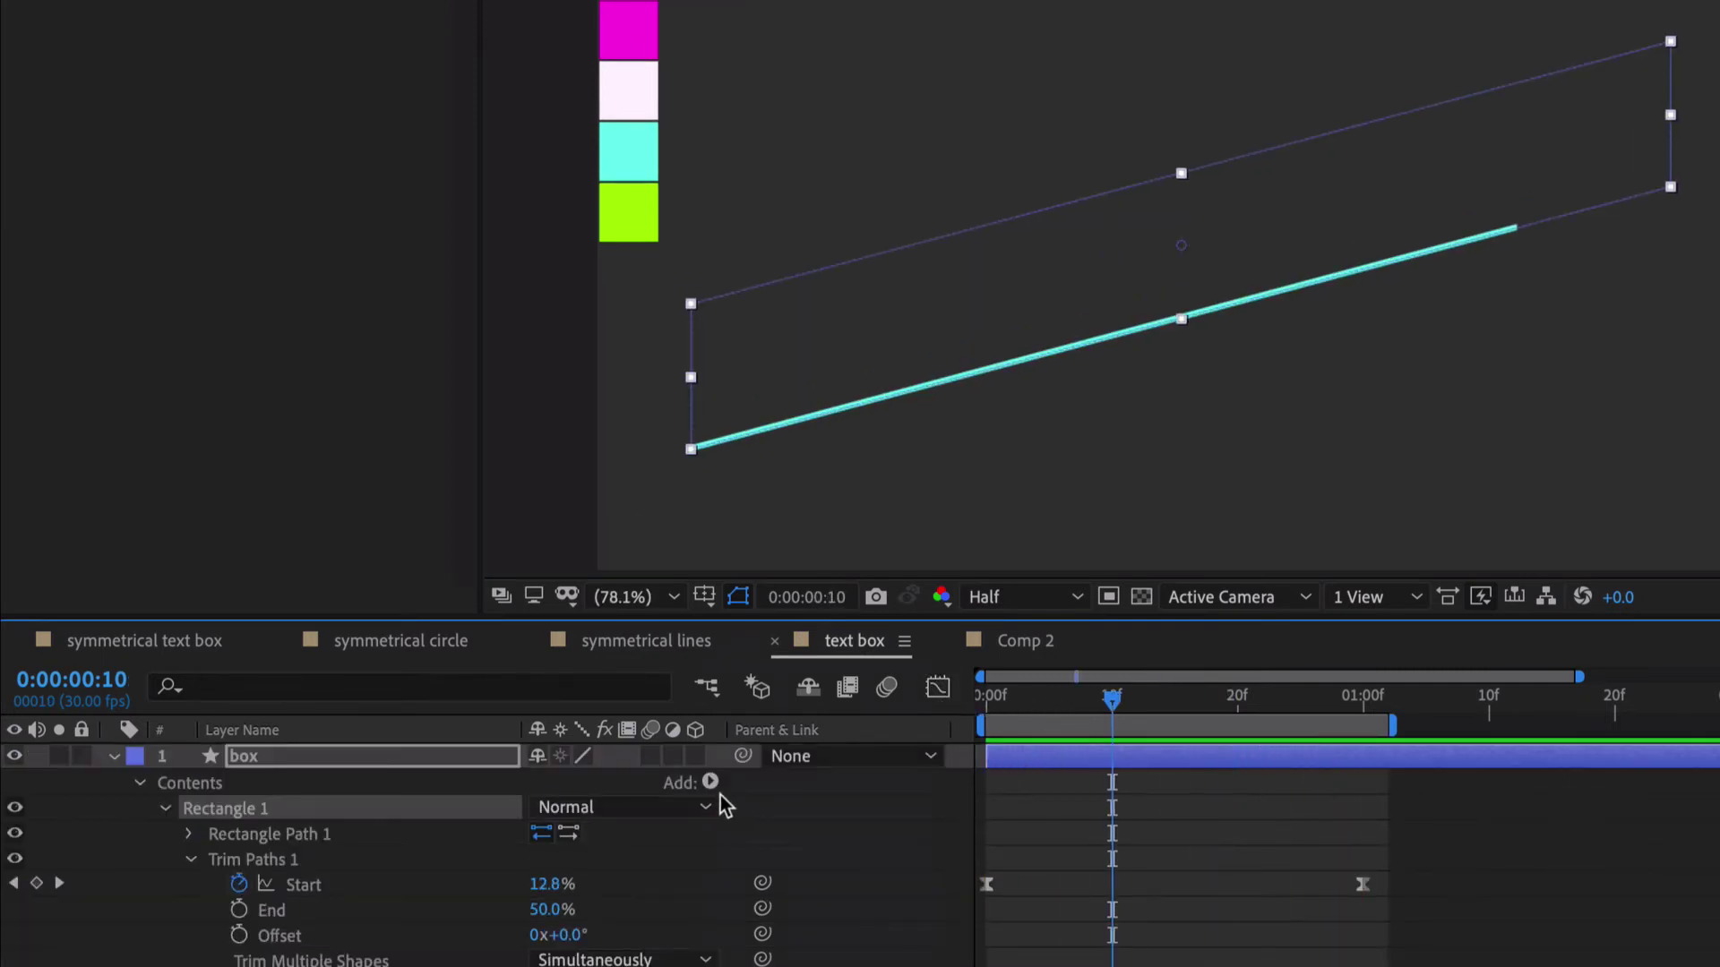
click(710, 782)
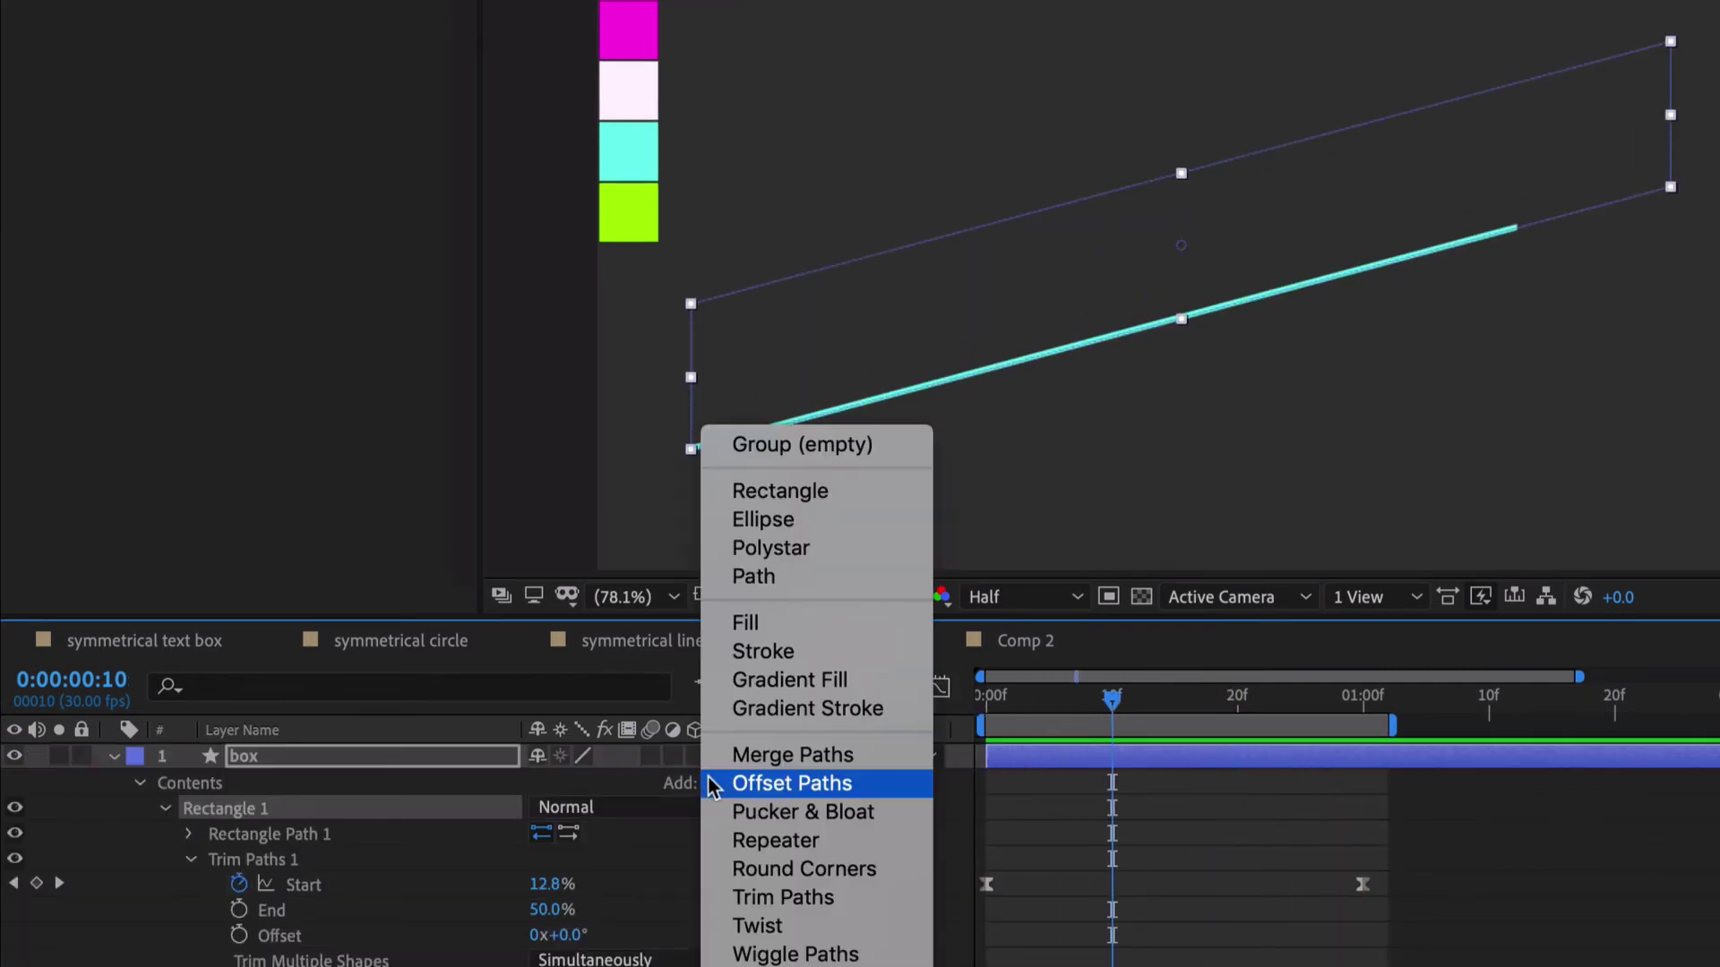
click(759, 838)
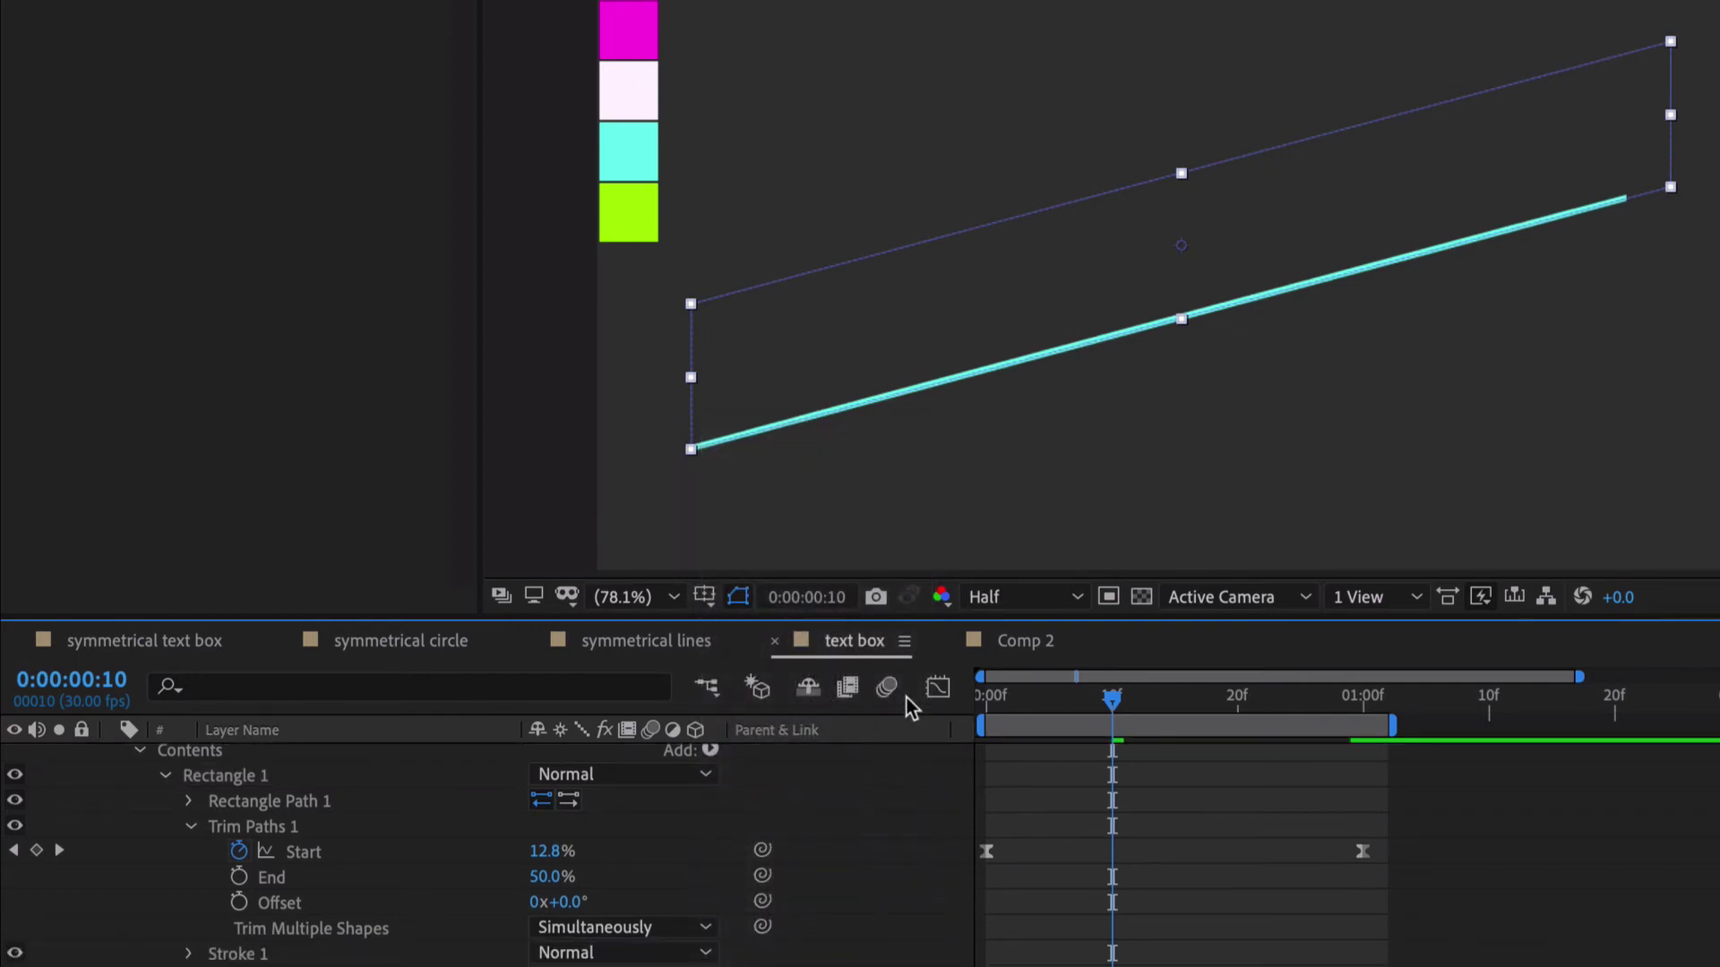
scroll(702, 872, down, 1)
key(k)
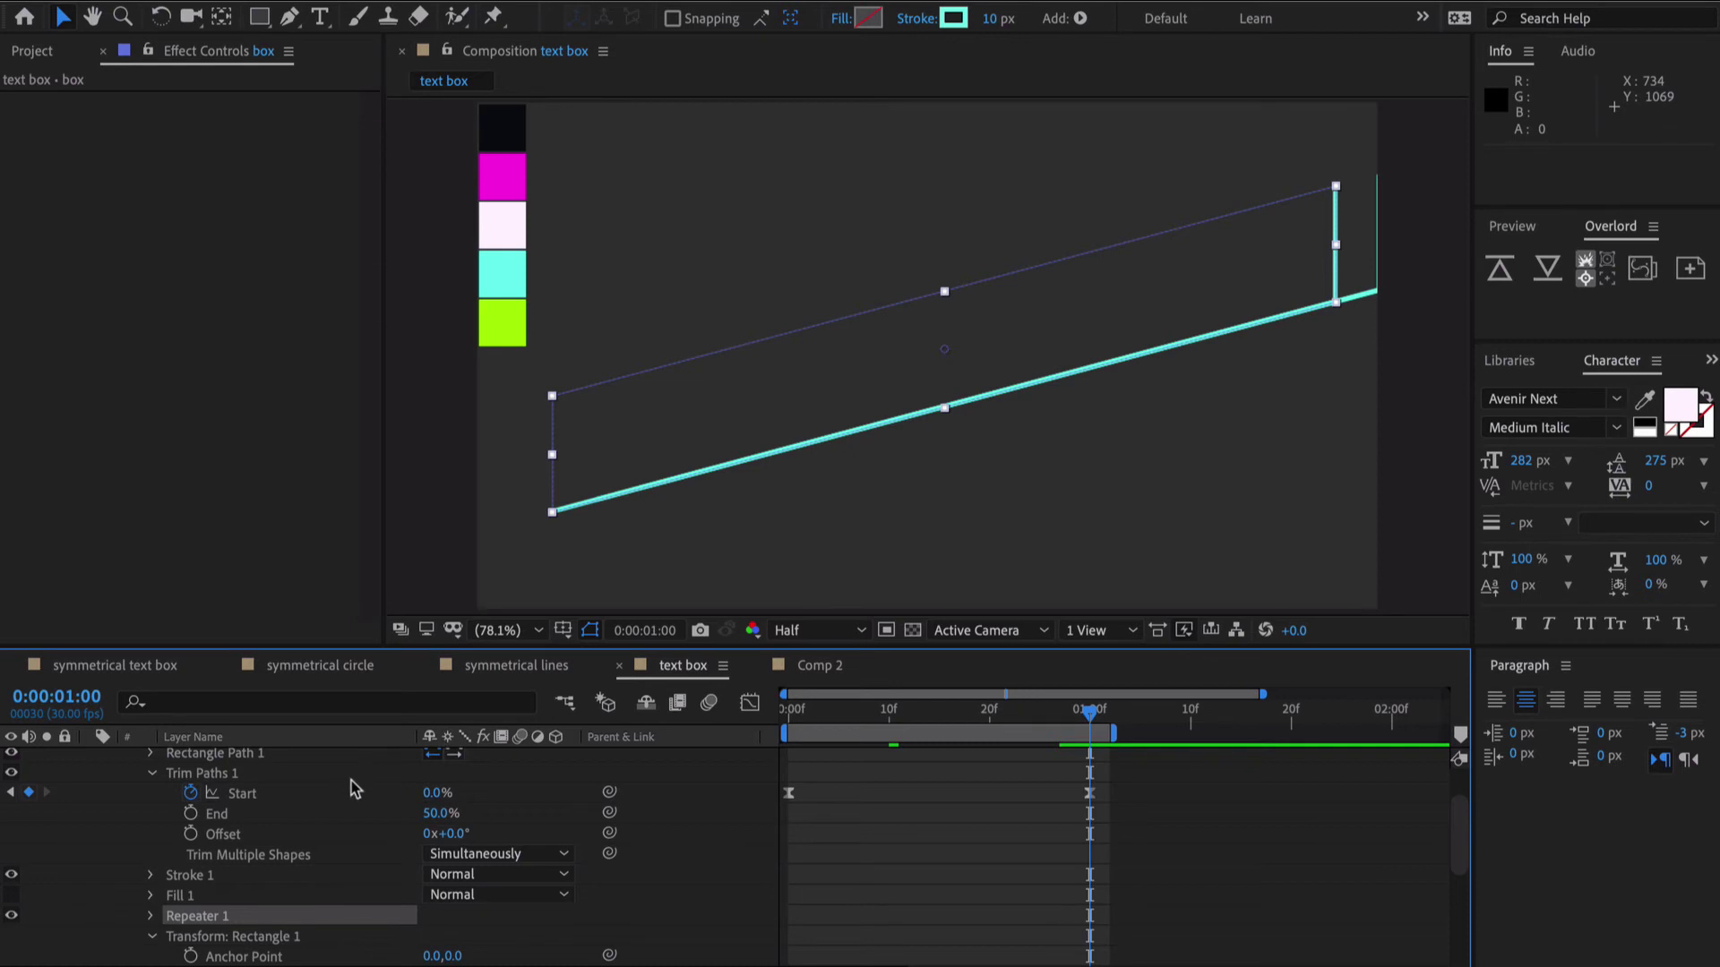
scroll(315, 828, down, 1)
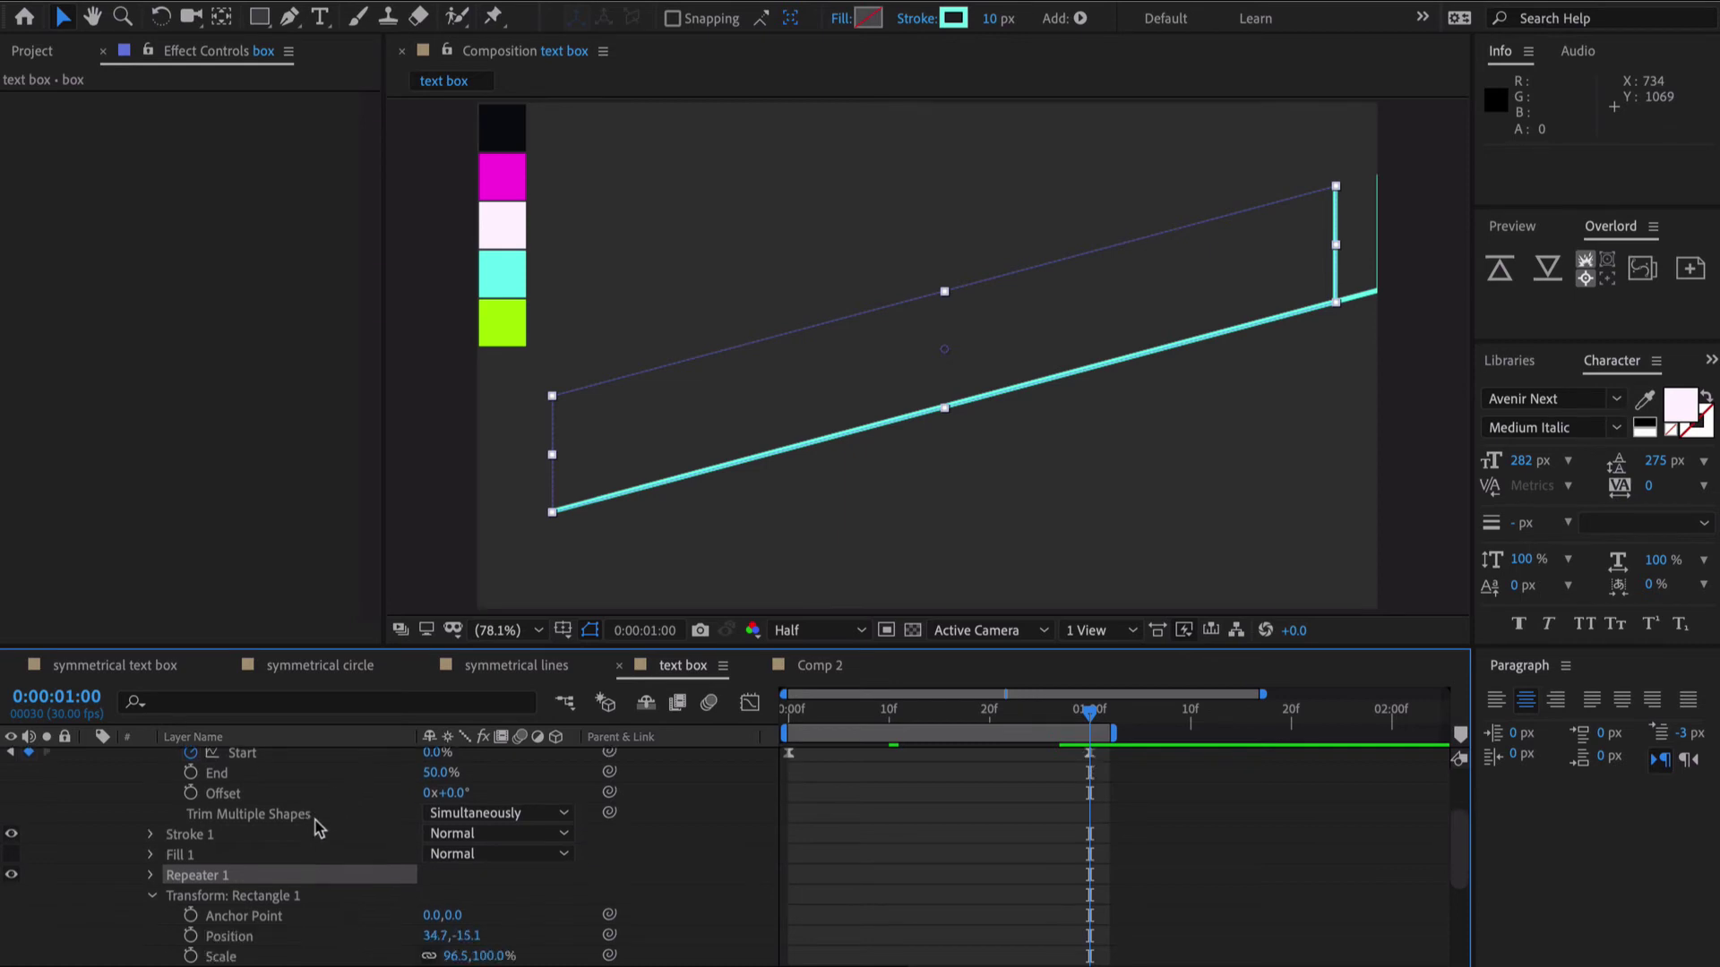
click(149, 876)
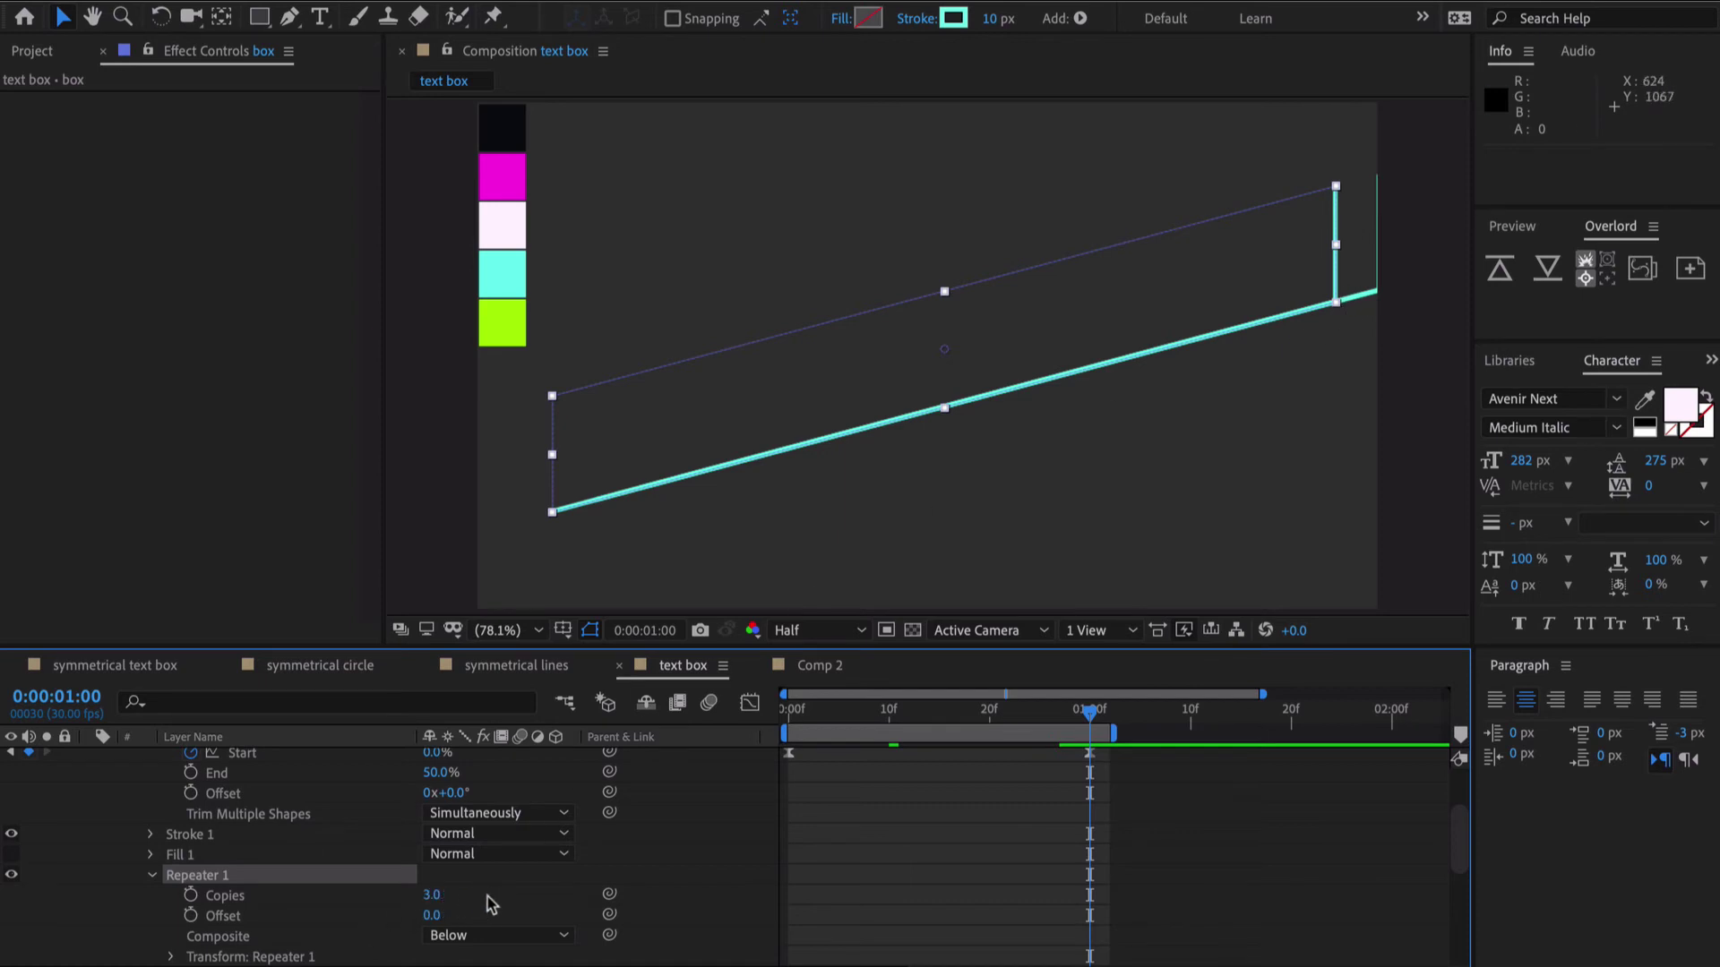
scroll(493, 905, down, 1)
- Set the Repeater 1 transform Position X to 0 and start changing Copies to 2
click(171, 935)
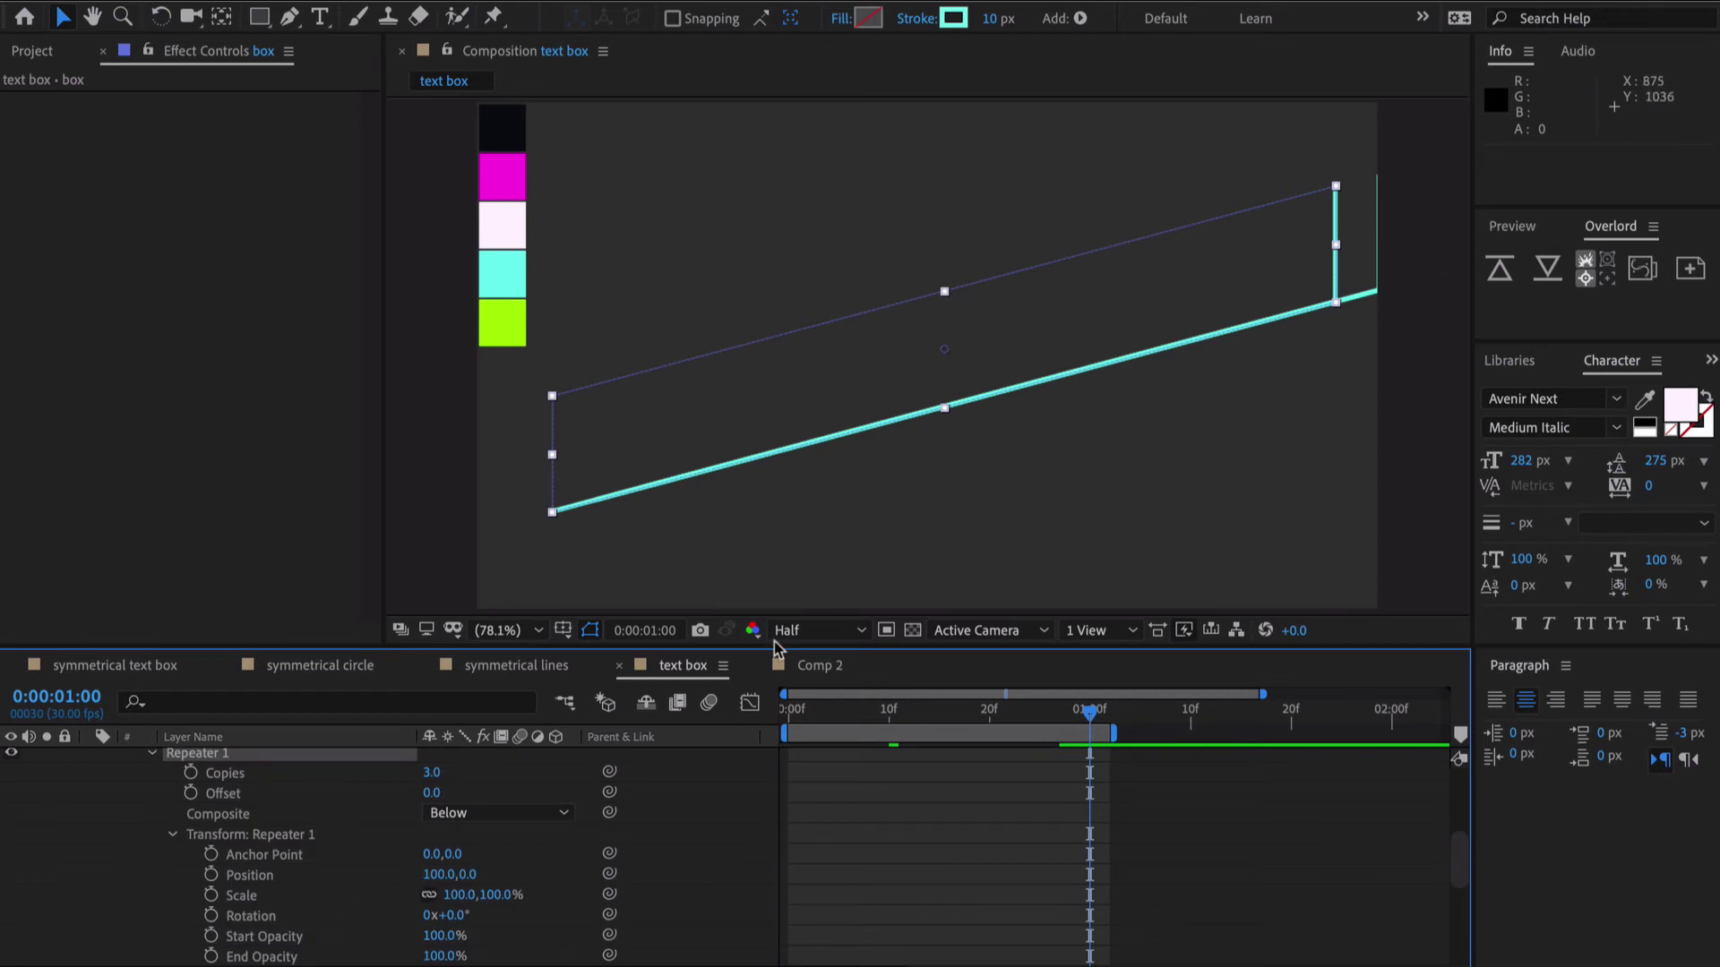
click(432, 875)
text(0)
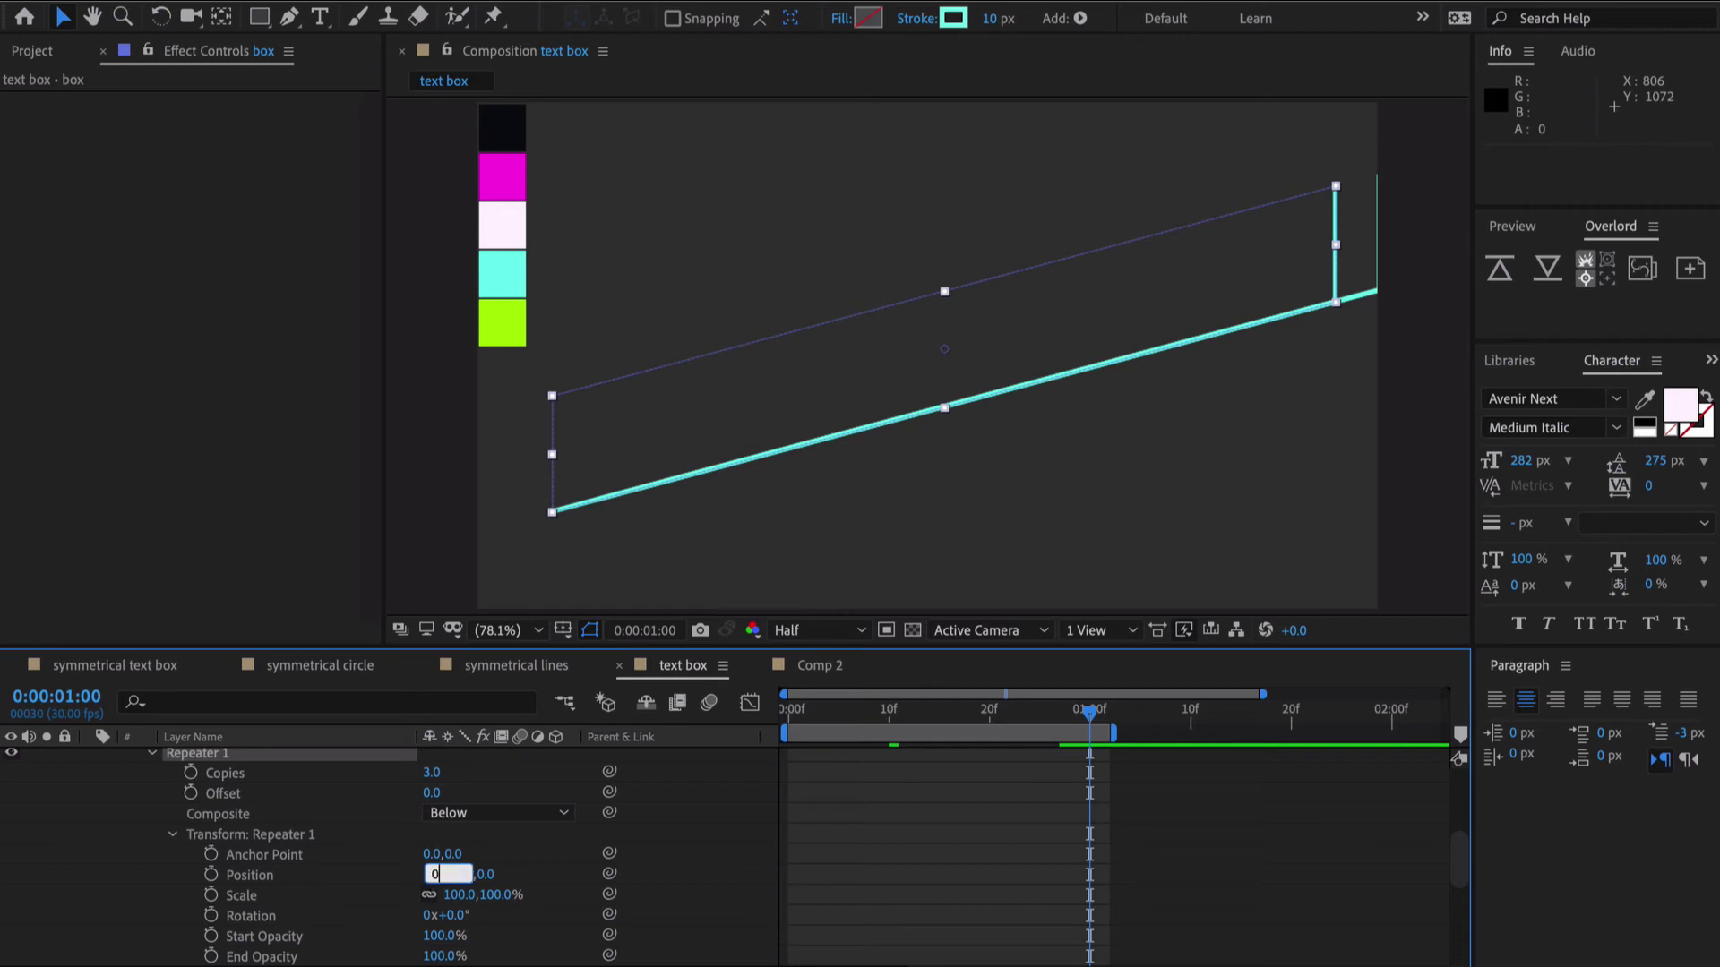
key(Return)
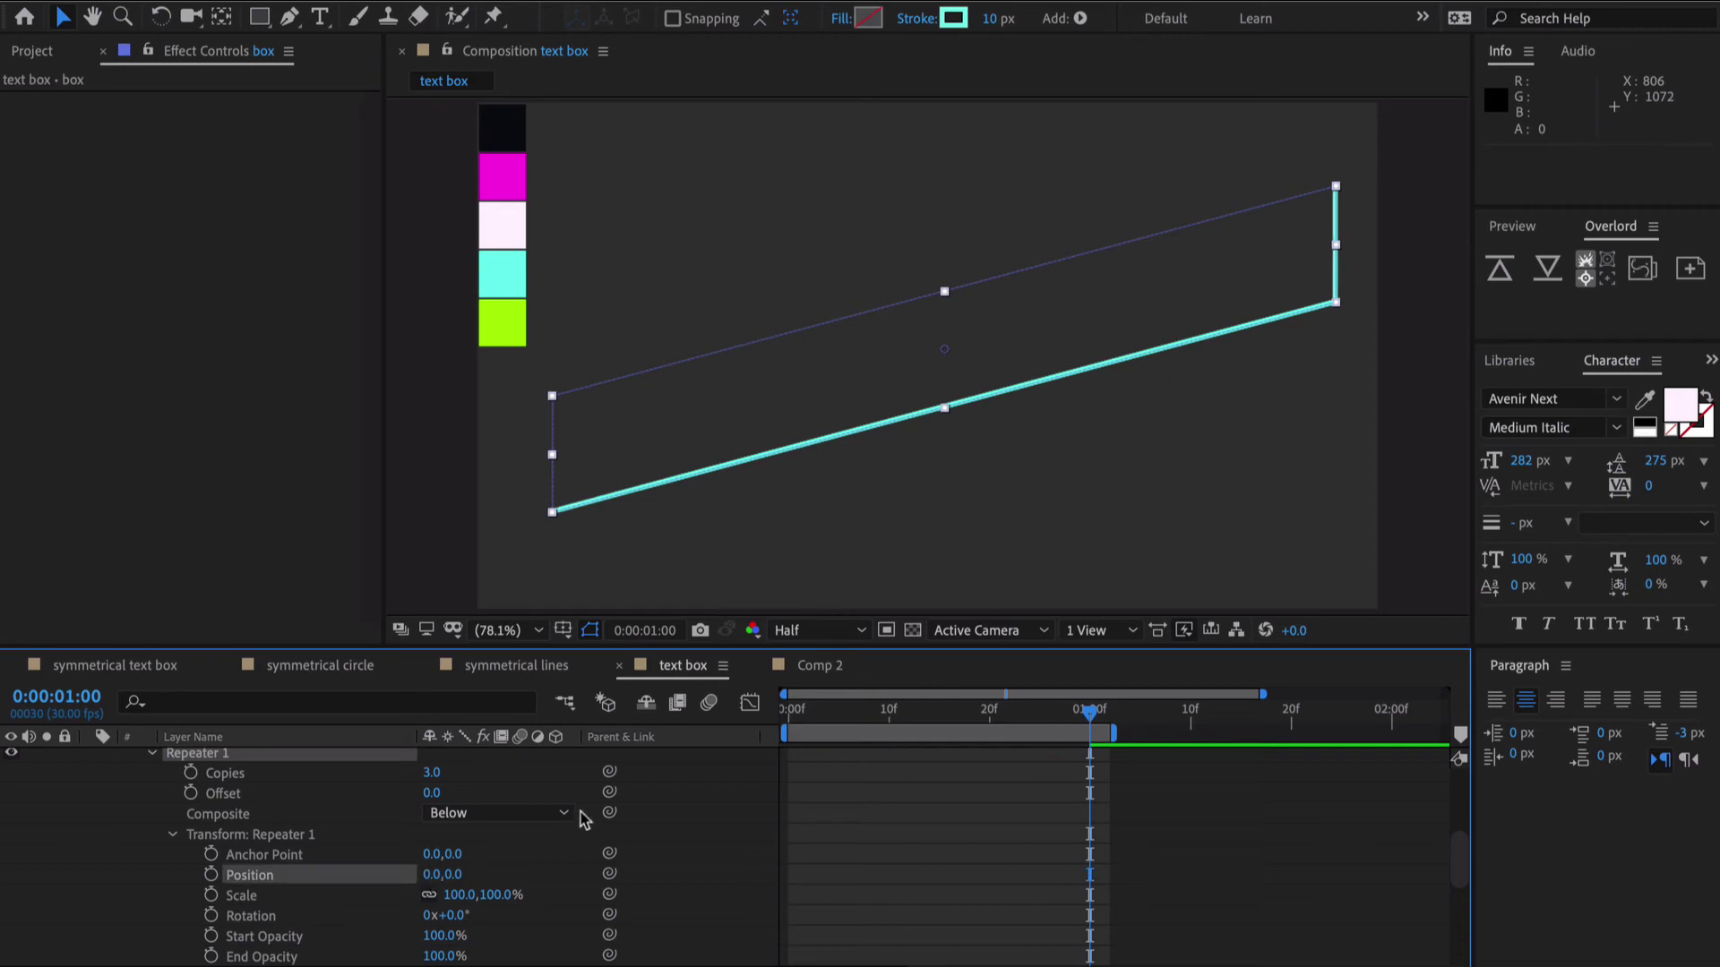
click(433, 774)
- Confirm 2 repeater copies and preview the box animation
key(Return)
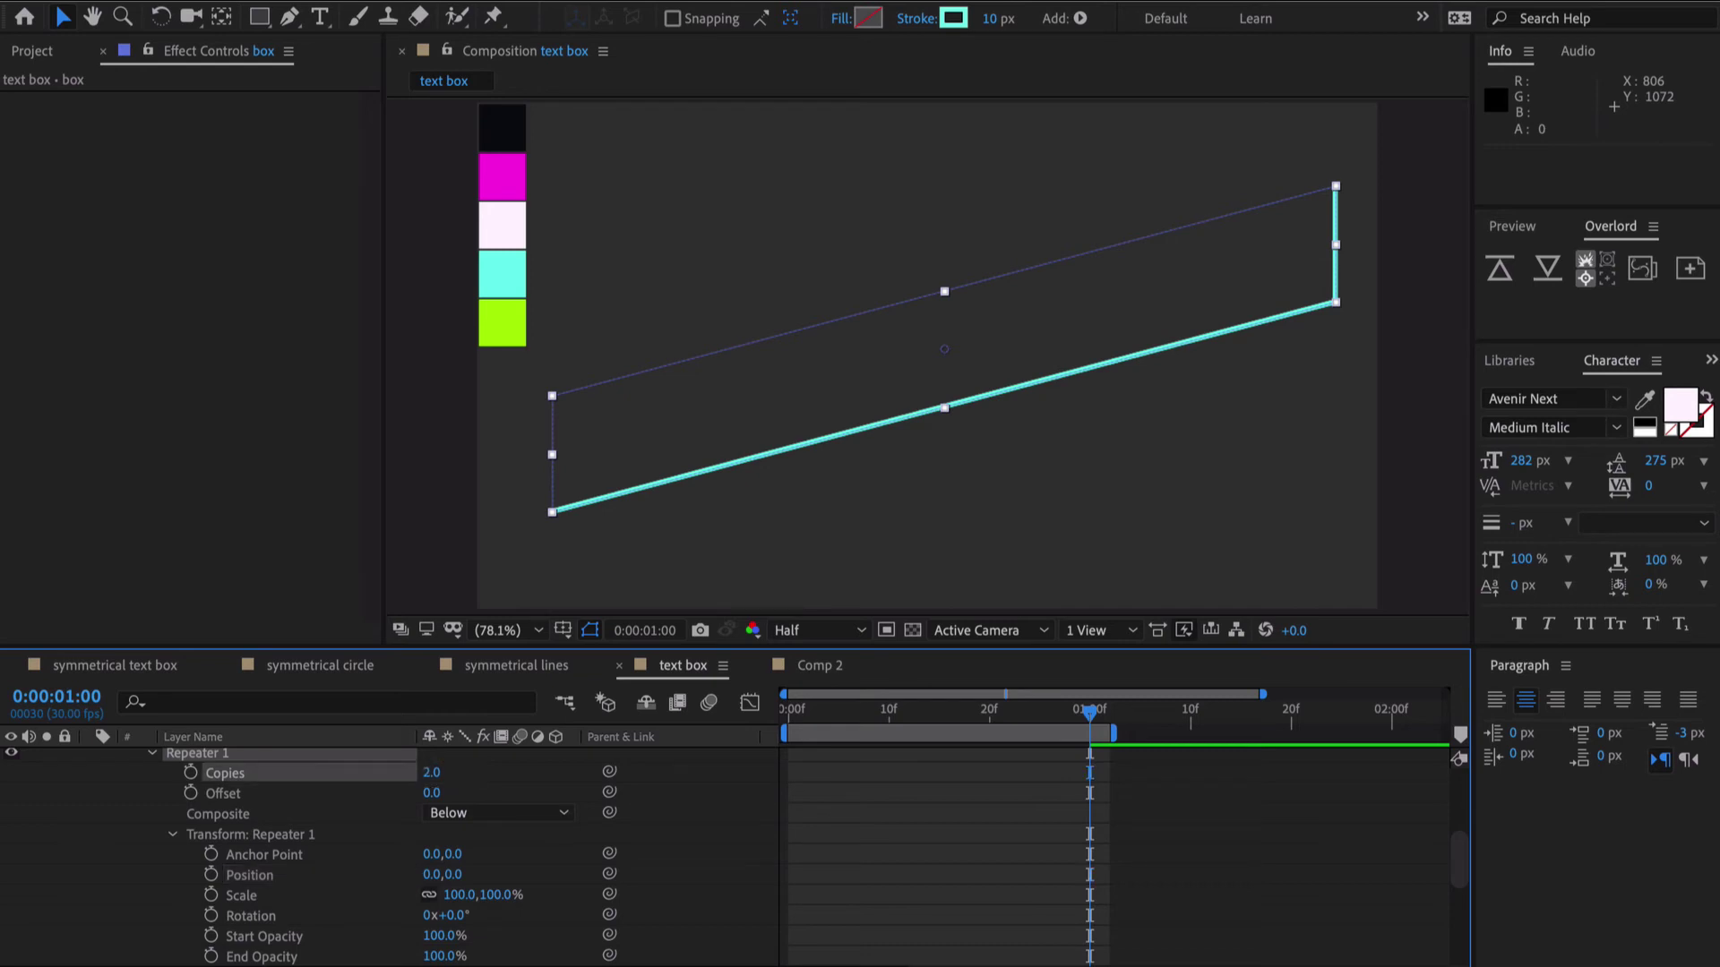
key(space)
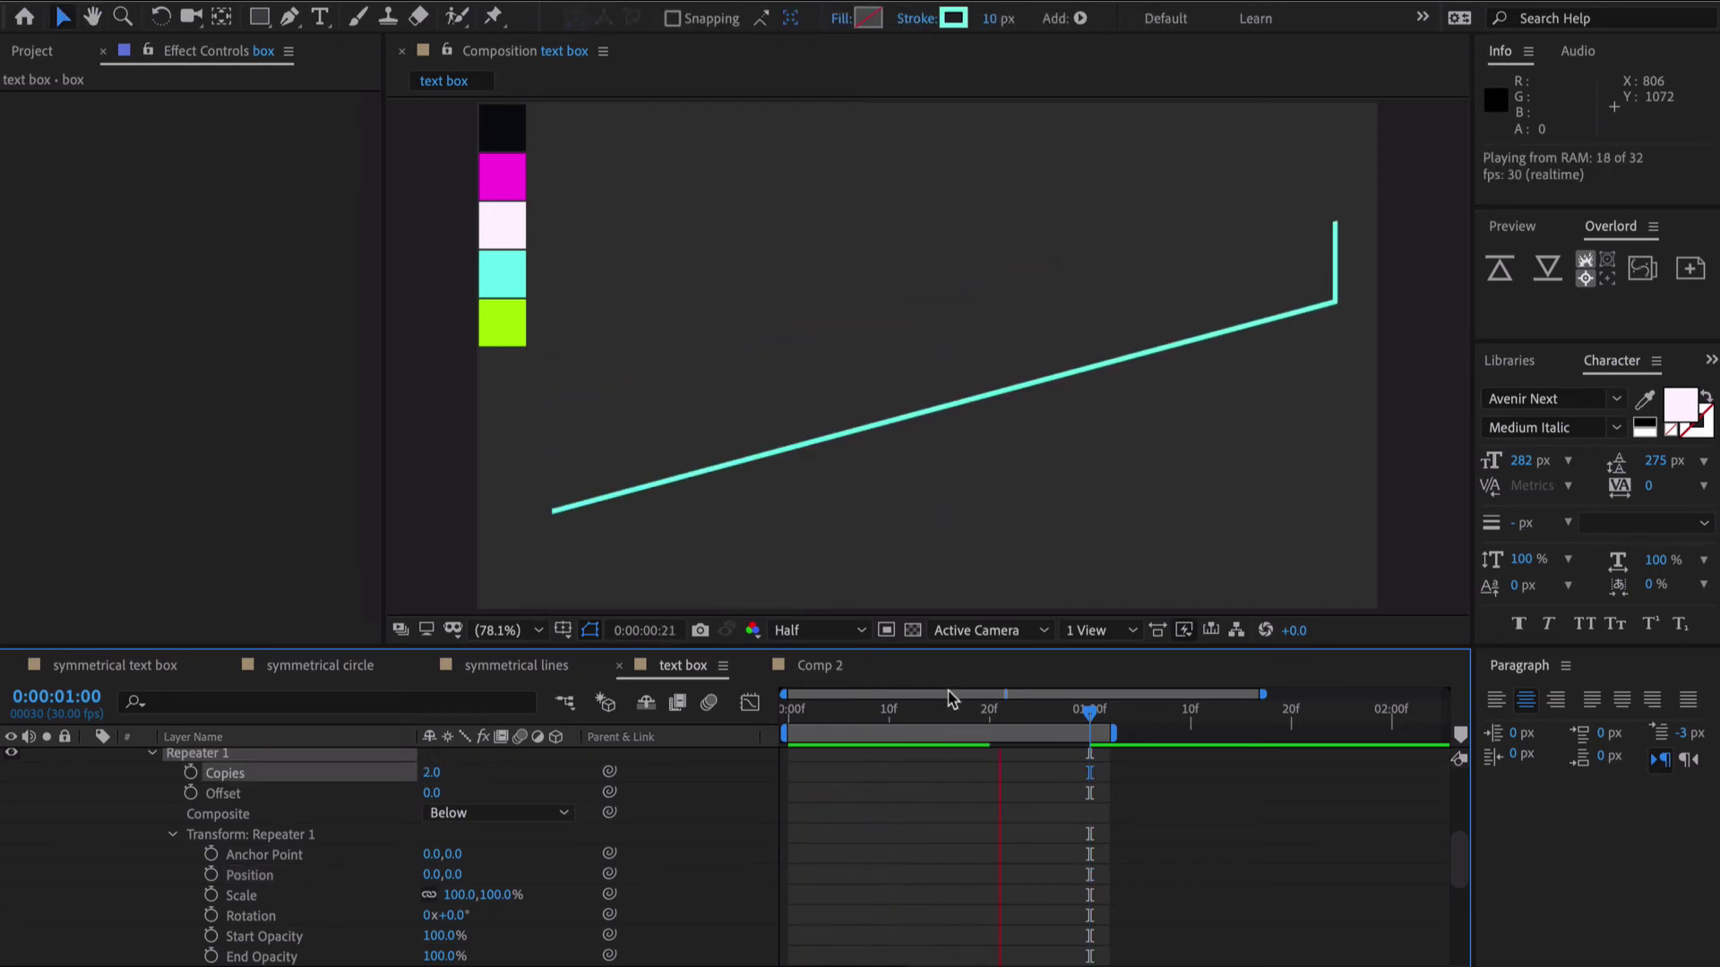
key(space)
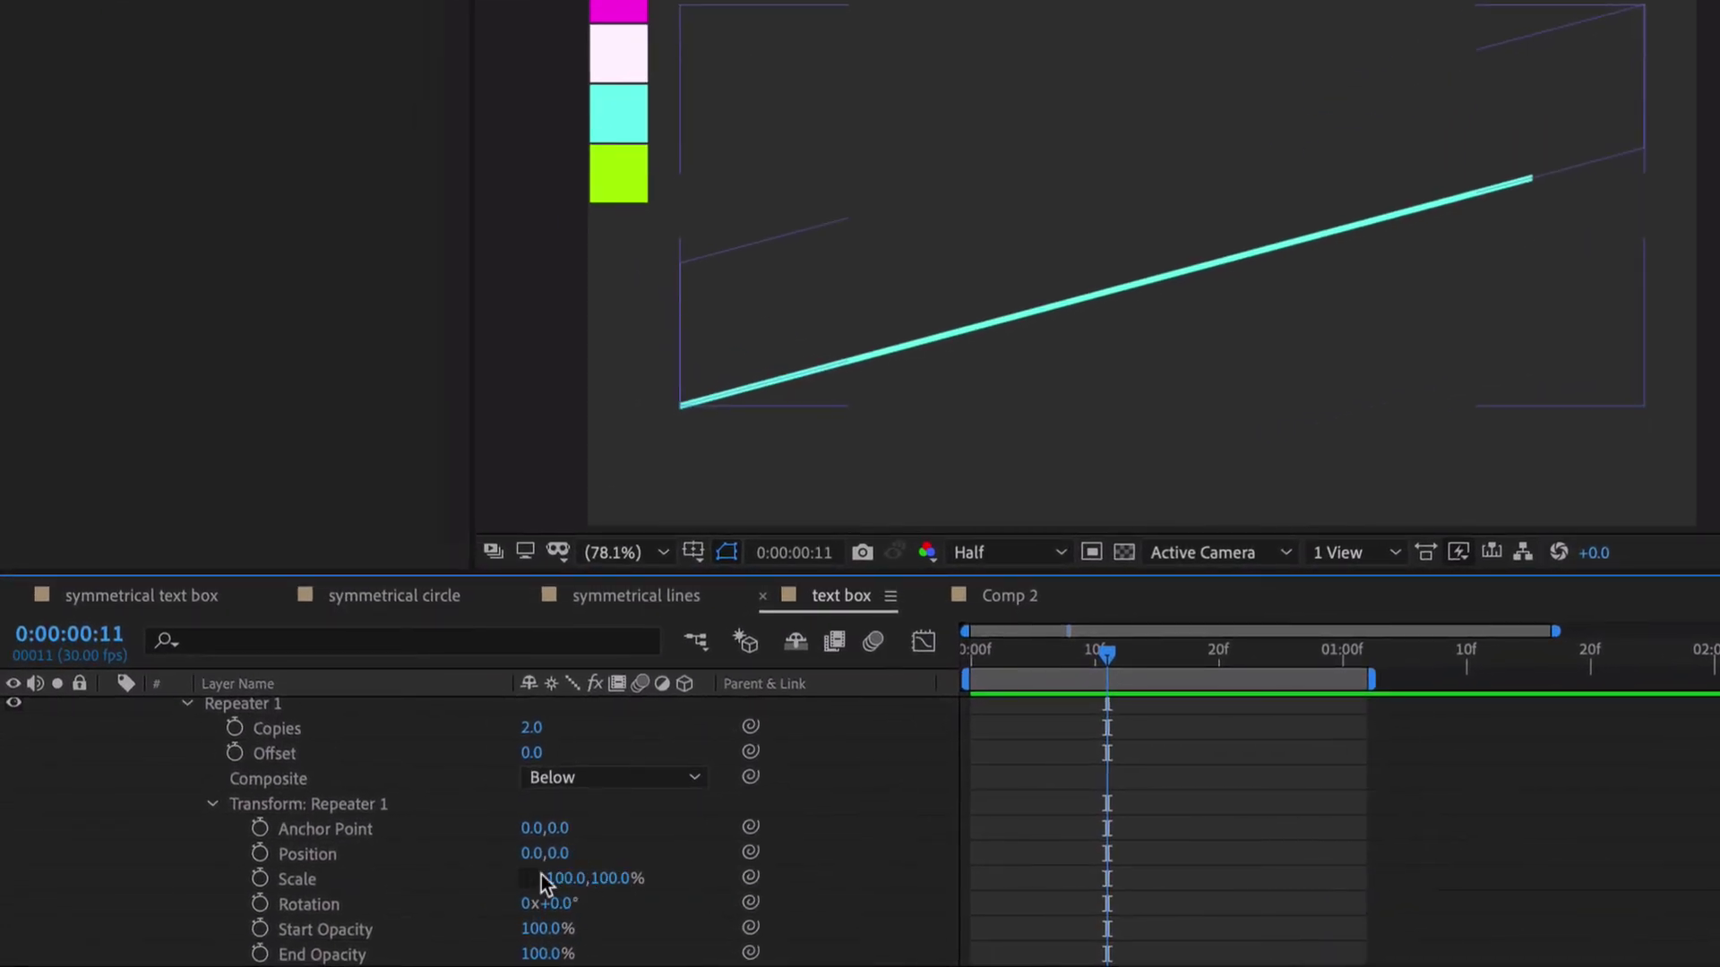
key(space)
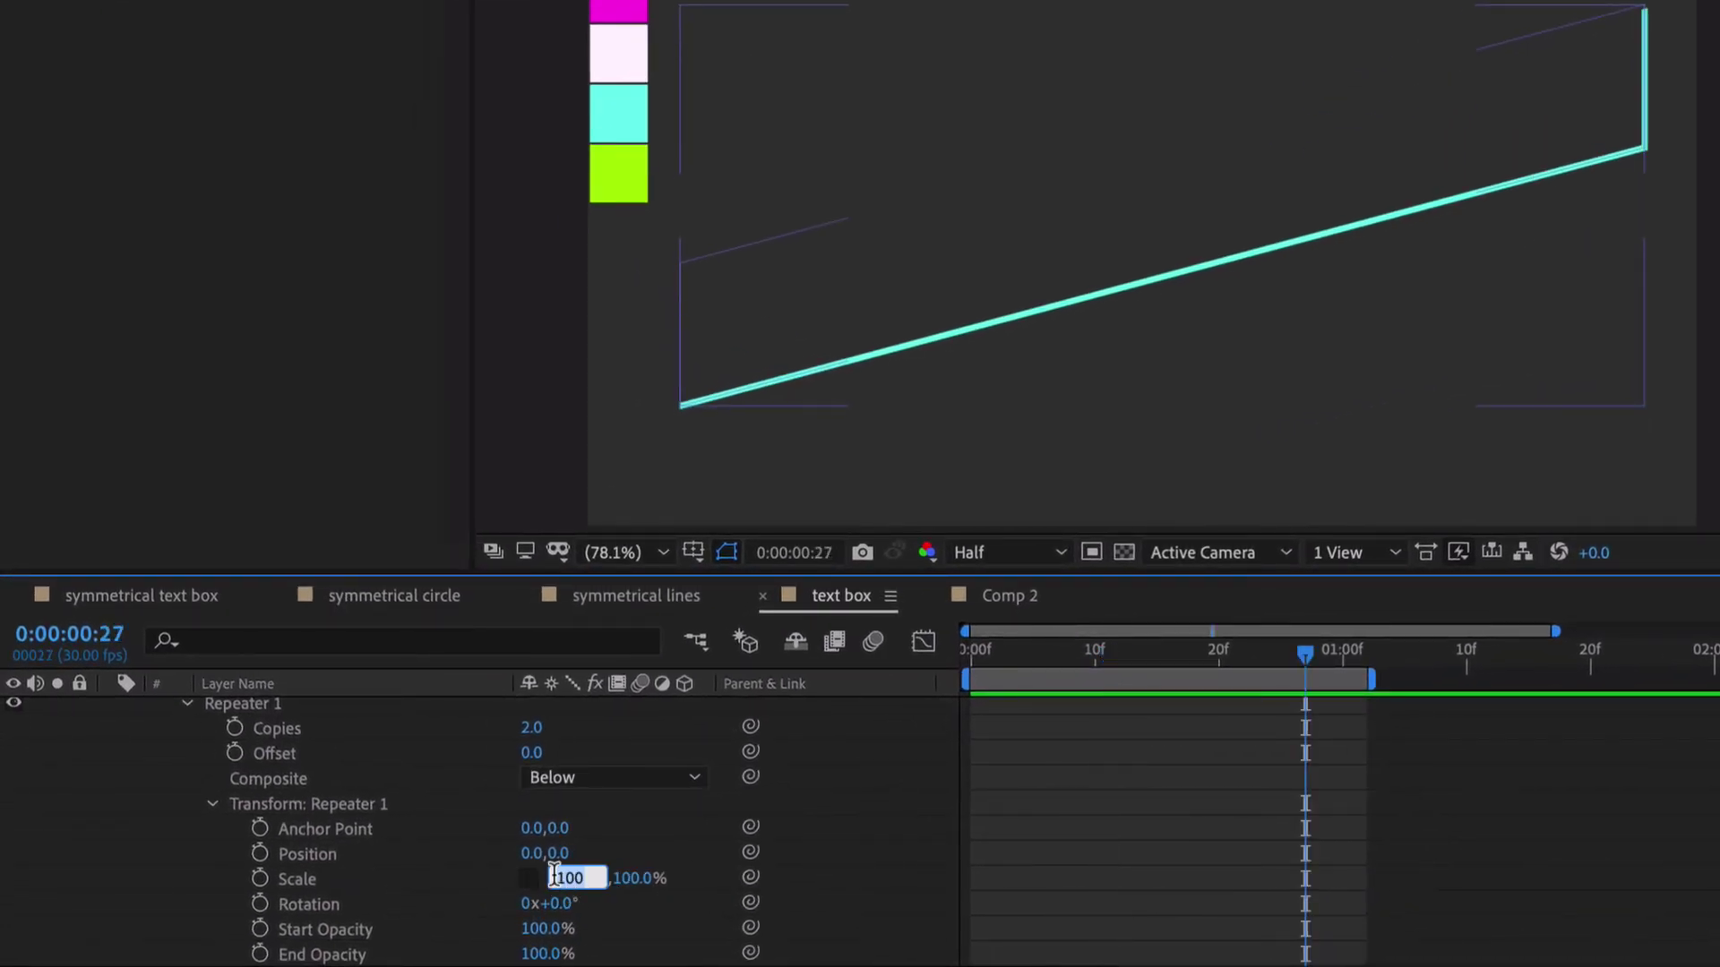
- Set the Repeater 1 transform Scale to -100,-100 so a mirrored copy completes the outline
key(Home)
text(-)
key(Return)
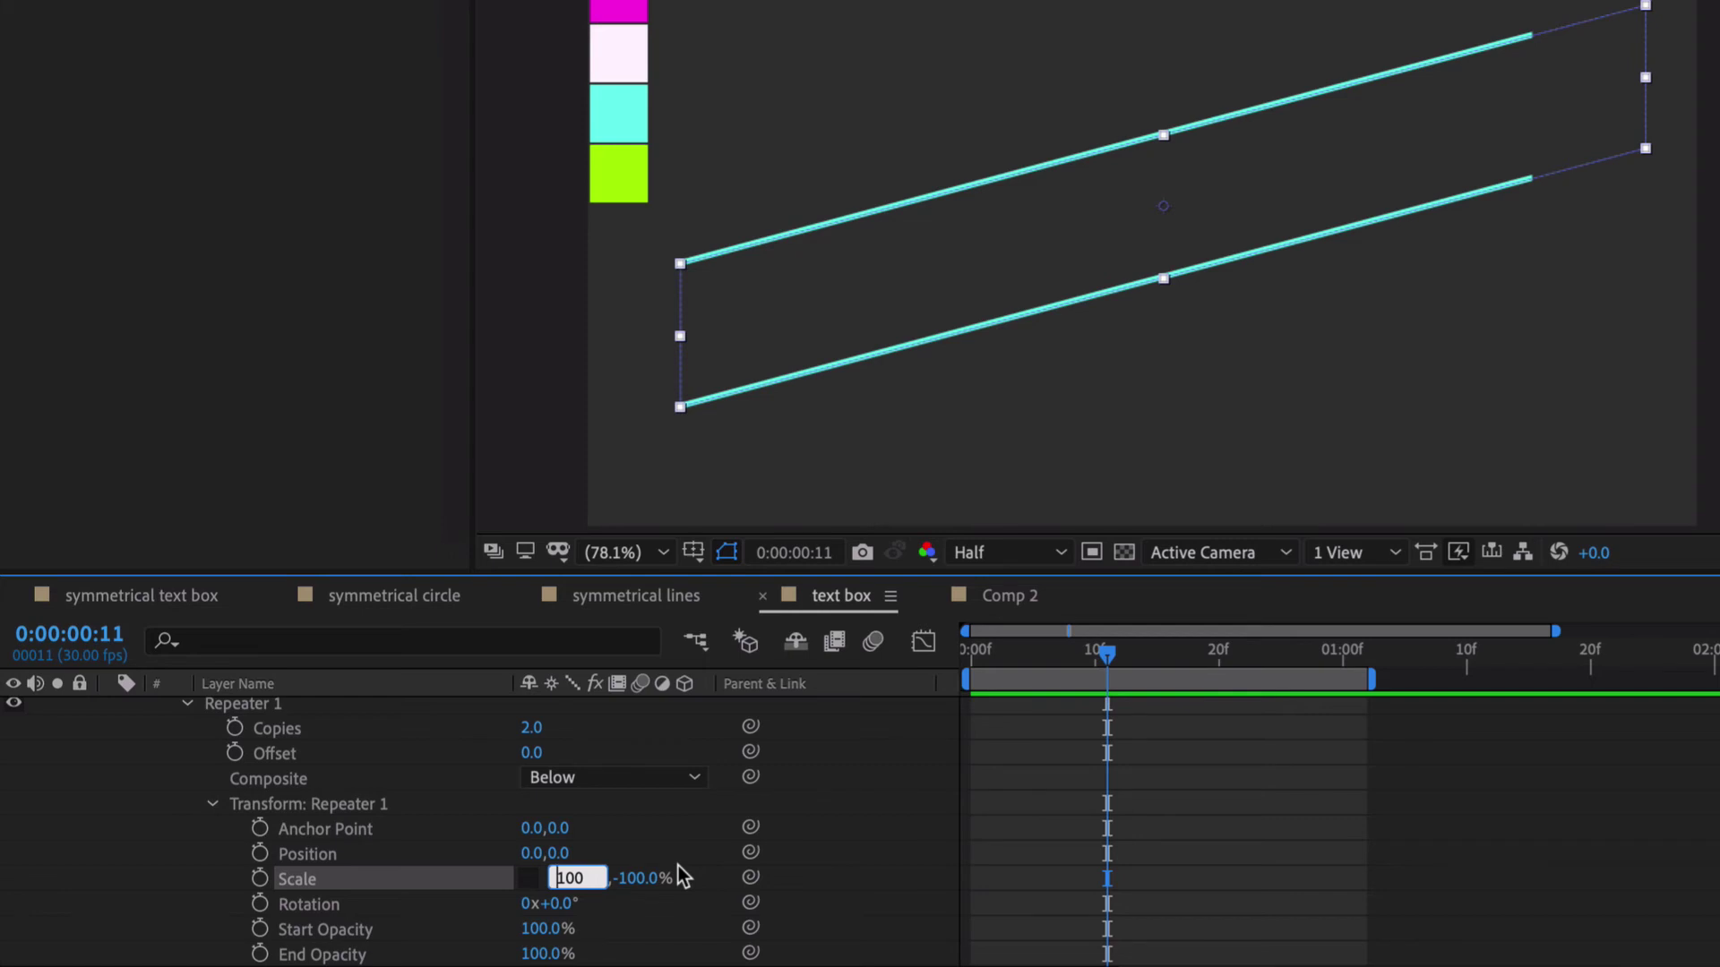
text(-)
key(Return)
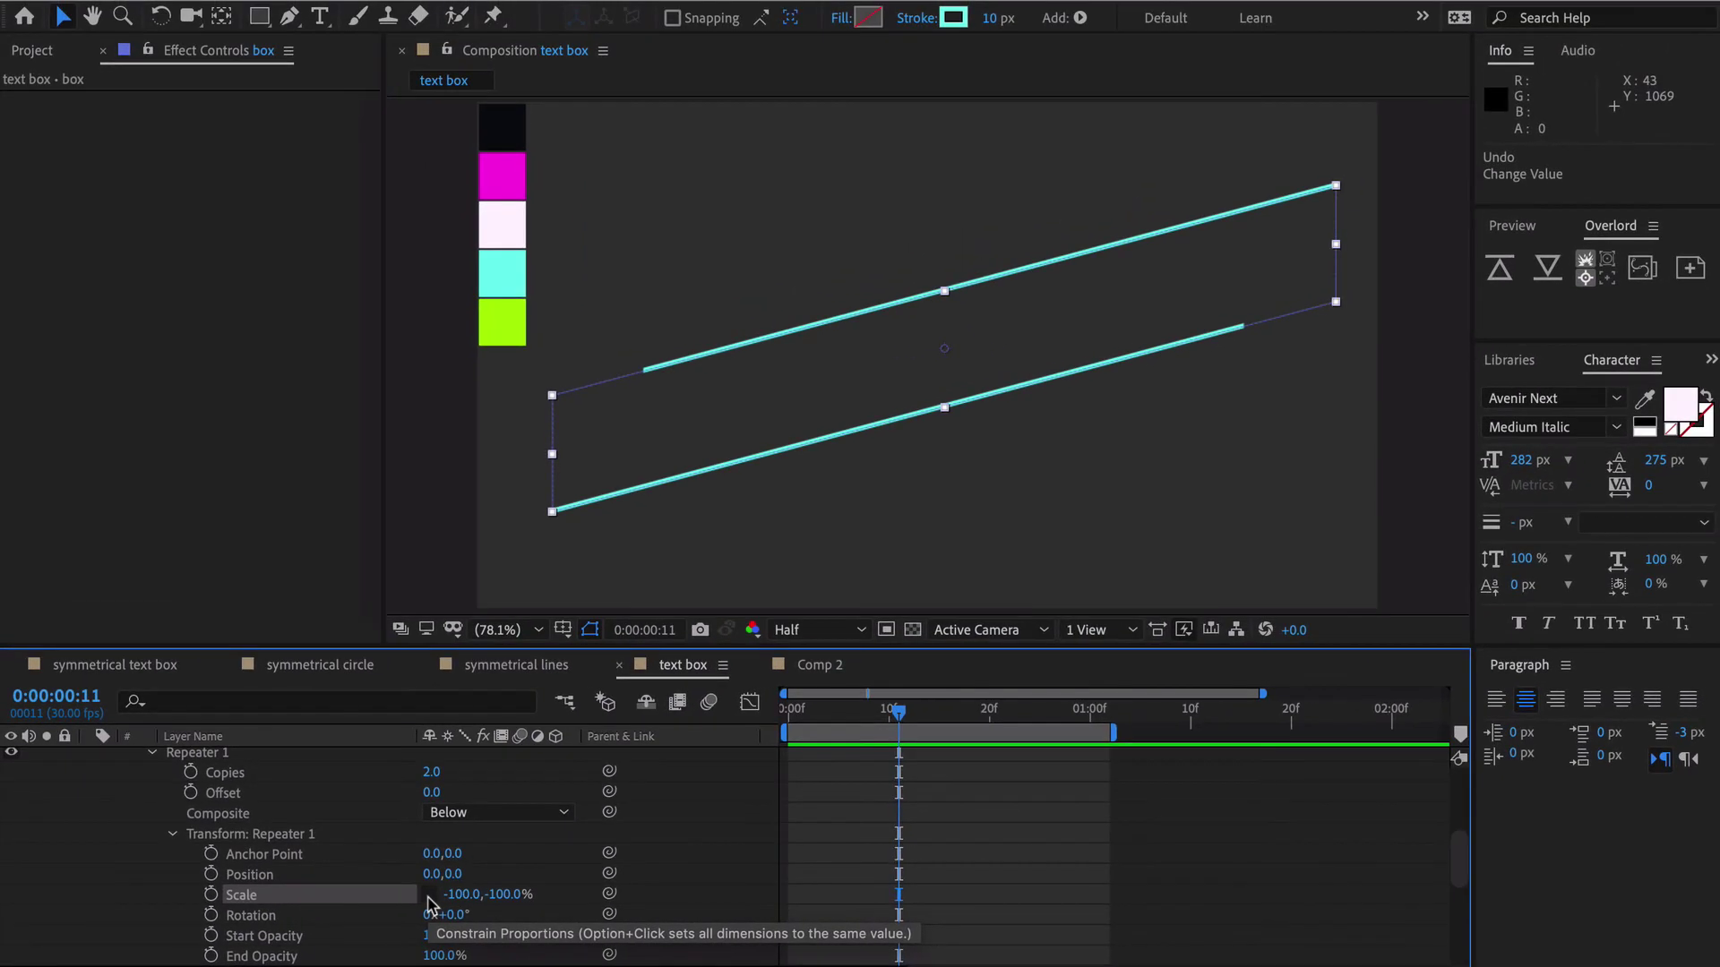
key(space)
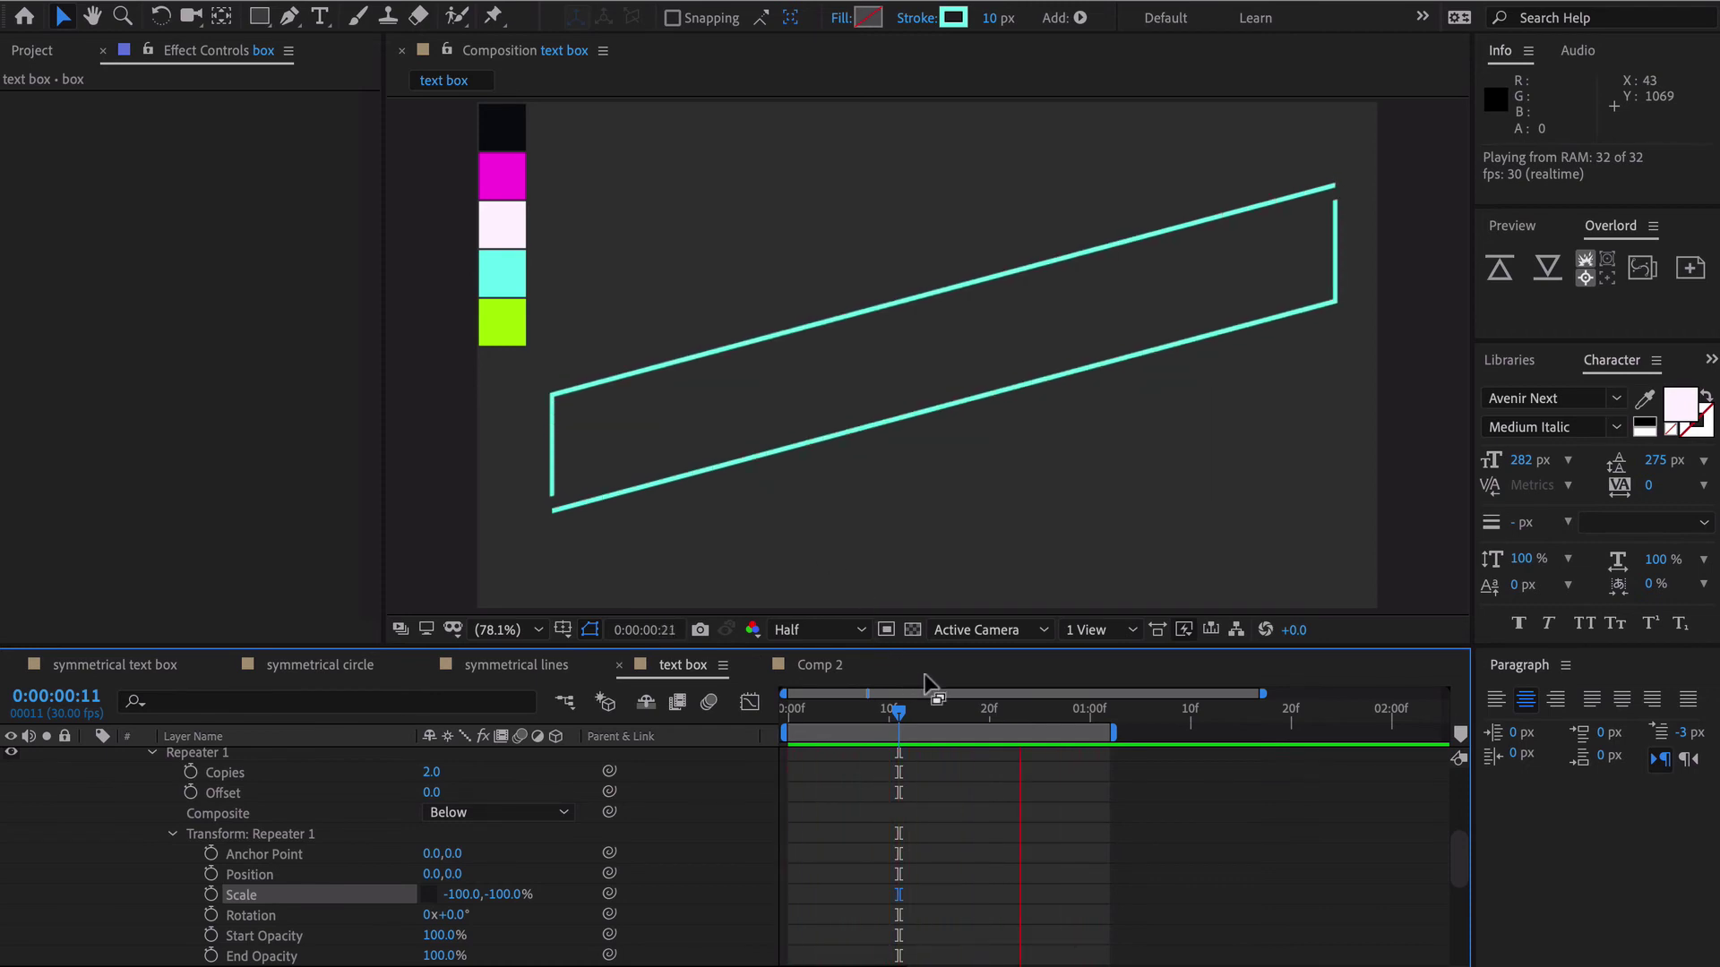
- Unhide the Effects and AFTER text layers and reveal their Position keyframes with U
click(747, 707)
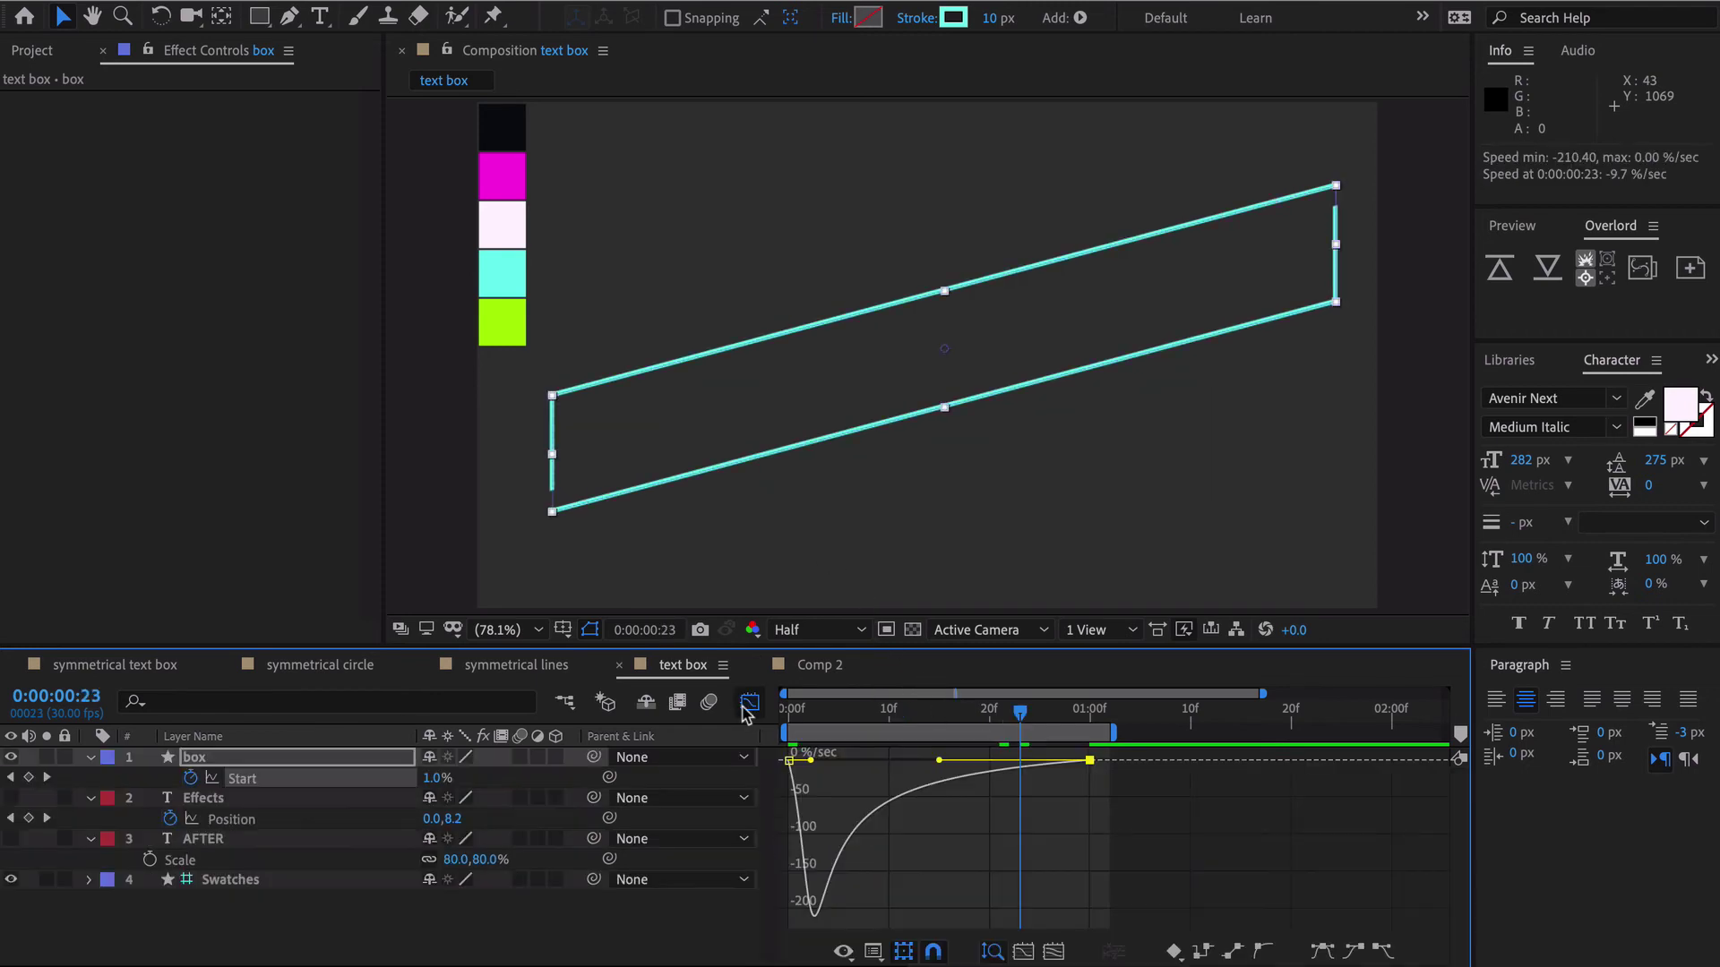
click(747, 704)
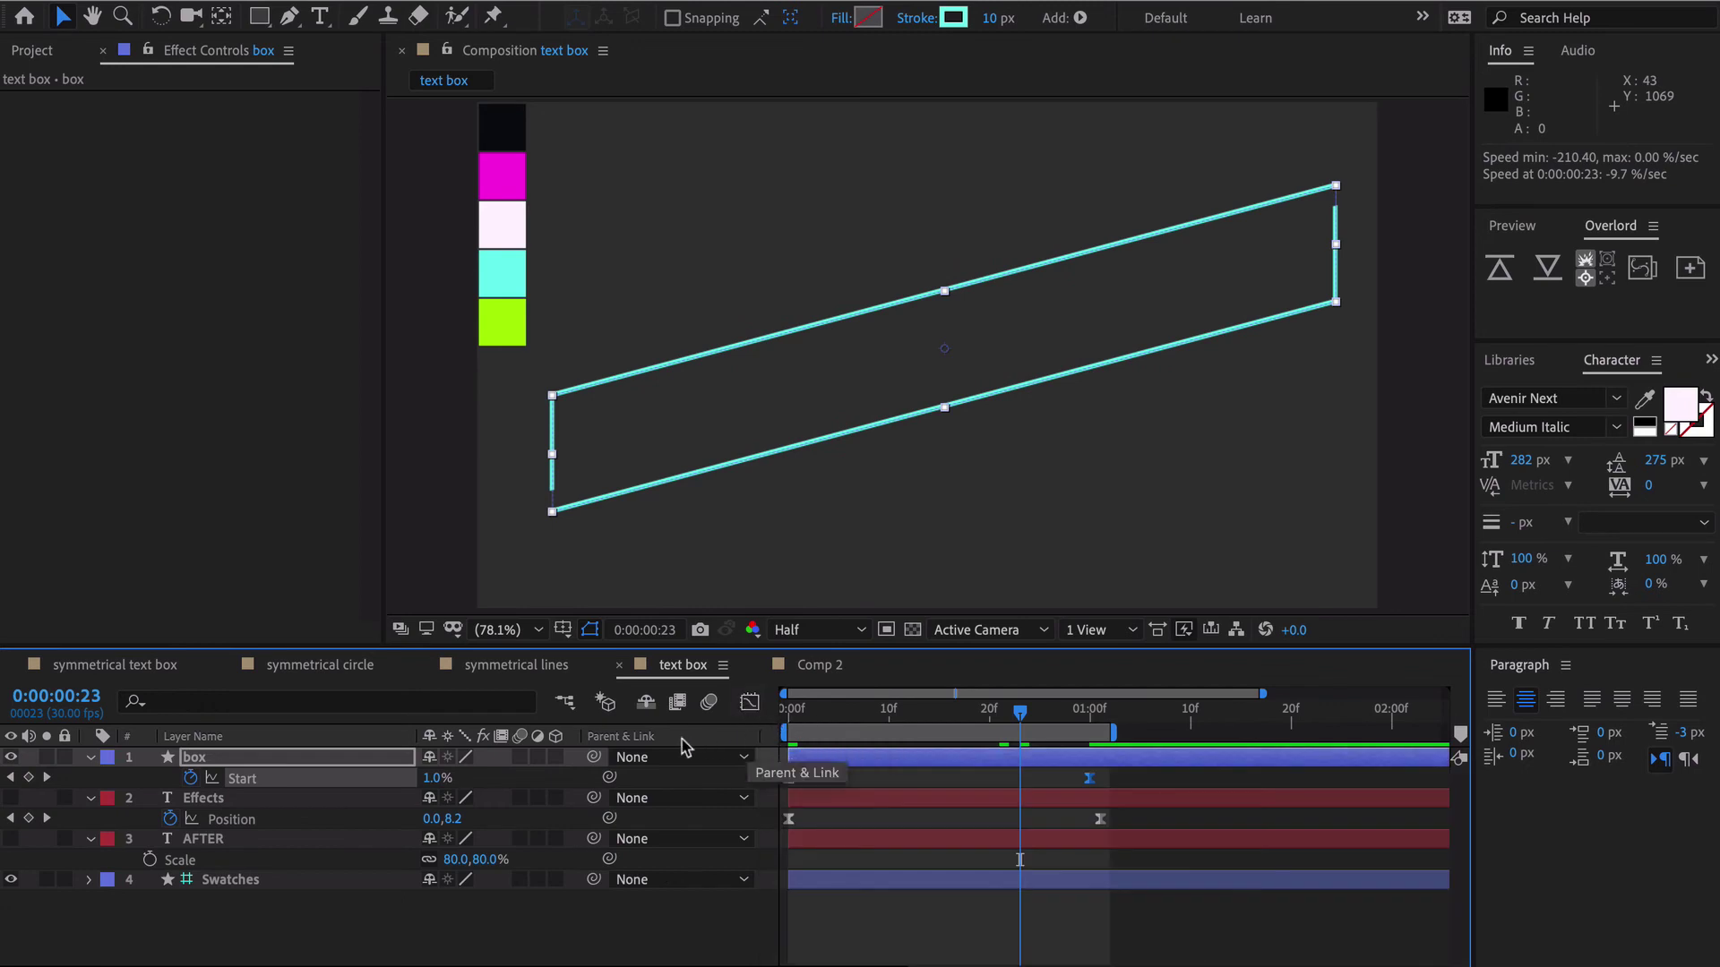
click(11, 798)
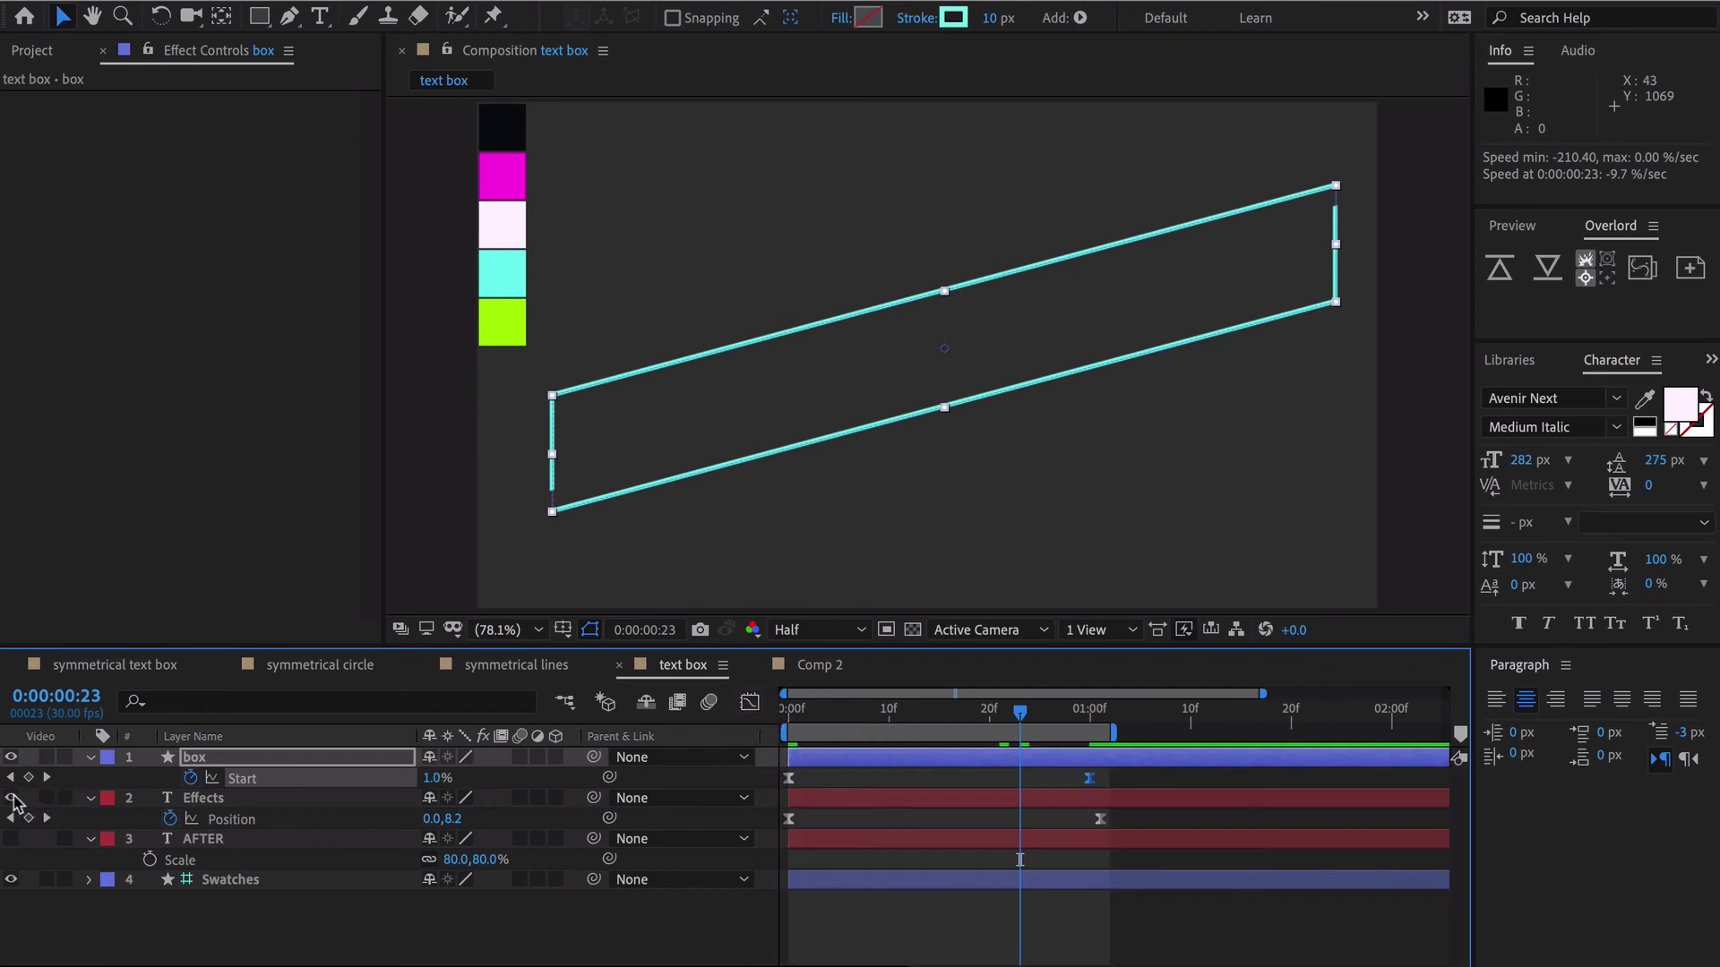
click(12, 839)
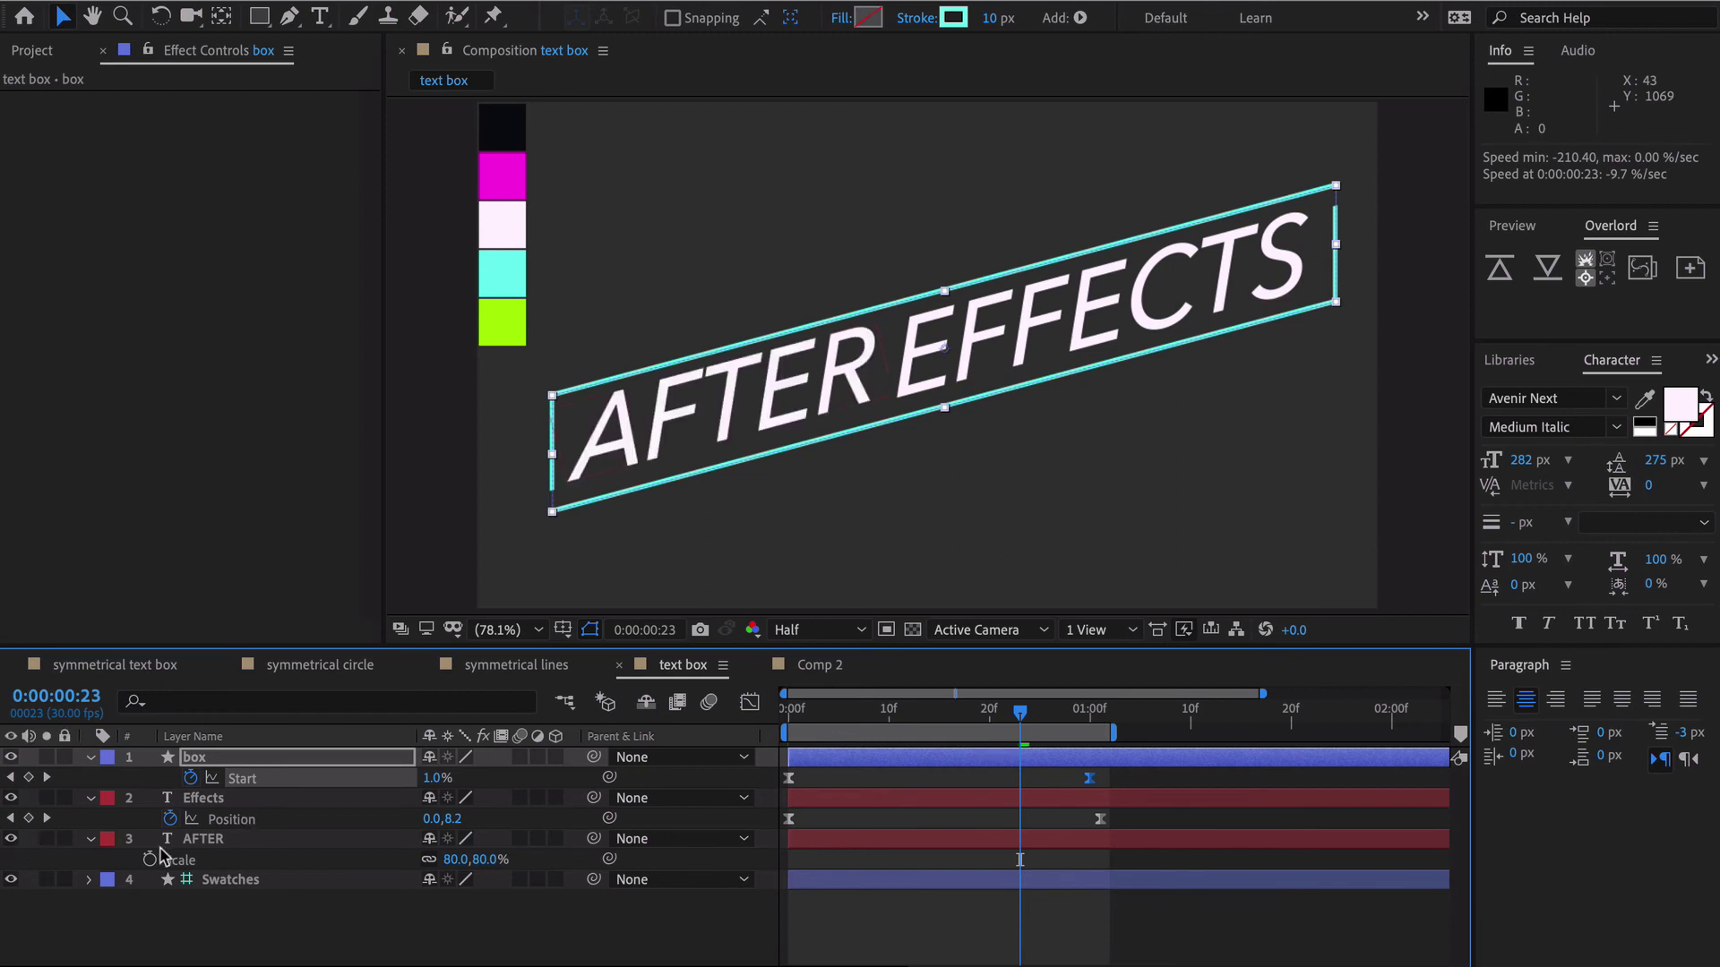
click(229, 799)
shift+click(225, 841)
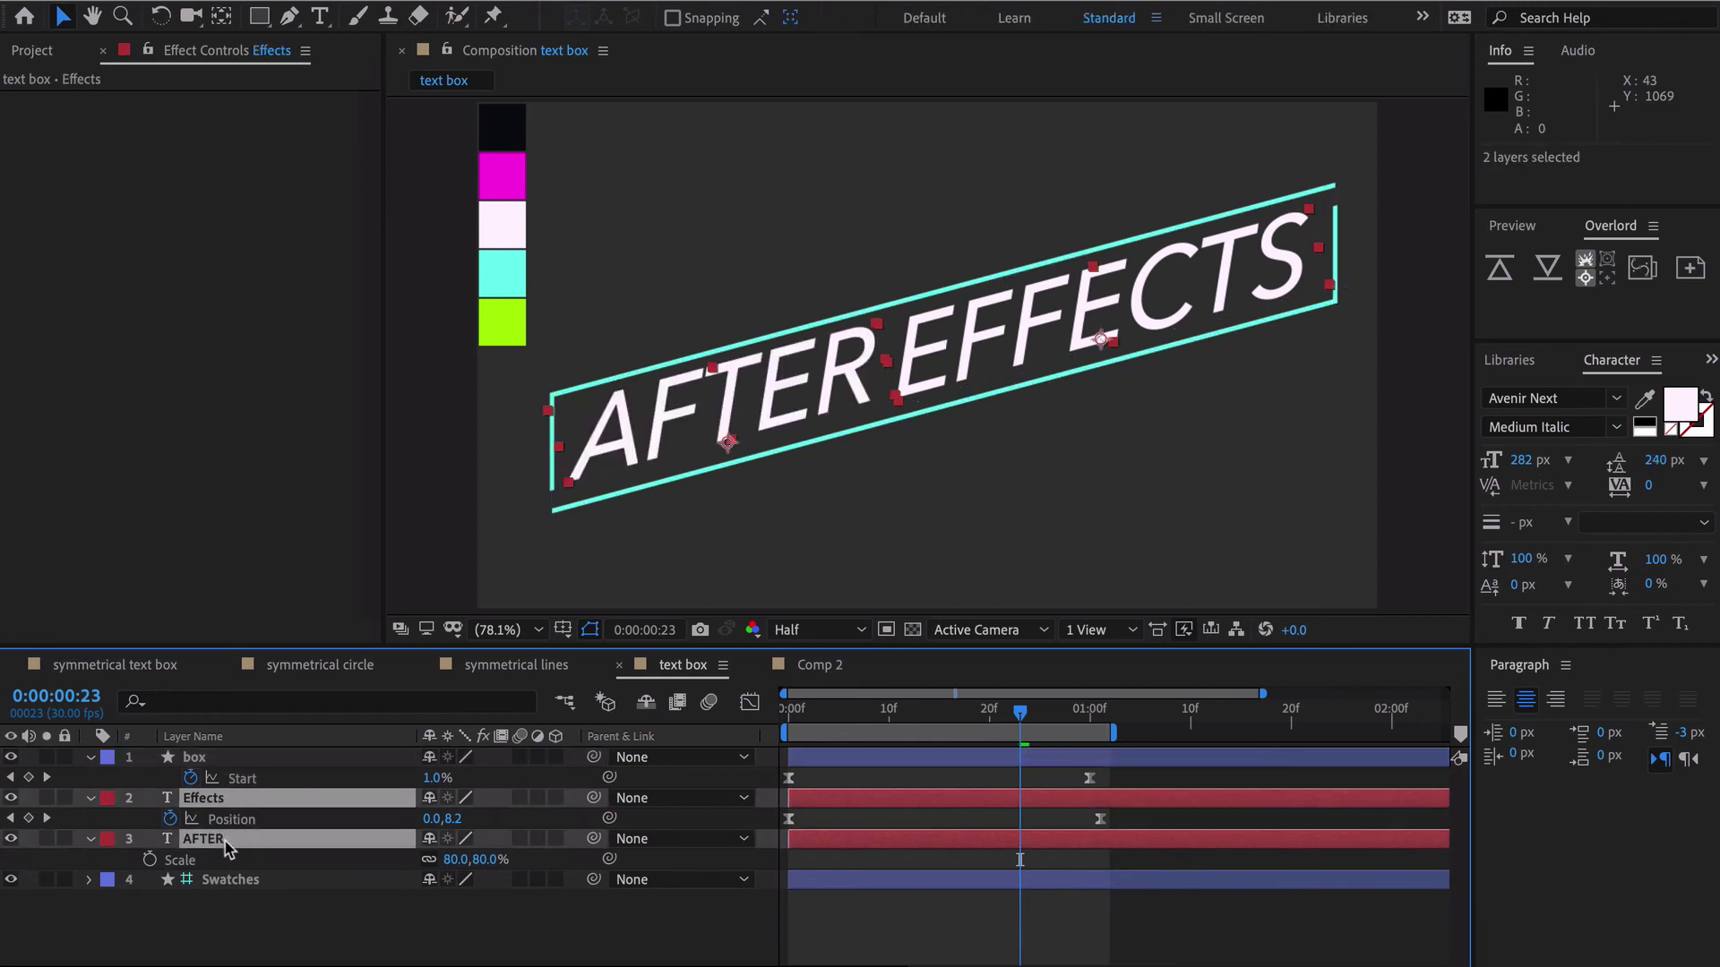
key(u)
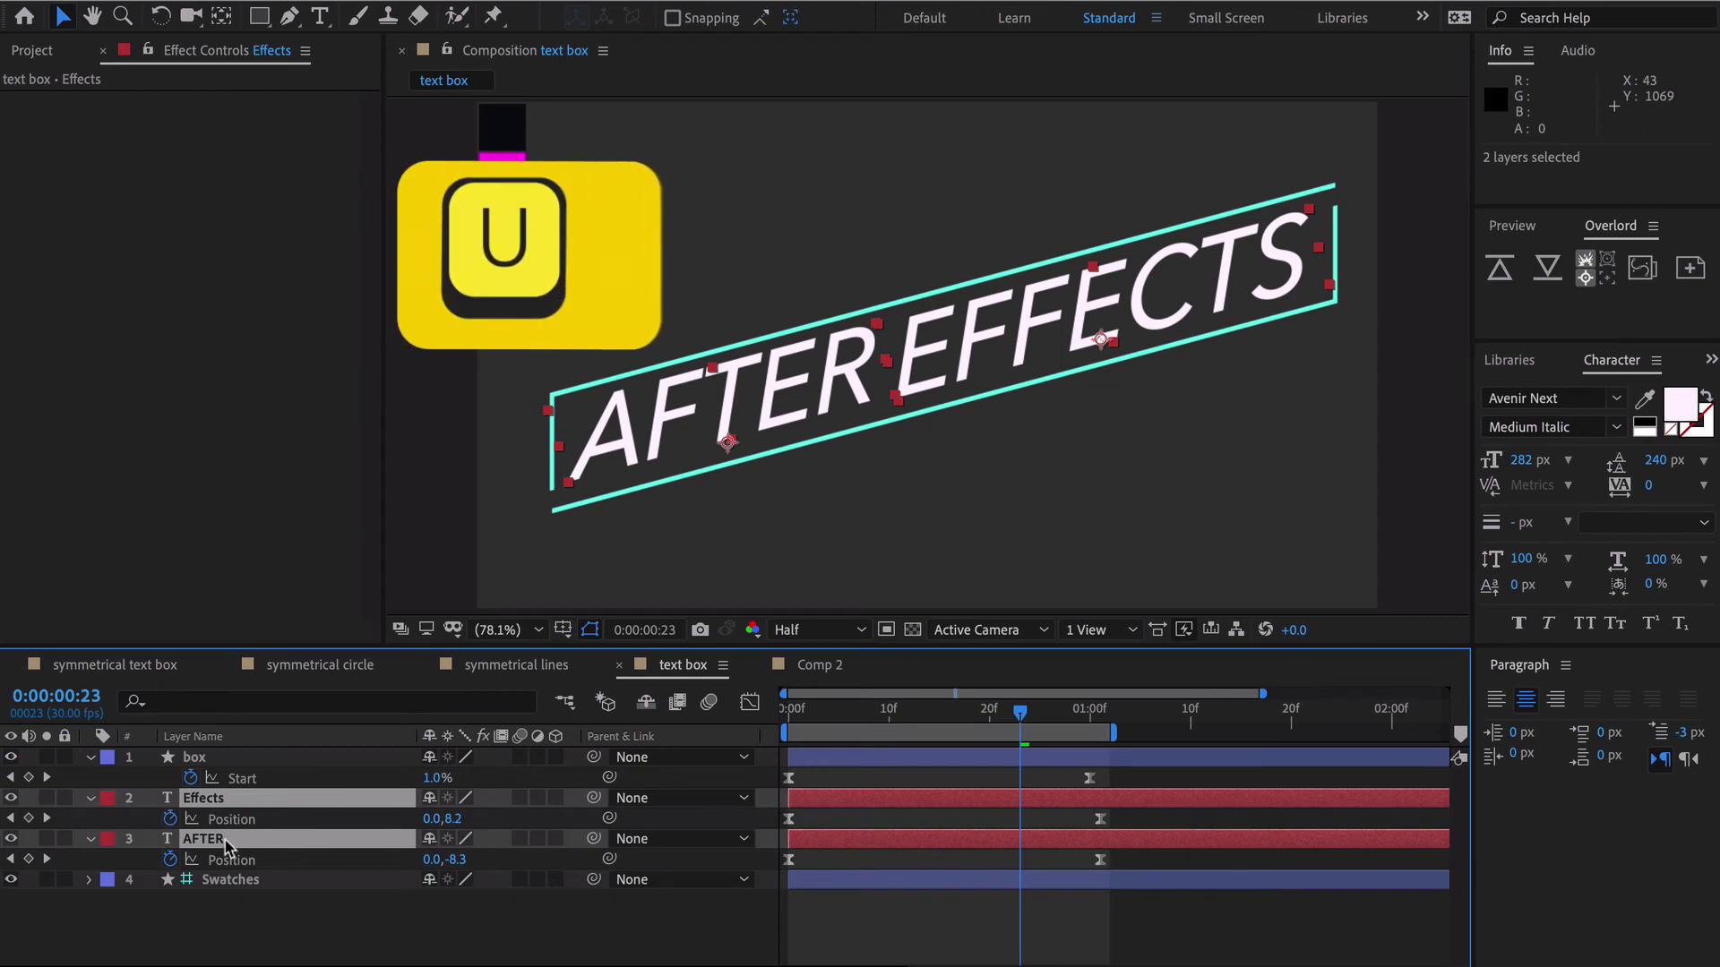
- Extend the work area to about 0:00:01:23 and shift the text Position keyframes to start at frame 14
drag(1113, 733, 1334, 733)
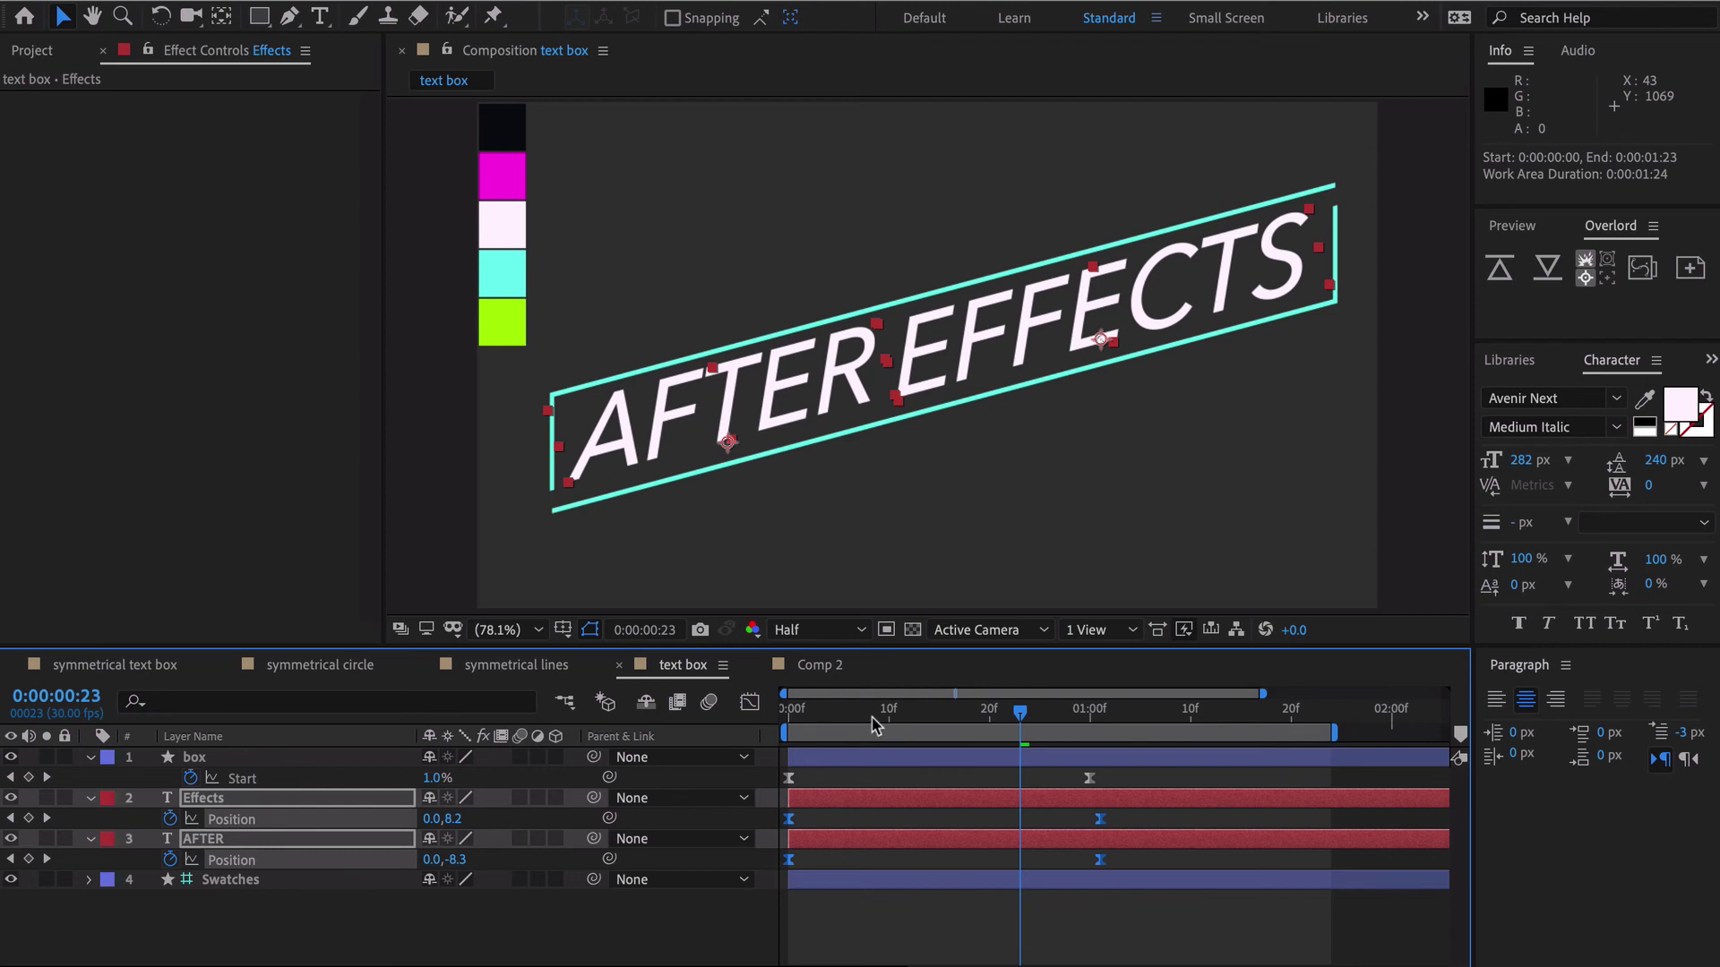
drag(875, 724, 923, 730)
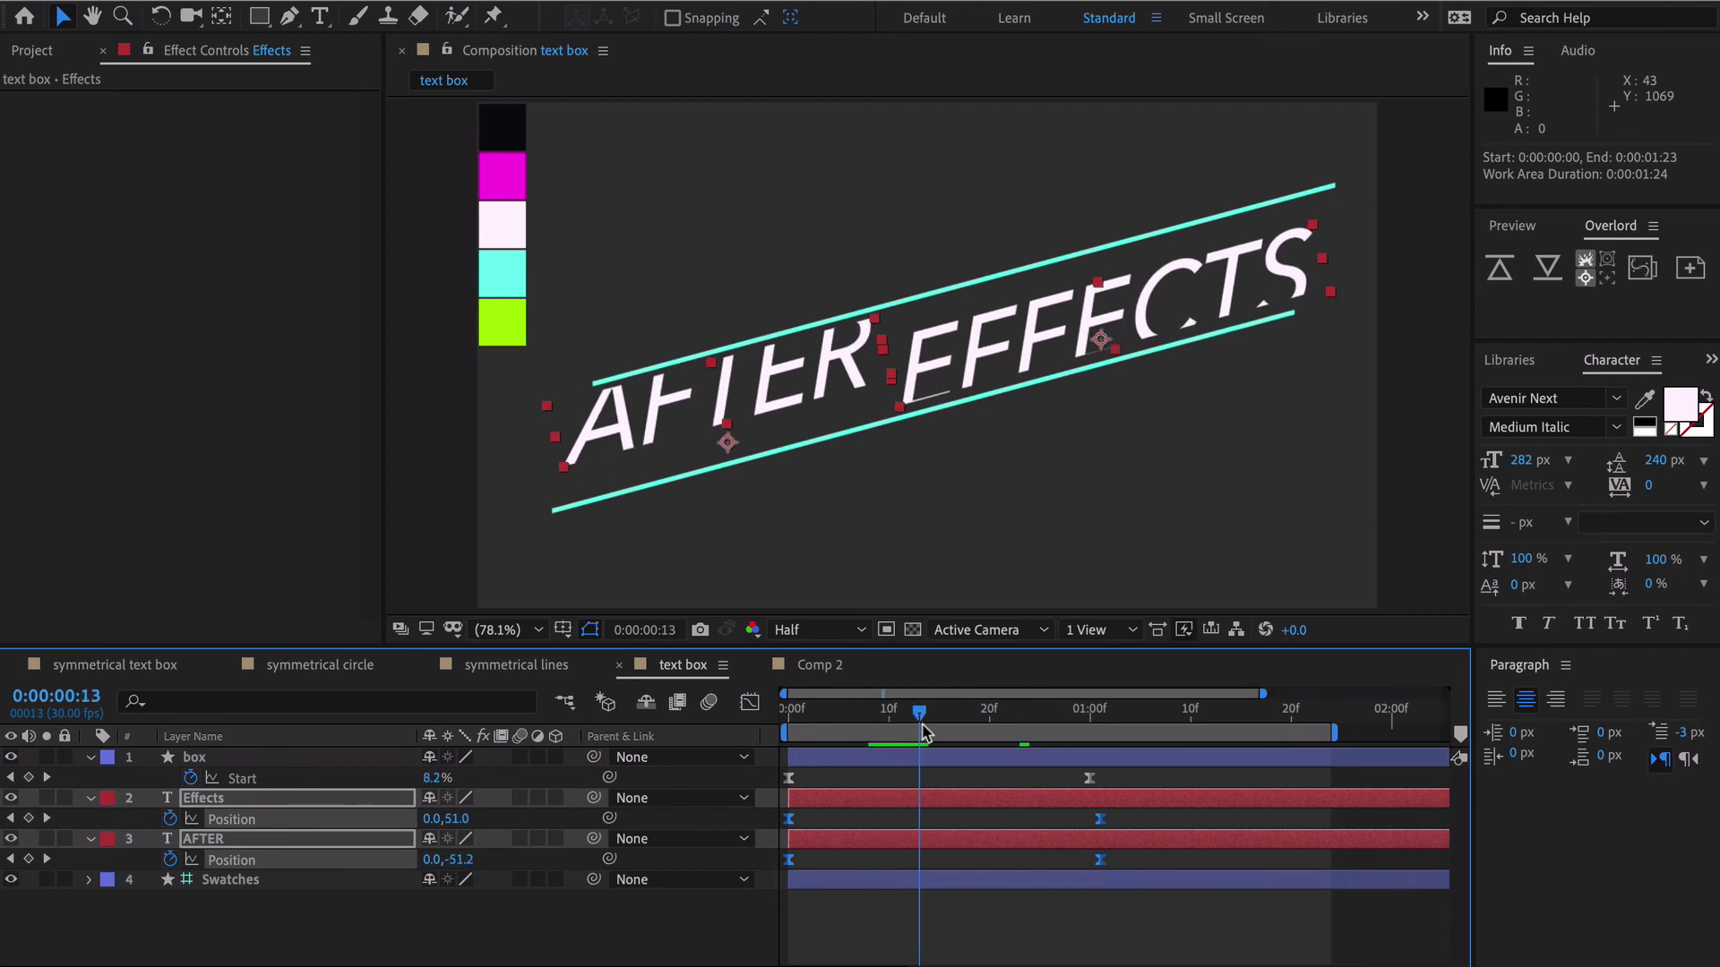
drag(926, 728, 930, 728)
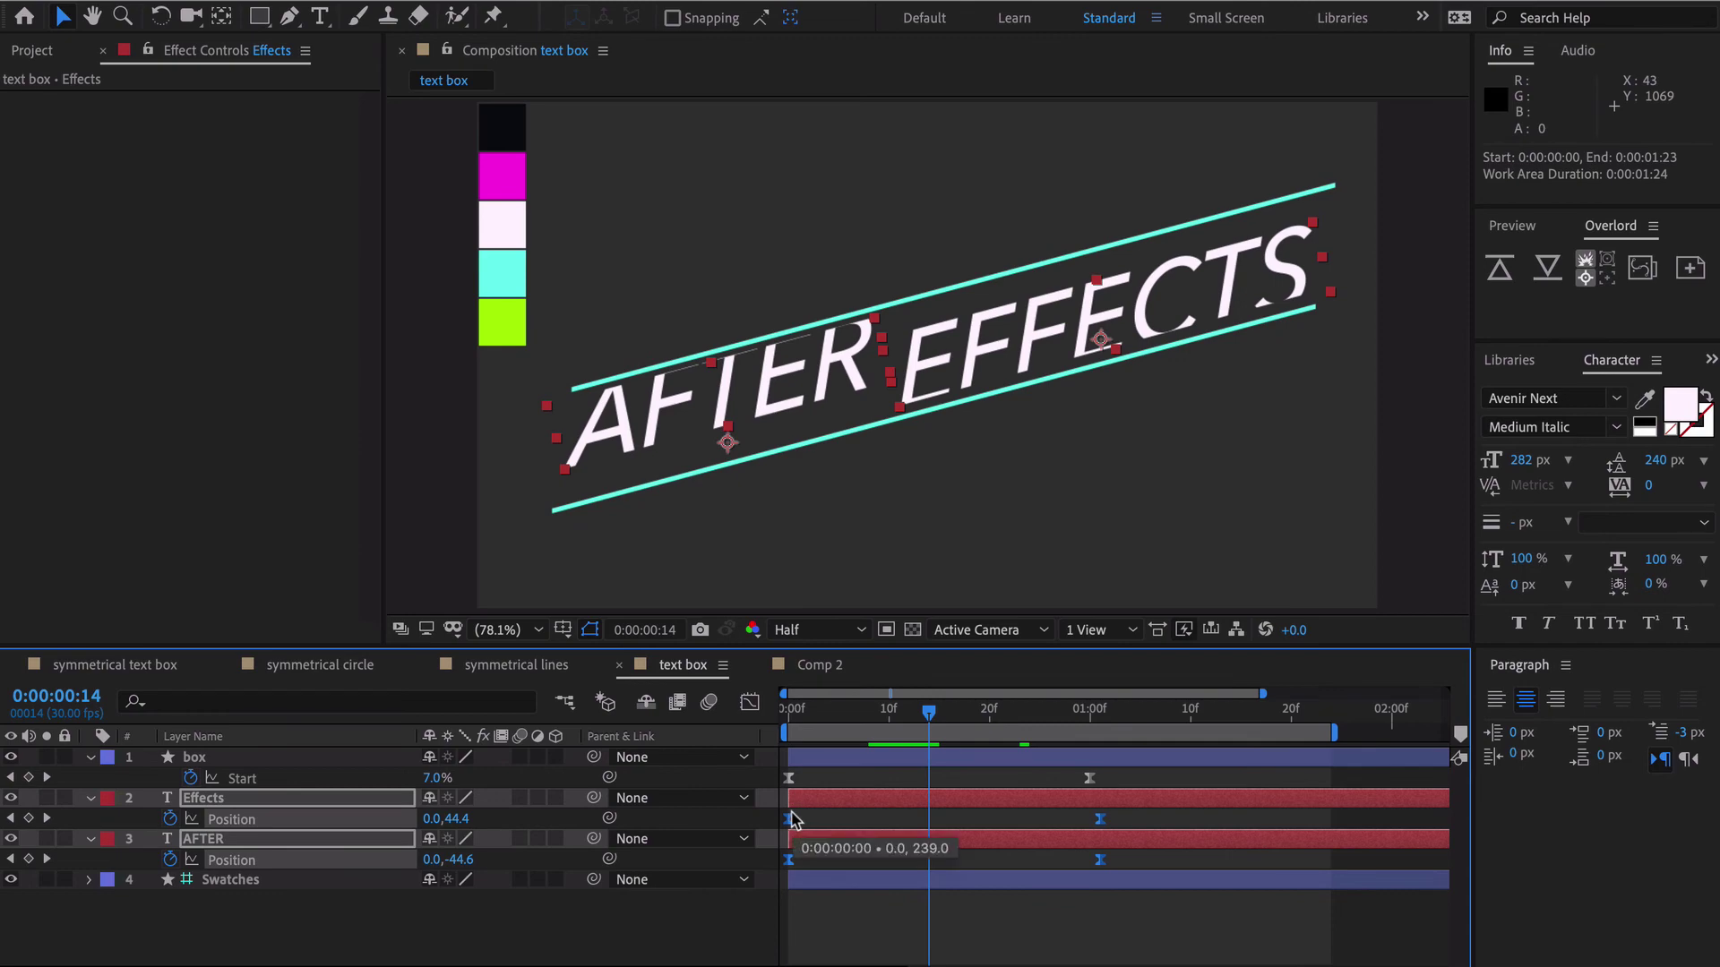
drag(789, 819, 929, 818)
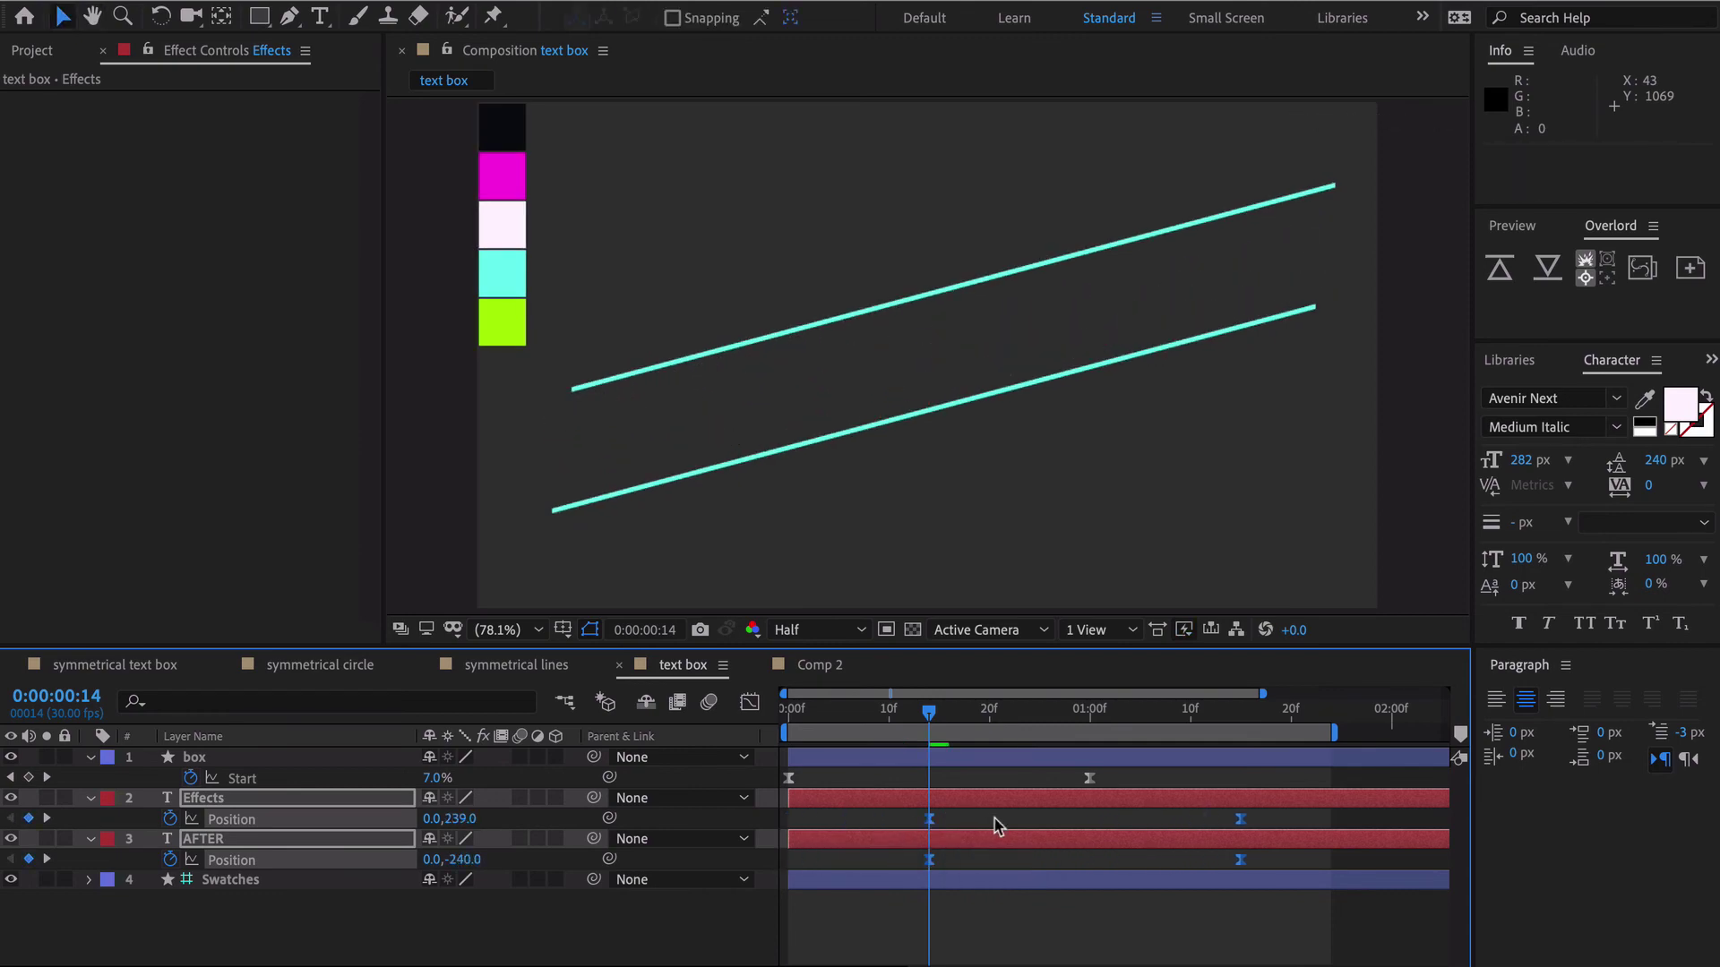
key(space)
click(1206, 815)
- Move the ending Position keyframes and the box Start keyframe to 0:00:01:04, then preview
drag(1227, 831, 1133, 869)
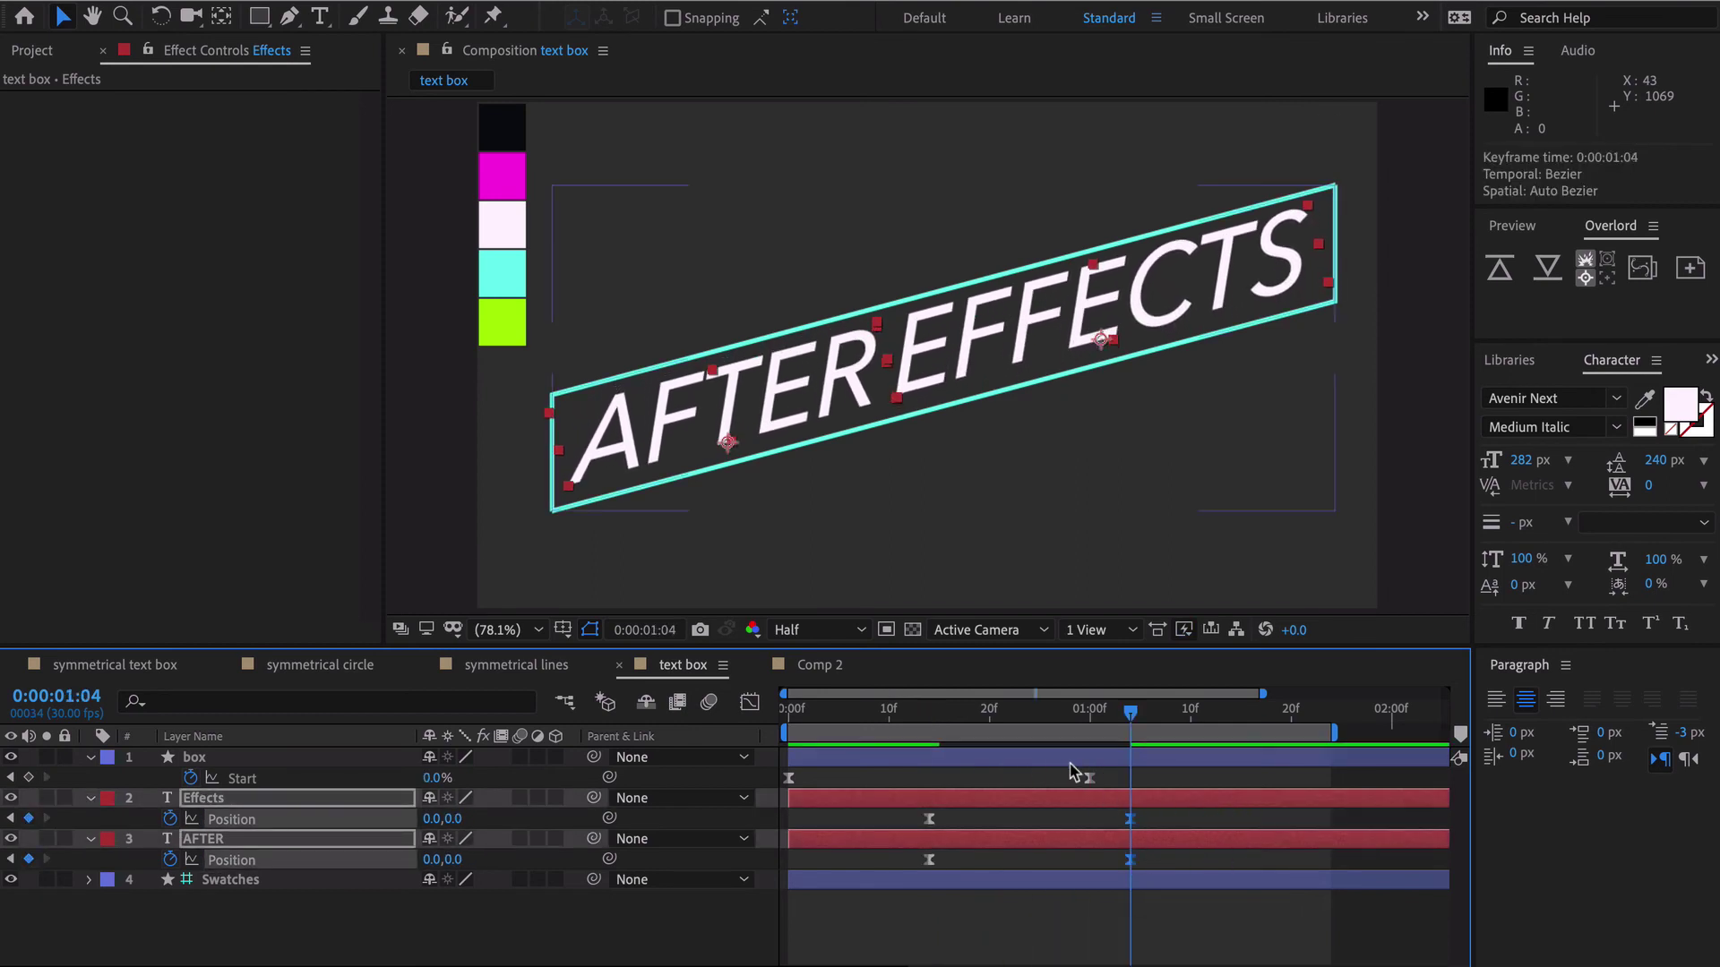
drag(1089, 777, 1130, 777)
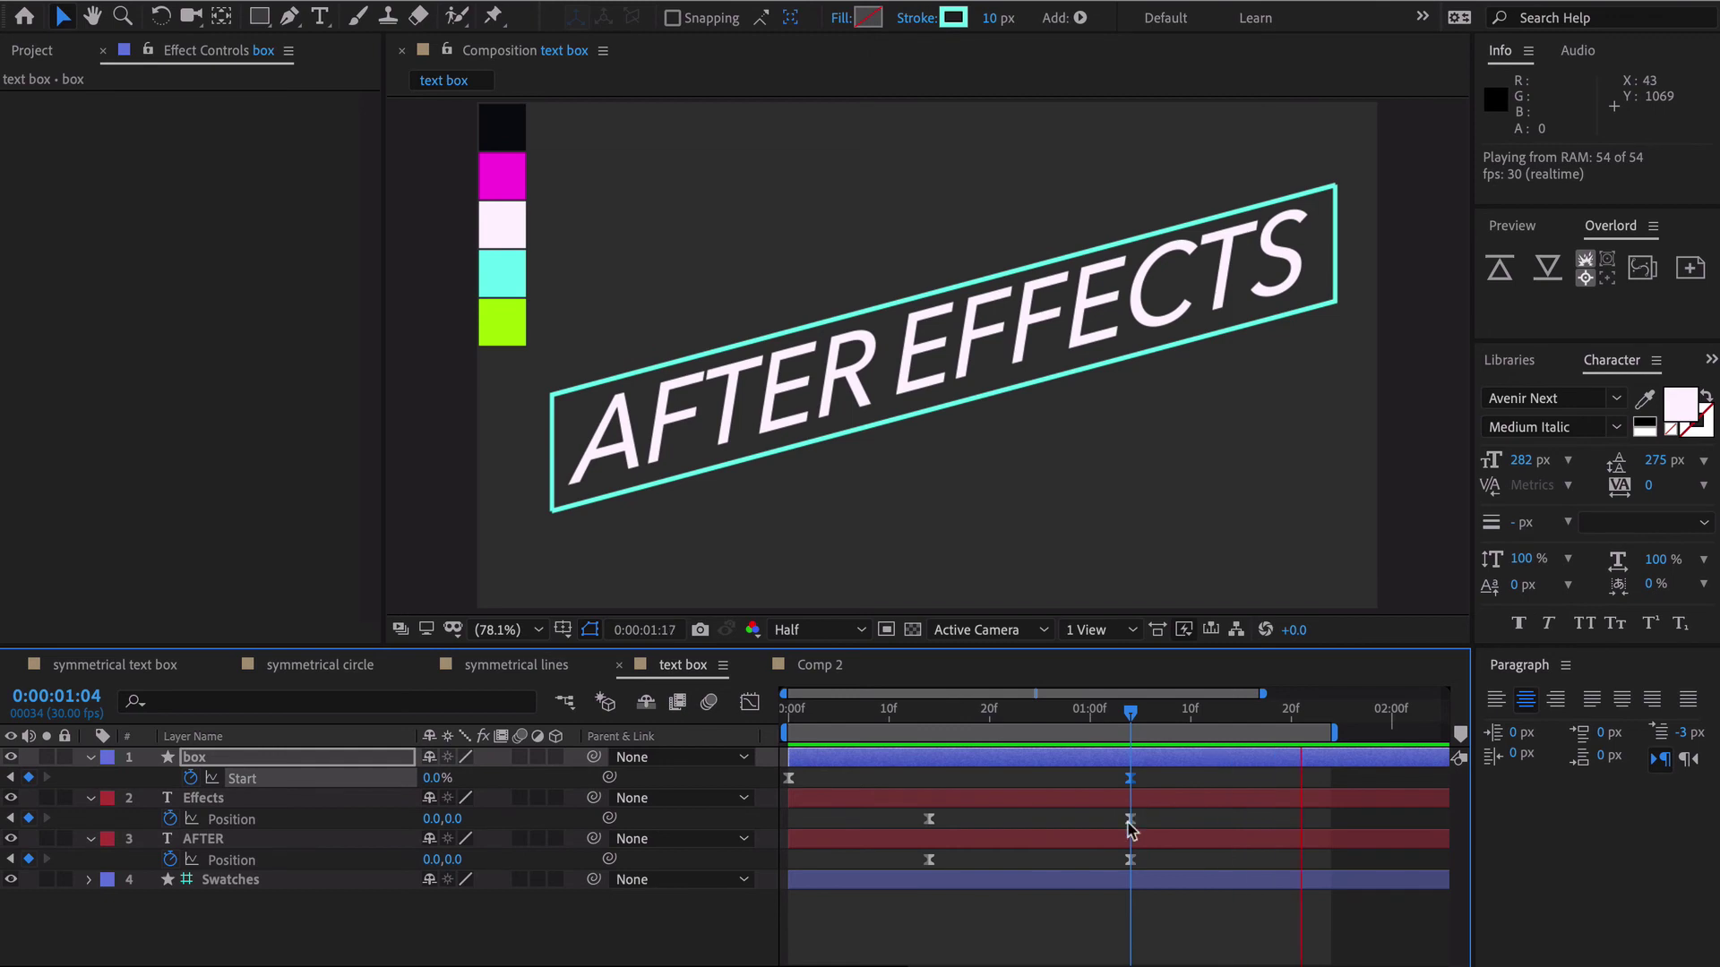
key(space)
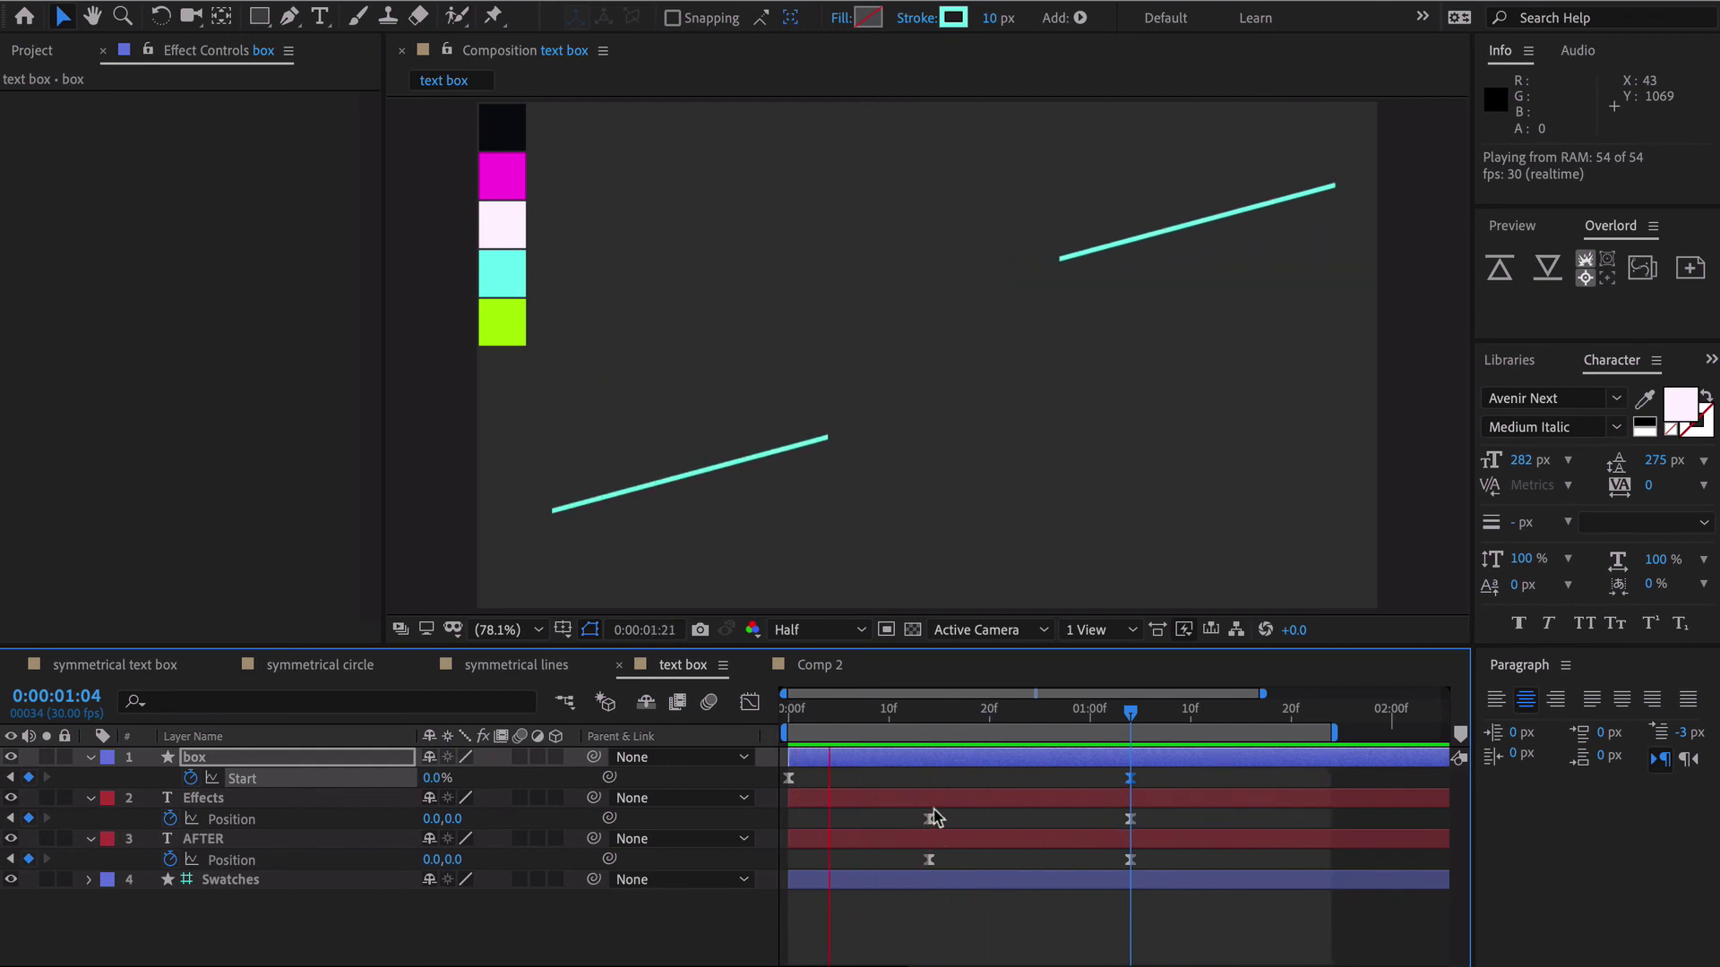
key(space)
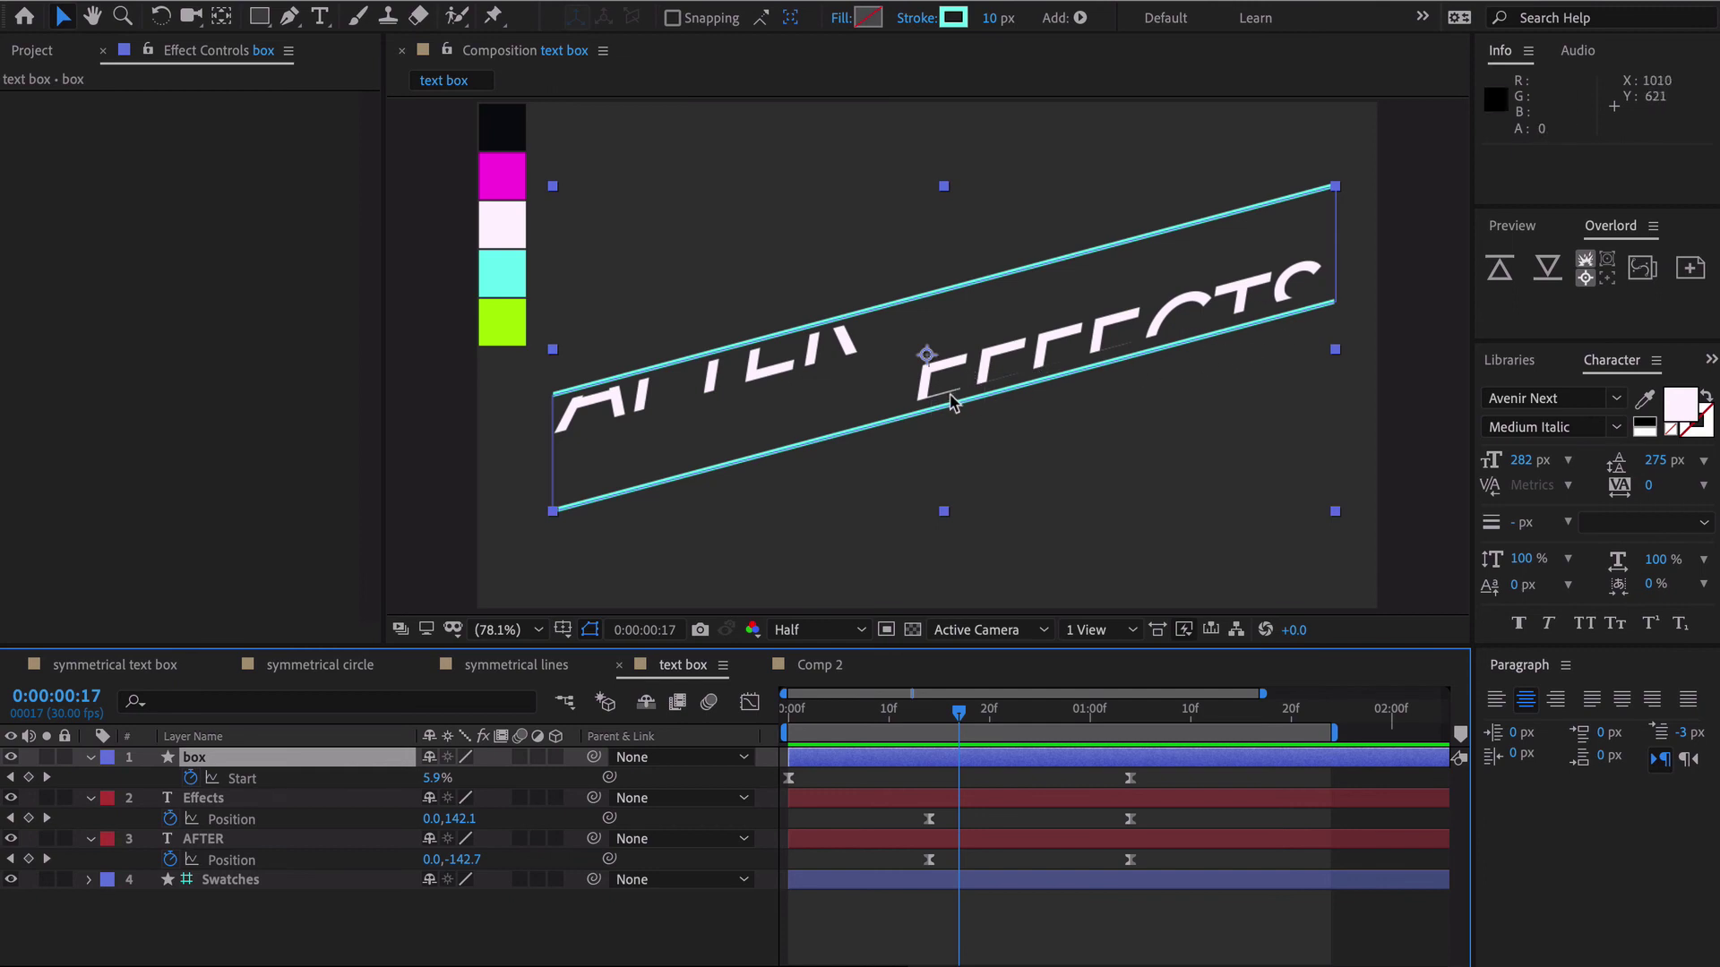
- Lower the Effects mask's bottom edge and nudge the AFTER mask's top edge down to fit inside the box
click(257, 796)
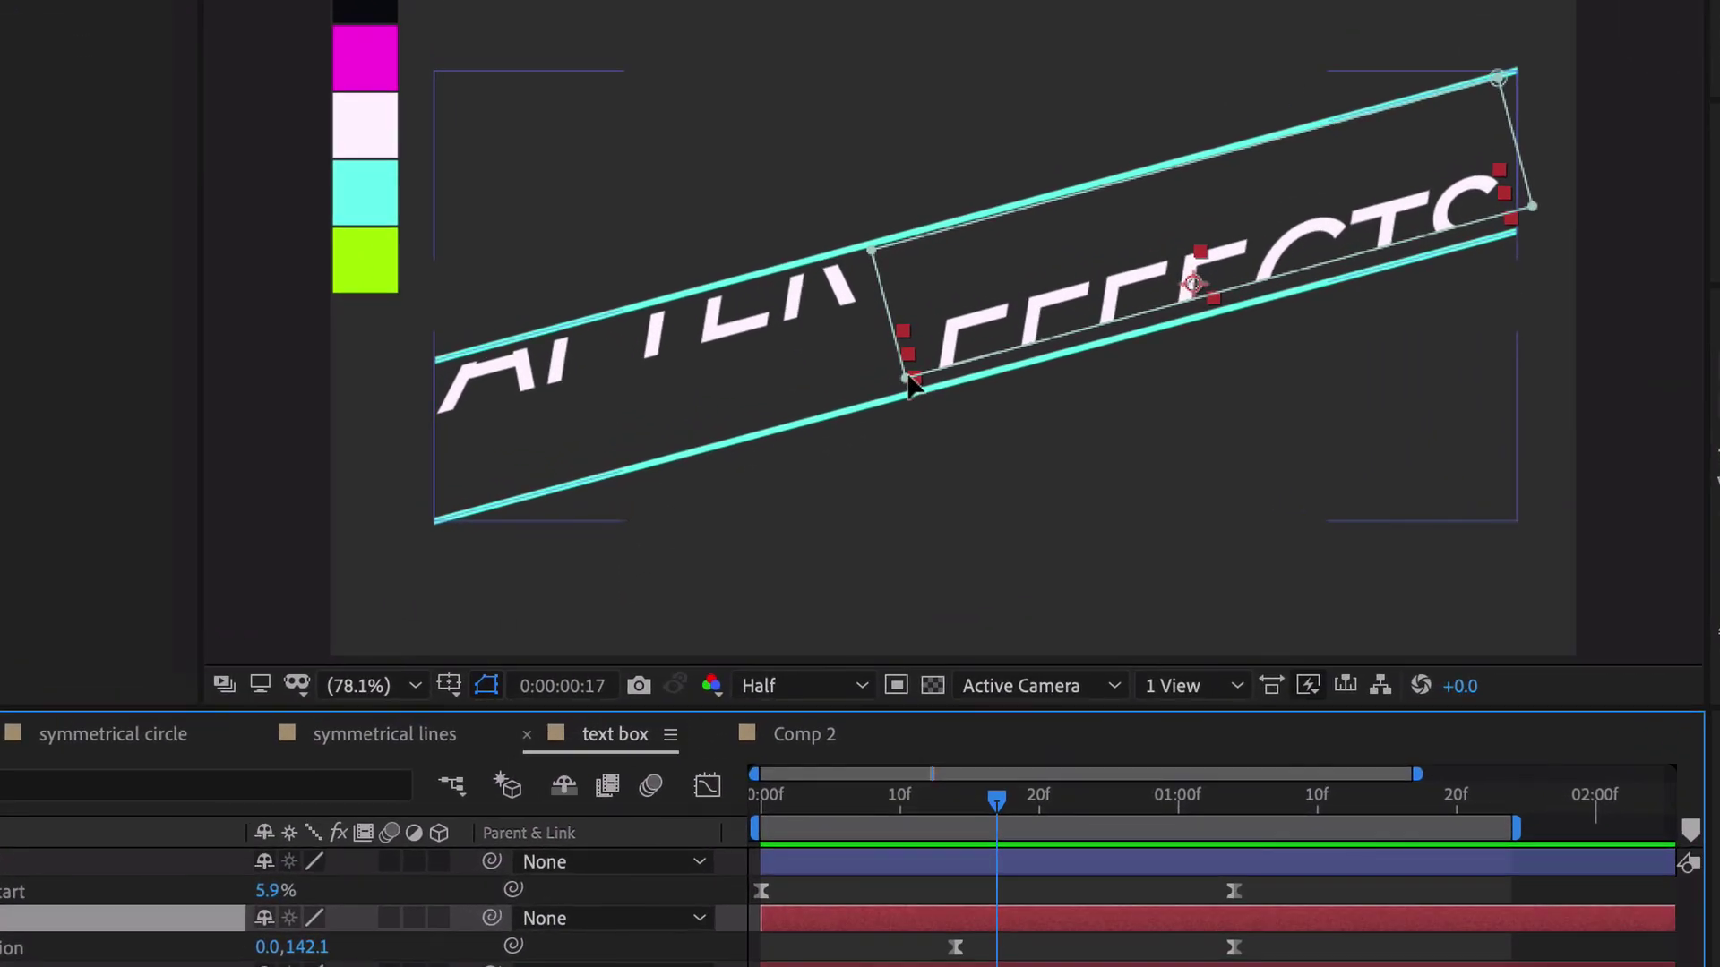
click(1533, 208)
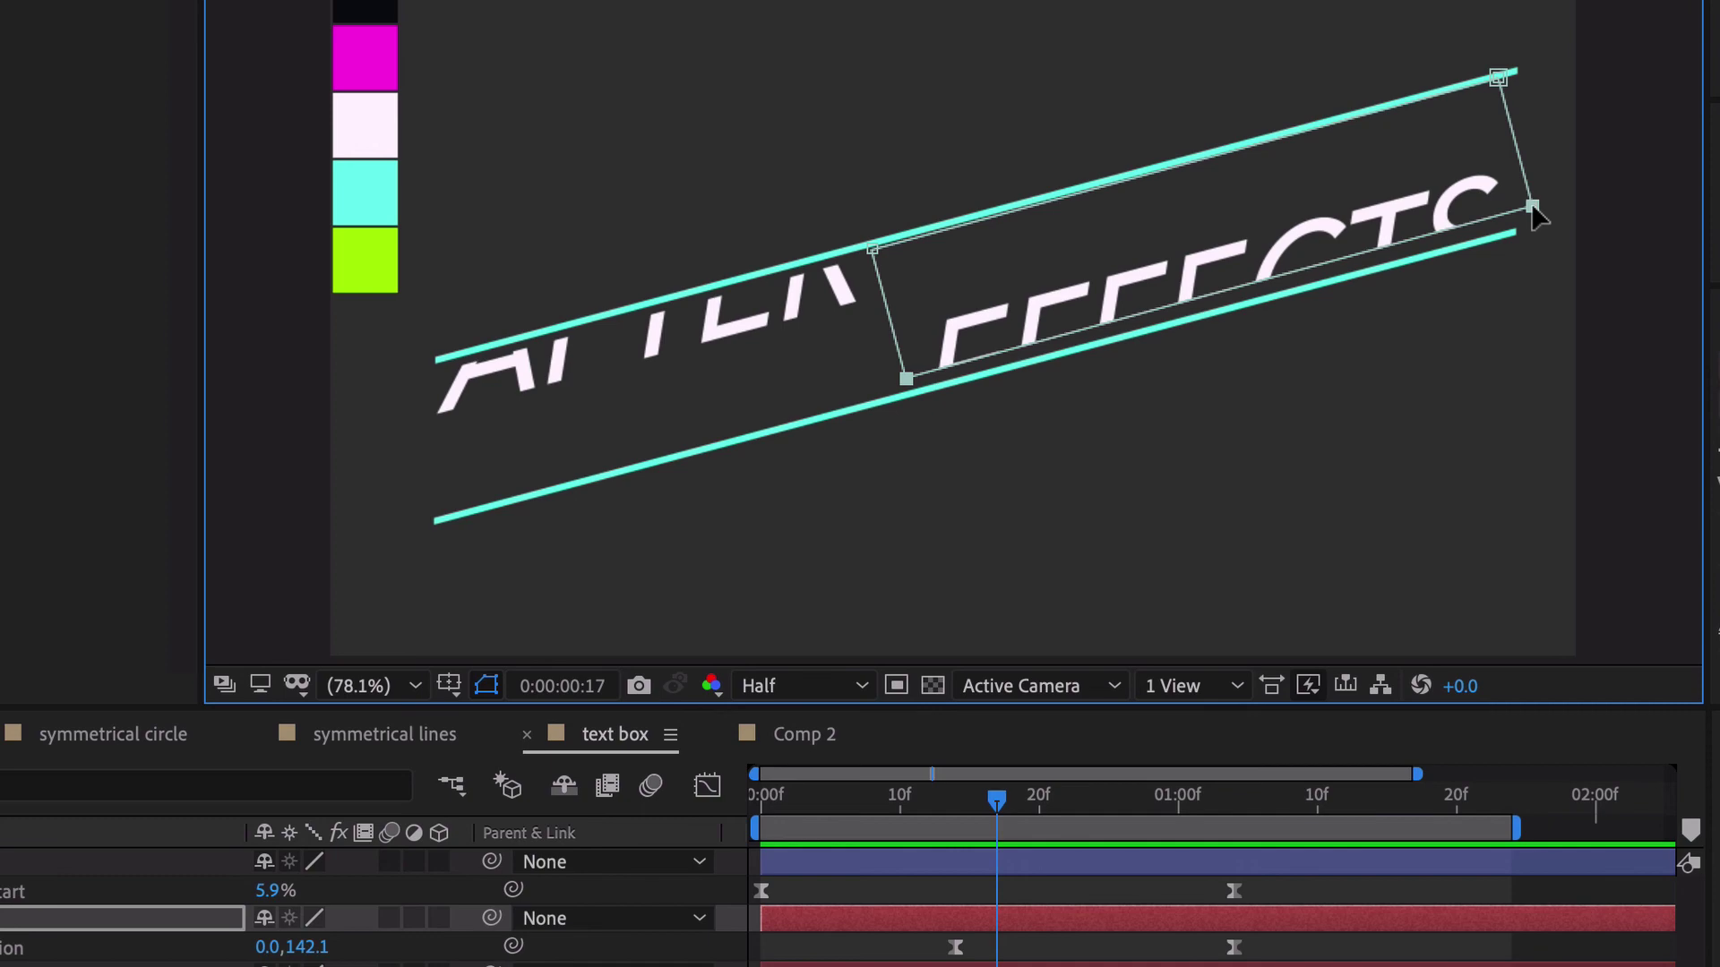
drag(1533, 208, 1537, 235)
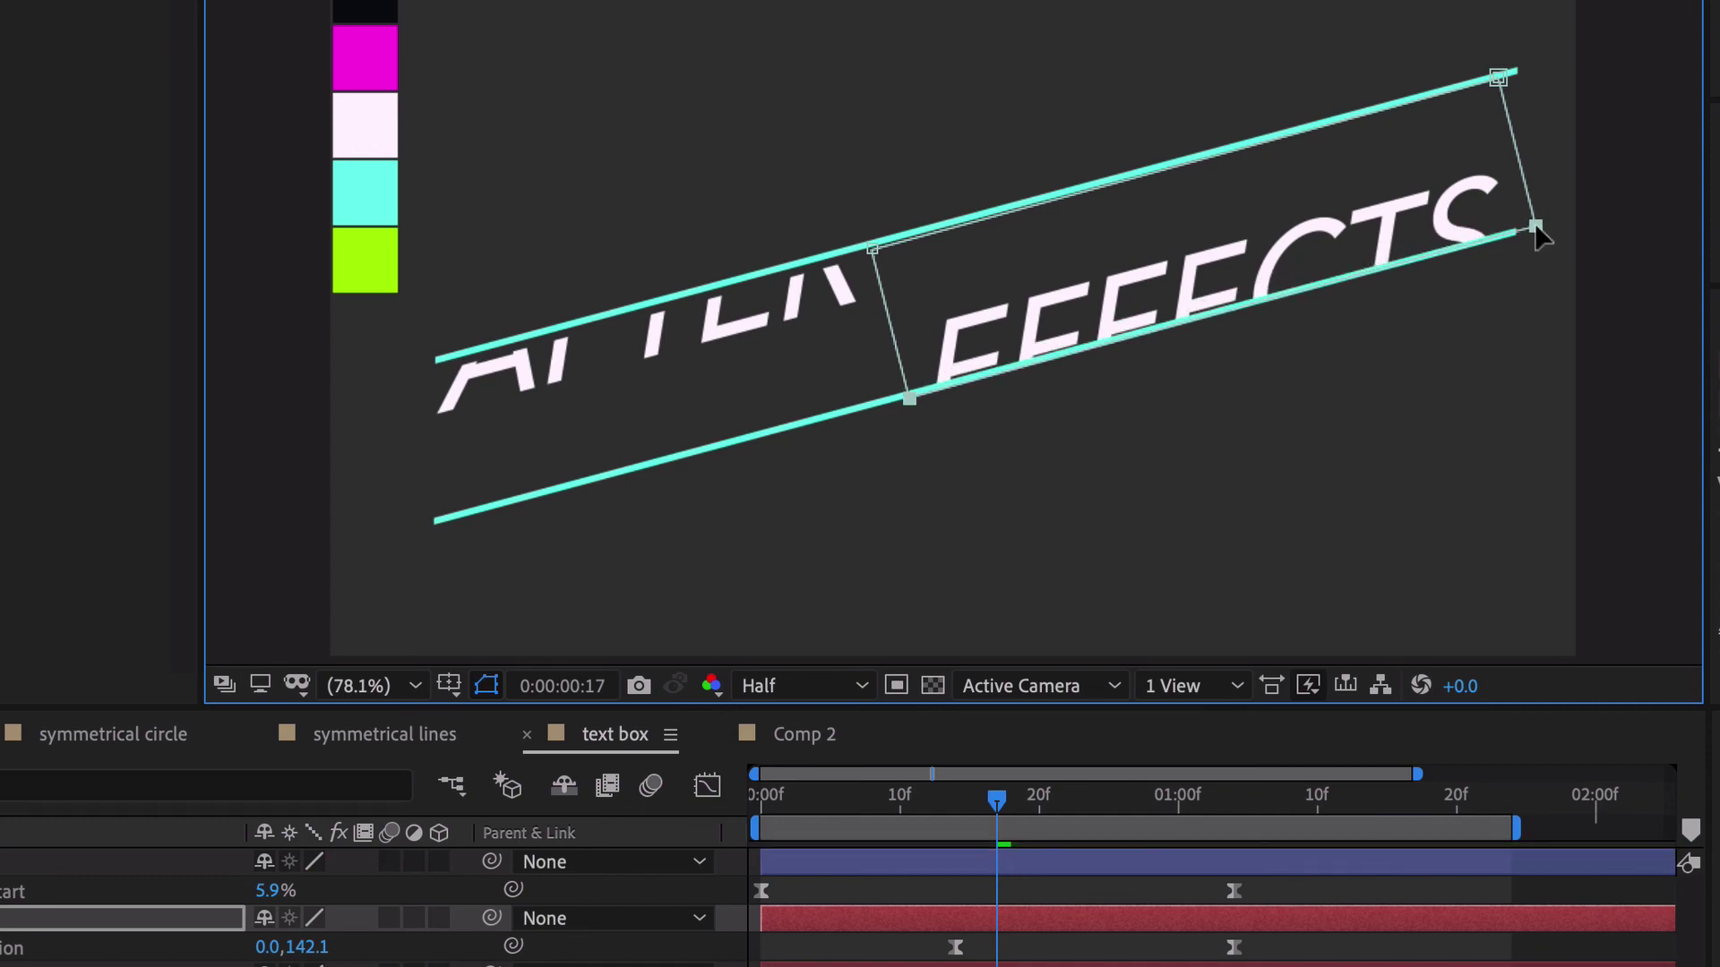
key(space)
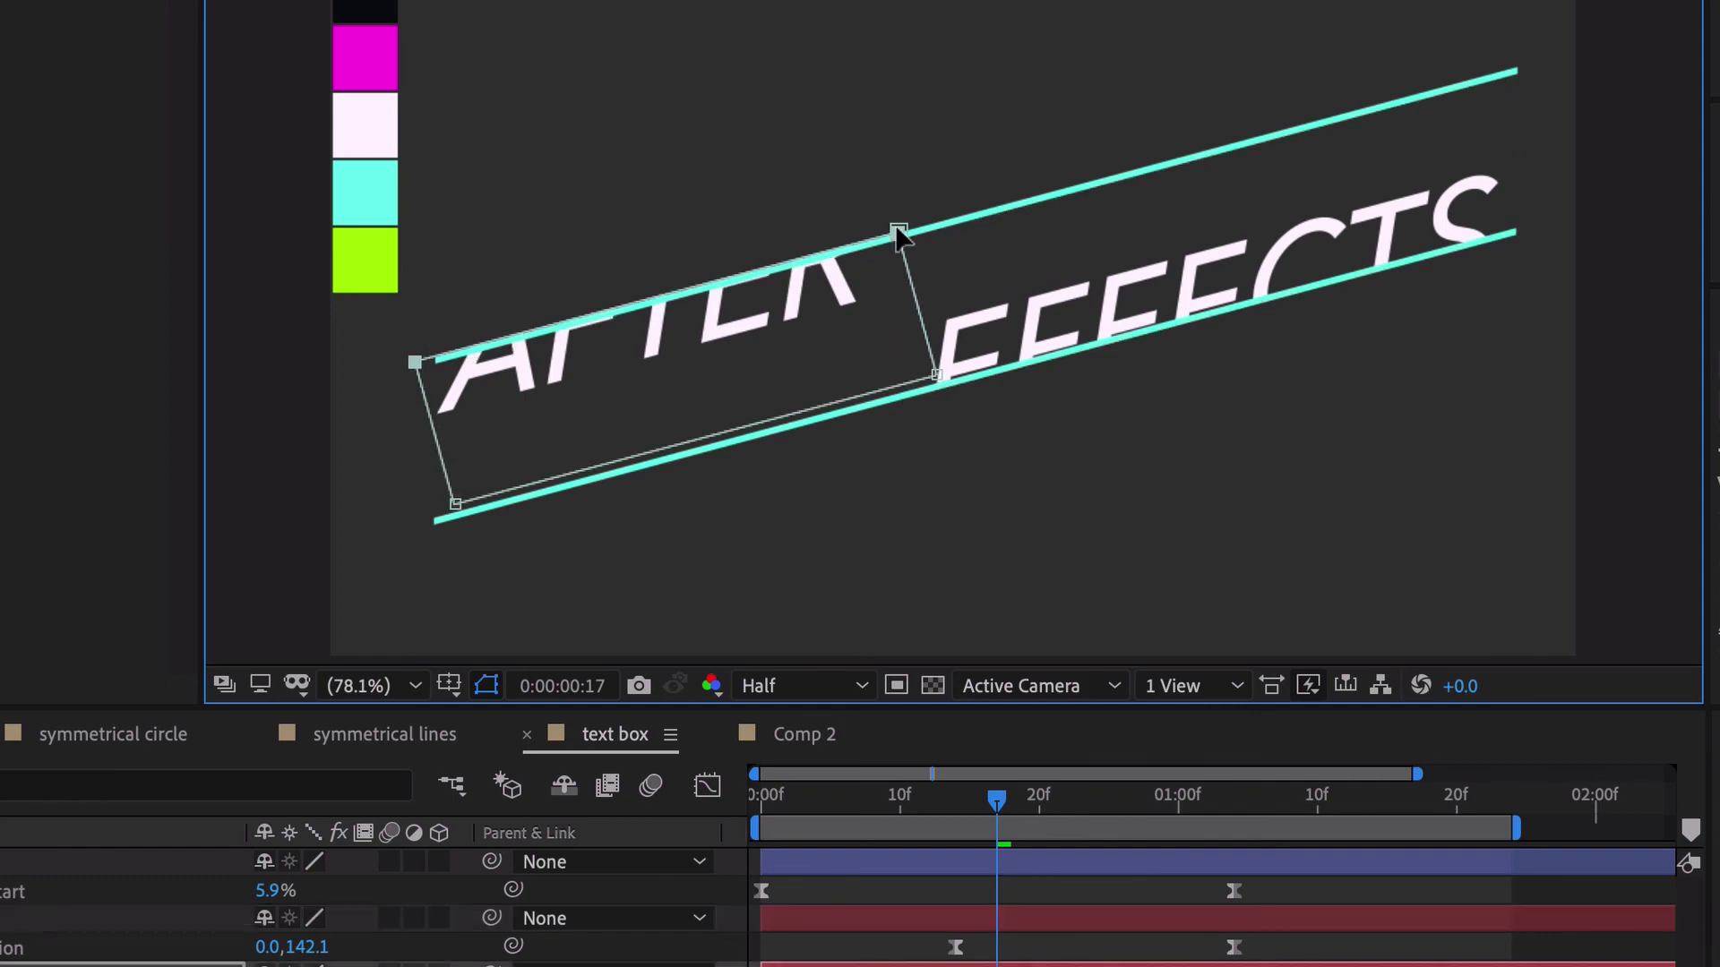
drag(1089, 806, 998, 811)
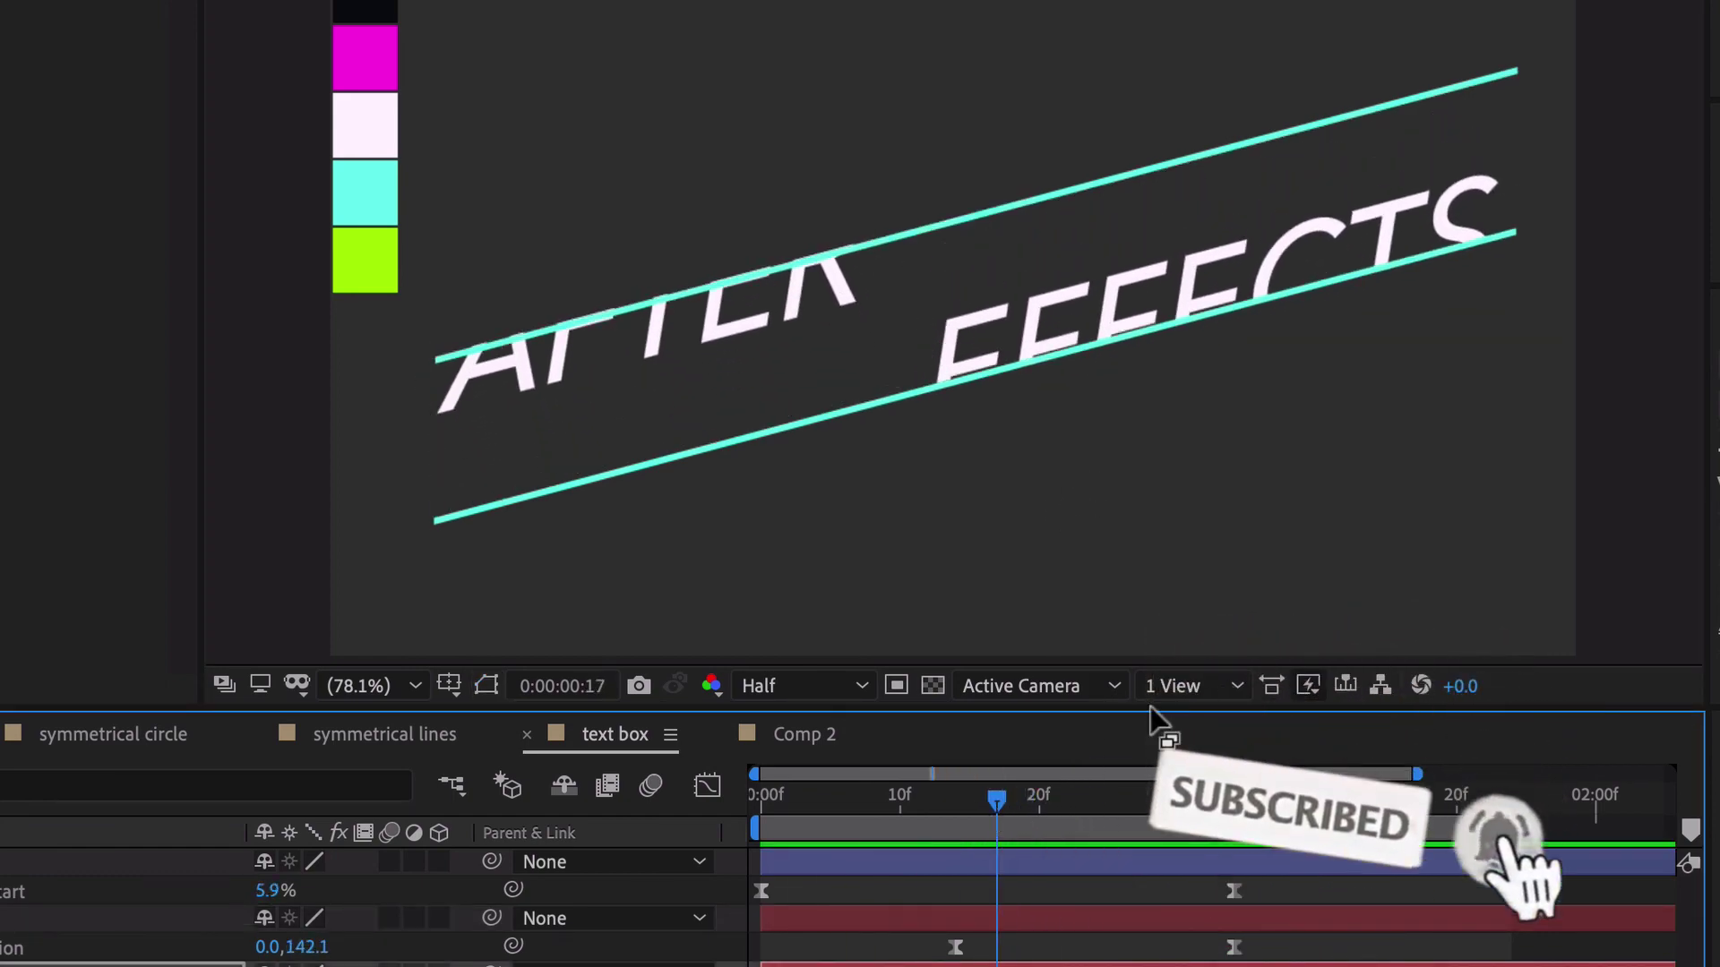
scroll(967, 338, up, 3)
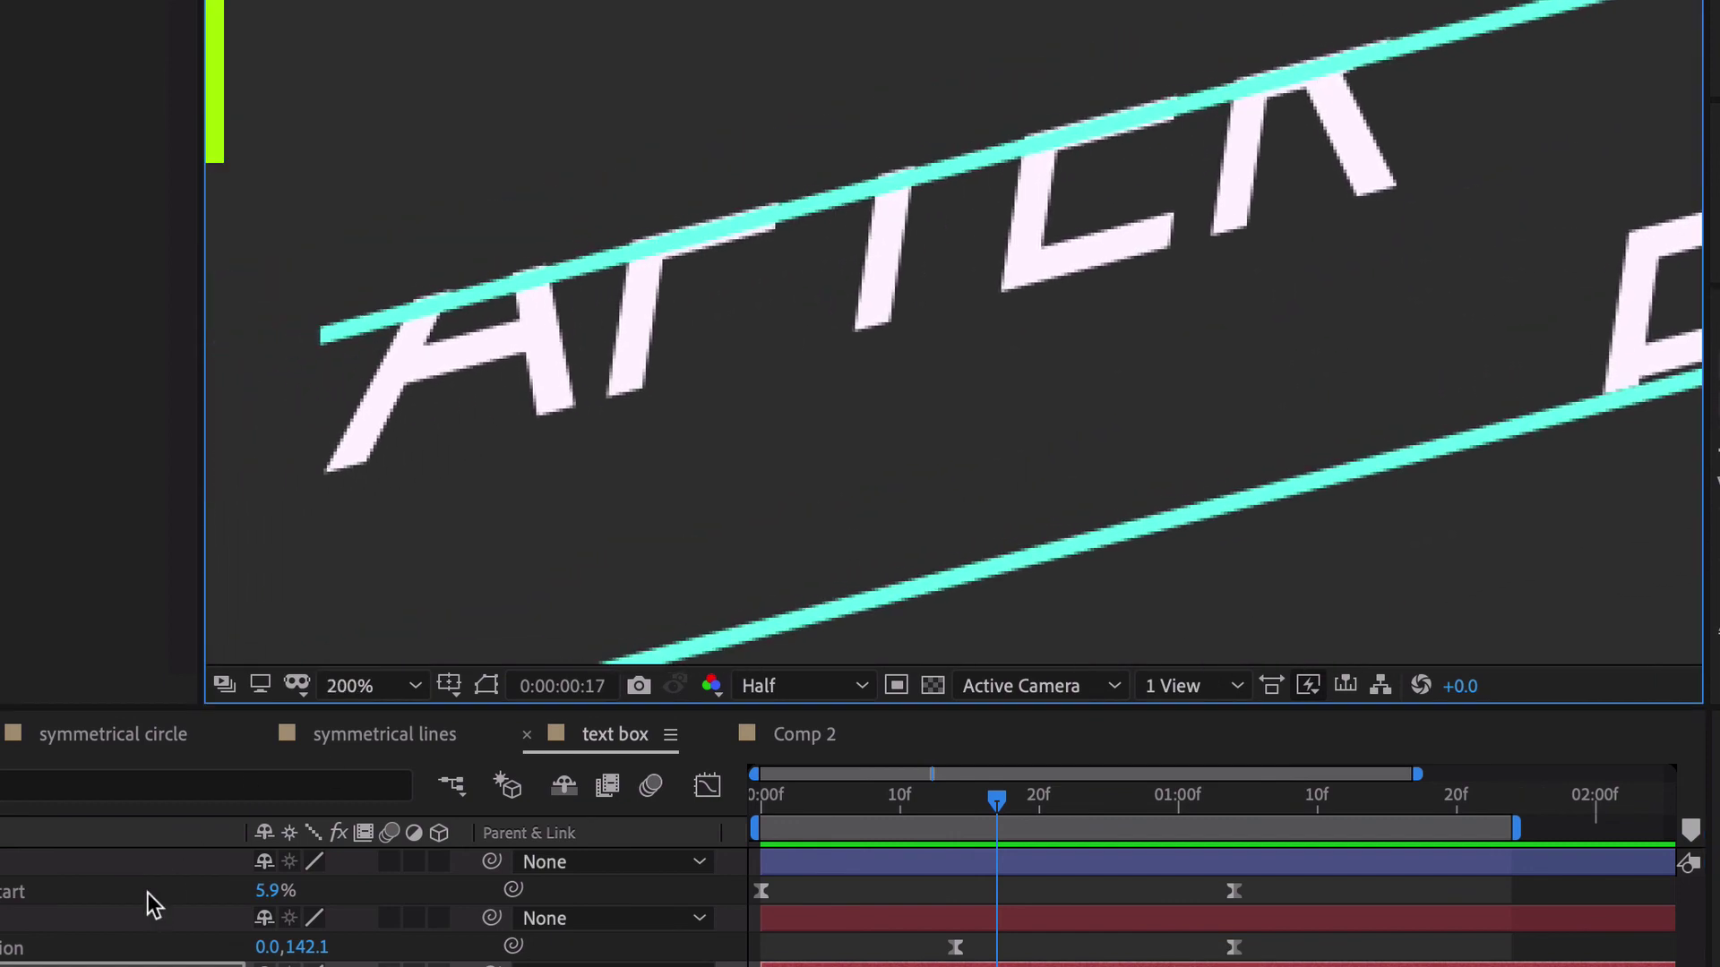
click(148, 894)
drag(1507, 9, 1508, 18)
- At frame 14, push AFTER's starting Position to 0,-267 and Effects' to 0,276, then preview
scroll(1409, 188, down, 3)
key(space)
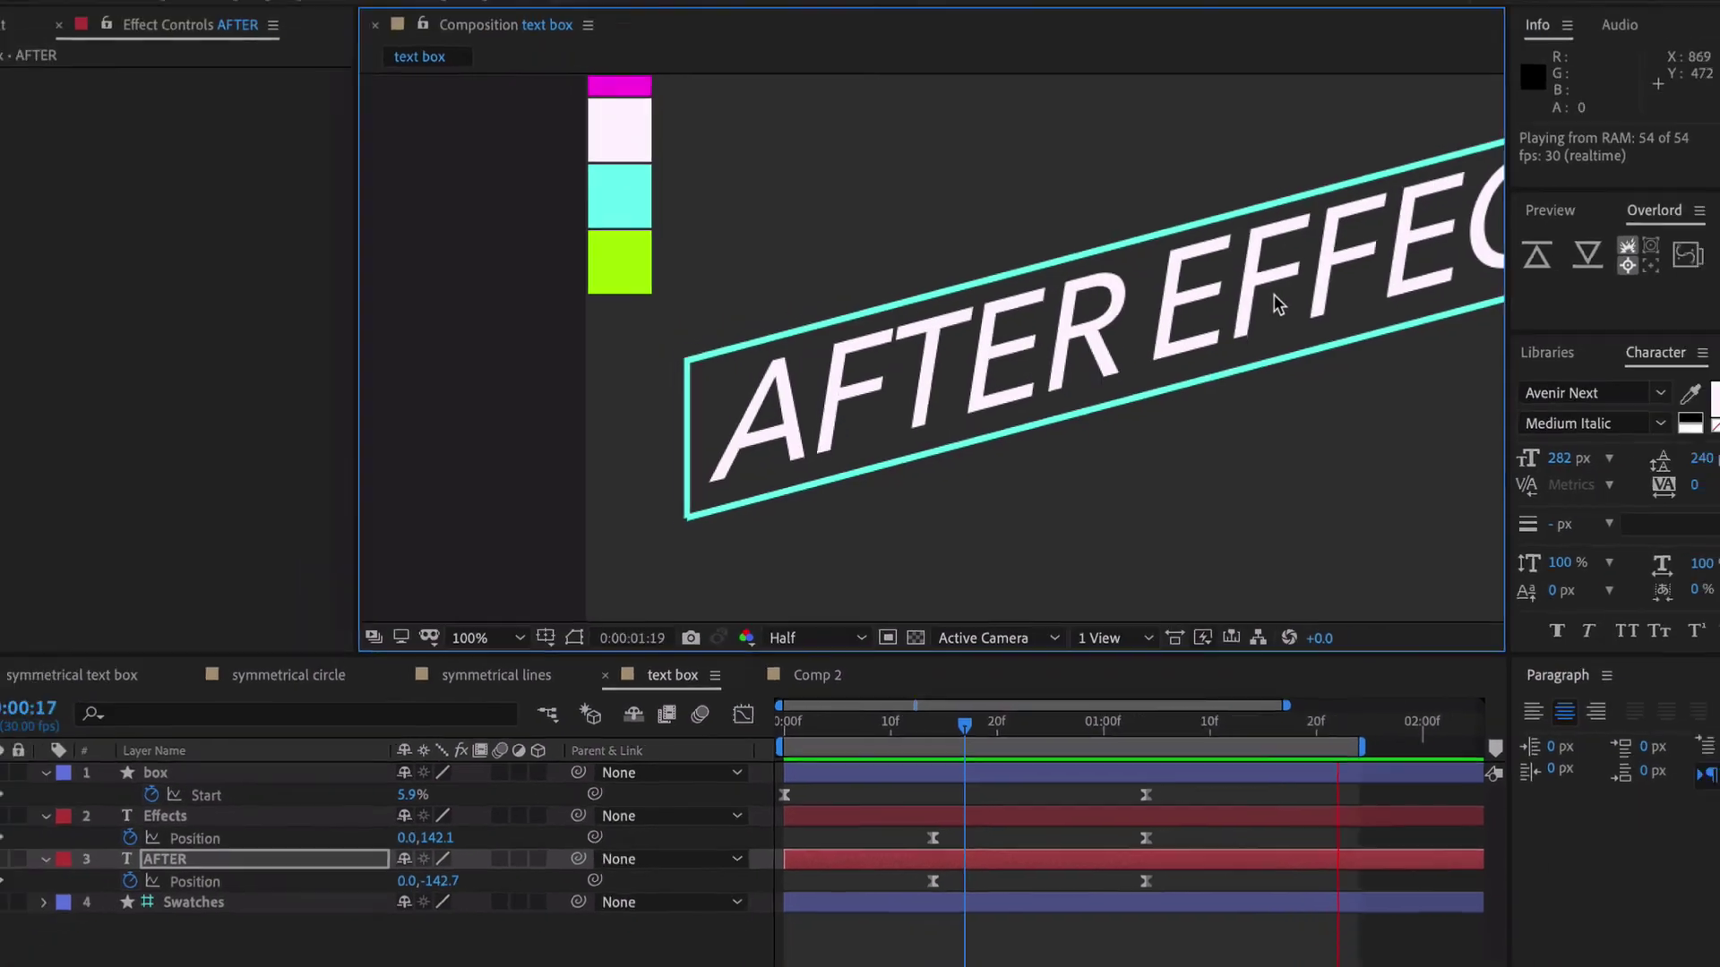
key(ctrl+z)
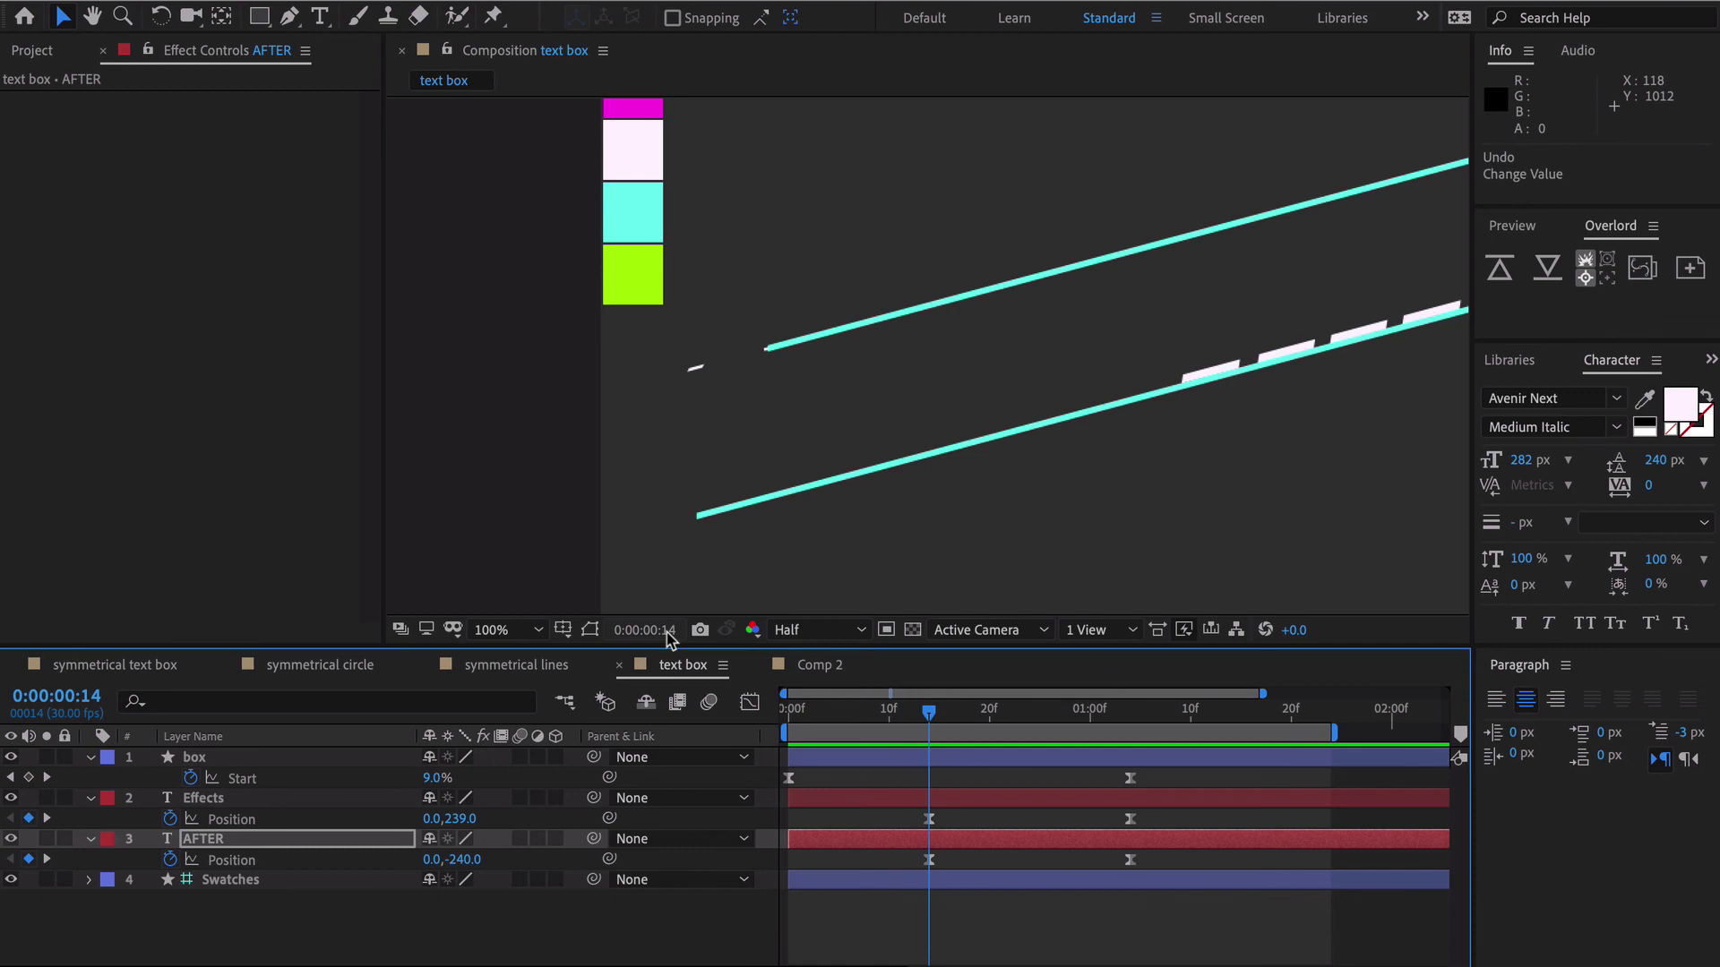
key(ctrl+shift+h)
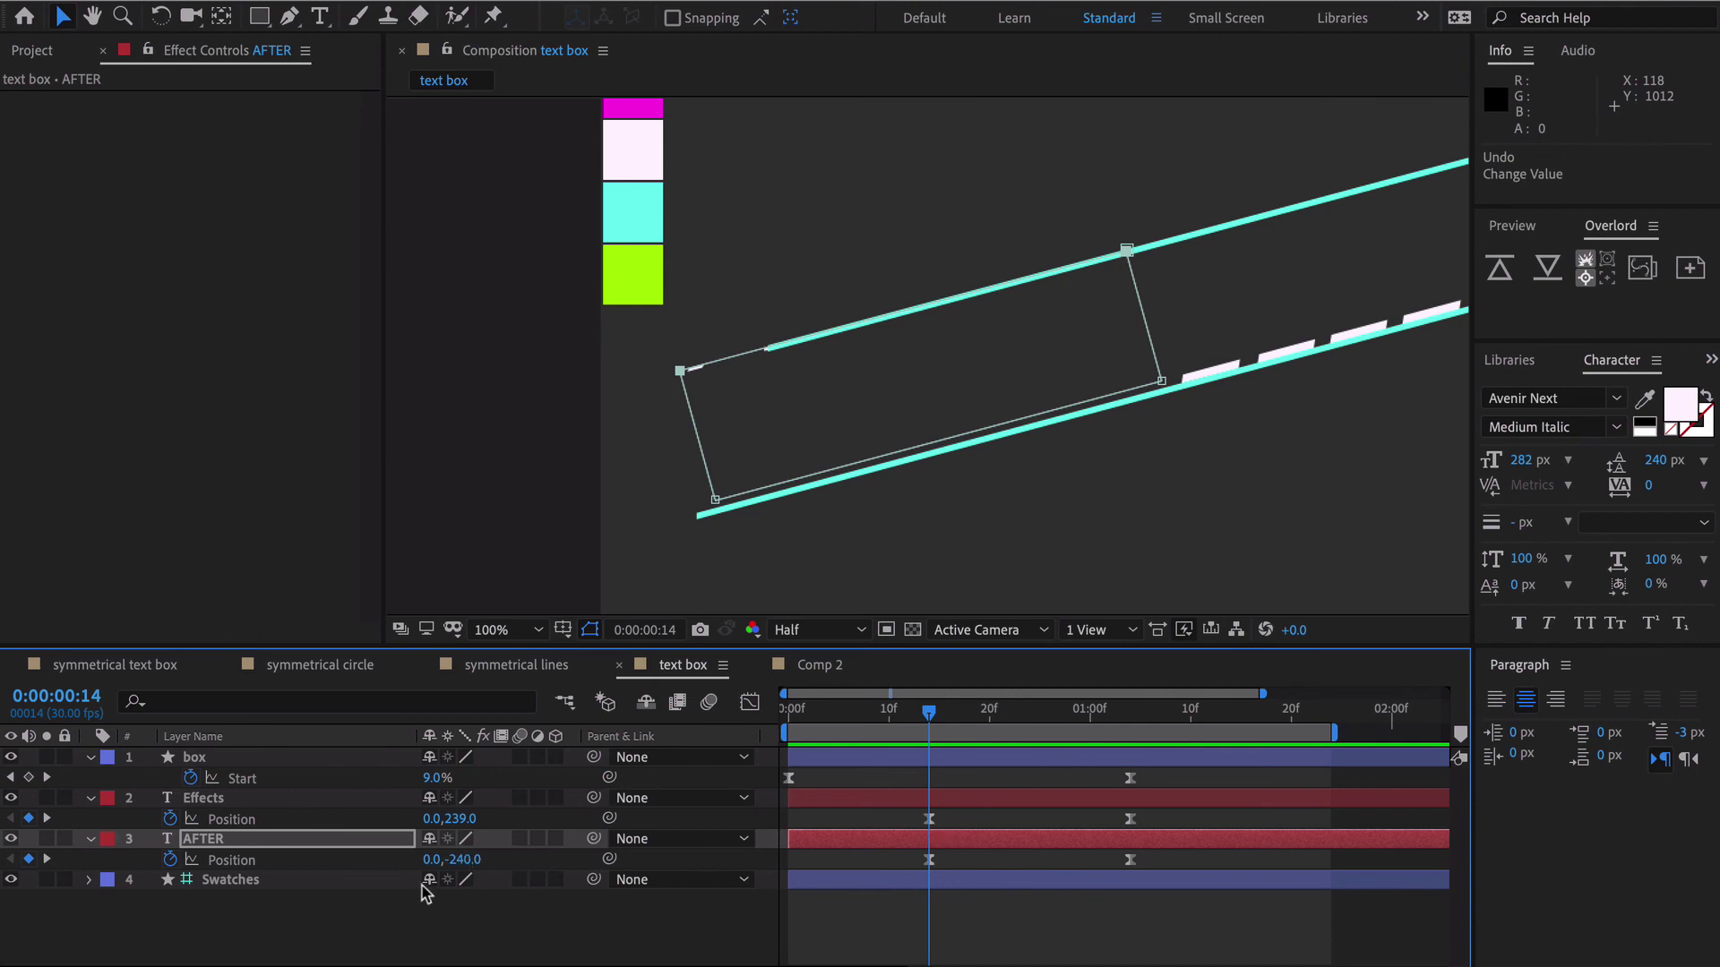
drag(456, 860, 443, 862)
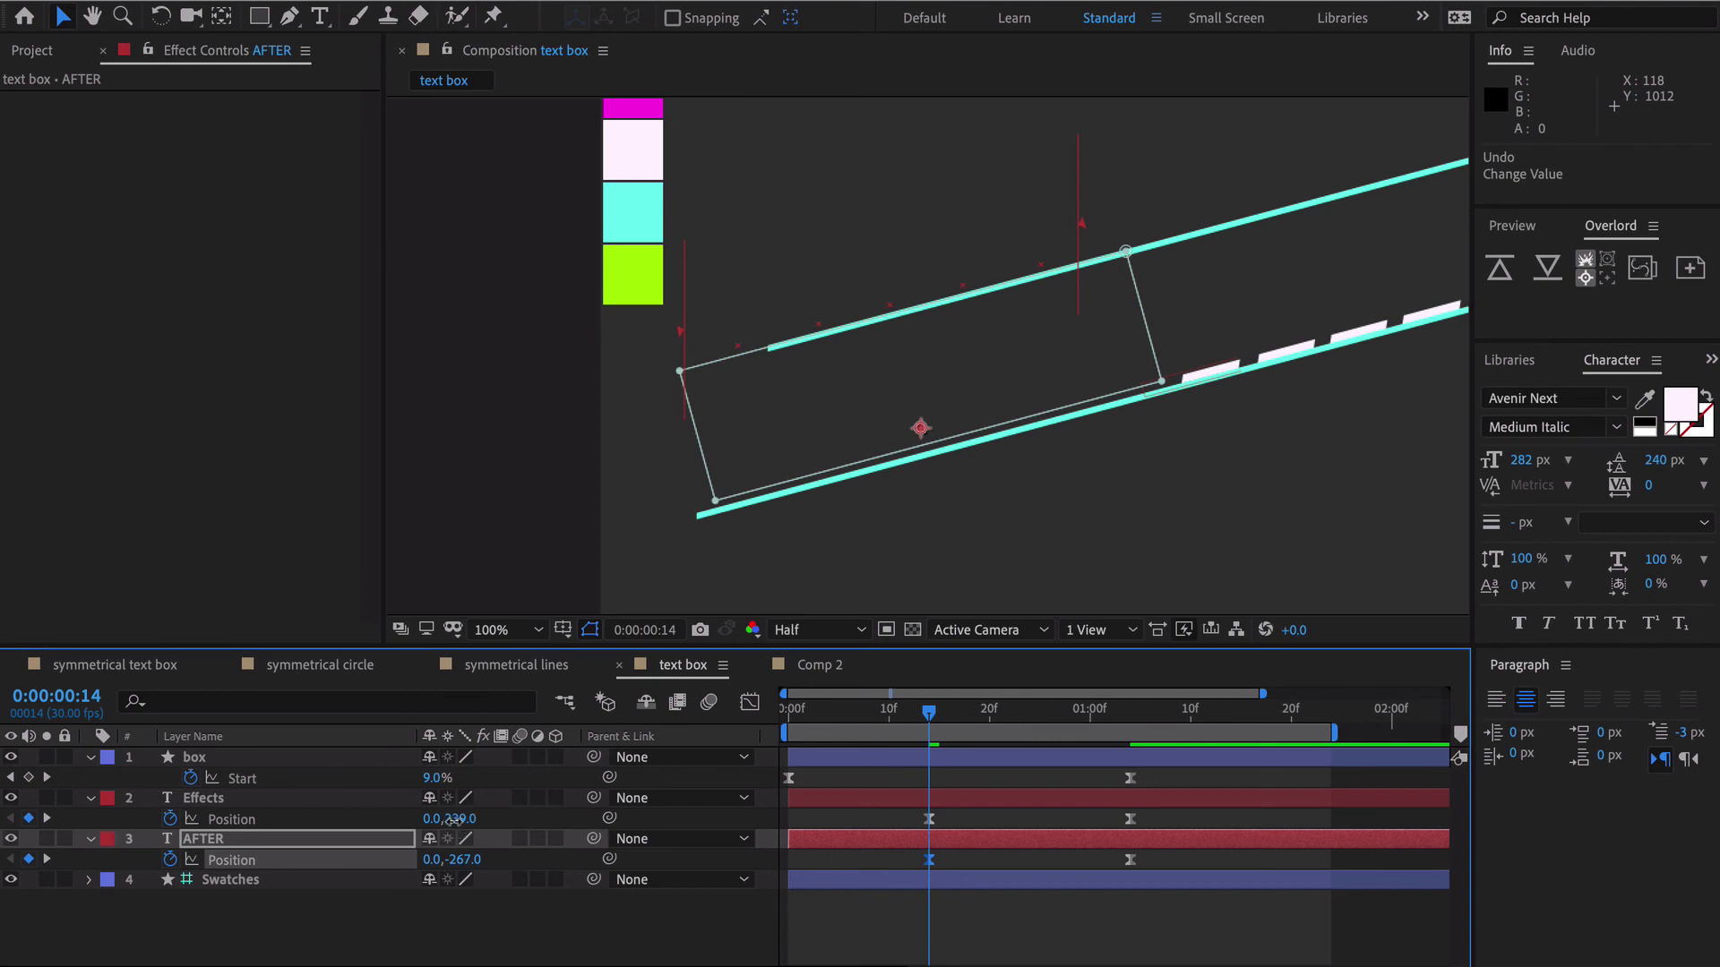
drag(459, 819, 490, 818)
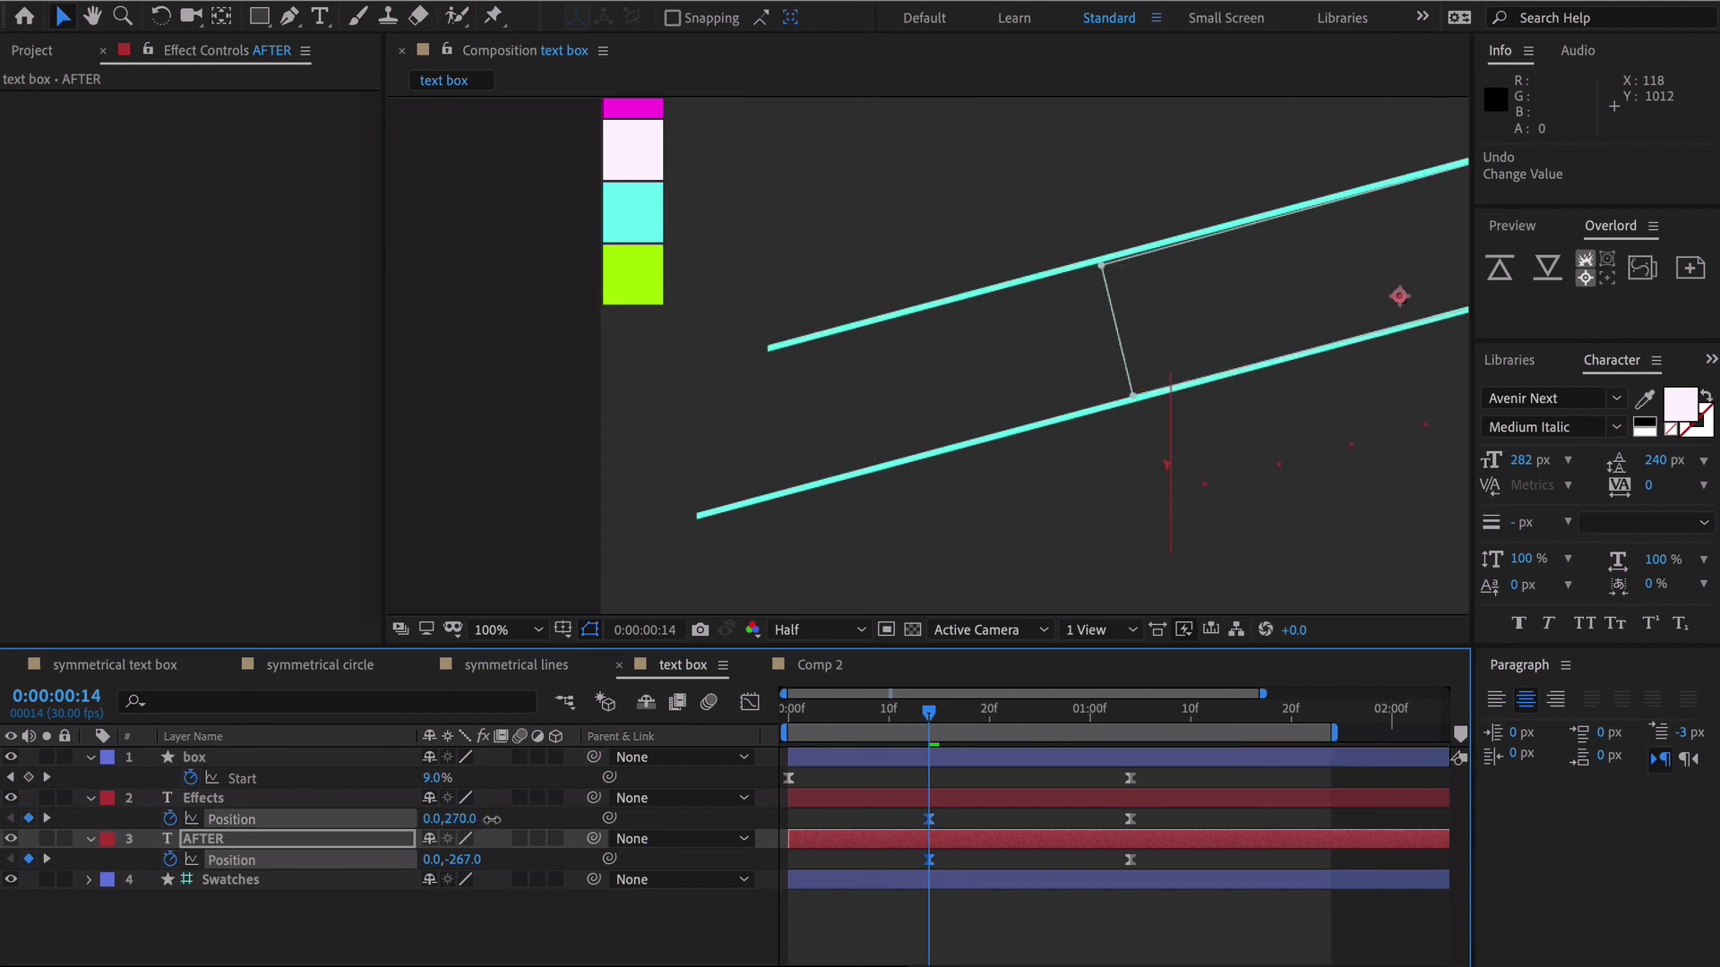
click(501, 818)
key(space)
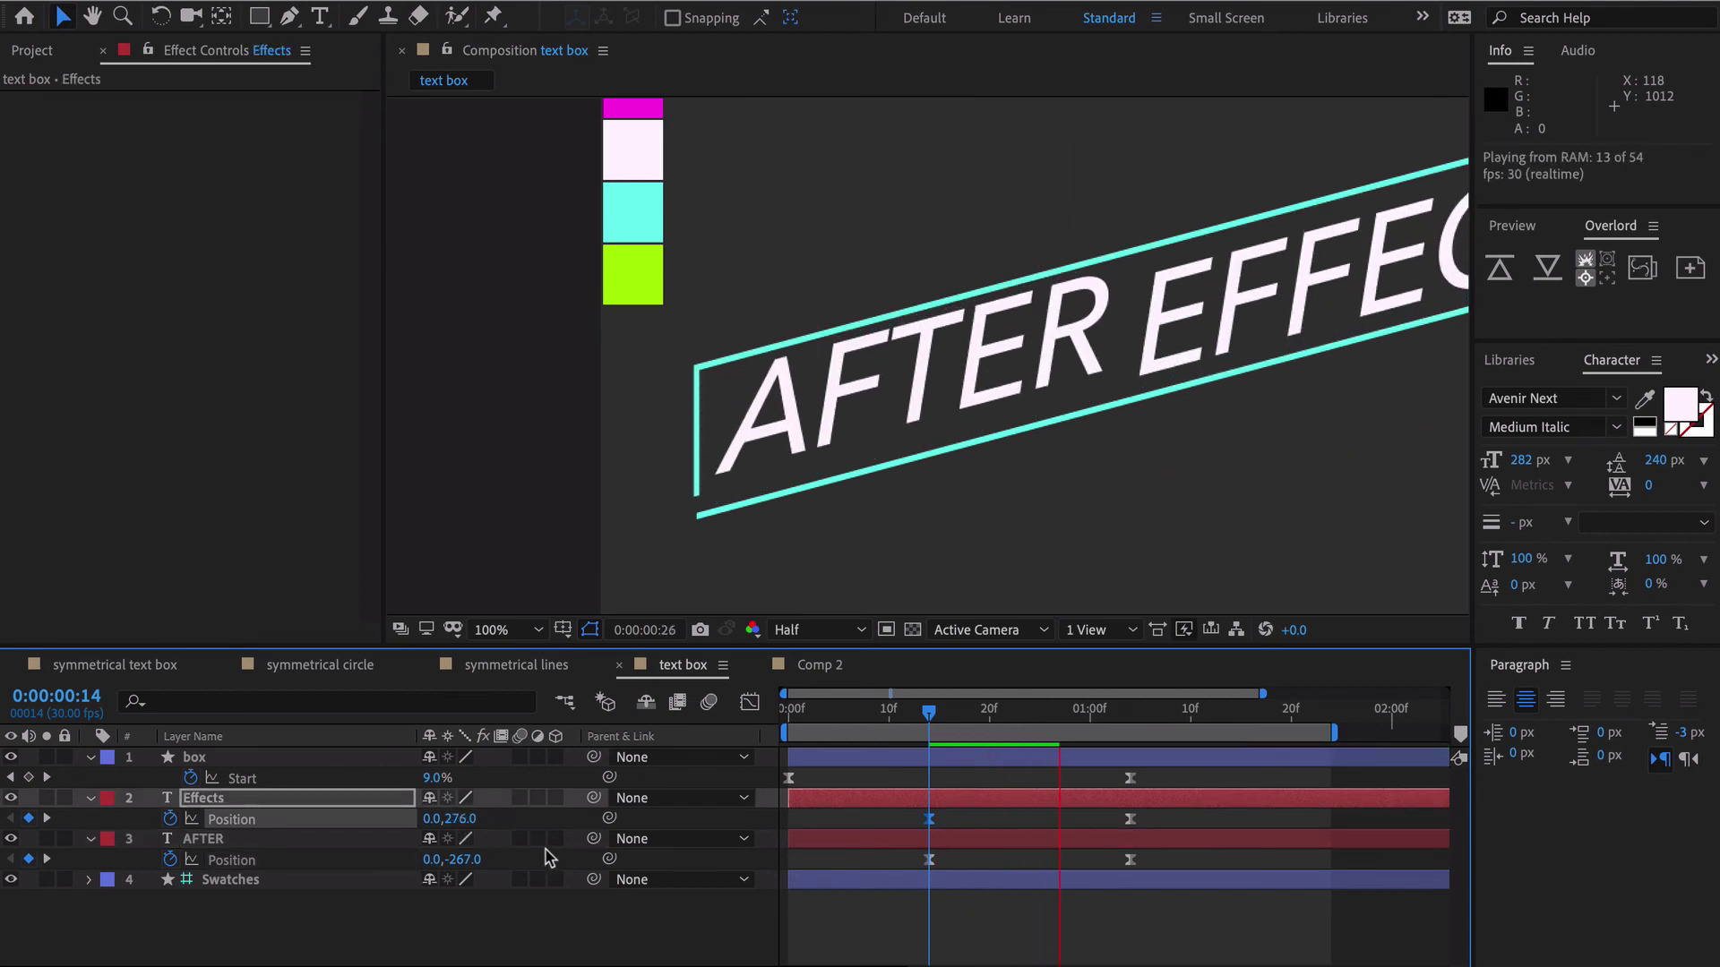